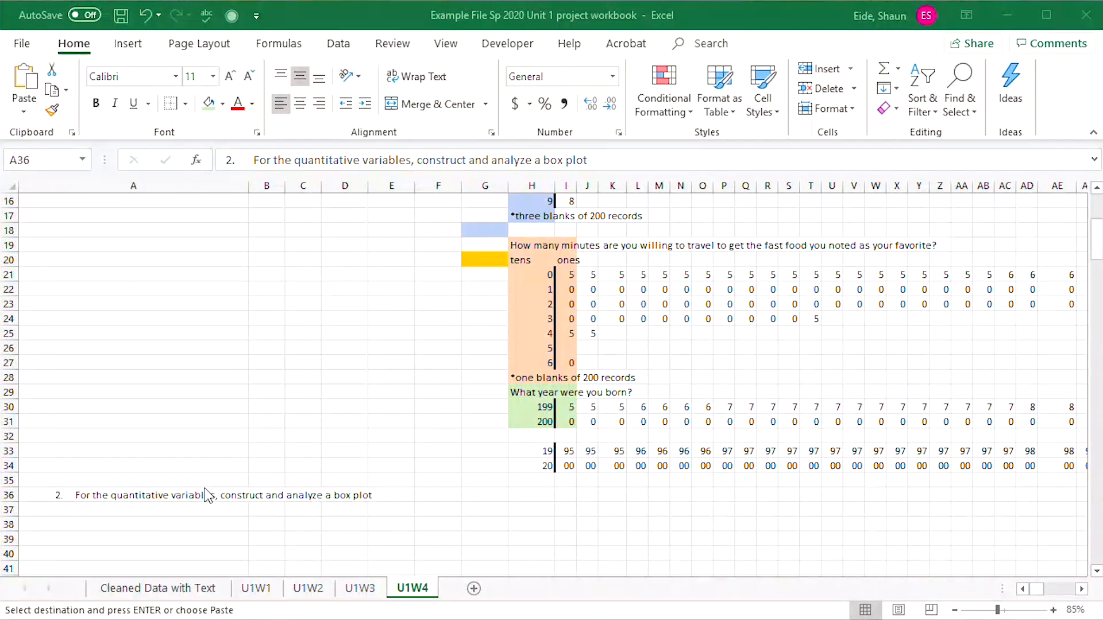
# Paste the question "2. For the quantitative variables, construct and analyze a box plot" into cell A36 of the U1W4 sheet.
pyautogui.click(207, 495)
pyautogui.hotkey('ctrl', 'v')
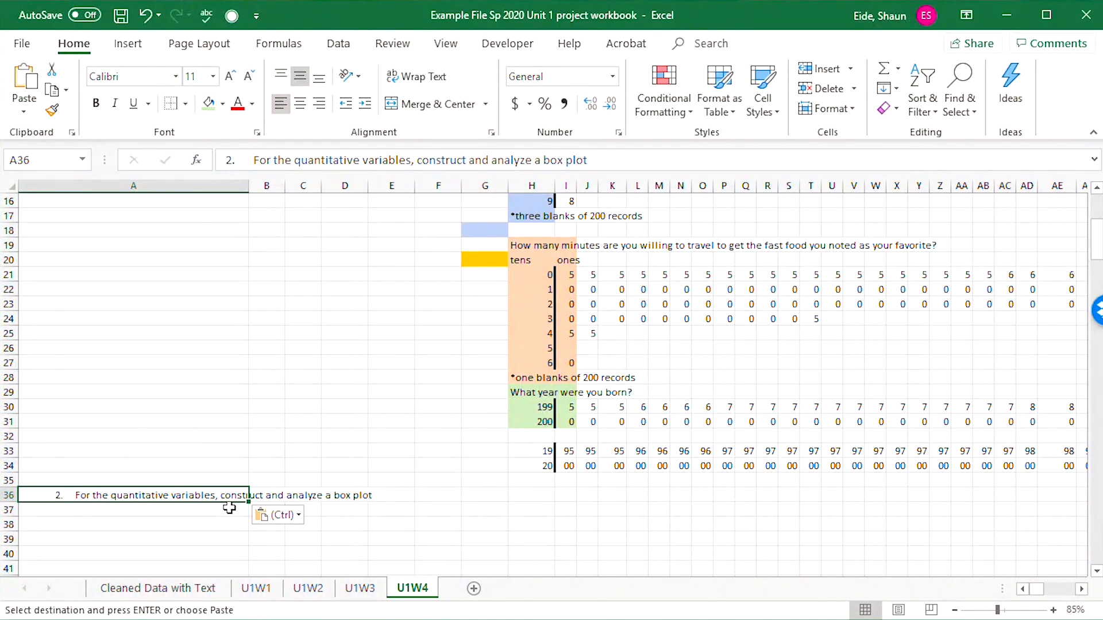
# Review the variable table on the U1W1 sheet to identify which variables are quantitative and which are qualitative.
pyautogui.click(260, 588)
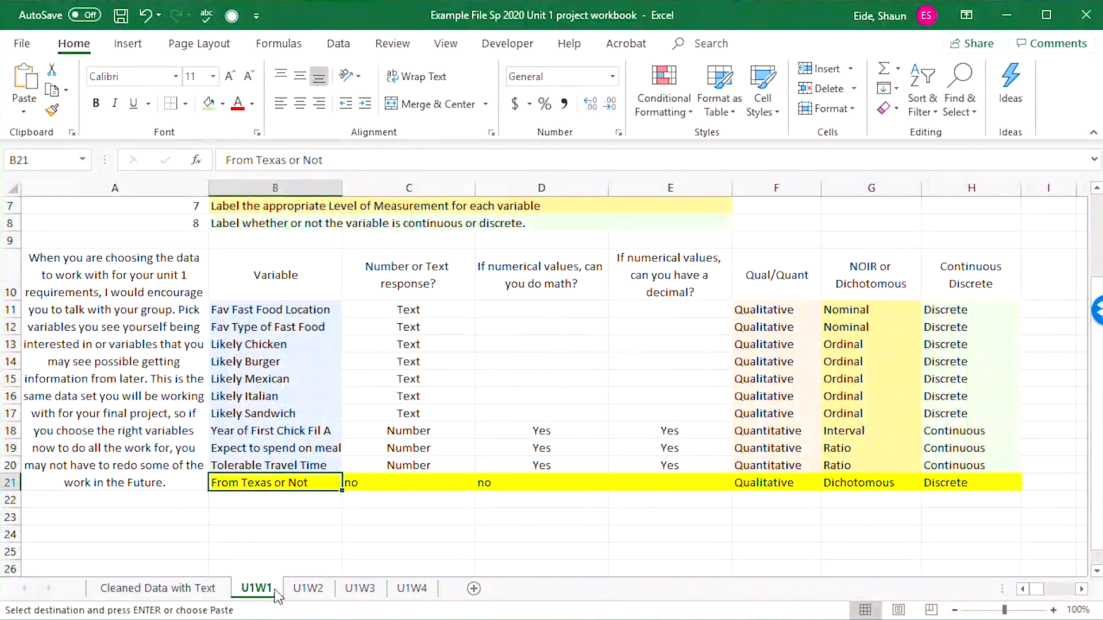
pyautogui.click(195, 589)
pyautogui.click(256, 588)
pyautogui.moveTo(293, 429); pyautogui.dragTo(411, 460)
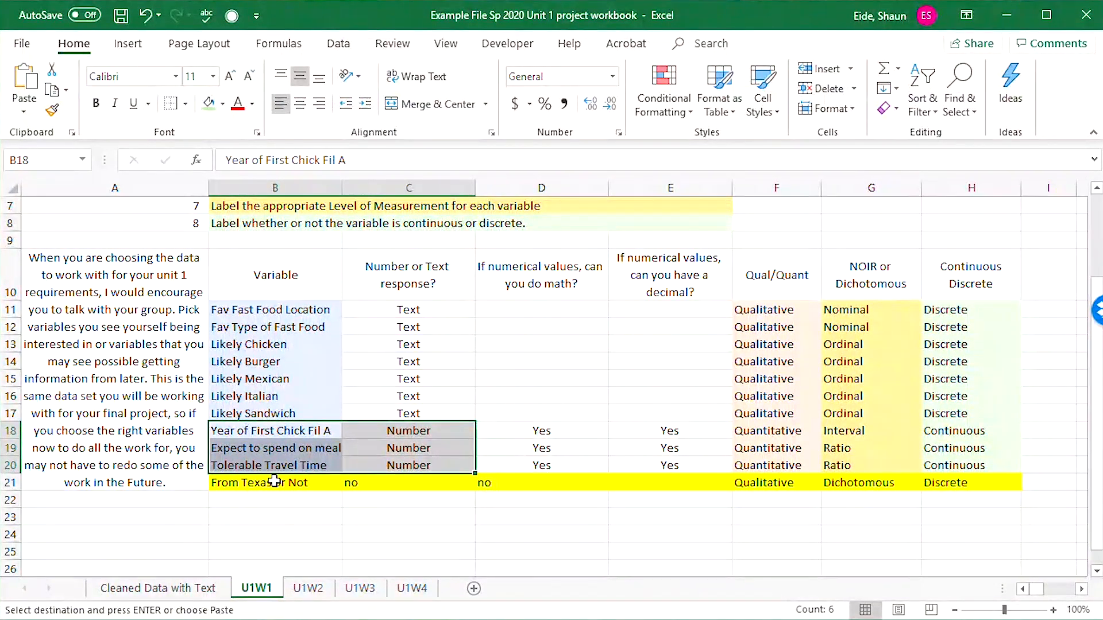
pyautogui.click(246, 436)
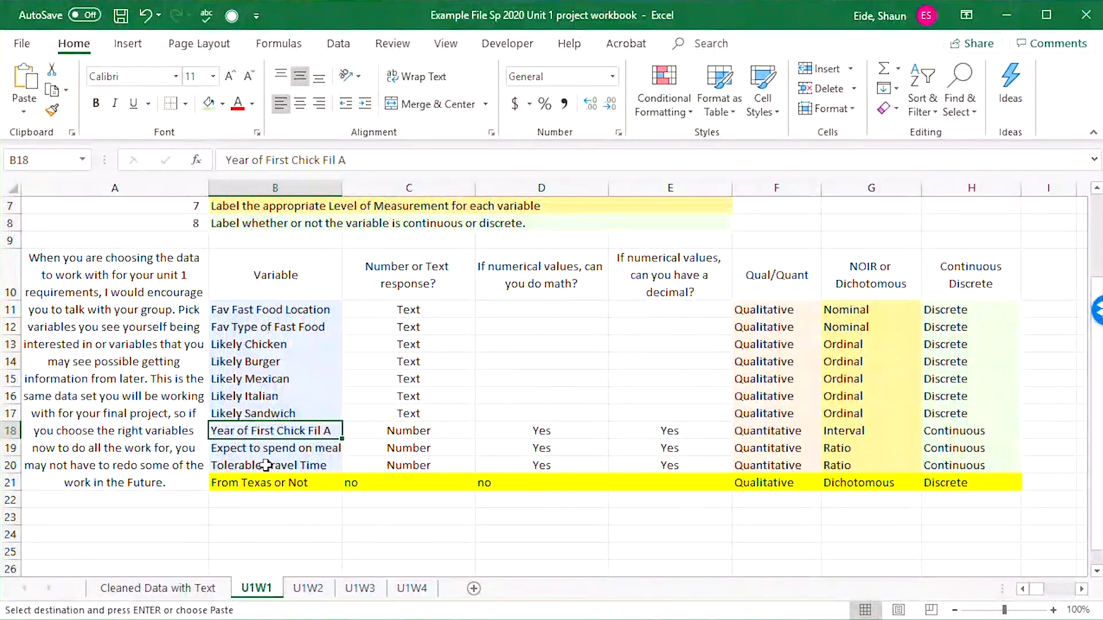
pyautogui.click(264, 447)
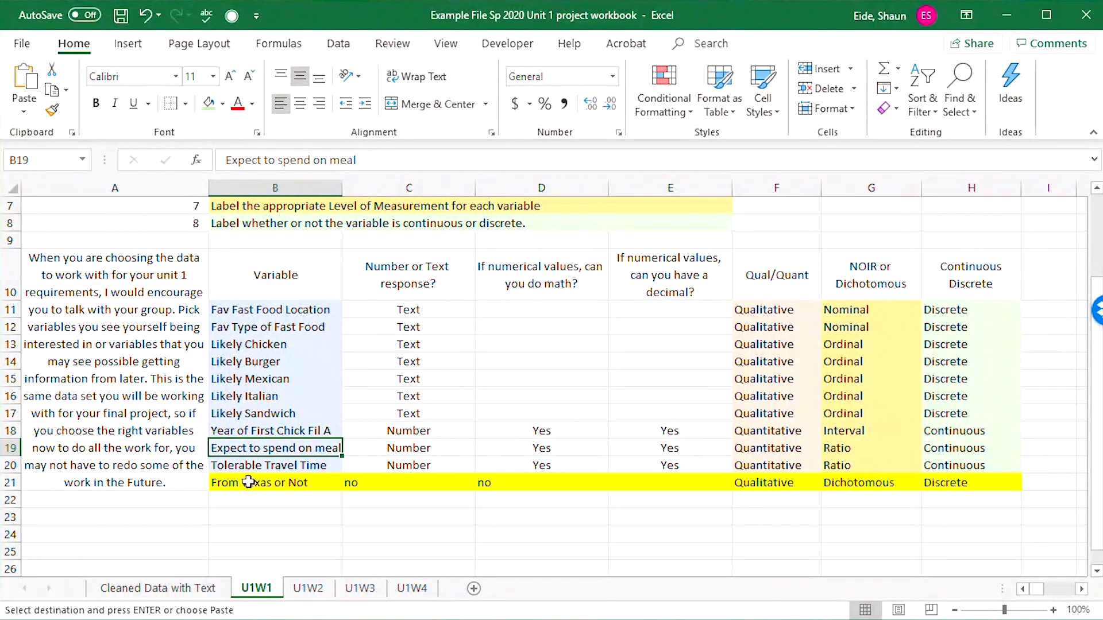
pyautogui.click(257, 465)
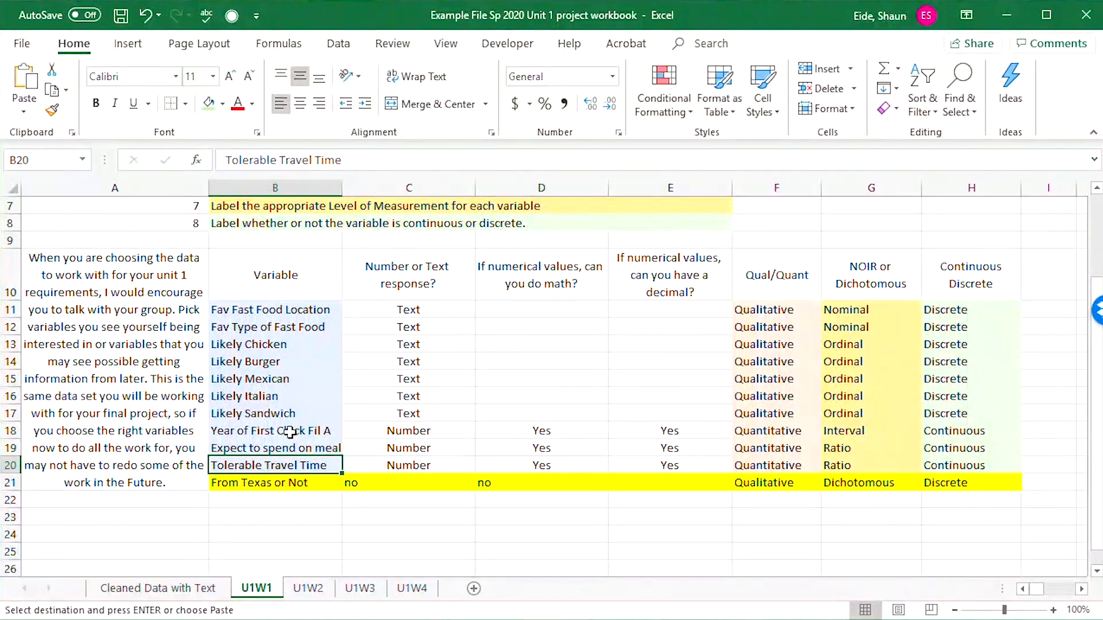
pyautogui.moveTo(258, 413); pyautogui.dragTo(261, 311)
pyautogui.hotkey('ctrl', 'v')
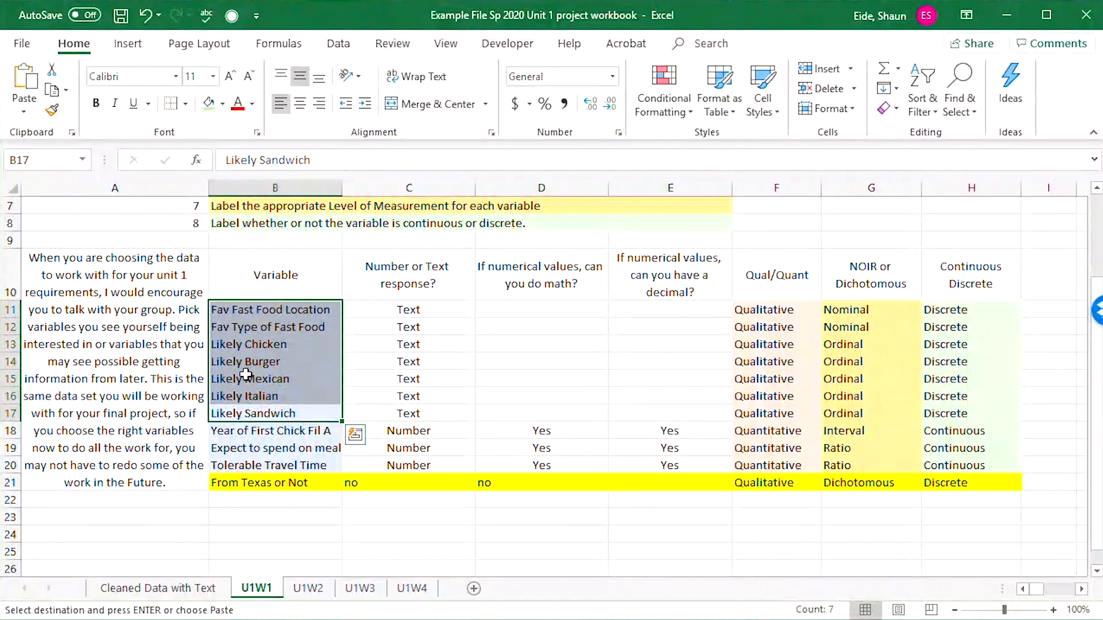
pyautogui.click(246, 376)
pyautogui.moveTo(273, 430); pyautogui.dragTo(275, 462)
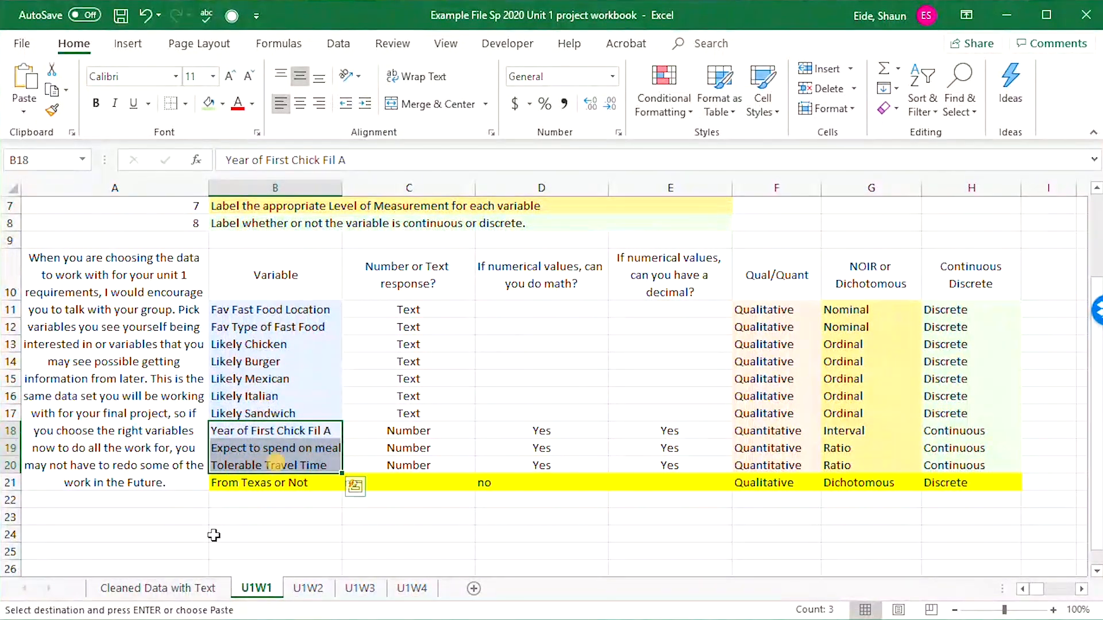
# Remove the fill colour from header cells L10:S10 on the Cleaned Data with Text sheet.
pyautogui.click(158, 588)
pyautogui.moveTo(230, 318); pyautogui.dragTo(822, 305)
pyautogui.click(222, 104)
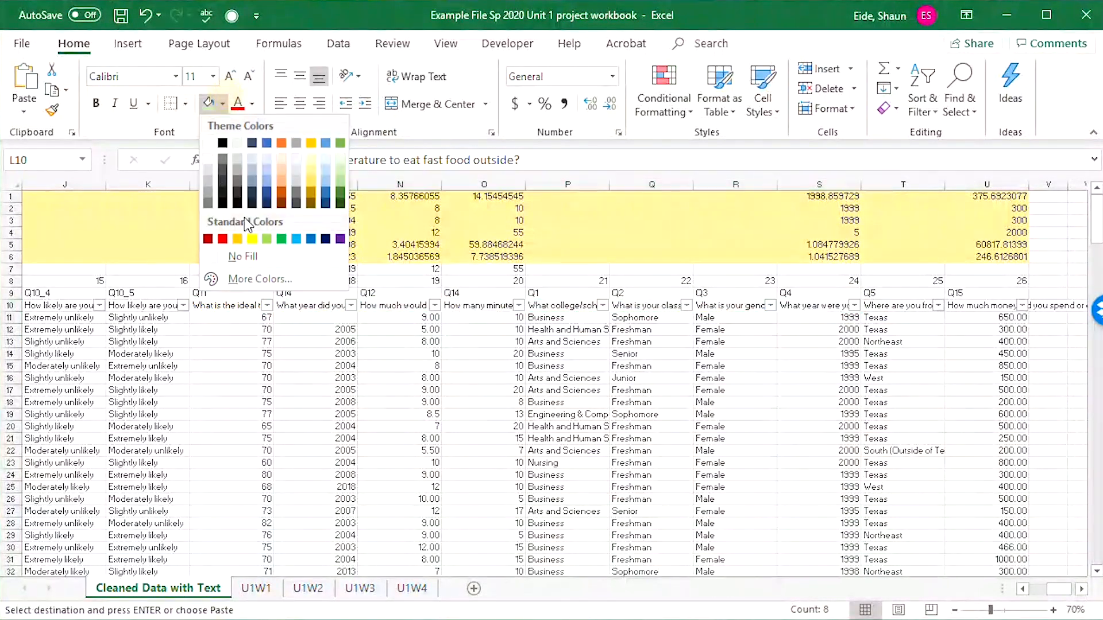
pyautogui.click(241, 257)
pyautogui.moveTo(322, 365); pyautogui.dragTo(336, 378)
# Fill the first Chick-Fil-A year, meal spending and travel minutes headers (M10, N10 and O10) with light green.
pyautogui.click(317, 301)
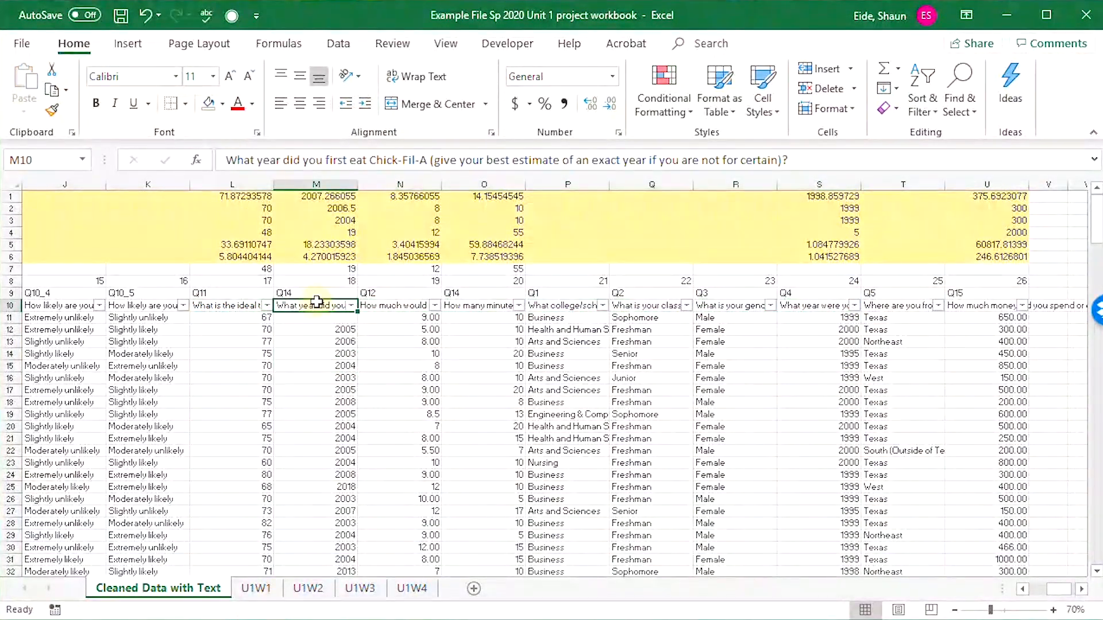
pyautogui.click(222, 103)
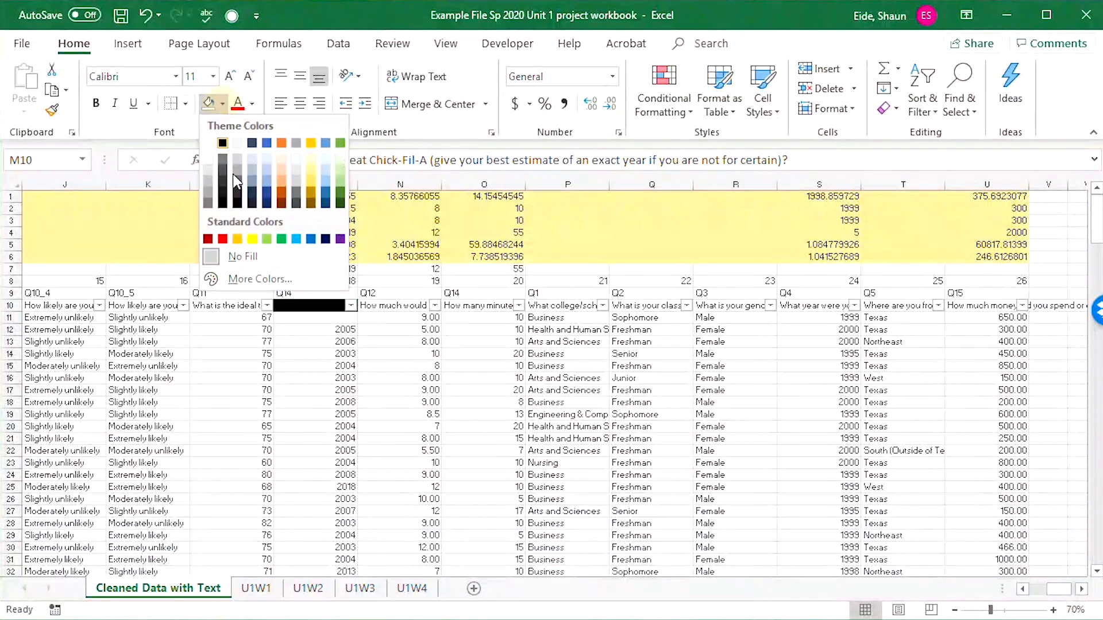
pyautogui.click(341, 171)
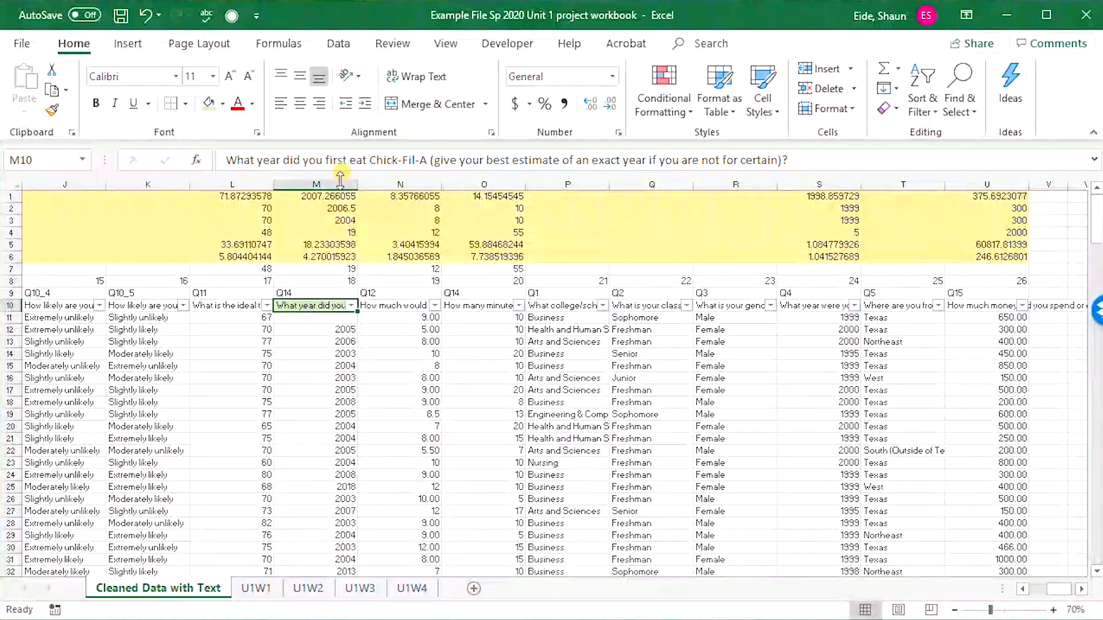
pyautogui.click(401, 305)
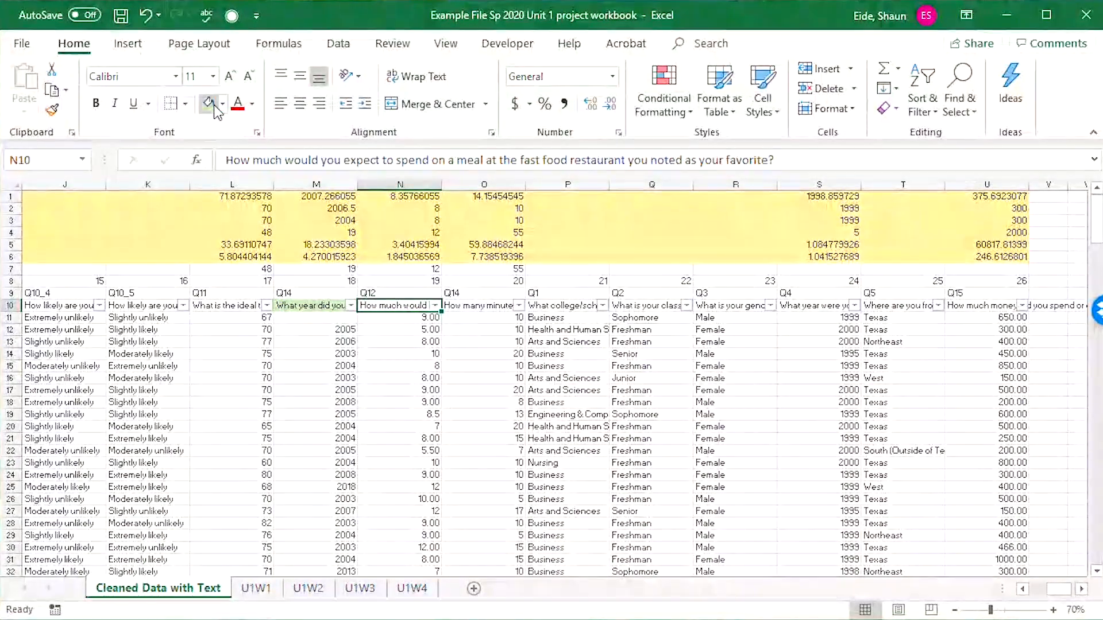
pyautogui.click(484, 302)
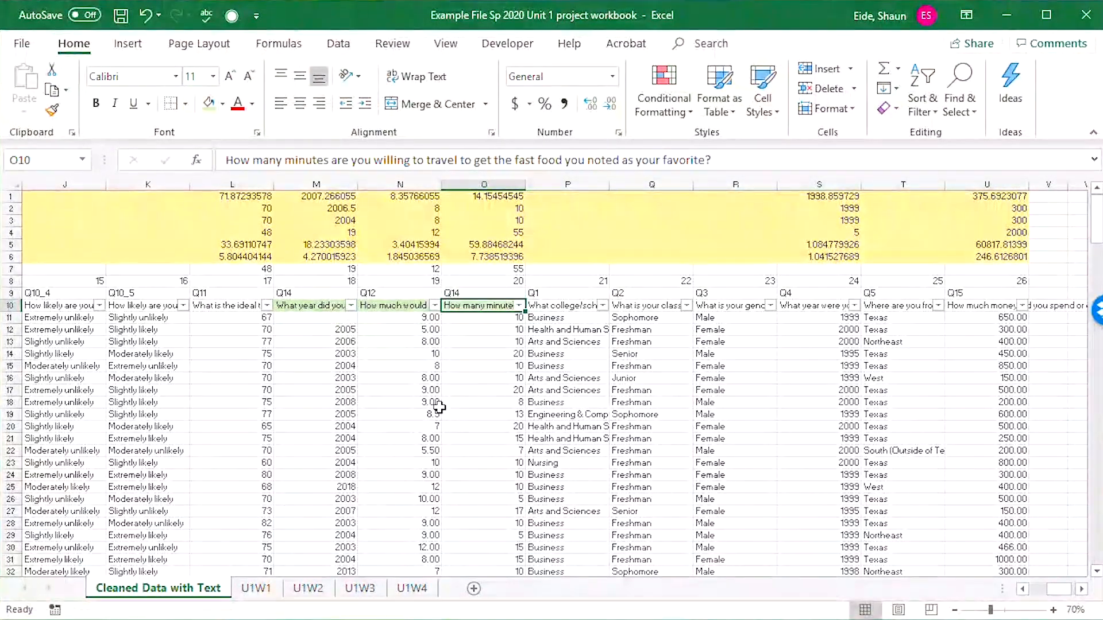
pyautogui.click(425, 451)
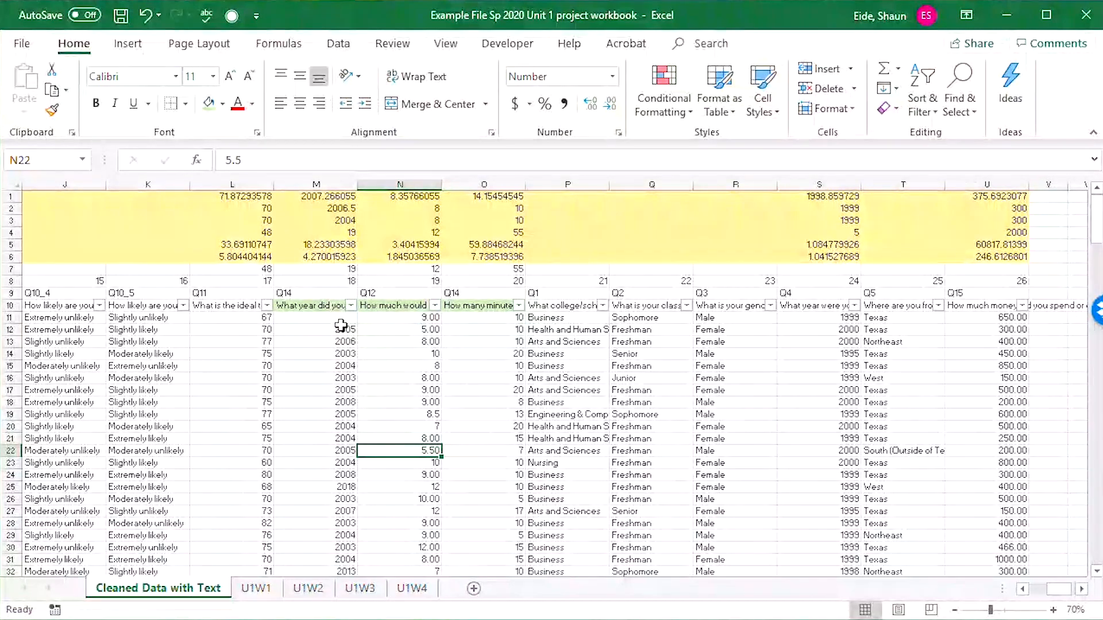
# Insert a Box and Whisker chart from the first Chick-Fil-A year data in M10:M231.
pyautogui.click(322, 306)
pyautogui.moveTo(322, 306); pyautogui.dragTo(342, 545)
pyautogui.scroll(-3, 342, 543)
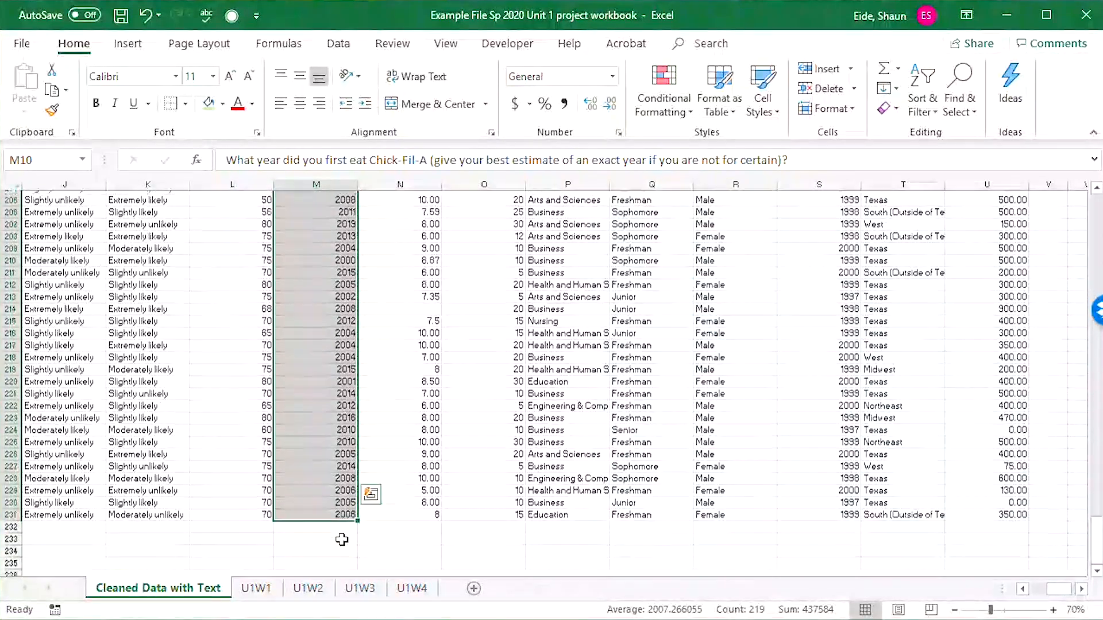
pyautogui.scroll(20, 342, 534)
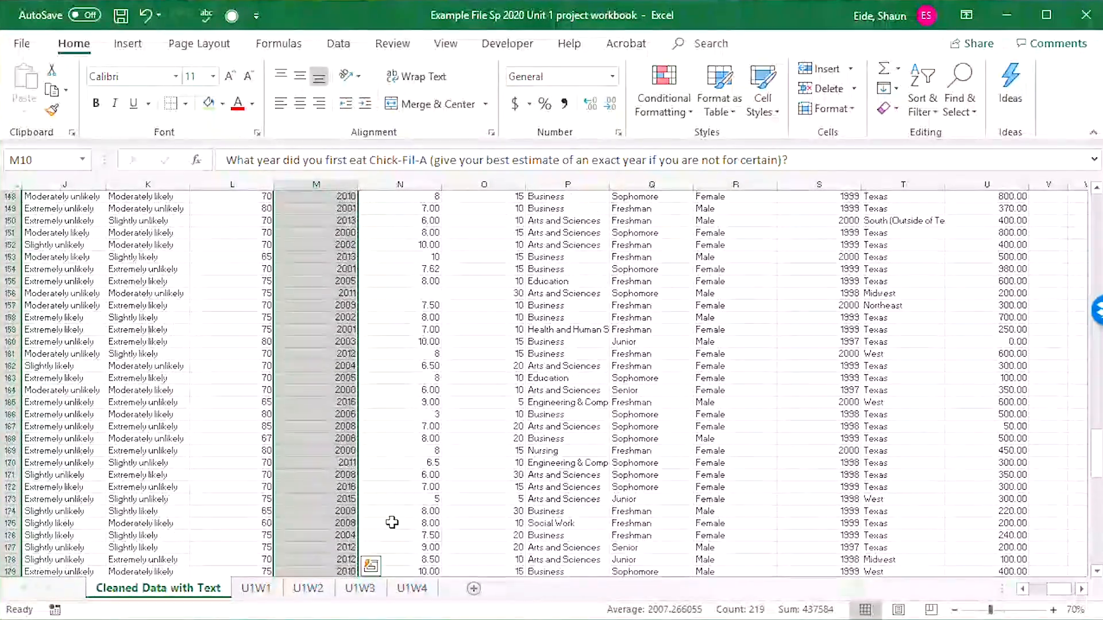
pyautogui.scroll(20, 390, 458)
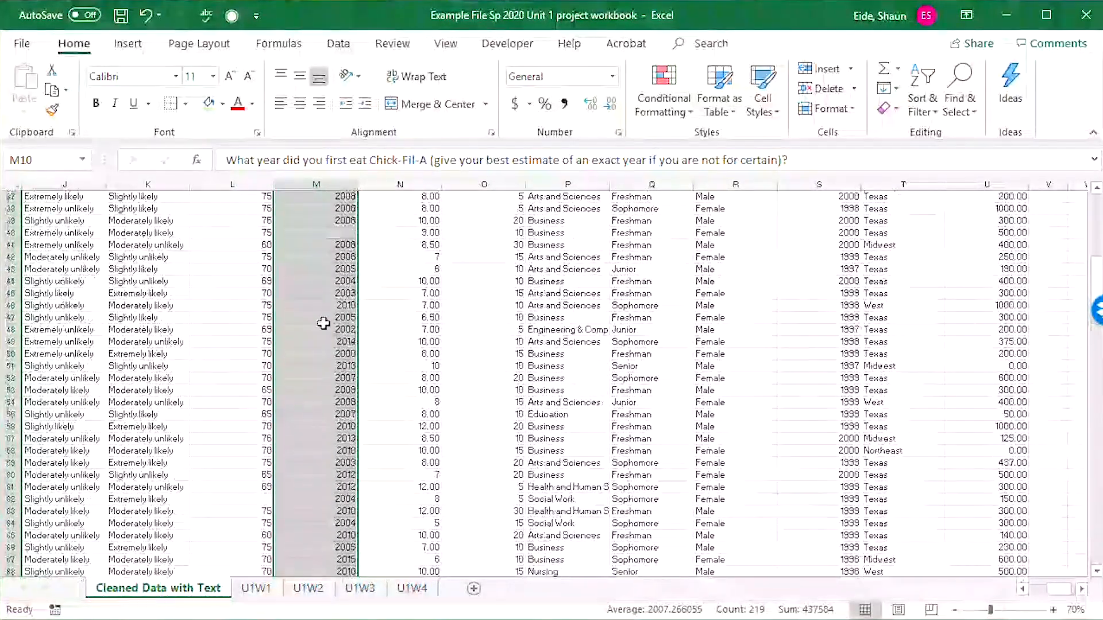
pyautogui.scroll(5, 366, 327)
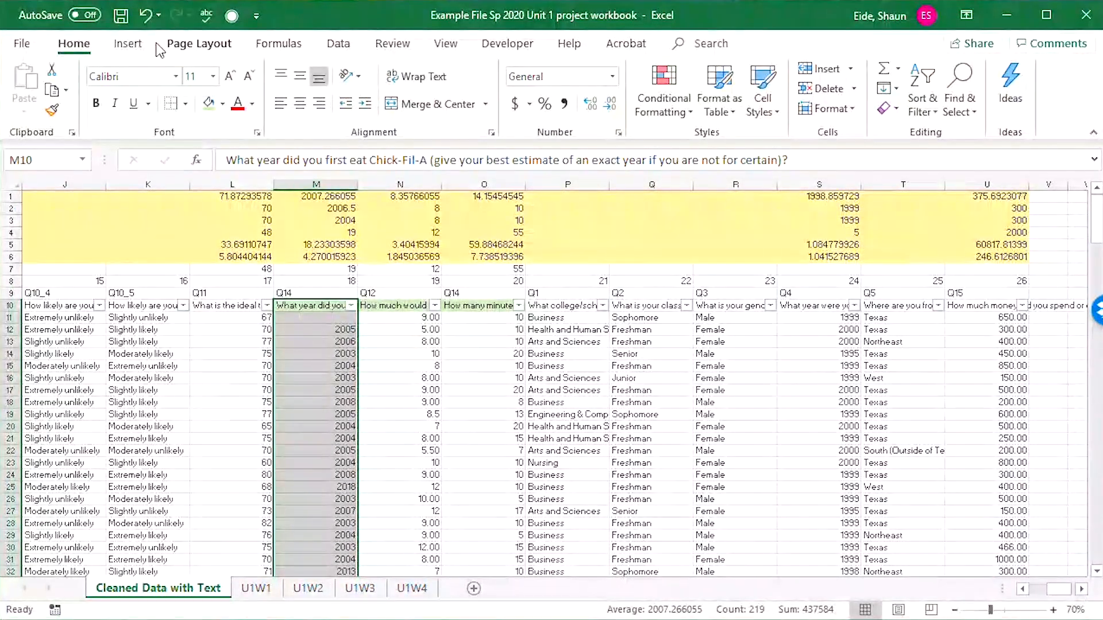
pyautogui.click(138, 45)
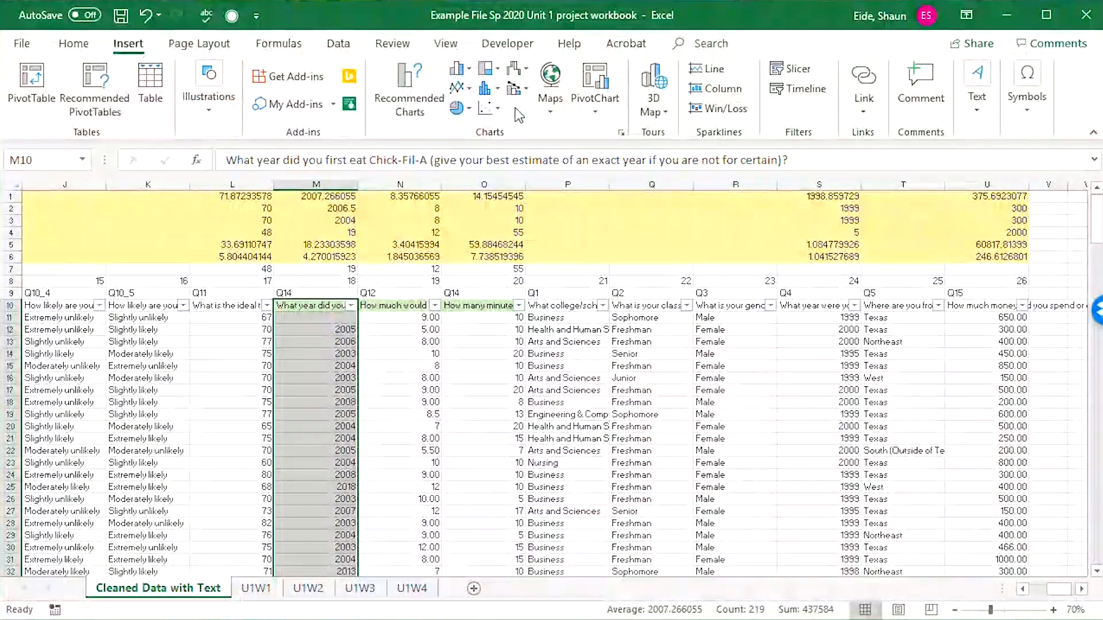
pyautogui.click(489, 99)
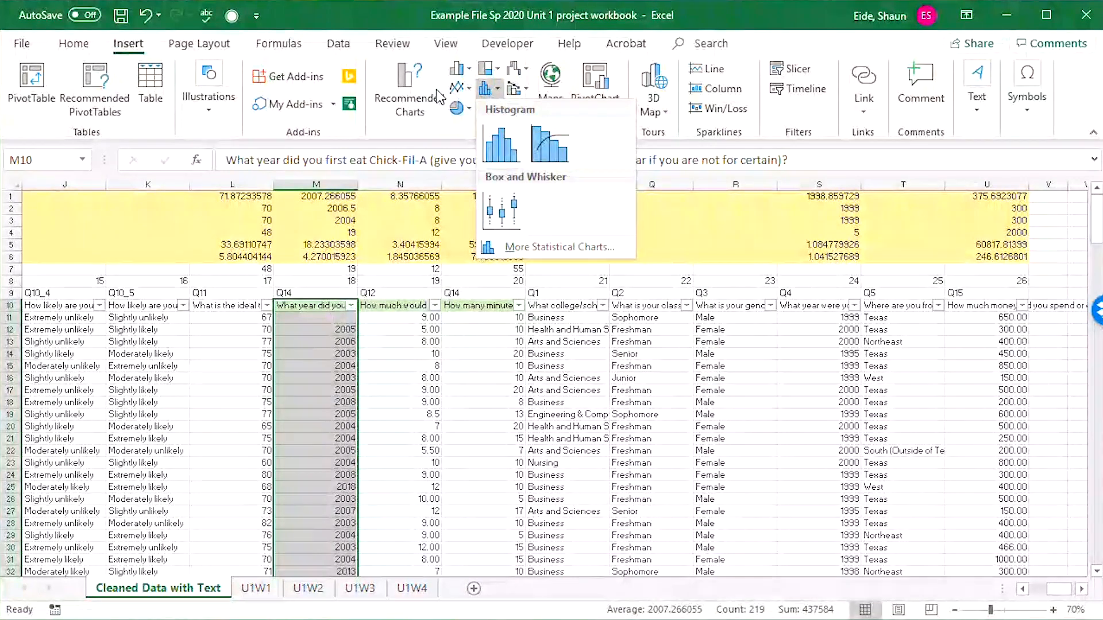
pyautogui.click(497, 92)
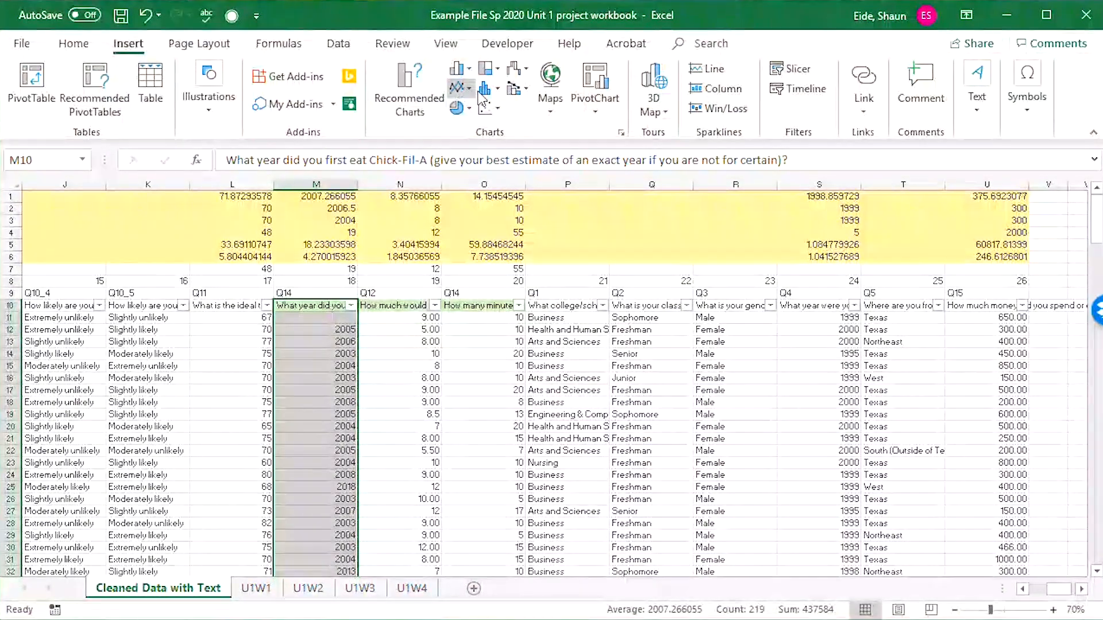
pyautogui.click(497, 91)
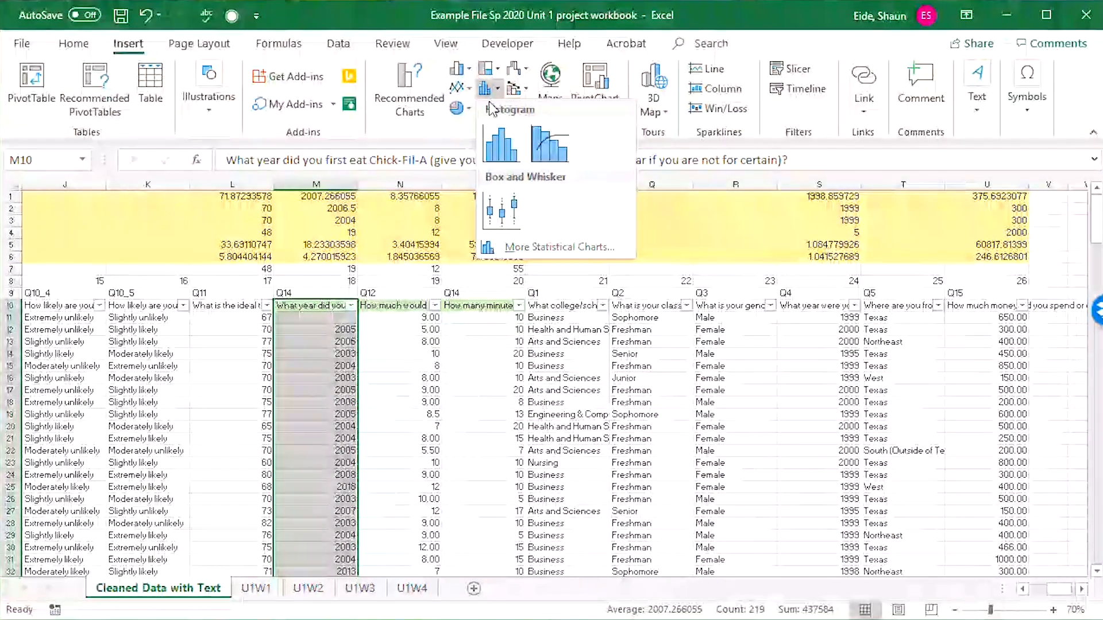
pyautogui.click(500, 210)
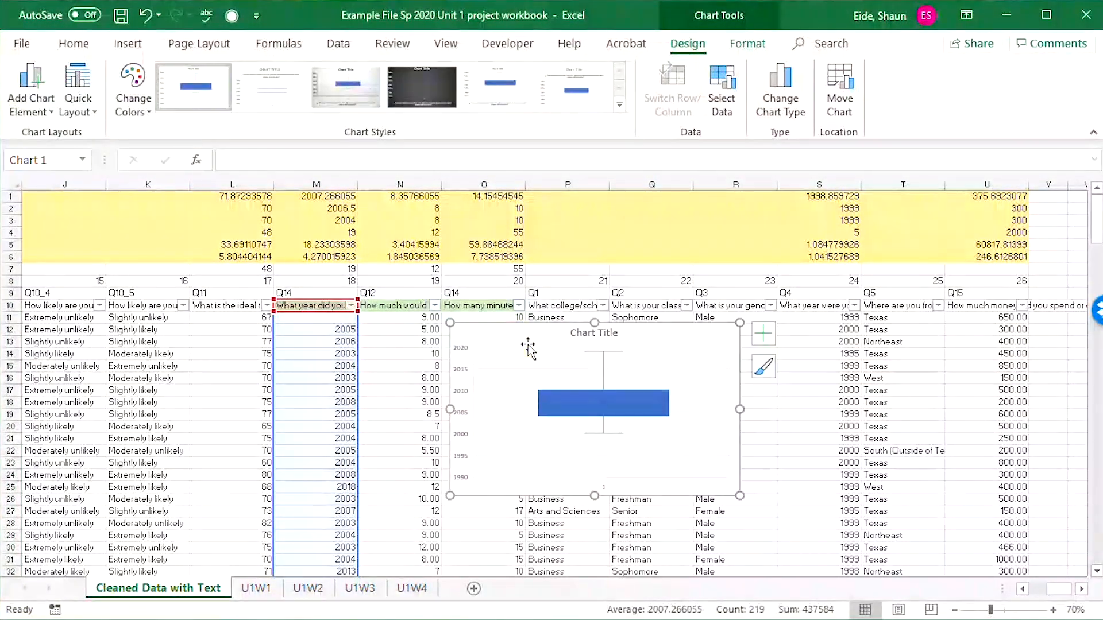
# Narrow the box plot from both sides and move it up over columns N and O, beside its data column.
pyautogui.moveTo(450, 409); pyautogui.dragTo(553, 409)
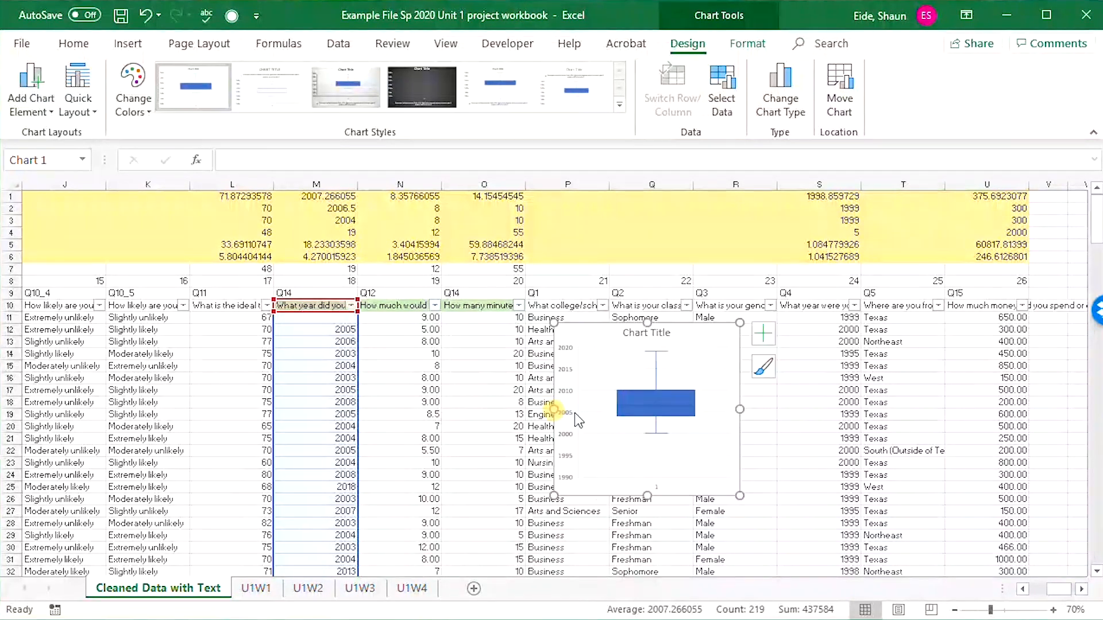
pyautogui.moveTo(737, 409); pyautogui.dragTo(684, 409)
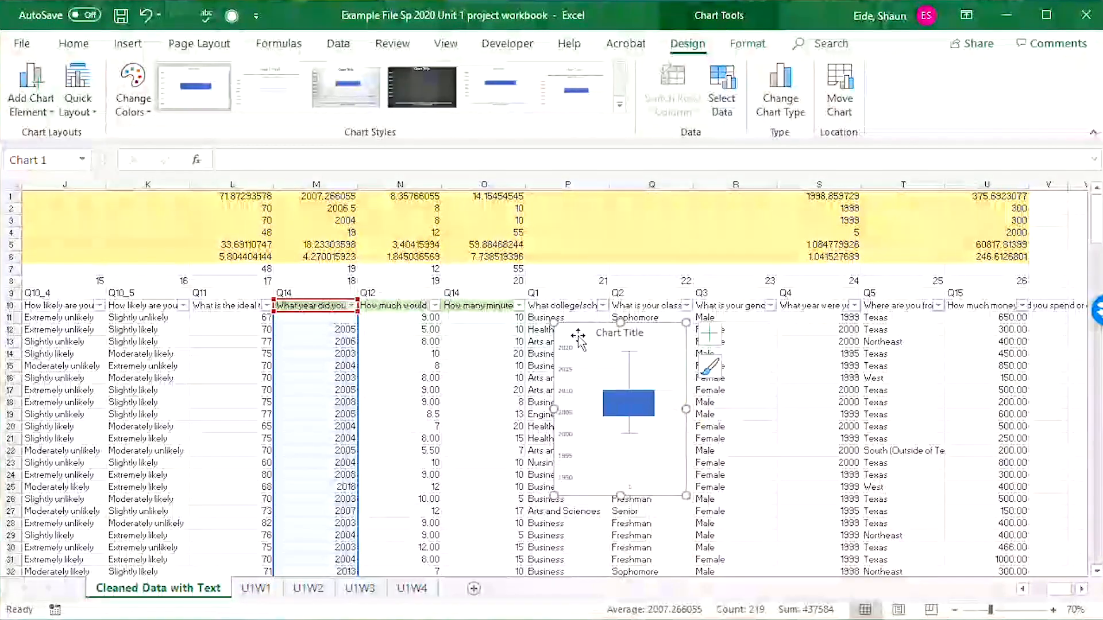
pyautogui.moveTo(578, 329); pyautogui.dragTo(447, 254)
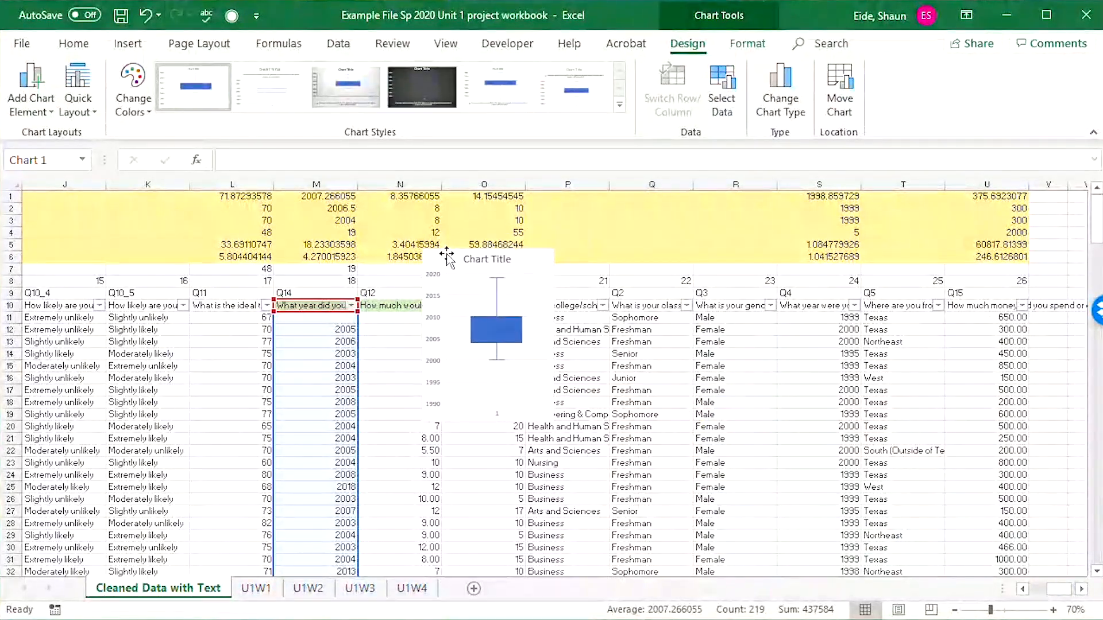
# Change the box plot's title to "First Year of Eating Chick Fil A".
pyautogui.doubleClick(486, 261)
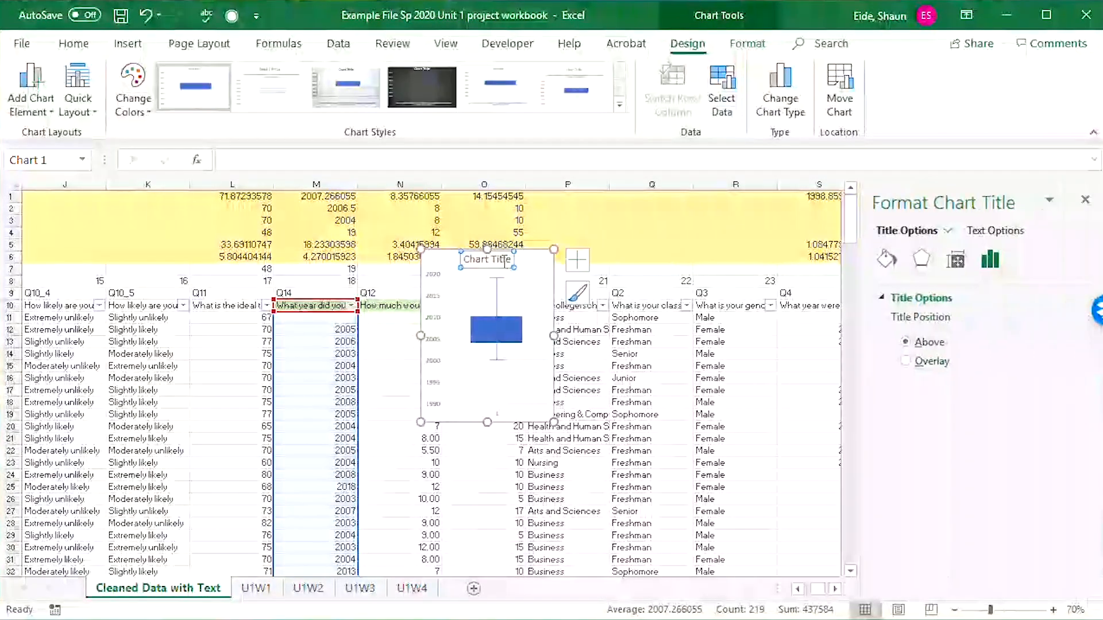
pyautogui.tripleClick(484, 259)
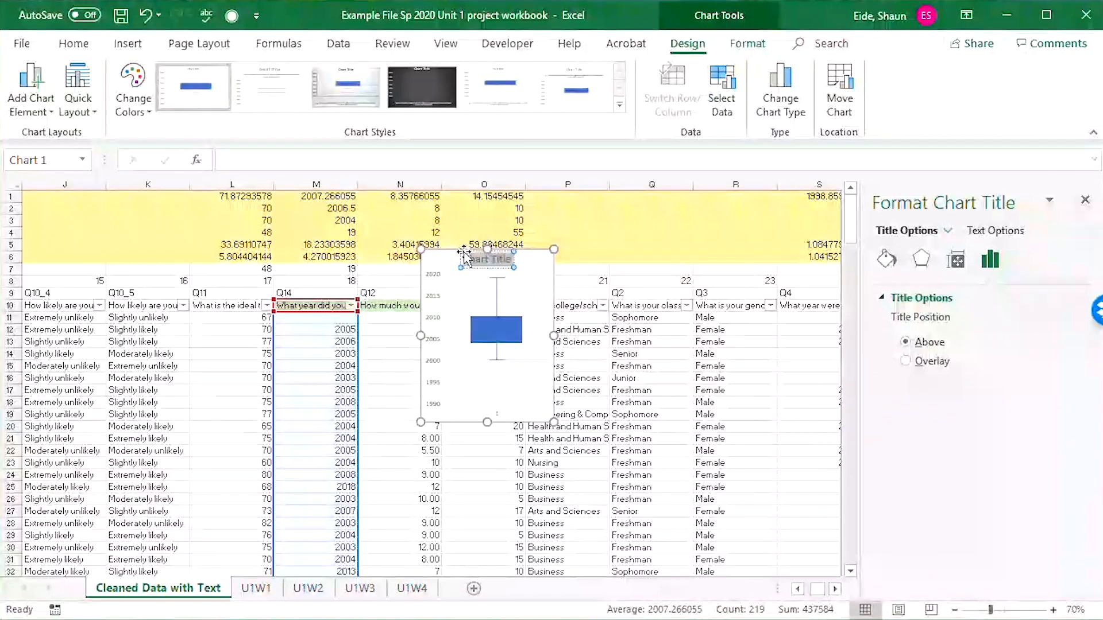
pyautogui.write('Year of')
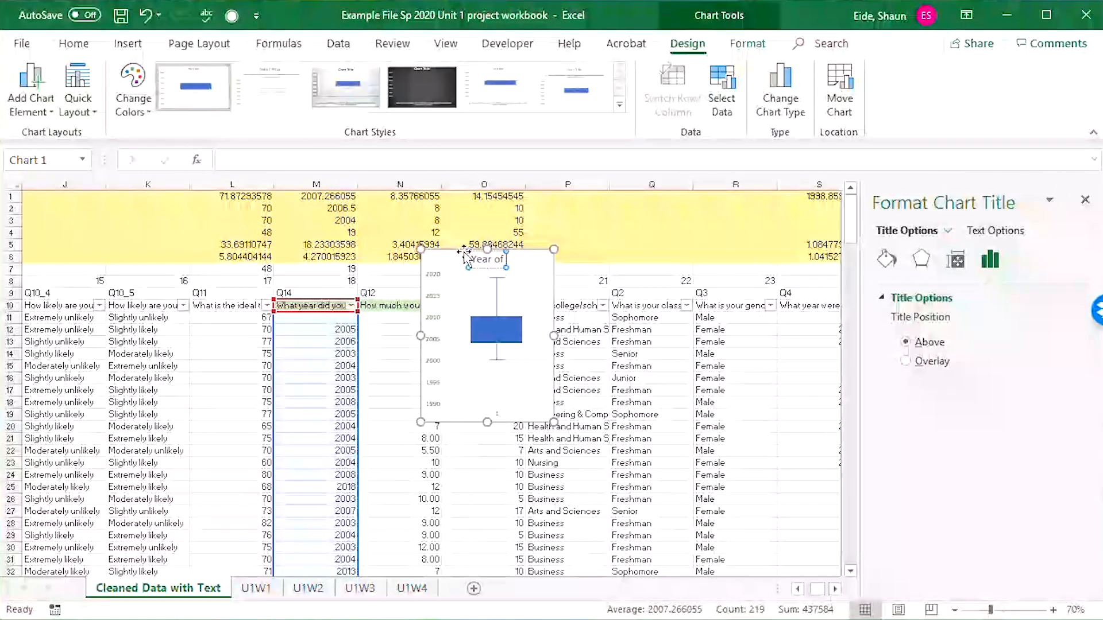
pyautogui.write(' E')
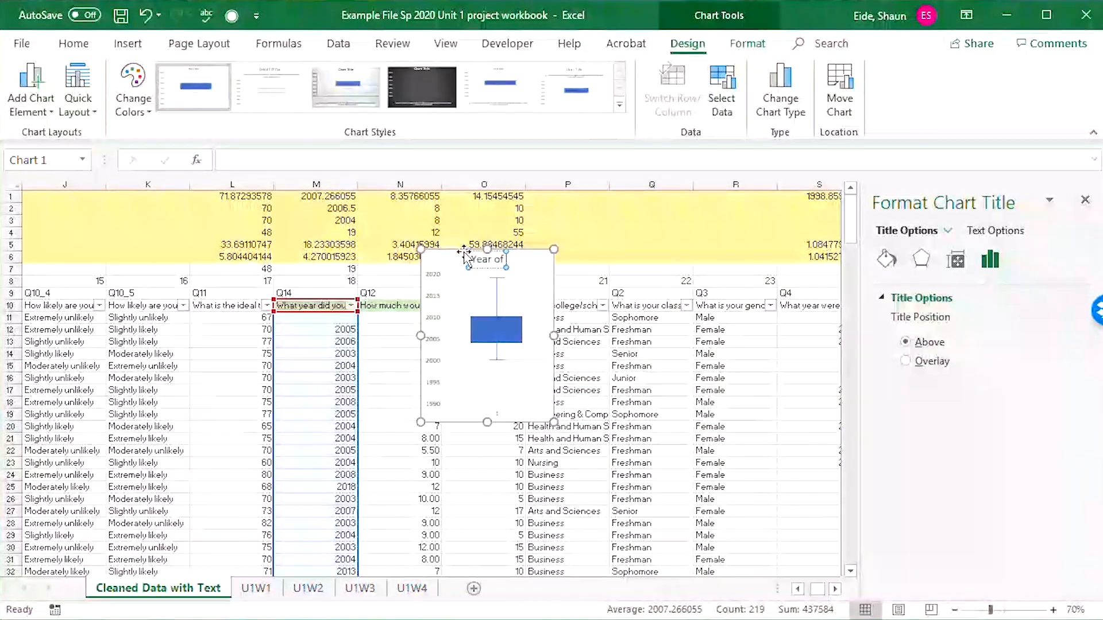
pyautogui.write('a')
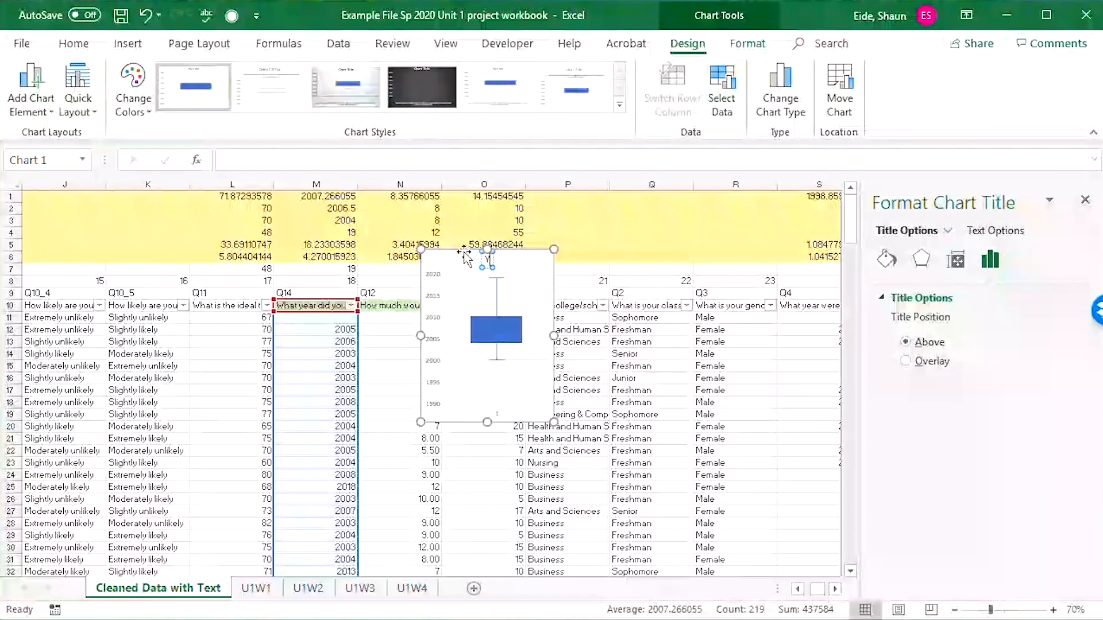
pyautogui.press('BackSpace')
pyautogui.press('BackSpace')
pyautogui.press('BackSpace')
pyautogui.write('First Year')
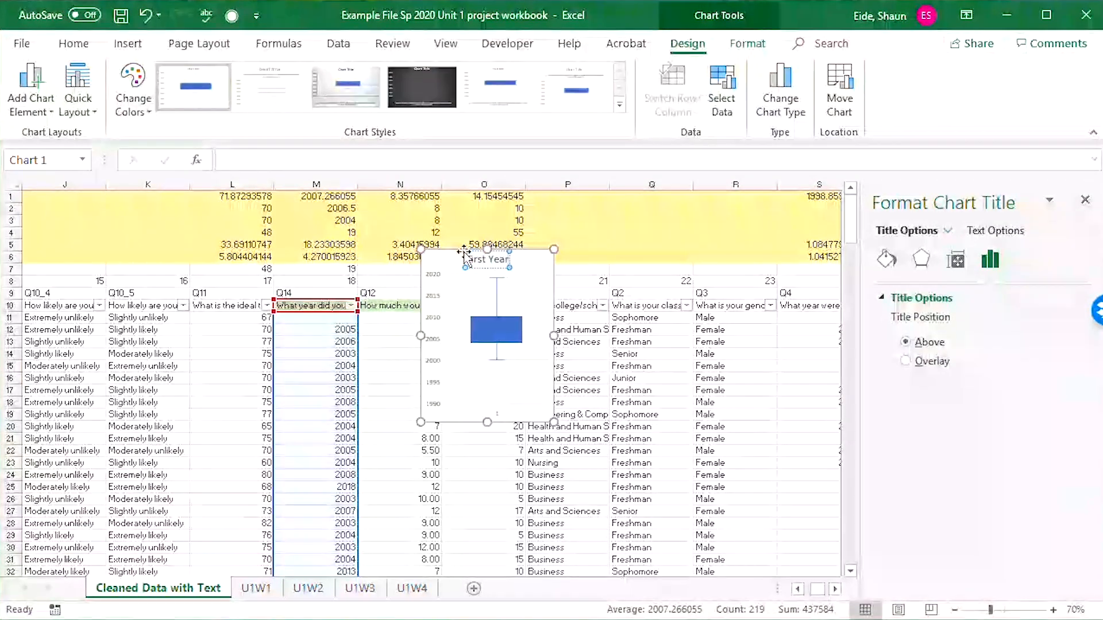
pyautogui.write(' of Eating Chi')
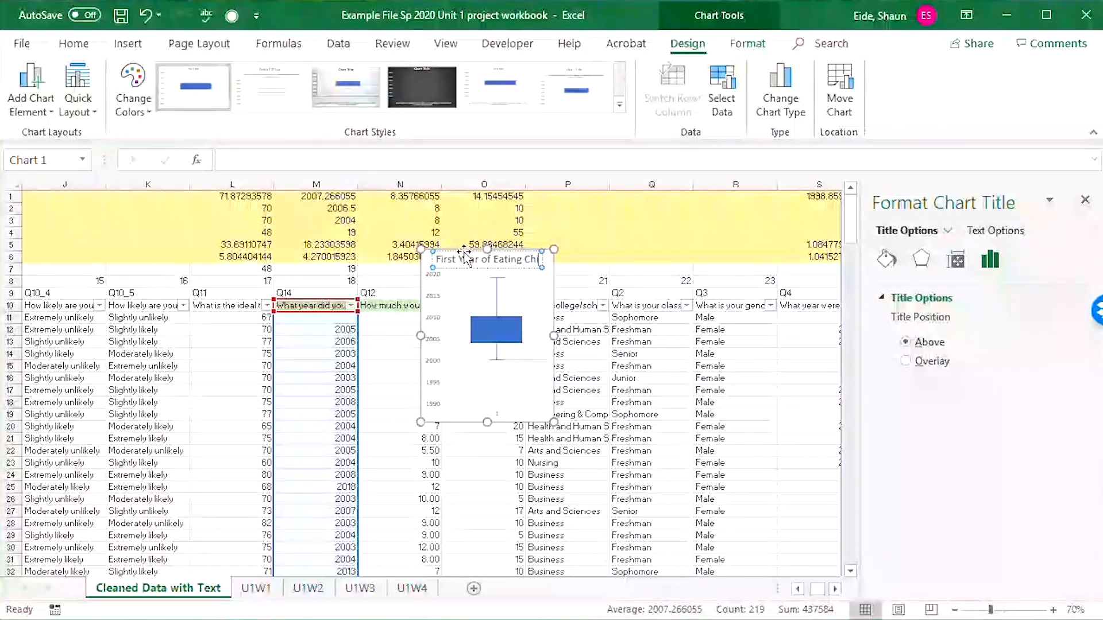
pyautogui.write('ck Fil A')
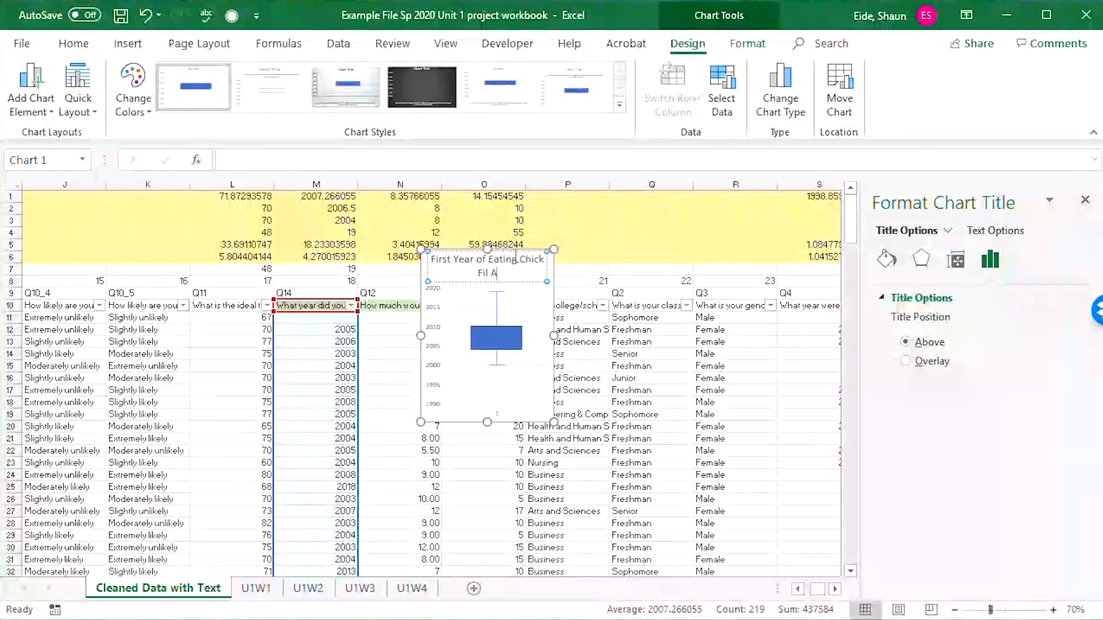
# Widen the first-year box plot so its title fits on one line, and stretch it upward to row 2 and downward to row 31.
pyautogui.click(533, 402)
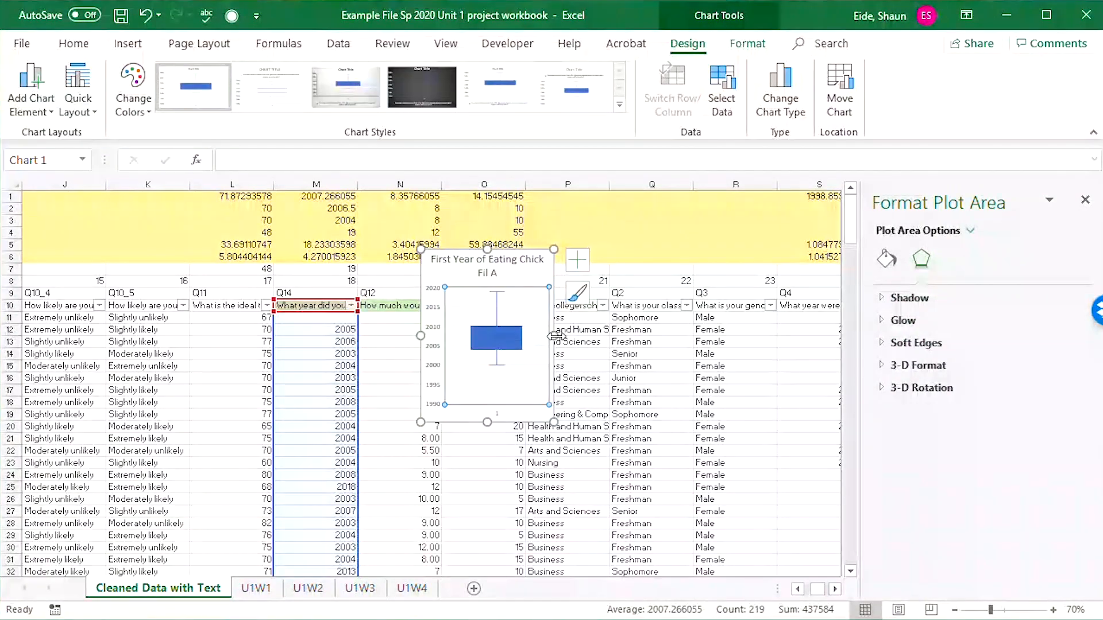
pyautogui.moveTo(553, 336); pyautogui.dragTo(584, 335)
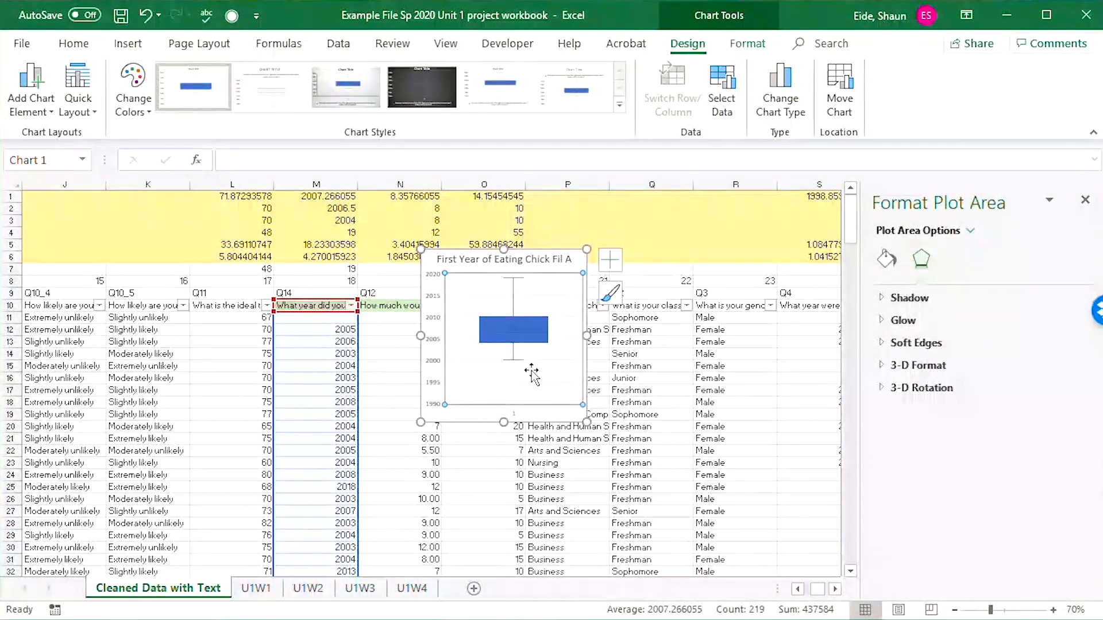
pyautogui.moveTo(505, 423); pyautogui.dragTo(503, 548)
pyautogui.moveTo(500, 251); pyautogui.dragTo(502, 204)
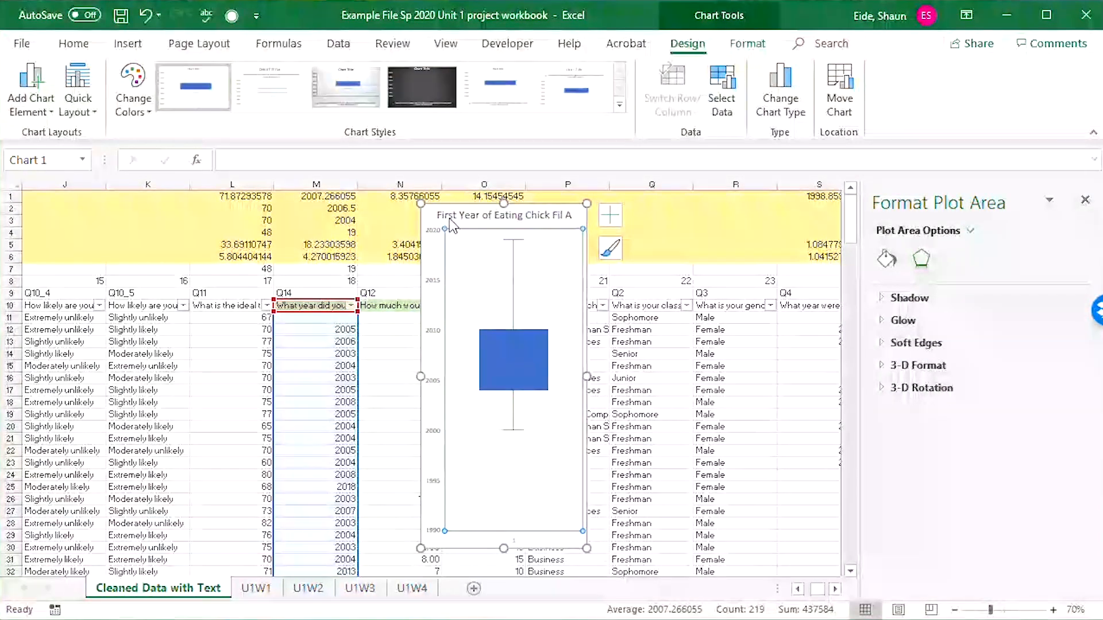
# Add data labels in the Top position to the box plot and extend the chart slightly further down.
pyautogui.click(427, 214)
pyautogui.click(496, 304)
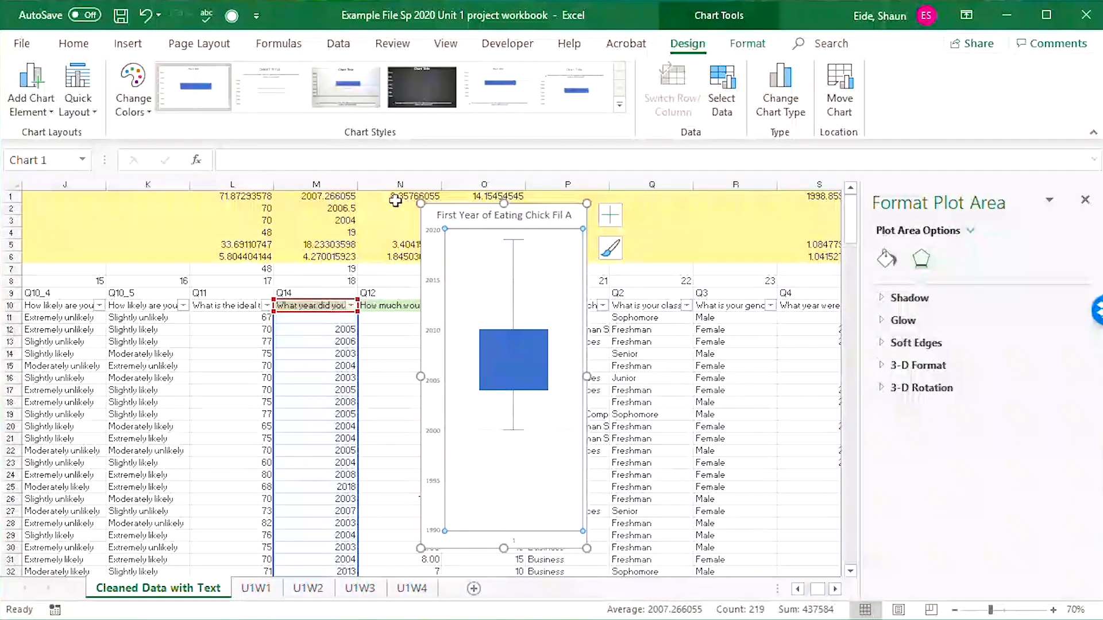
pyautogui.click(27, 103)
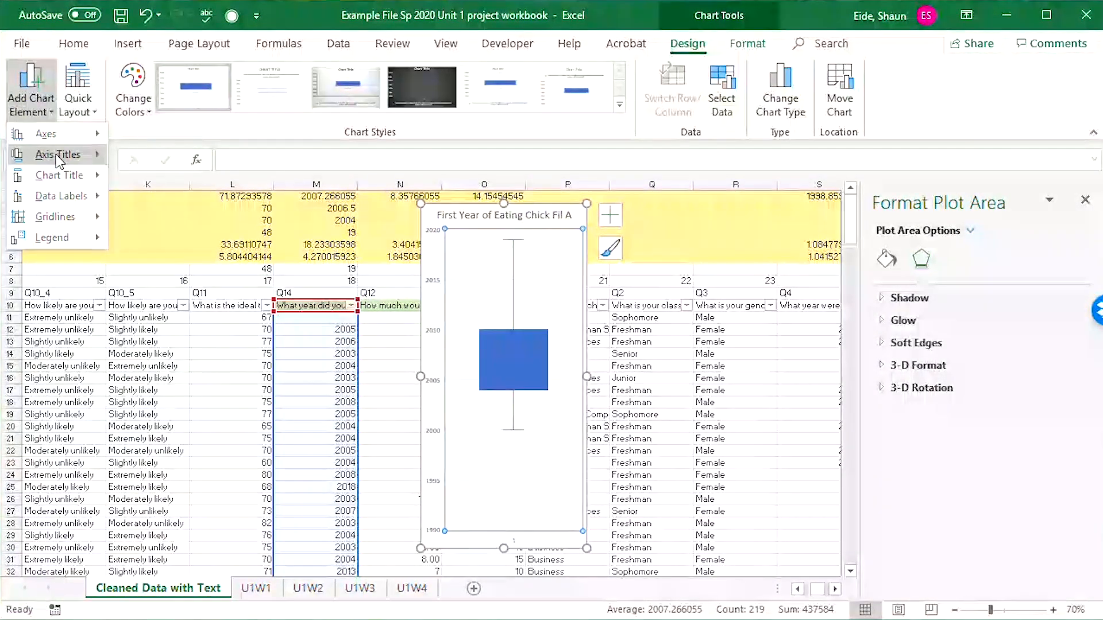
pyautogui.moveTo(79, 201)
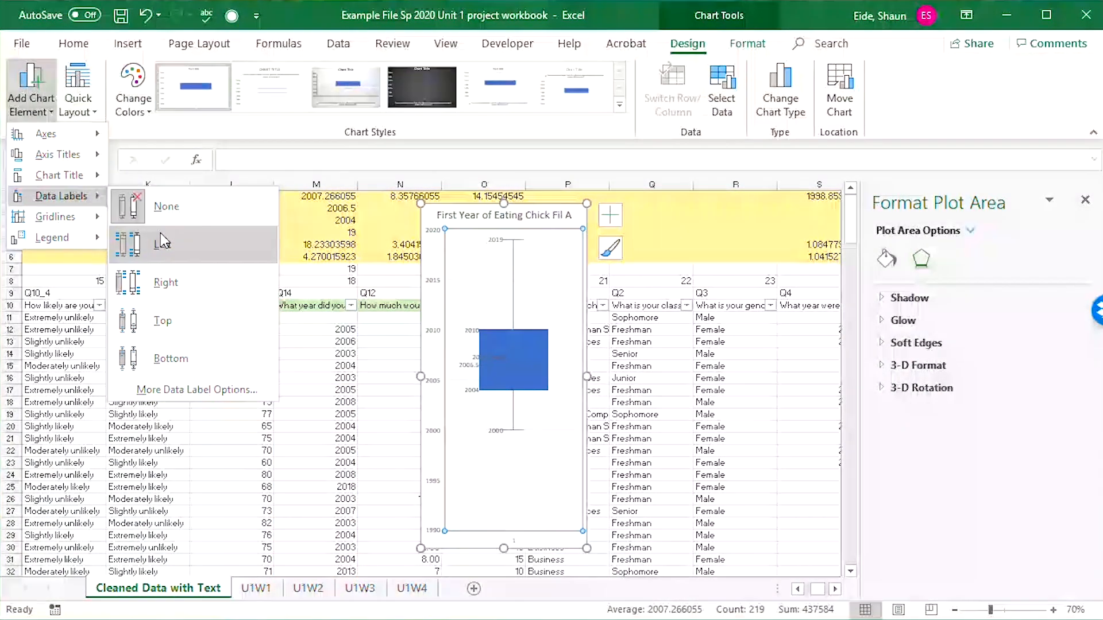
pyautogui.click(185, 323)
pyautogui.moveTo(511, 548); pyautogui.dragTo(505, 564)
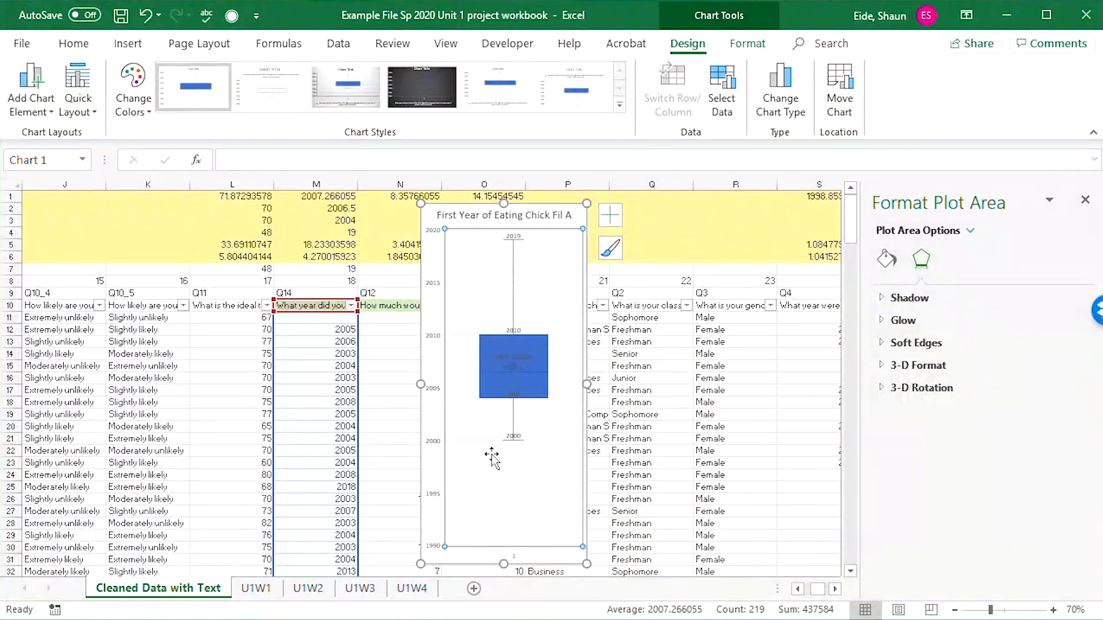
# Cut the box plot from the Cleaned Data with Text sheet and paste it at C40 on the U1W4 sheet, below question 2.
pyautogui.click(432, 217)
pyautogui.click(468, 269)
pyautogui.click(471, 203)
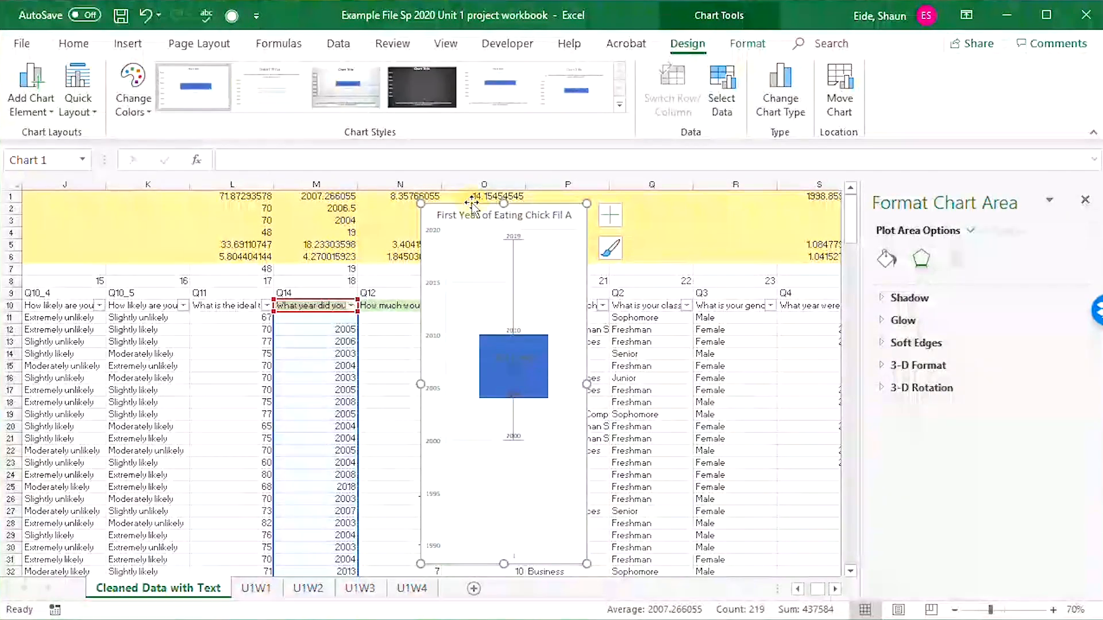
pyautogui.click(792, 510)
pyautogui.click(495, 265)
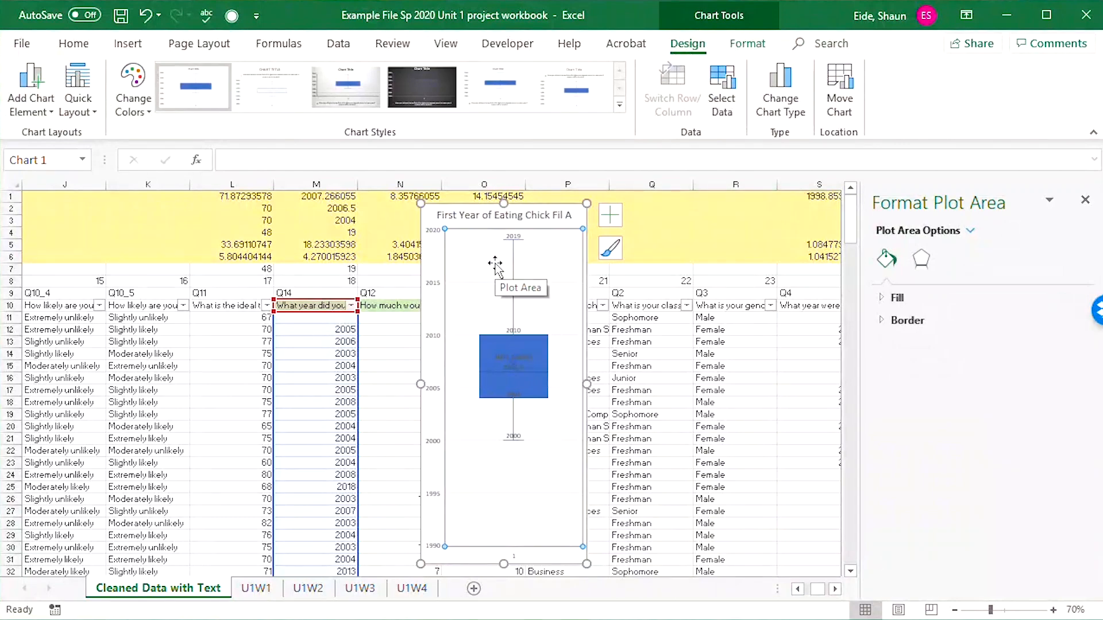
pyautogui.hotkey('ctrl', 'x')
pyautogui.click(414, 591)
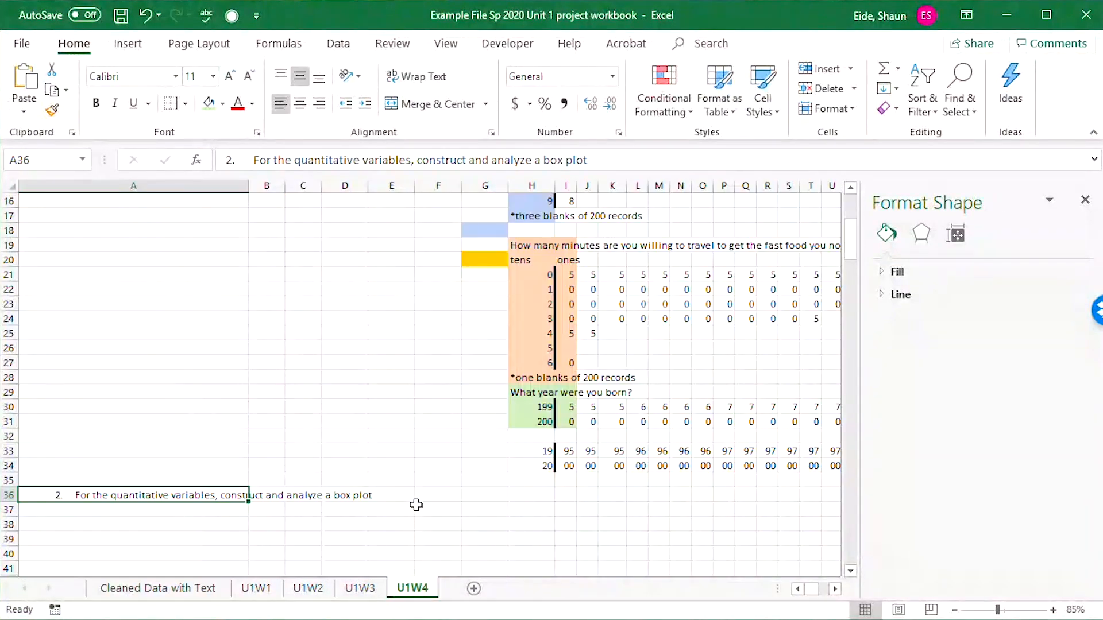
pyautogui.click(439, 467)
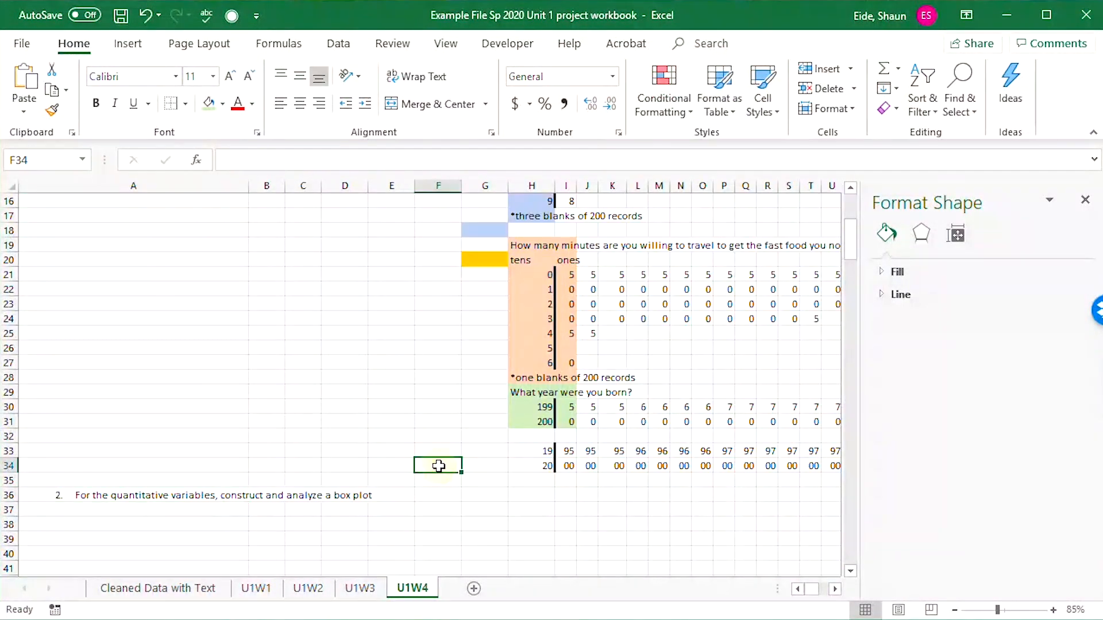
pyautogui.click(314, 555)
pyautogui.hotkey('ctrl', 'v')
pyautogui.scroll(-7, 459, 505)
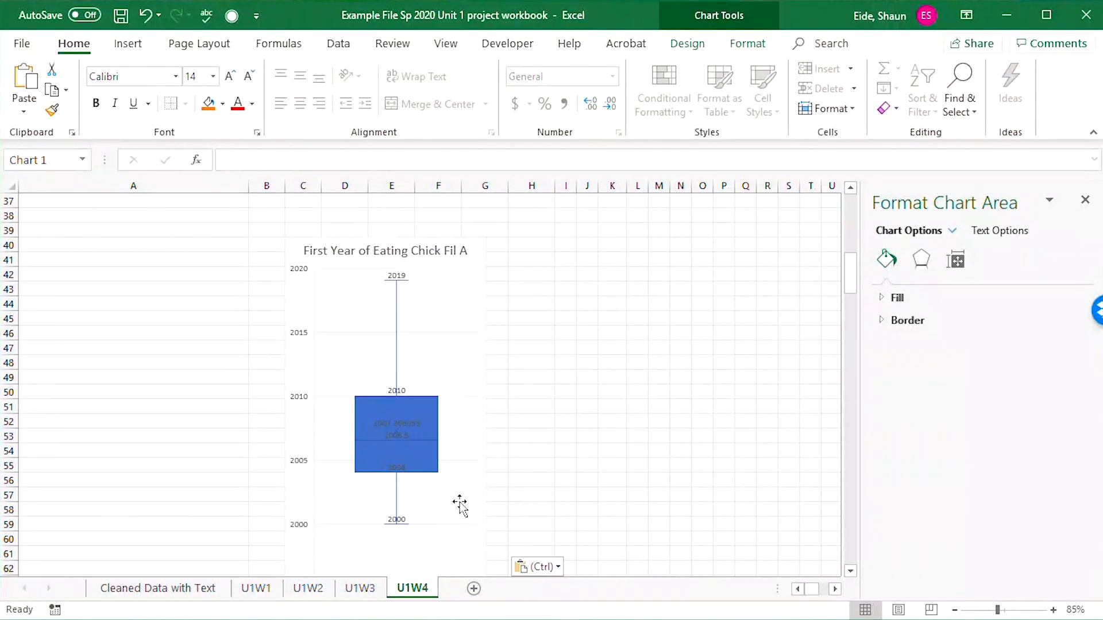
# Beside the pasted box plot, enter the label "max" in H41 and its value 2019 in I41.
pyautogui.click(369, 351)
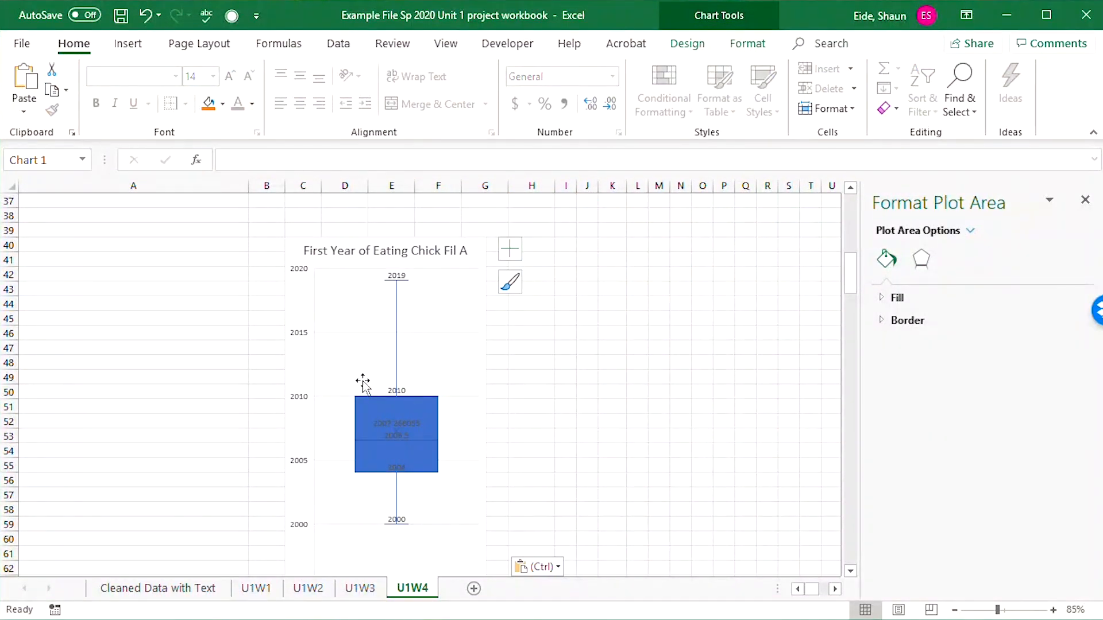
pyautogui.scroll(-2, 397, 440)
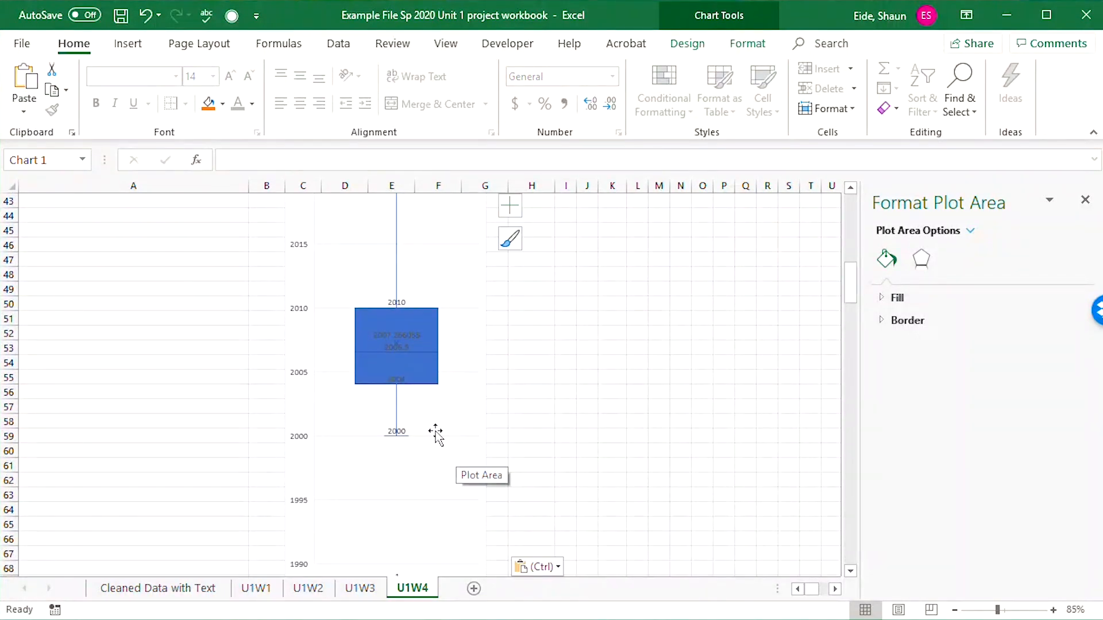
pyautogui.click(544, 356)
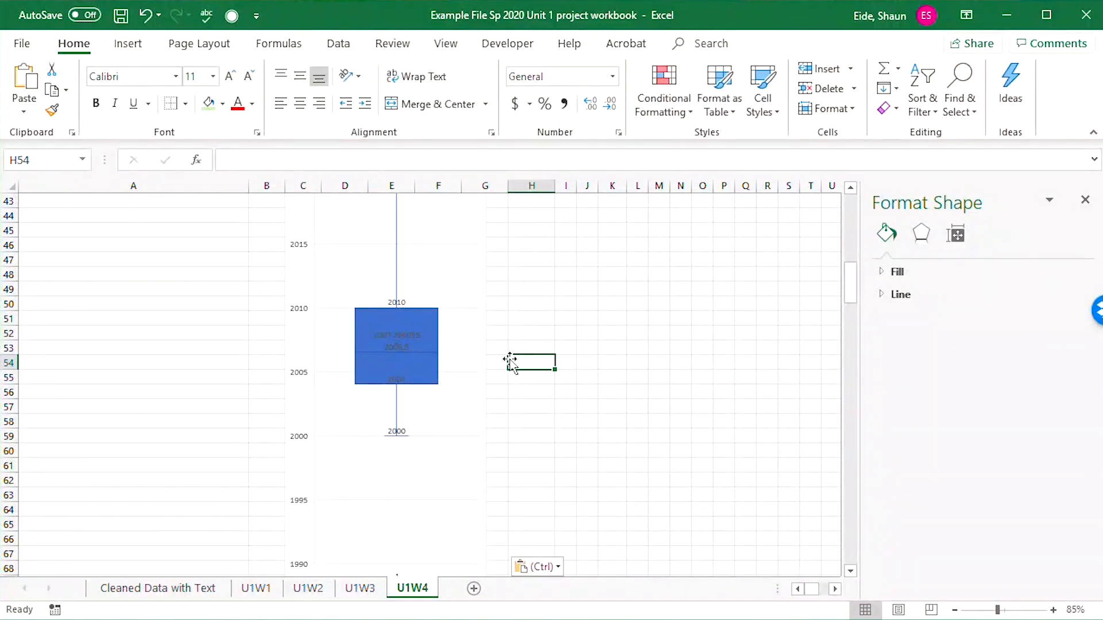
pyautogui.scroll(2, 482, 359)
pyautogui.click(539, 331)
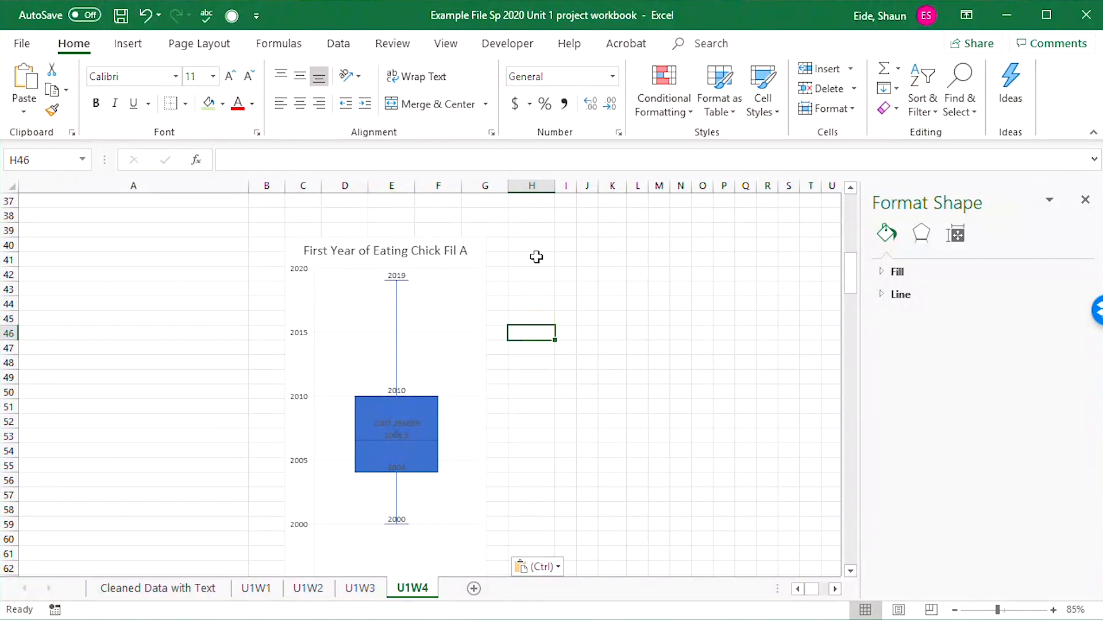
pyautogui.click(537, 258)
pyautogui.write('max')
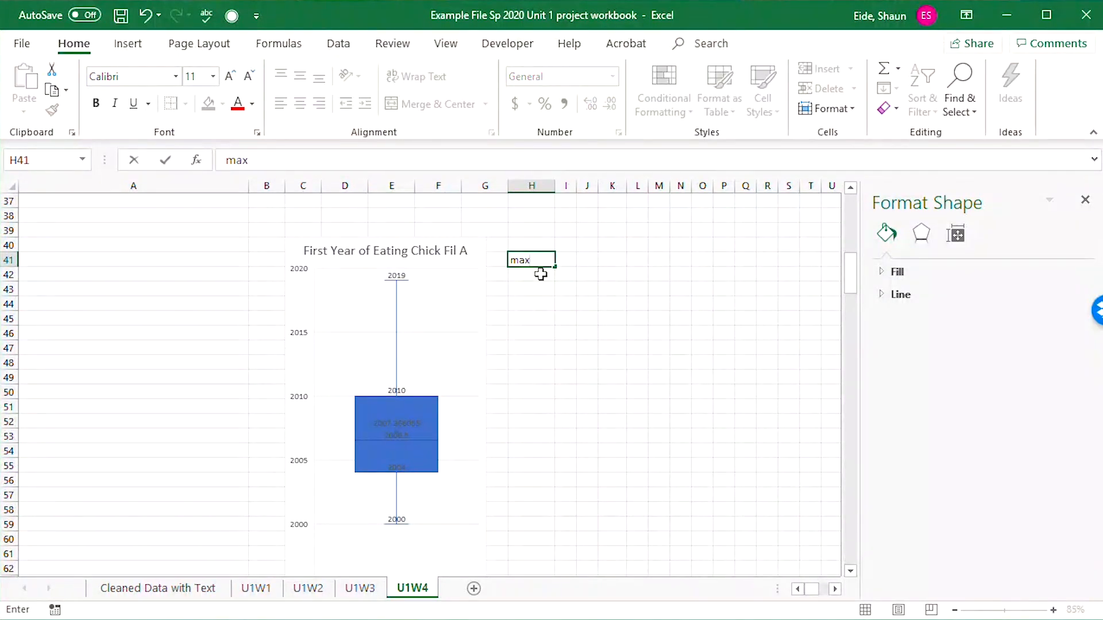
pyautogui.press('Tab')
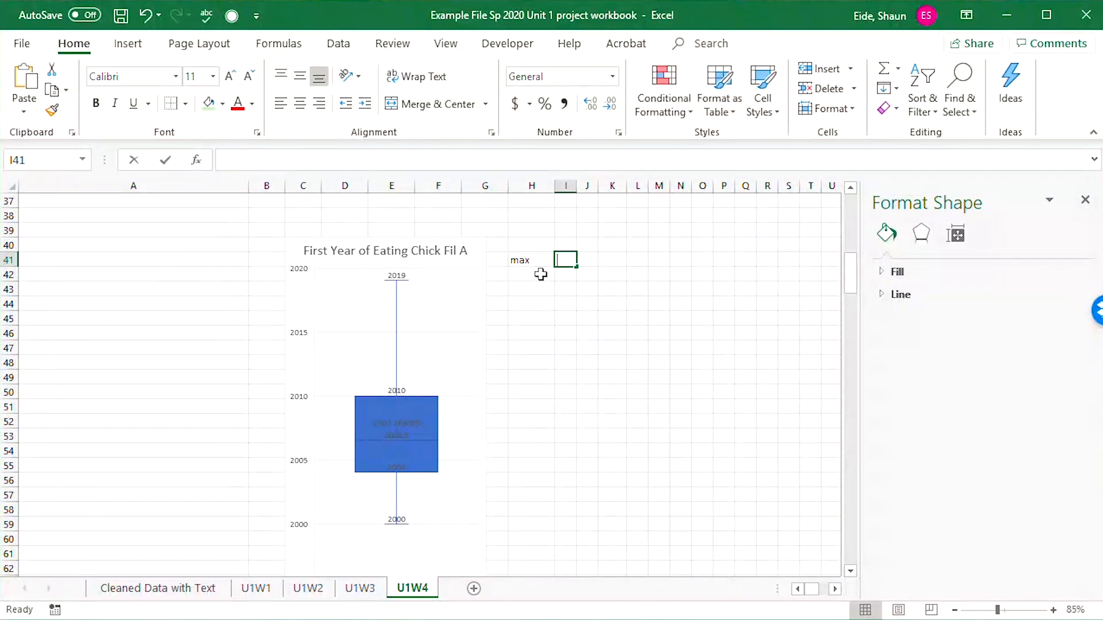
pyautogui.write('2019')
pyautogui.click(540, 274)
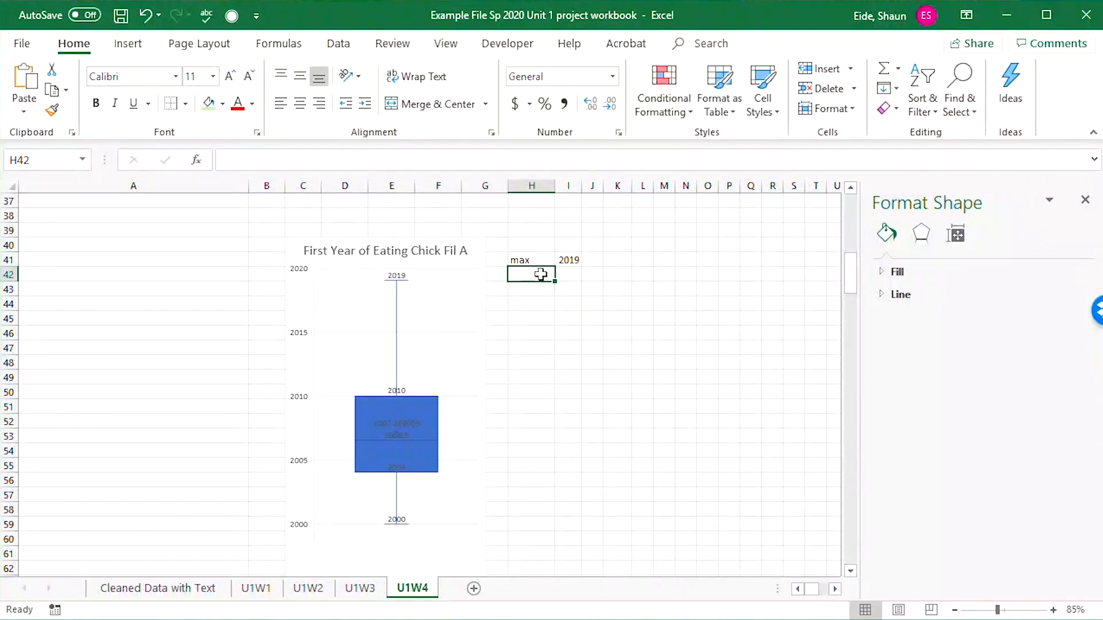
# Enter the label "Q3" in H42 and its value 2010 in I42.
pyautogui.write('Q3')
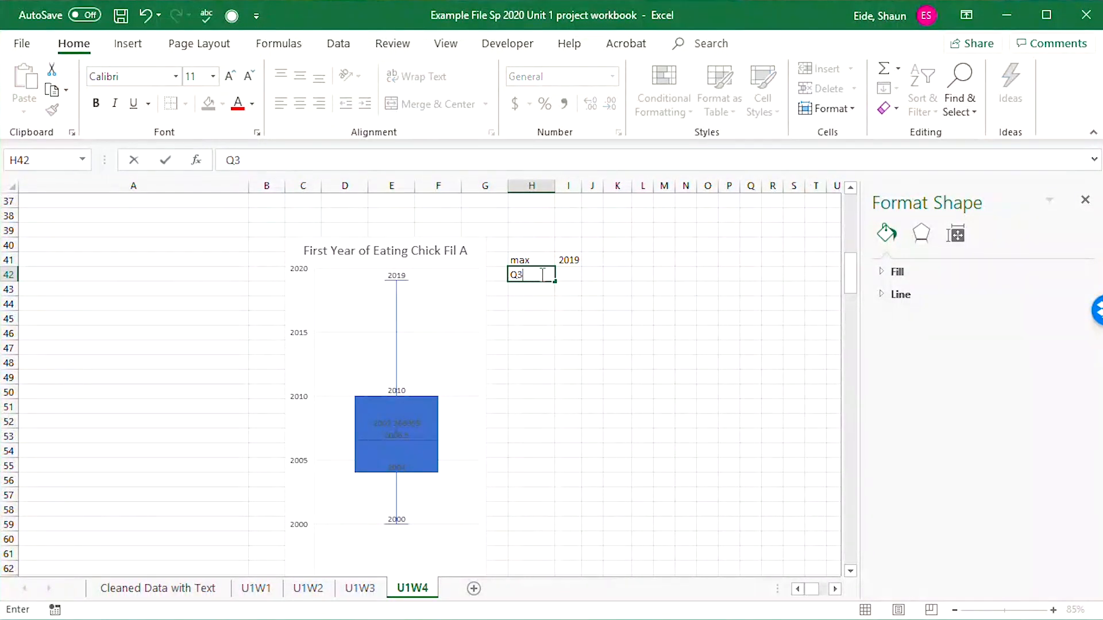
pyautogui.press('Tab')
pyautogui.write('20')
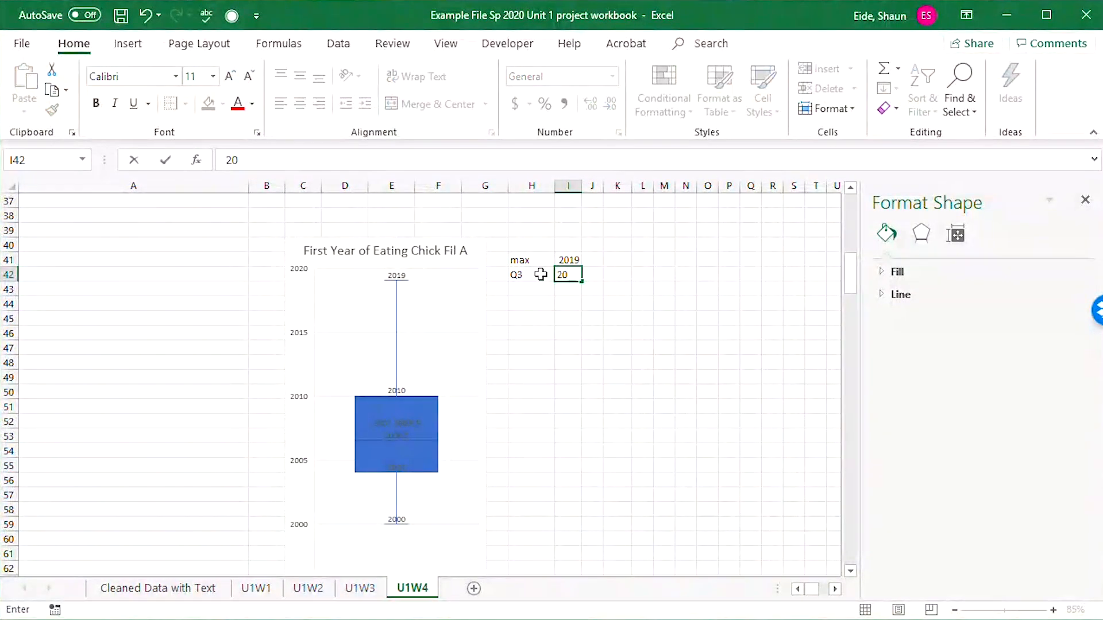
pyautogui.press('Return')
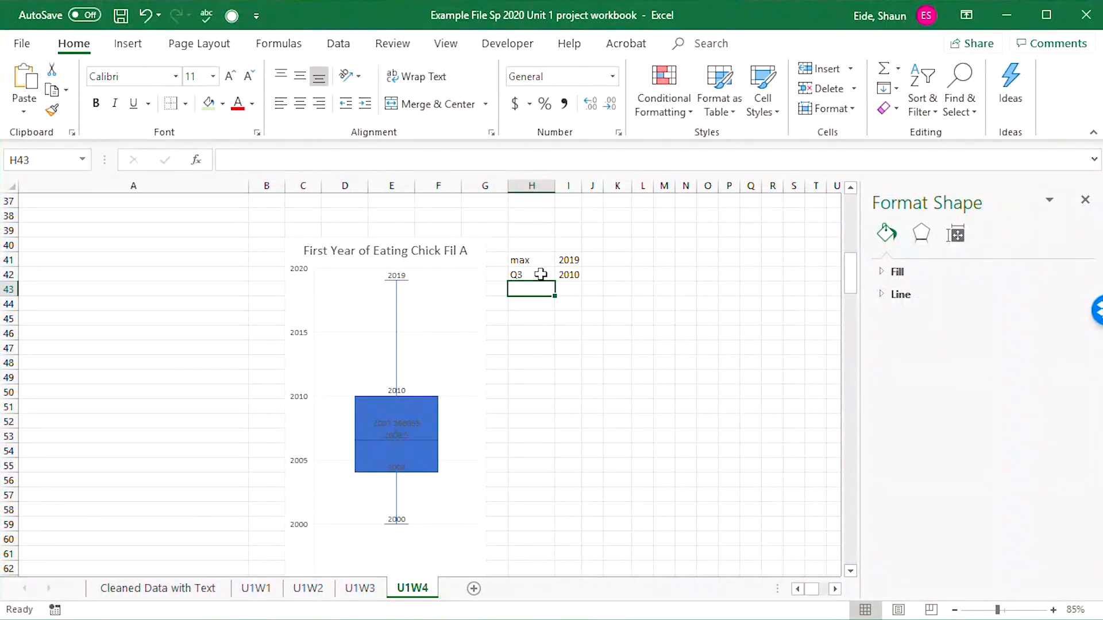
# Enter "Mean" in H43 with 2007.266 in I43, and widen column I to show the full decimal value.
pyautogui.write('Mean')
pyautogui.press('Tab')
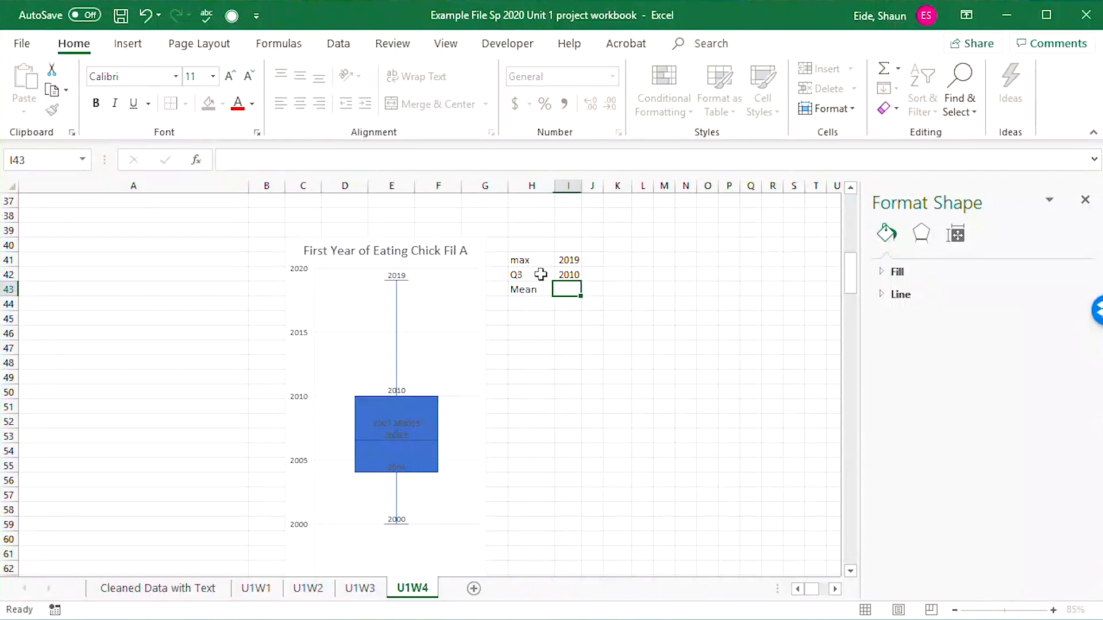
pyautogui.write('2007.266')
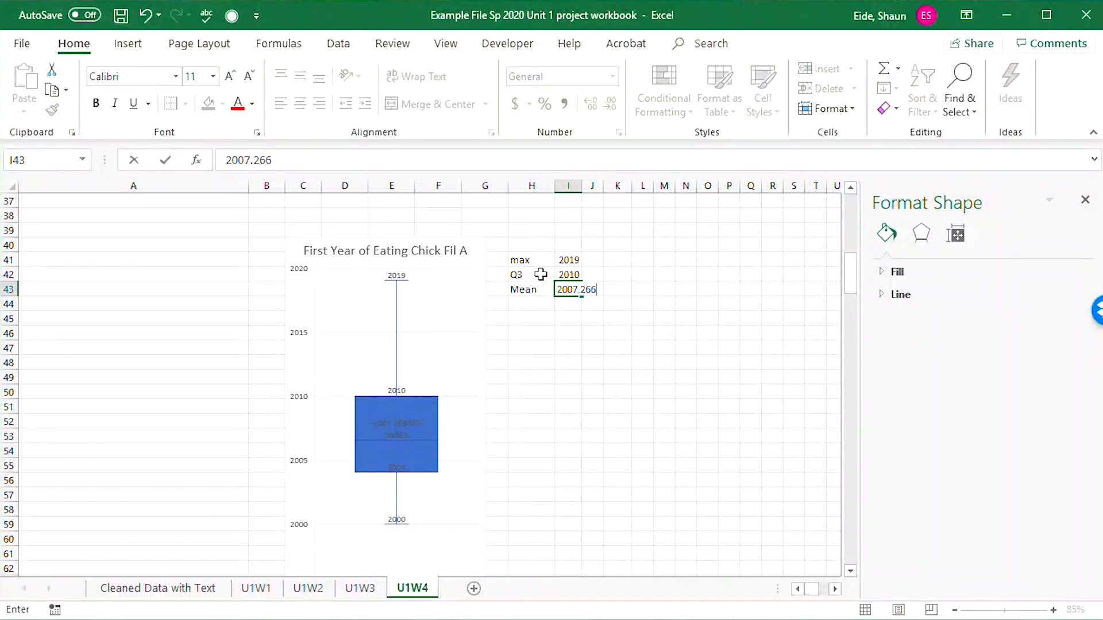
pyautogui.press('Return')
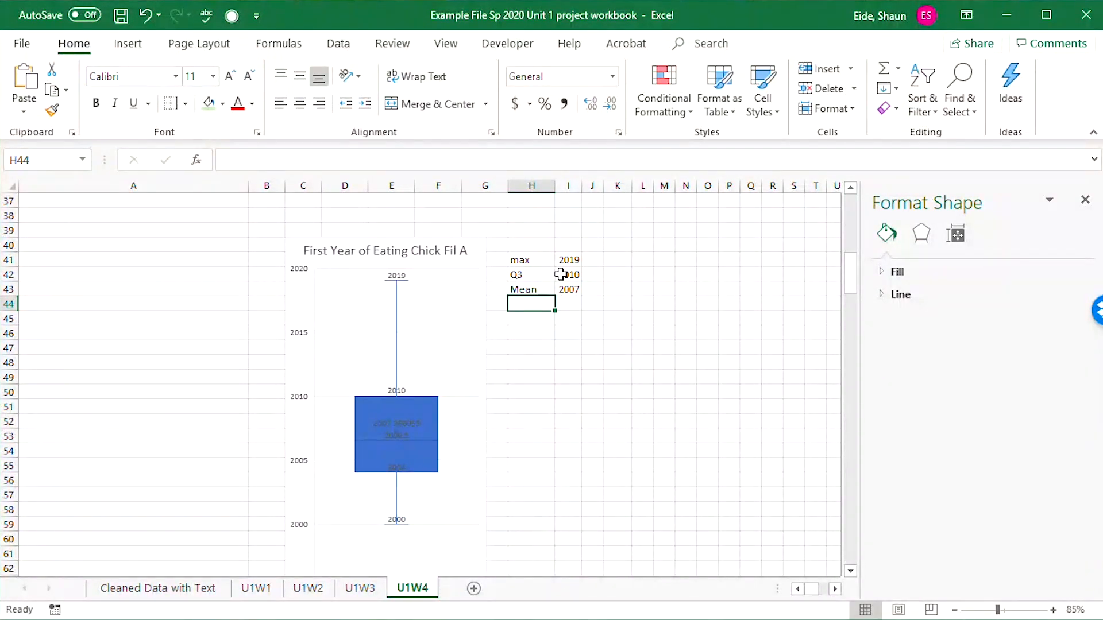
pyautogui.click(569, 302)
pyautogui.moveTo(579, 186); pyautogui.dragTo(610, 186)
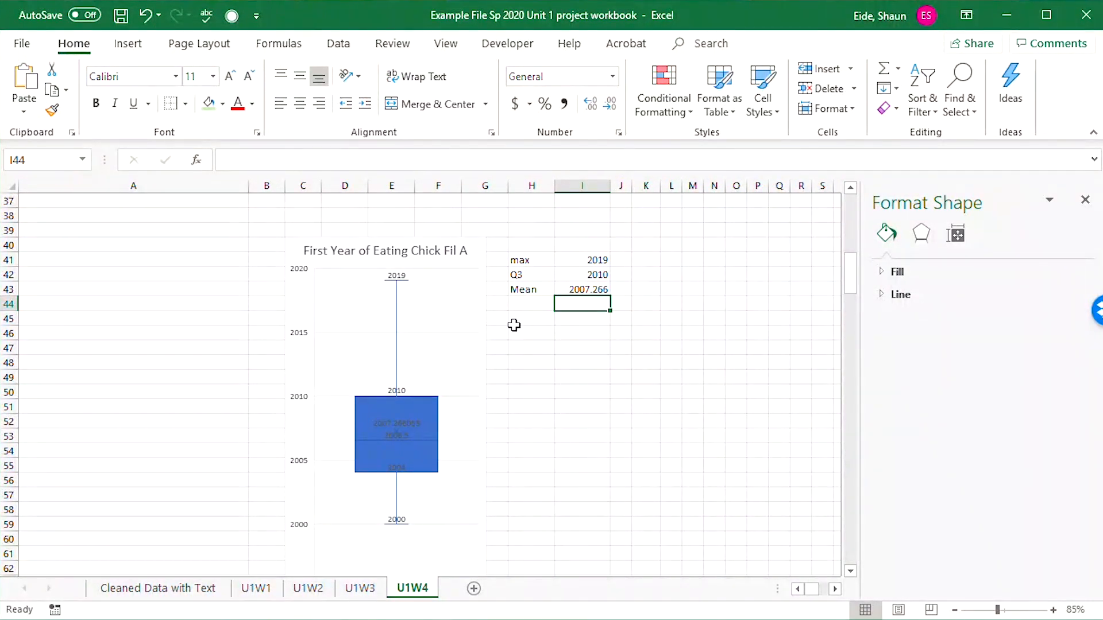
# Enter the label "Median" in H44 and its value 2006.5 in I44.
pyautogui.click(517, 305)
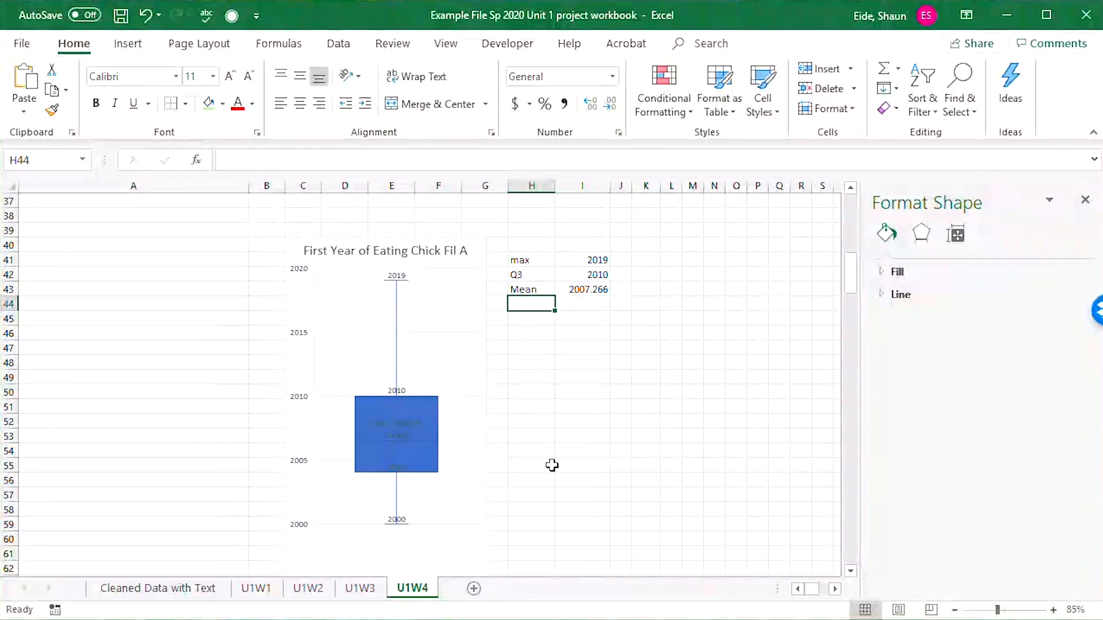
pyautogui.write('Median')
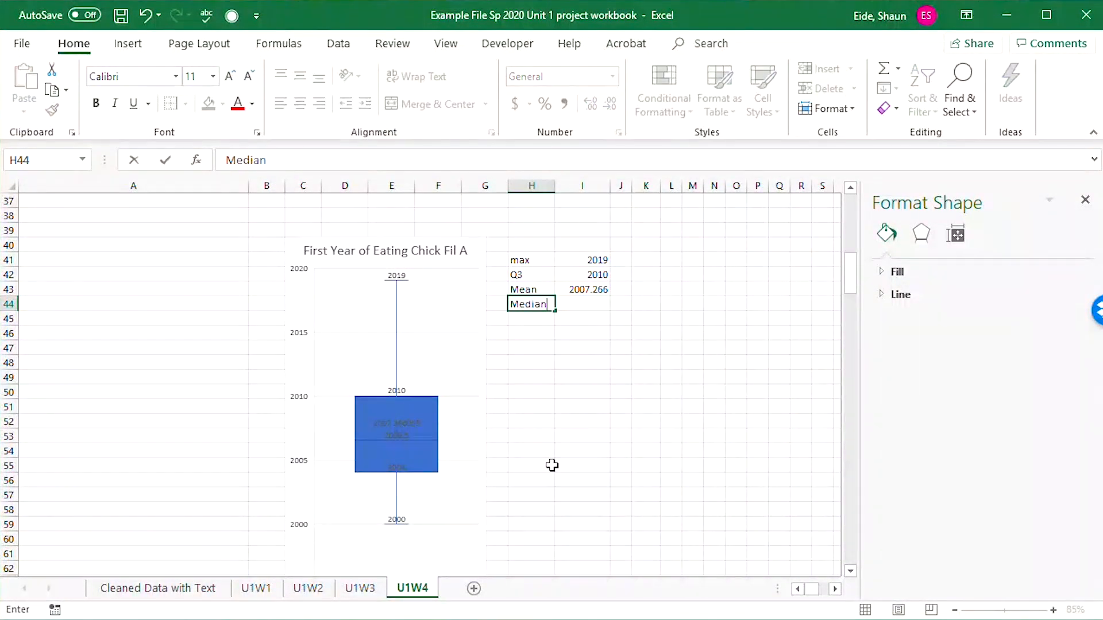
pyautogui.press('Tab')
pyautogui.write('2')
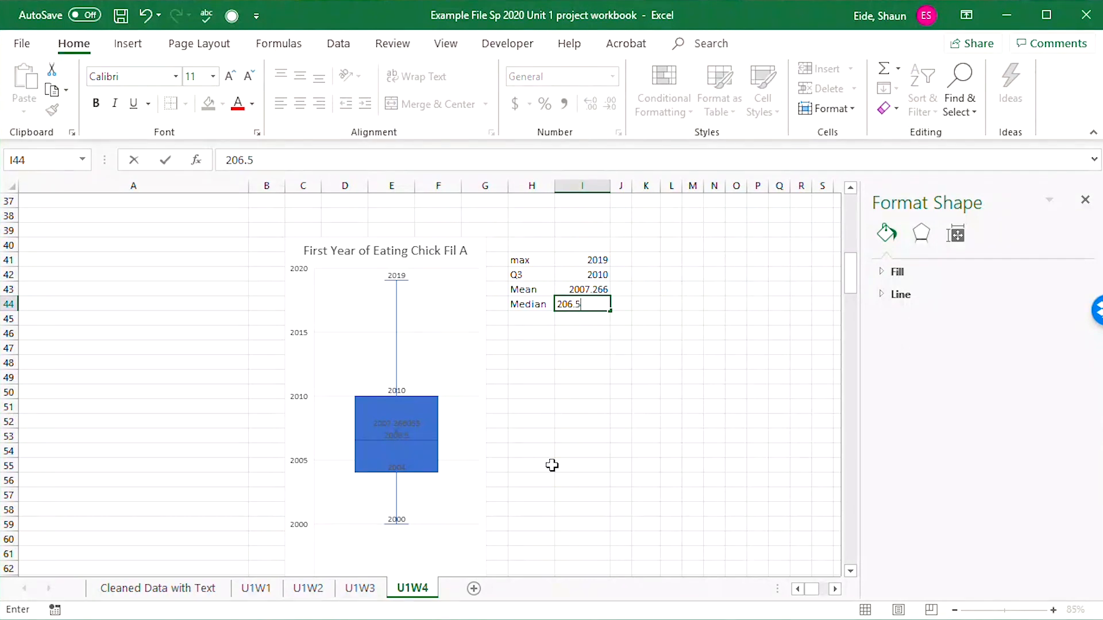
pyautogui.press('Return')
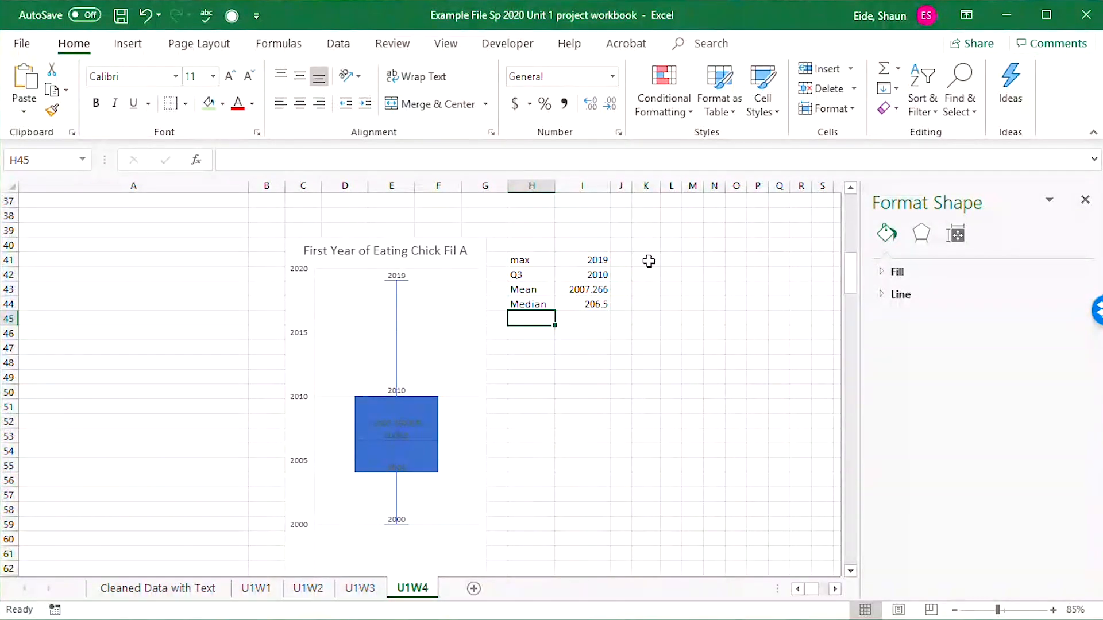
pyautogui.doubleClick(592, 304)
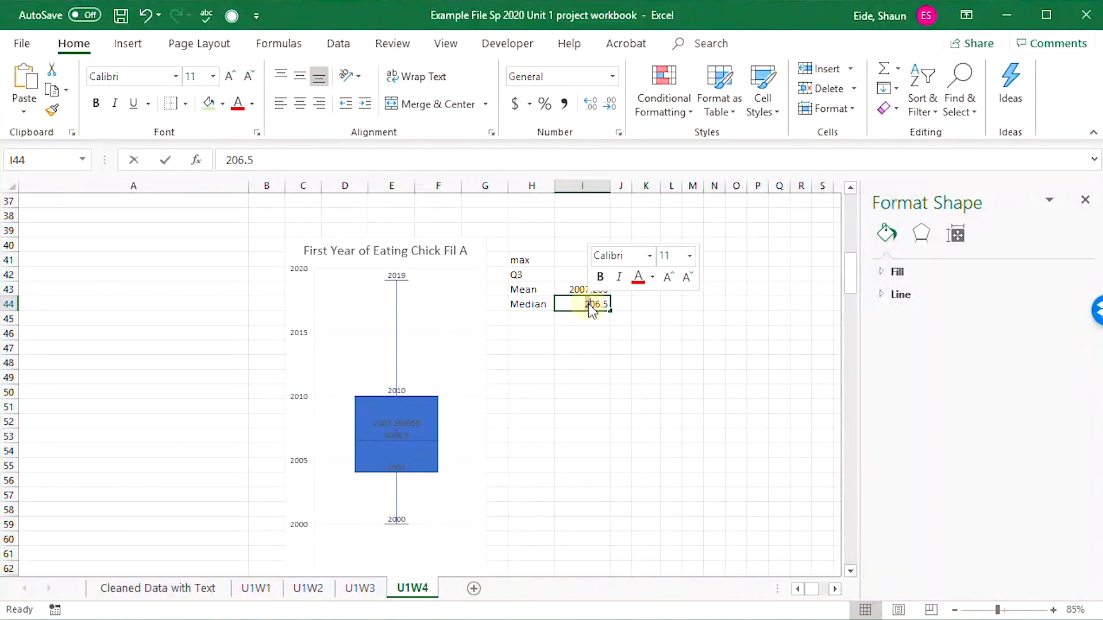
pyautogui.write('0')
pyautogui.click(597, 350)
# Enter the label "Q1" in H45 and its value 2004 in I45.
pyautogui.click(530, 316)
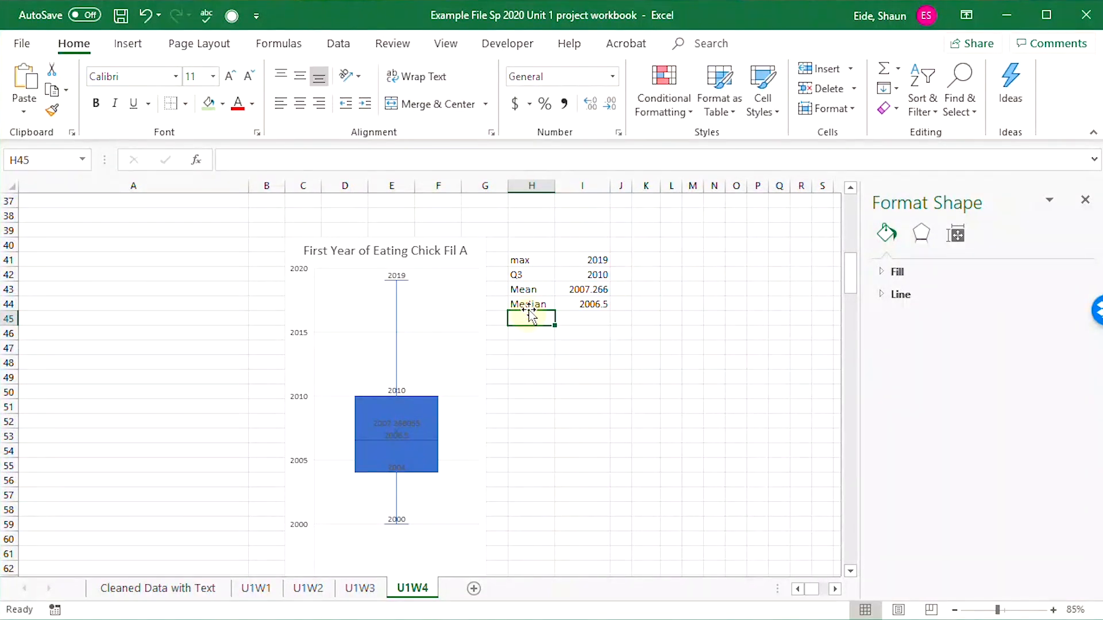
pyautogui.write('Q1')
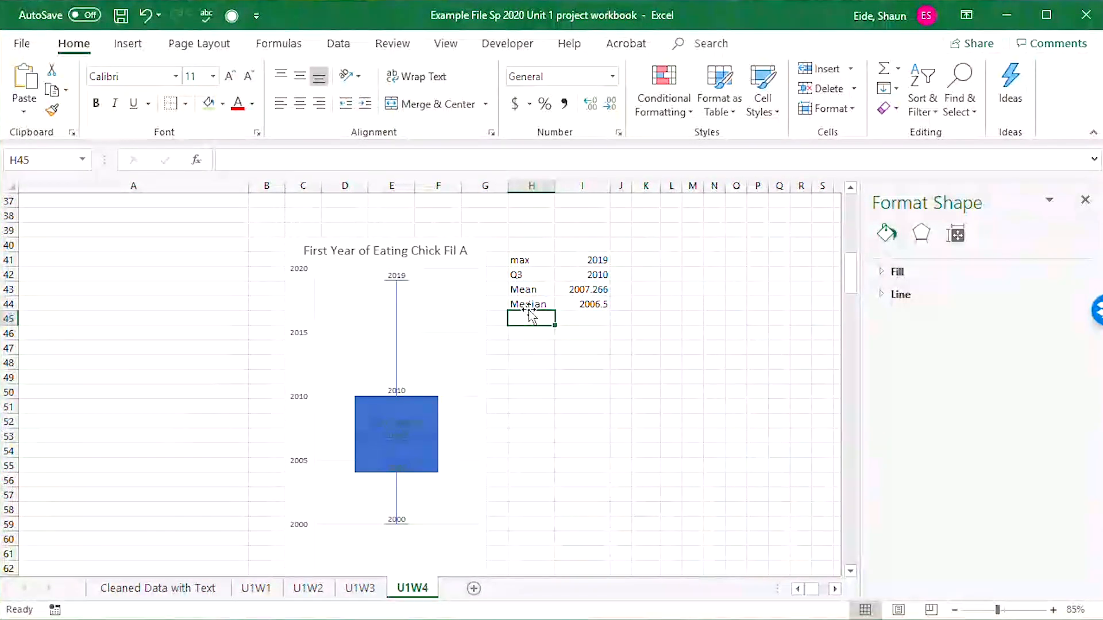
pyautogui.press('Tab')
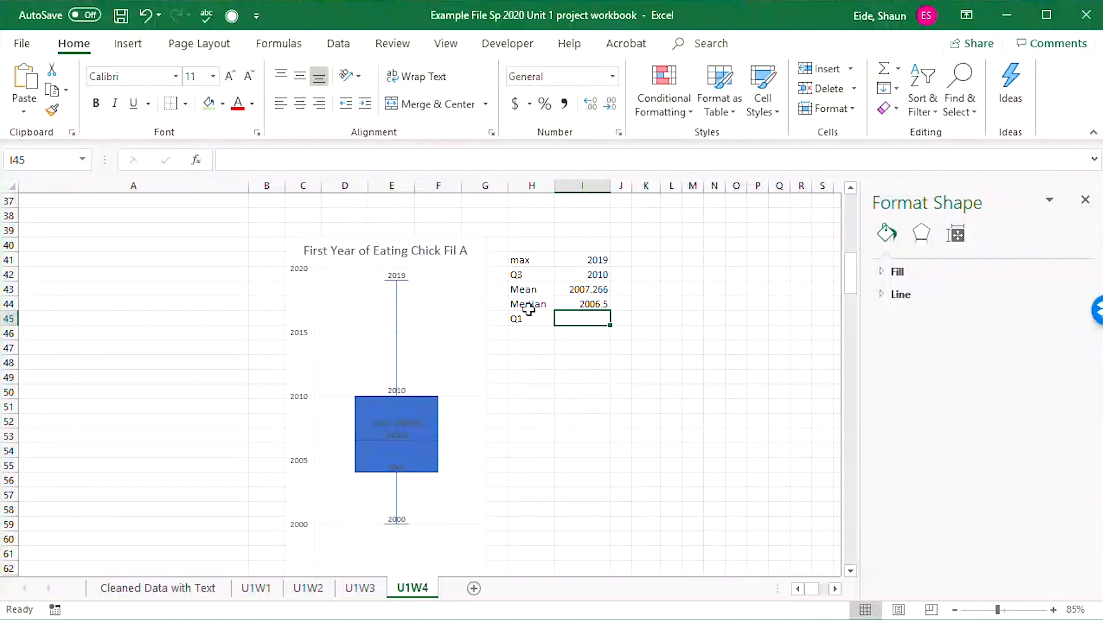
pyautogui.write('2004')
pyautogui.press('Return')
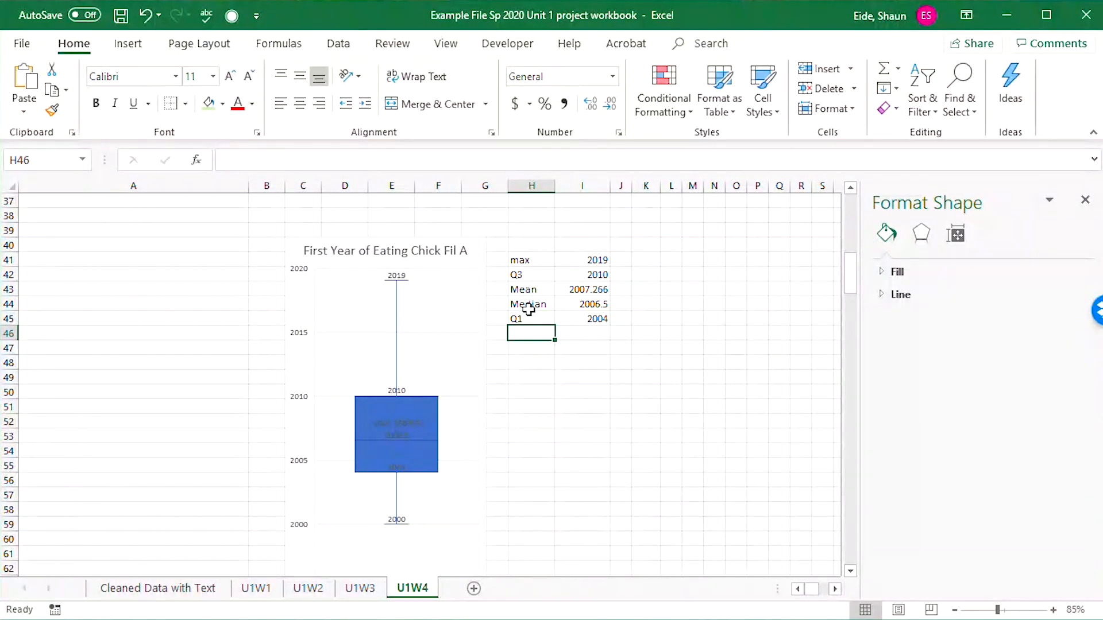
# Enter the label "min" in H46 and its value 2000 in I46.
pyautogui.write('Min')
pyautogui.press('Tab')
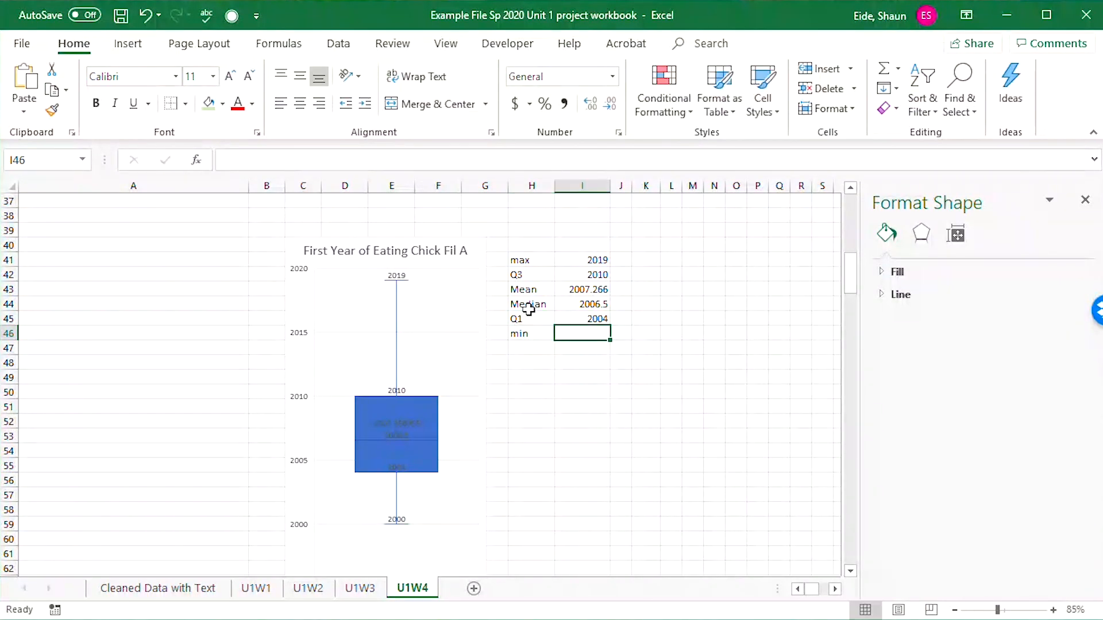
pyautogui.write('200')
pyautogui.press('Tab')
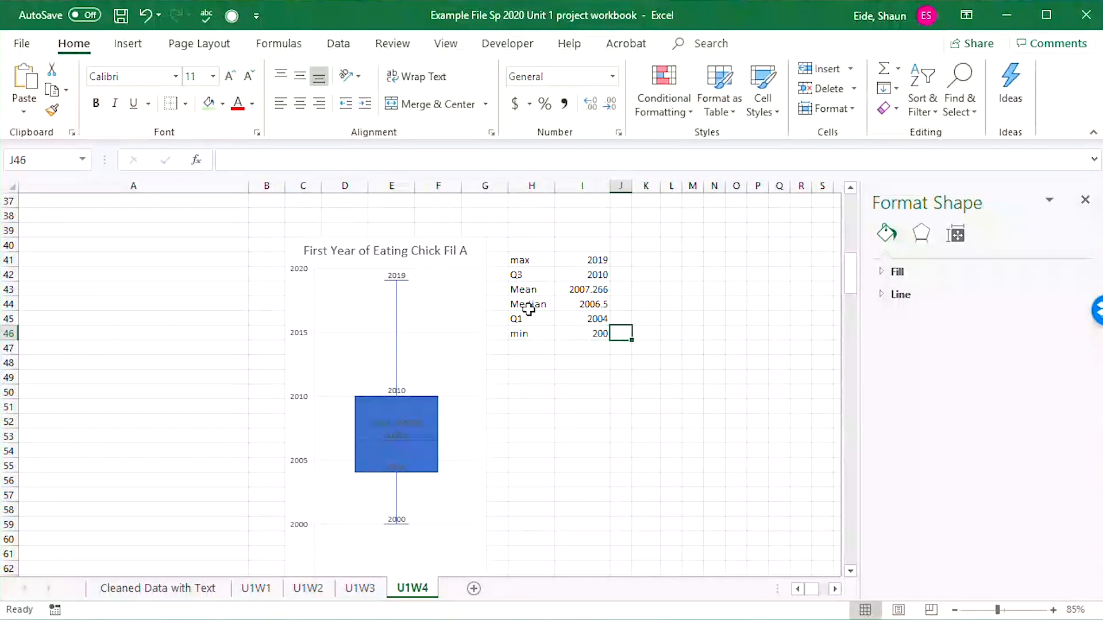
pyautogui.scroll(-2, 746, 393)
pyautogui.scroll(2, 745, 393)
pyautogui.doubleClick(603, 333)
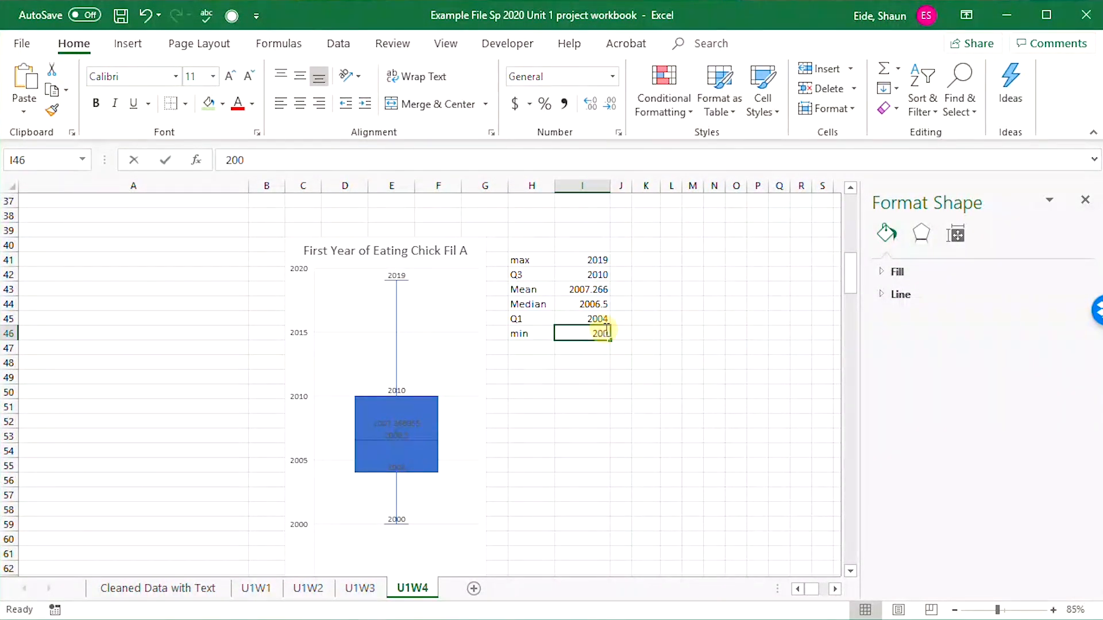
pyautogui.write('0')
pyautogui.click(599, 376)
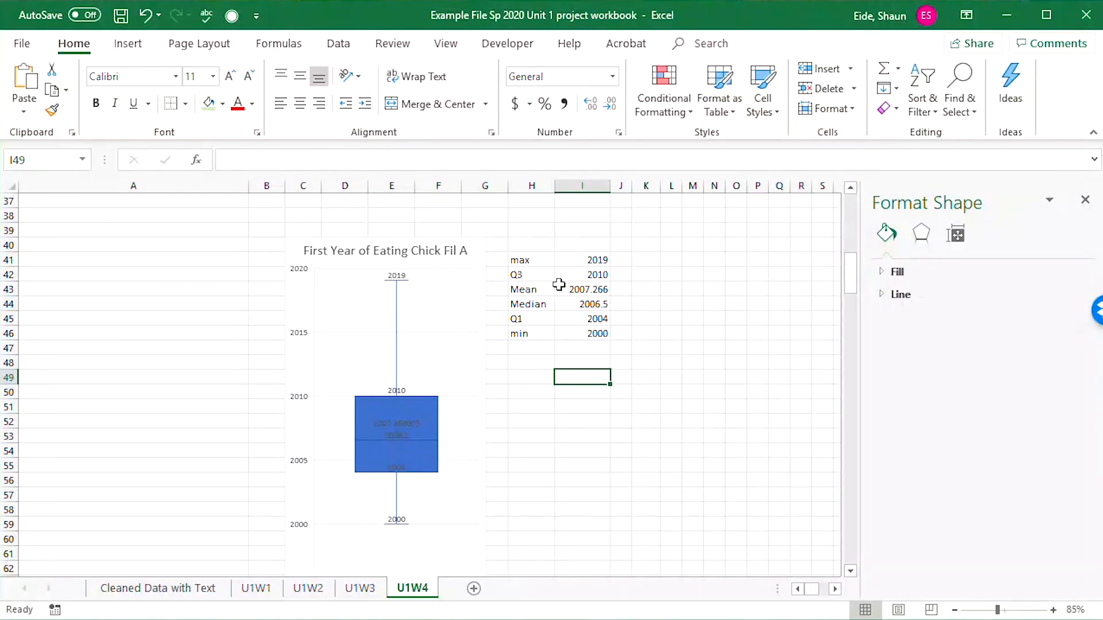
# Enter the label "Skew" in H47 and the description "Positively Skewed" in I47.
pyautogui.click(535, 357)
pyautogui.click(533, 346)
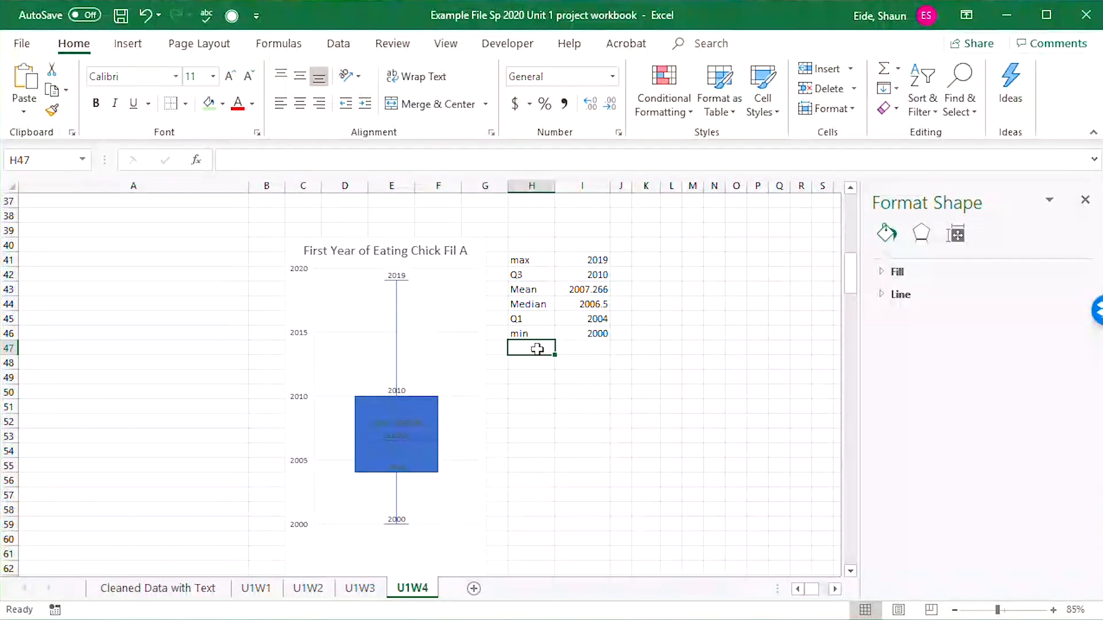
pyautogui.write('K')
pyautogui.write('Skew')
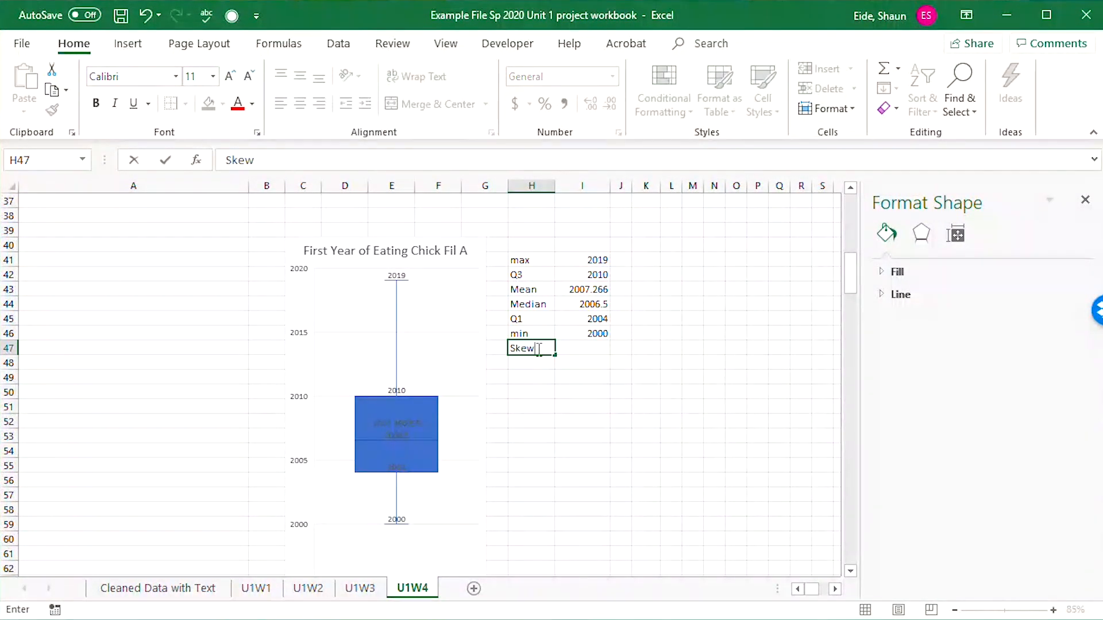
pyautogui.press('Tab')
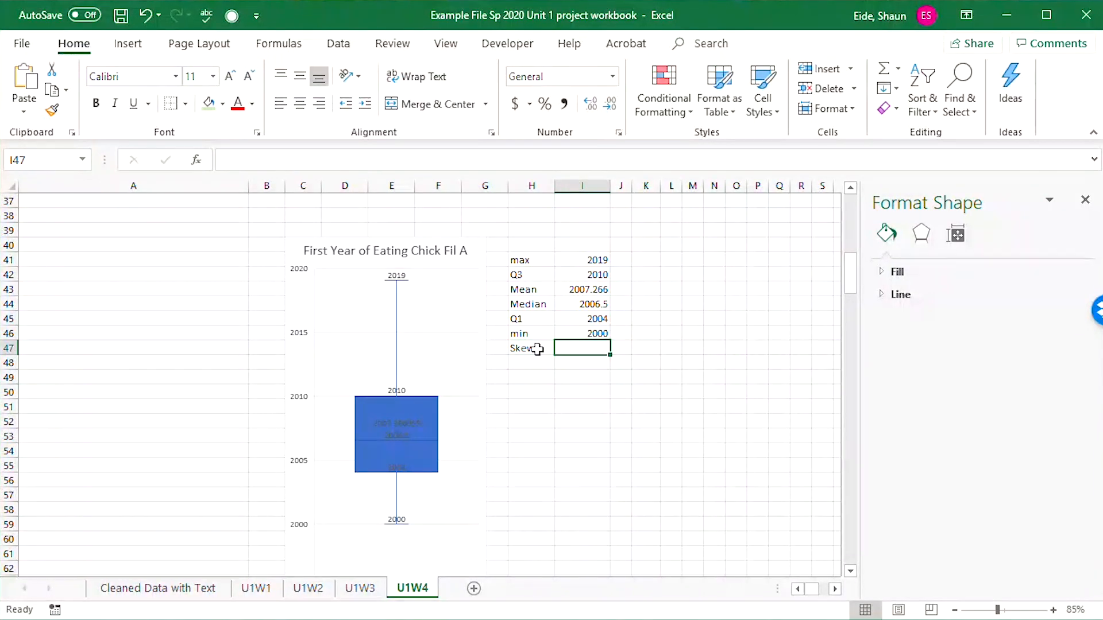
pyautogui.write('Pl')
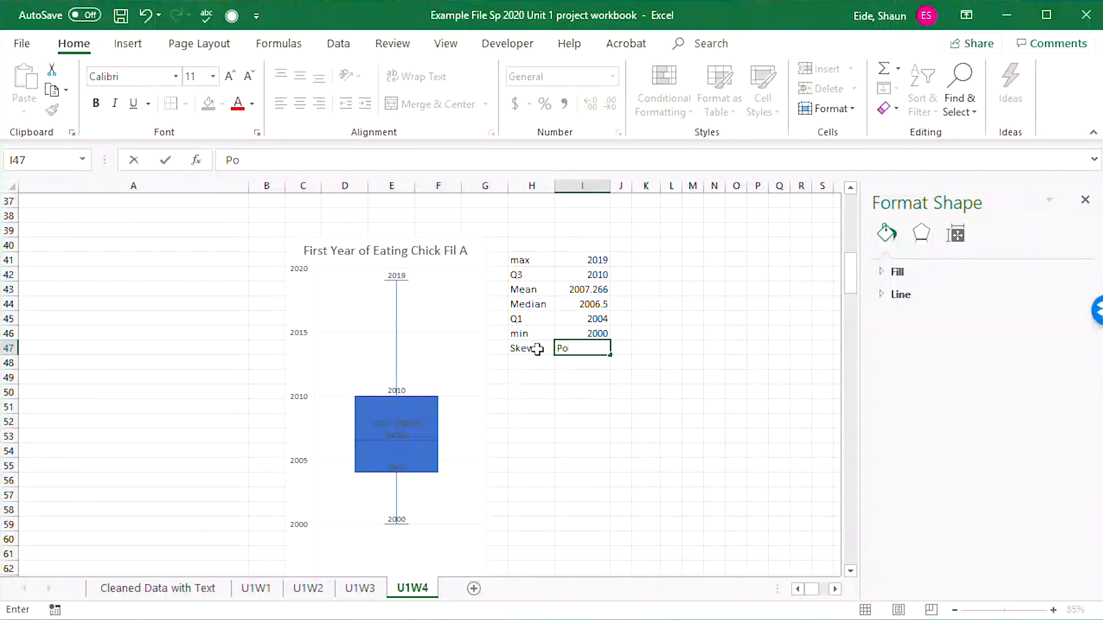
pyautogui.write('sitively Skewed')
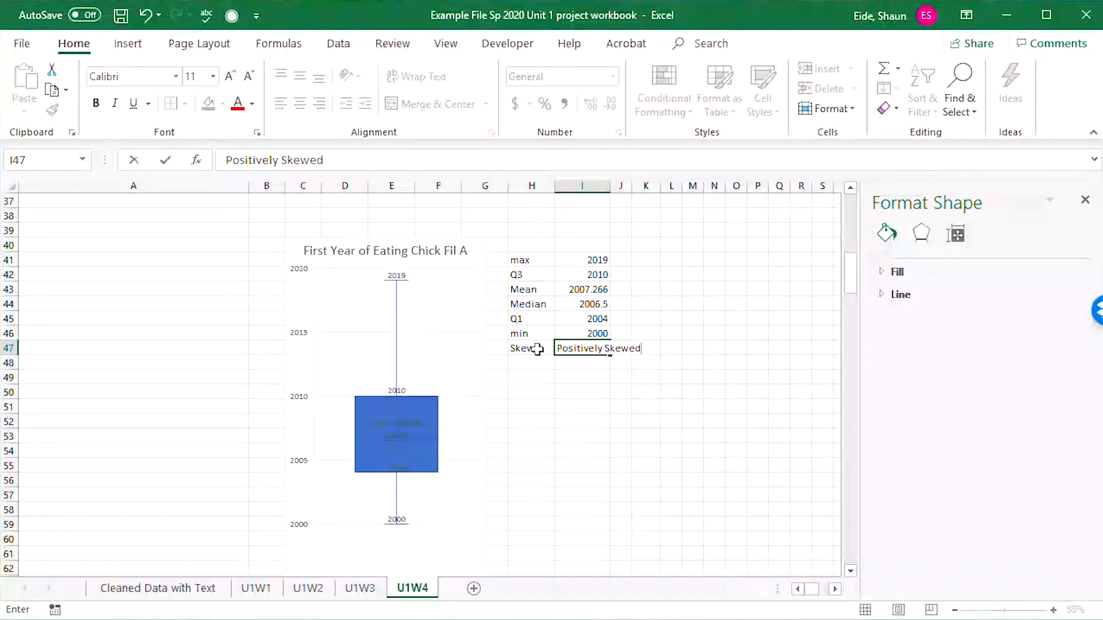
pyautogui.click(494, 375)
pyautogui.click(526, 365)
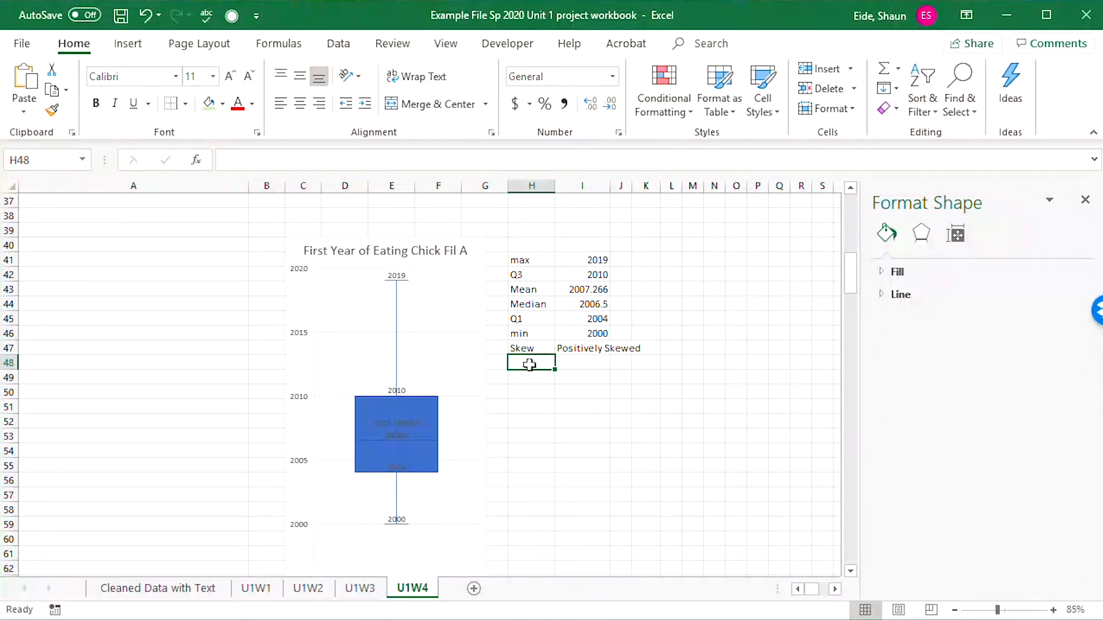
# Enter the label "Outliers above" in H48 with the value 0 in I48.
pyautogui.click(528, 393)
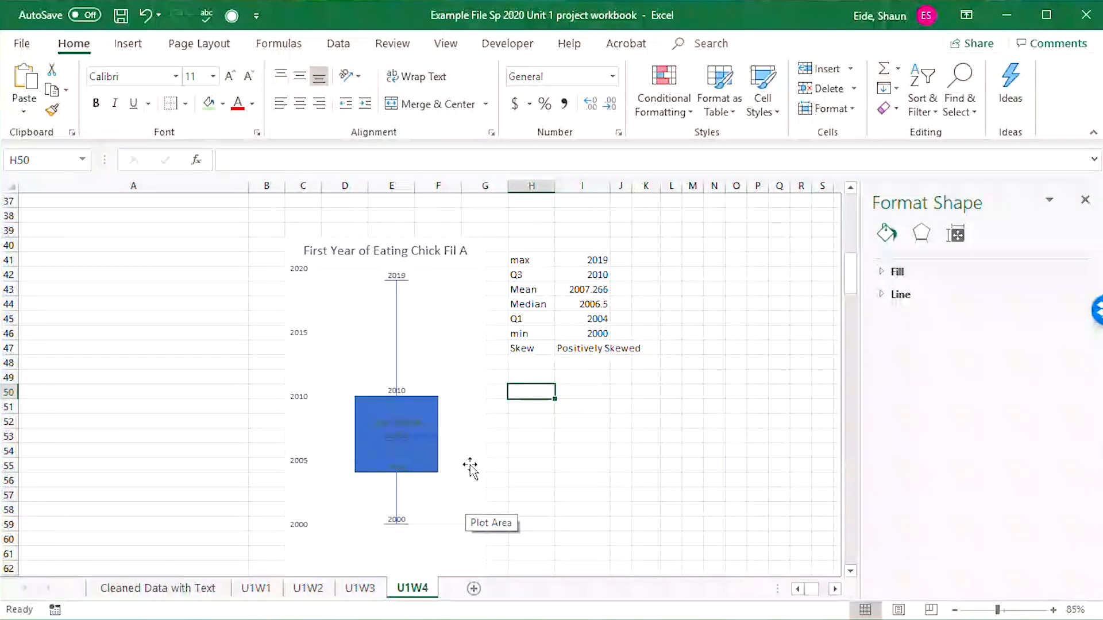
pyautogui.click(546, 363)
pyautogui.write('Outlier')
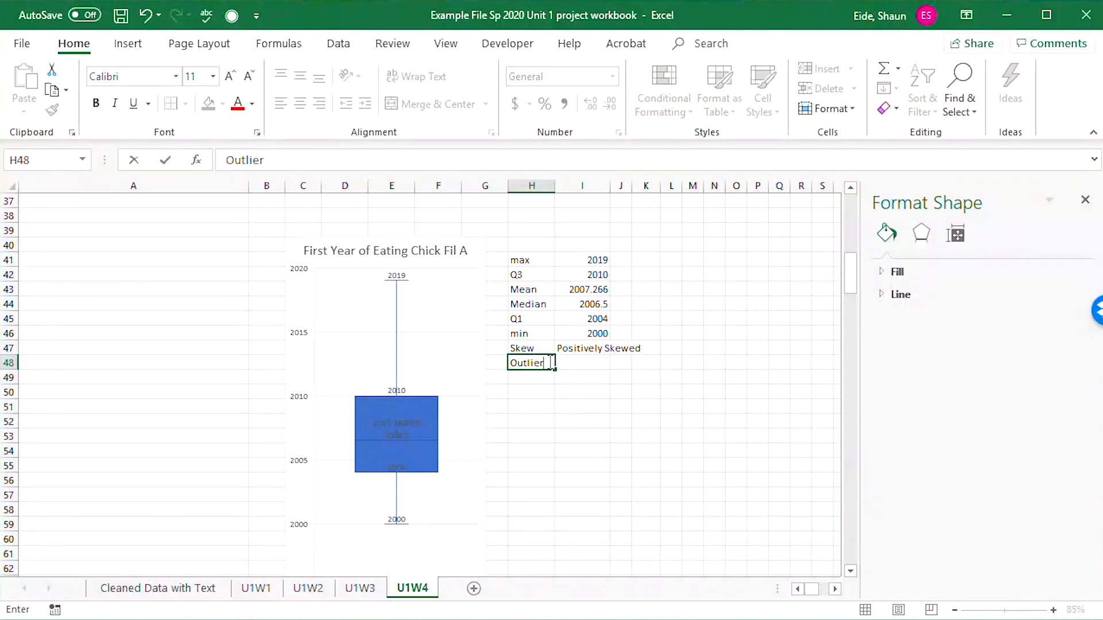
pyautogui.press('Tab')
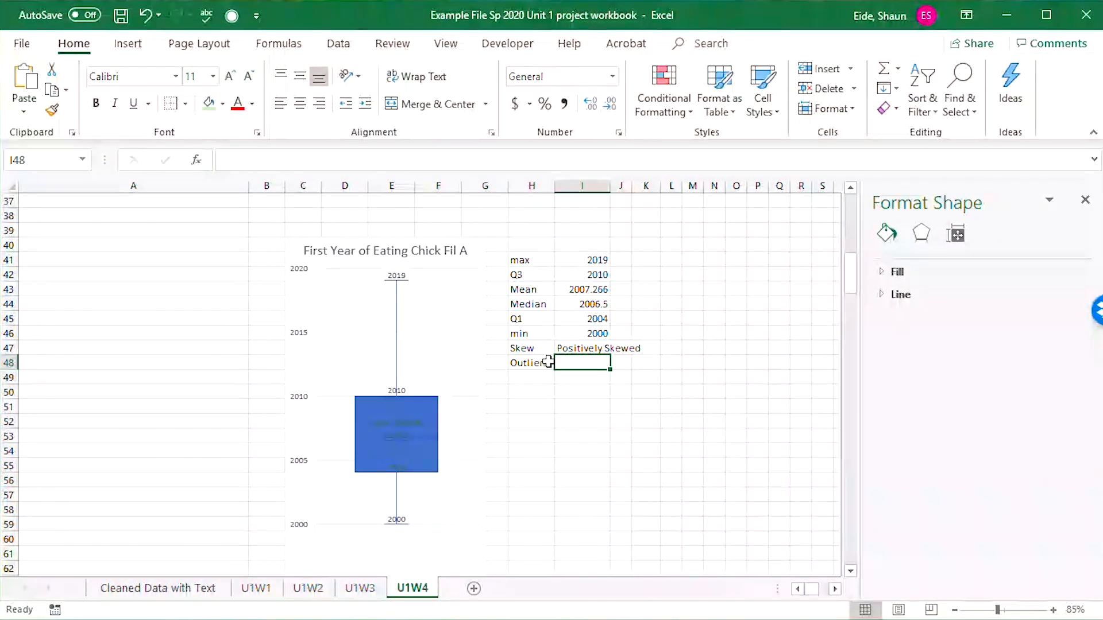
pyautogui.doubleClick(550, 363)
pyautogui.write('s')
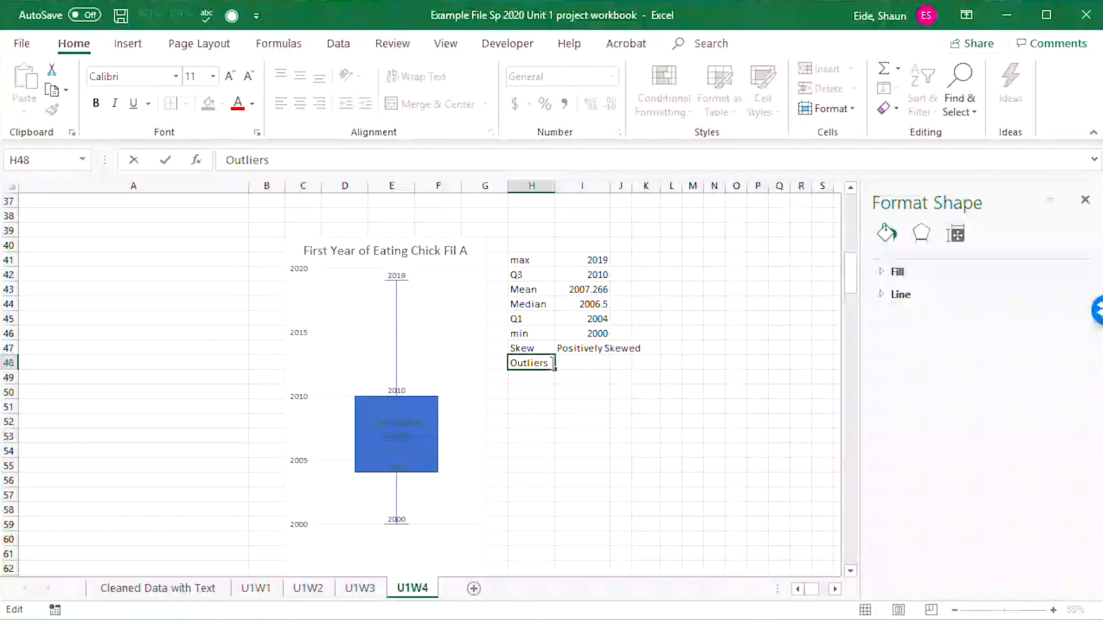
pyautogui.write('above')
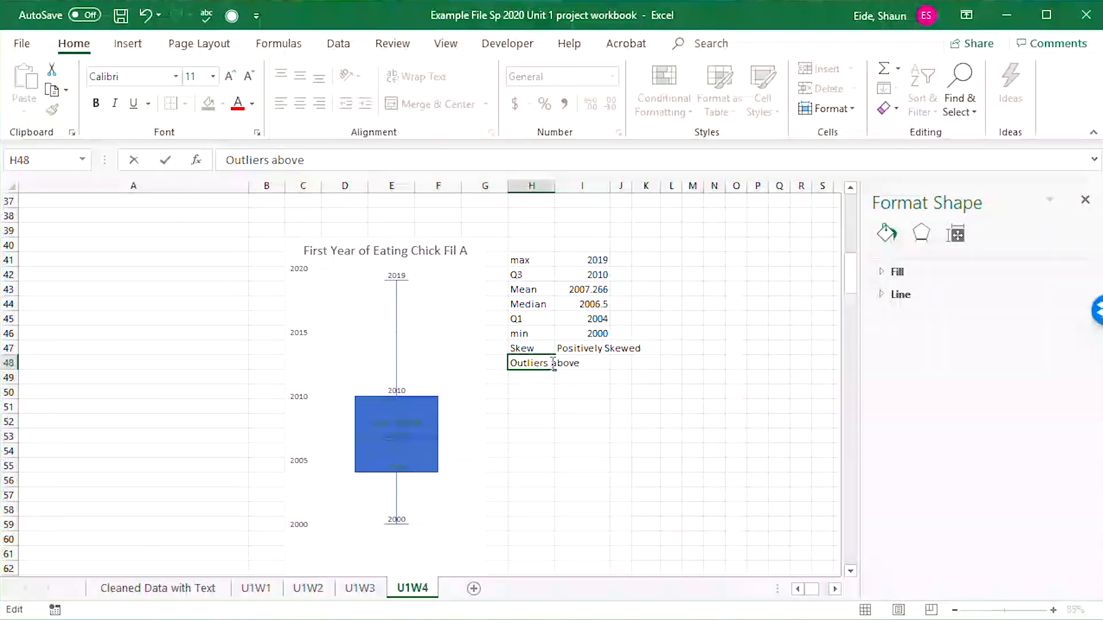
pyautogui.press('Tab')
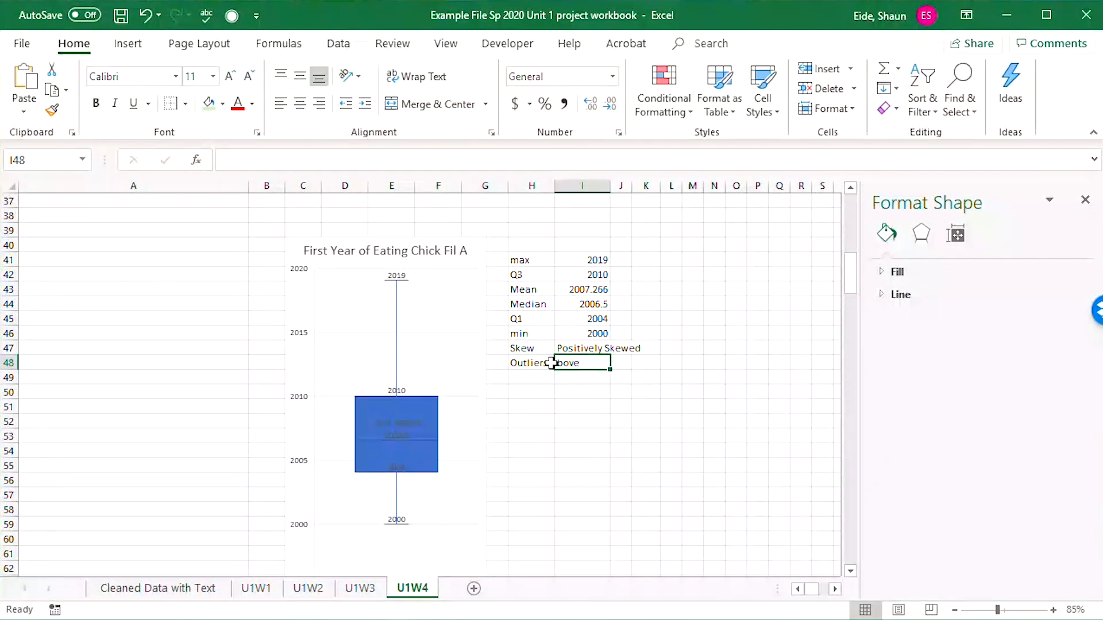
pyautogui.write('0')
pyautogui.press('Return')
# Enter the label "Outliers below" in H49 with the value 0 in I49.
pyautogui.write('Ou')
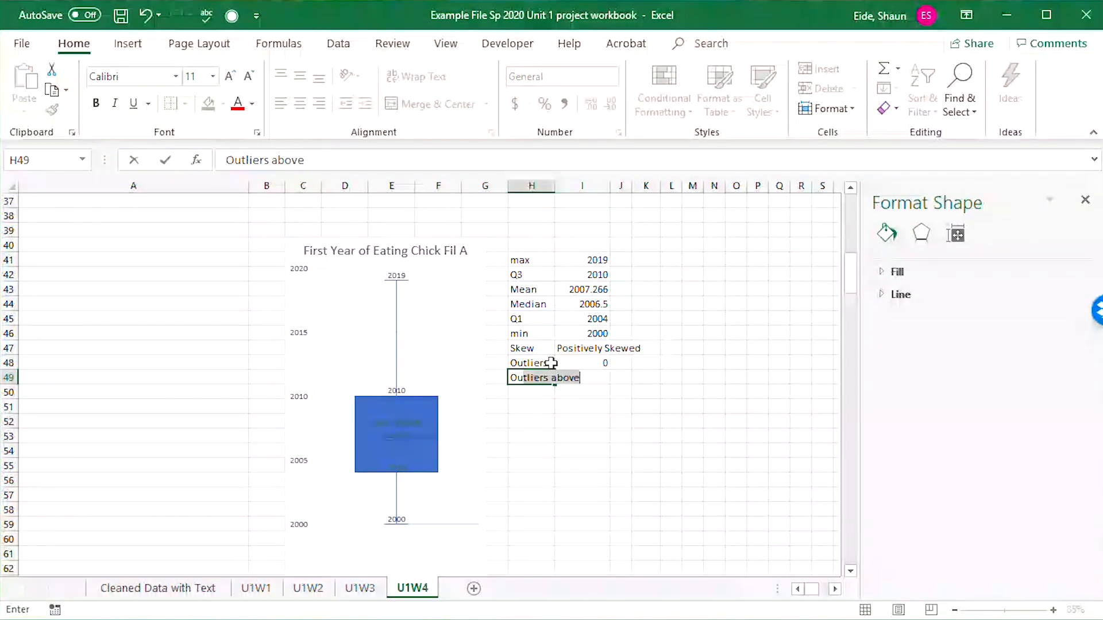
pyautogui.write('tler')
pyautogui.press('BackSpace')
pyautogui.write('i')
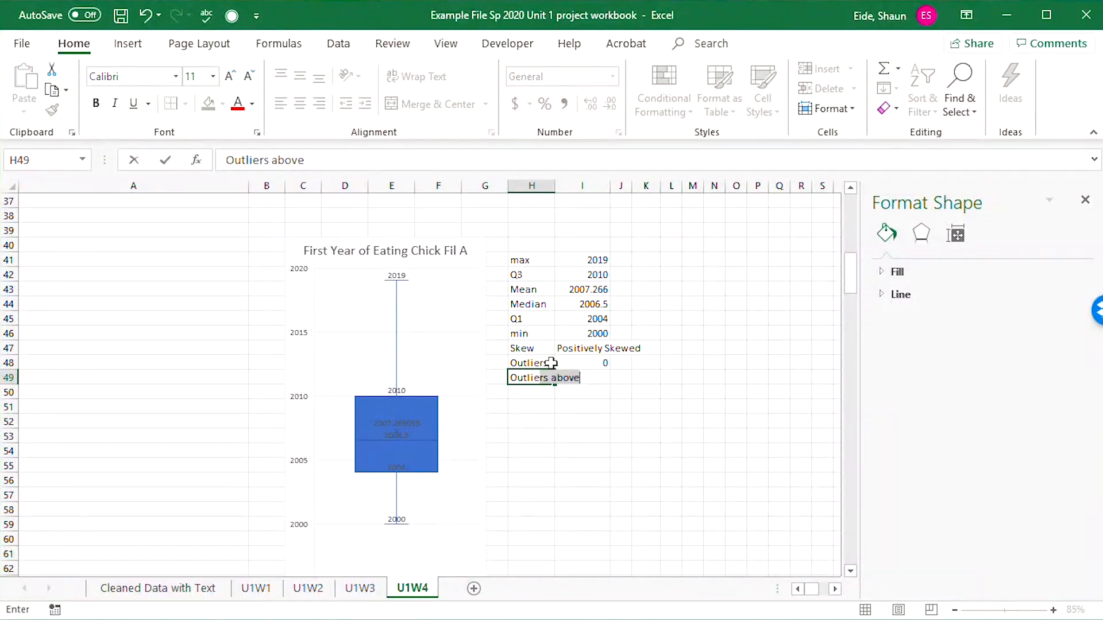
pyautogui.write('ers below')
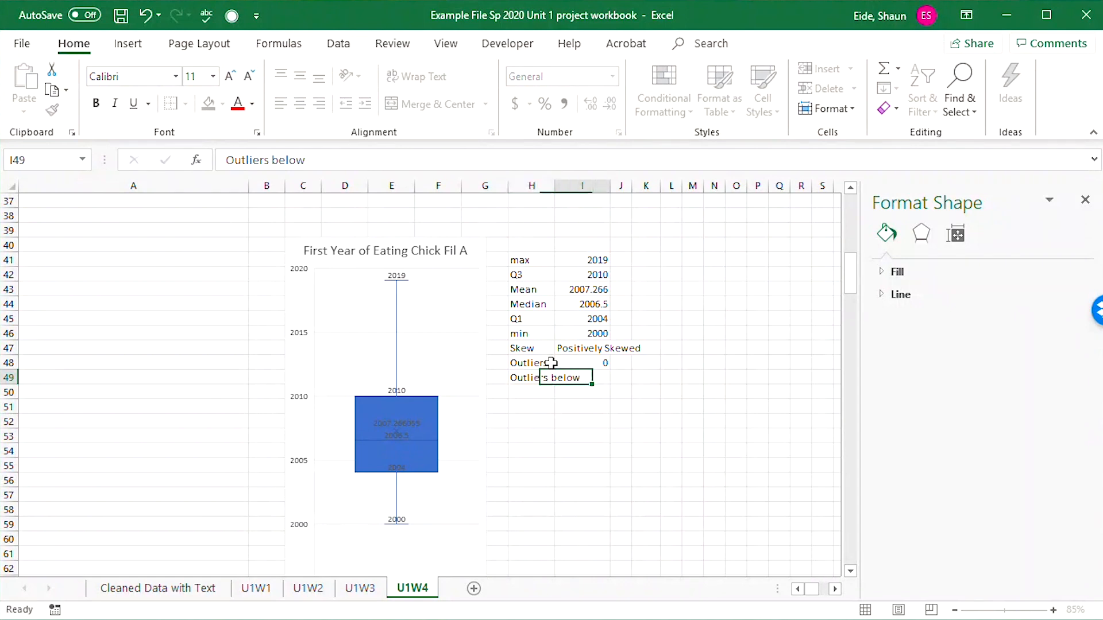
pyautogui.press('Tab')
pyautogui.write('0')
pyautogui.press('Return')
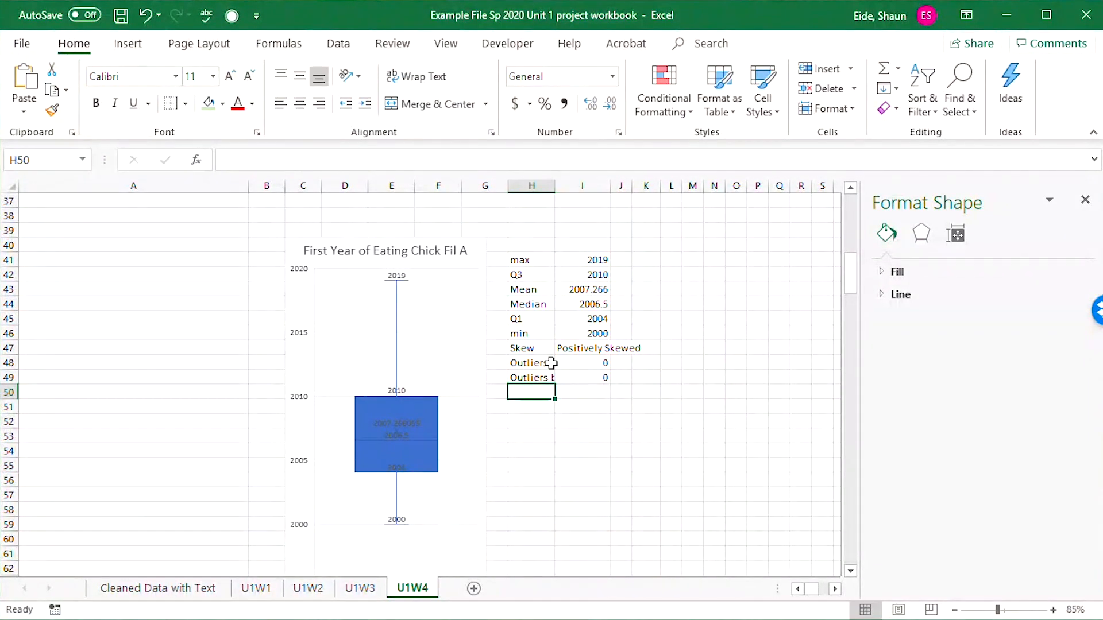
# Widen column H just enough to show the full outlier labels, keeping the values in column I in view.
pyautogui.doubleClick(554, 187)
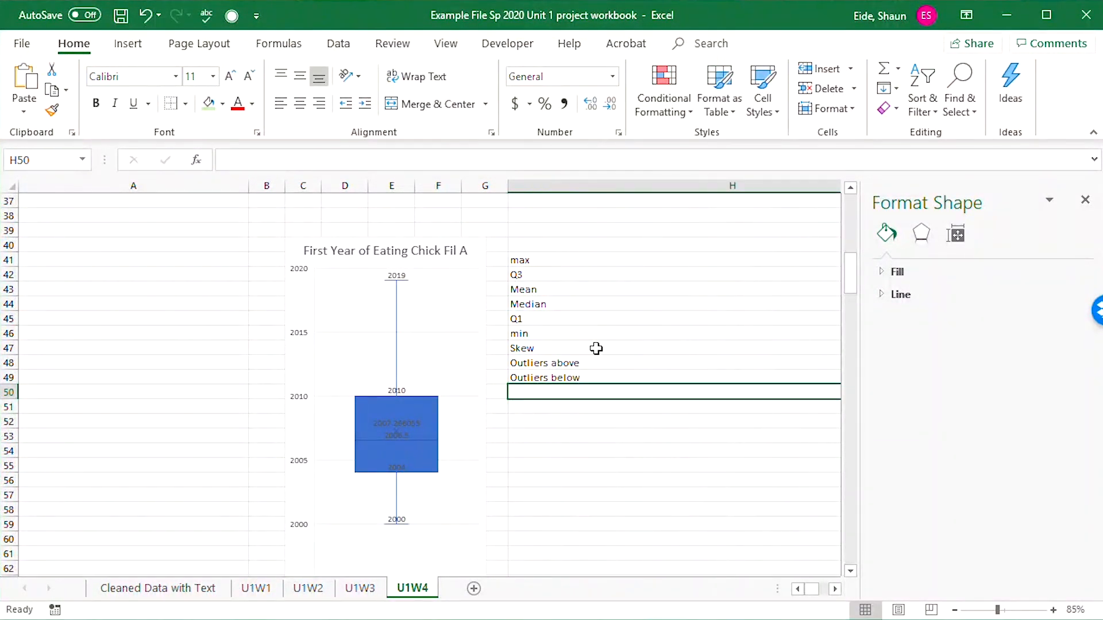
pyautogui.hotkey('ctrl', 'z')
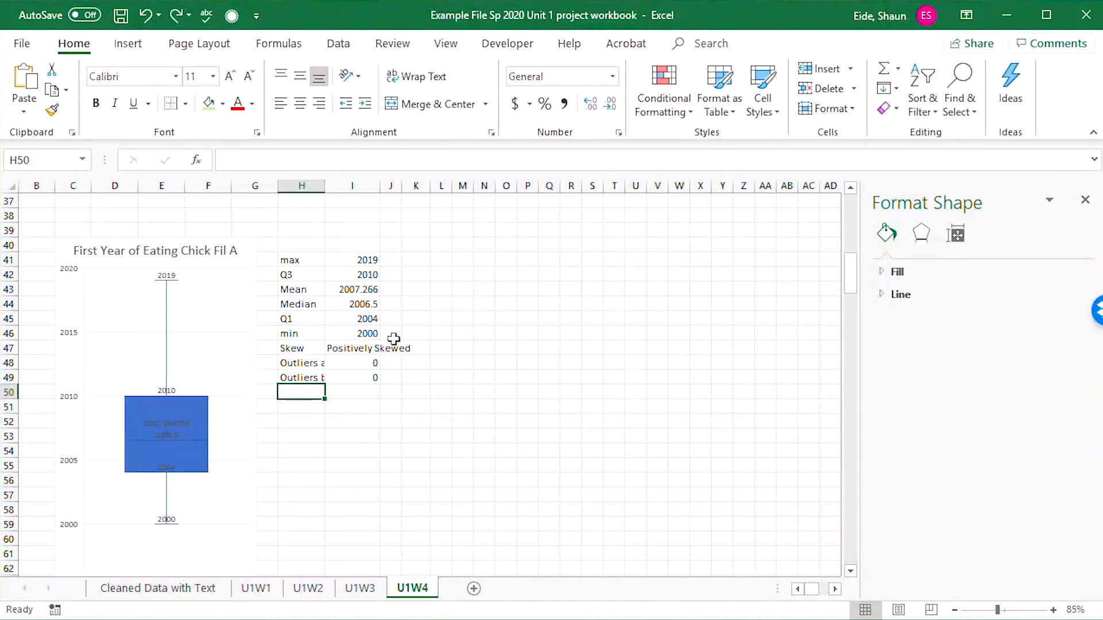
pyautogui.moveTo(324, 185); pyautogui.dragTo(366, 186)
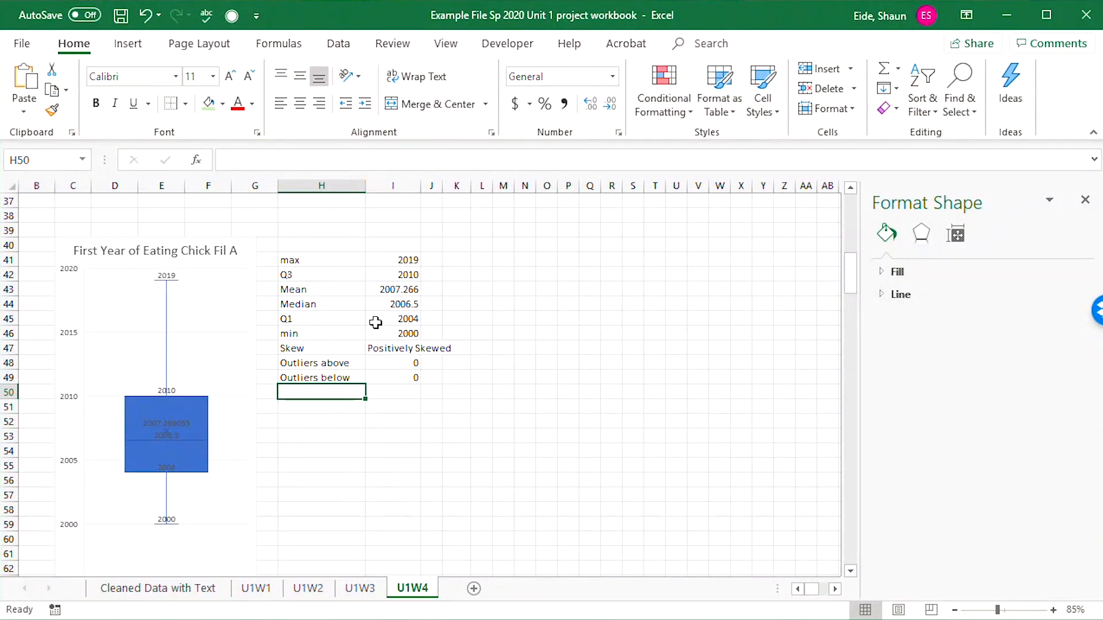
pyautogui.click(409, 452)
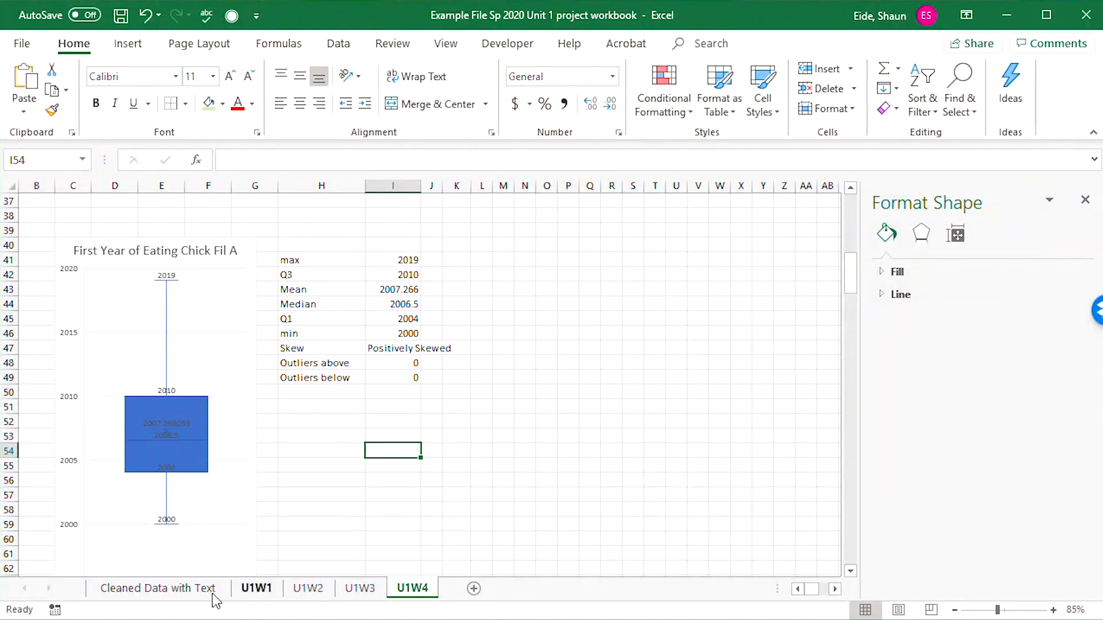
# Insert a box and whisker chart from the expected meal spending data in column N, including its N10 header, on the Cleaned Data with Text sheet.
pyautogui.click(210, 590)
pyautogui.click(400, 451)
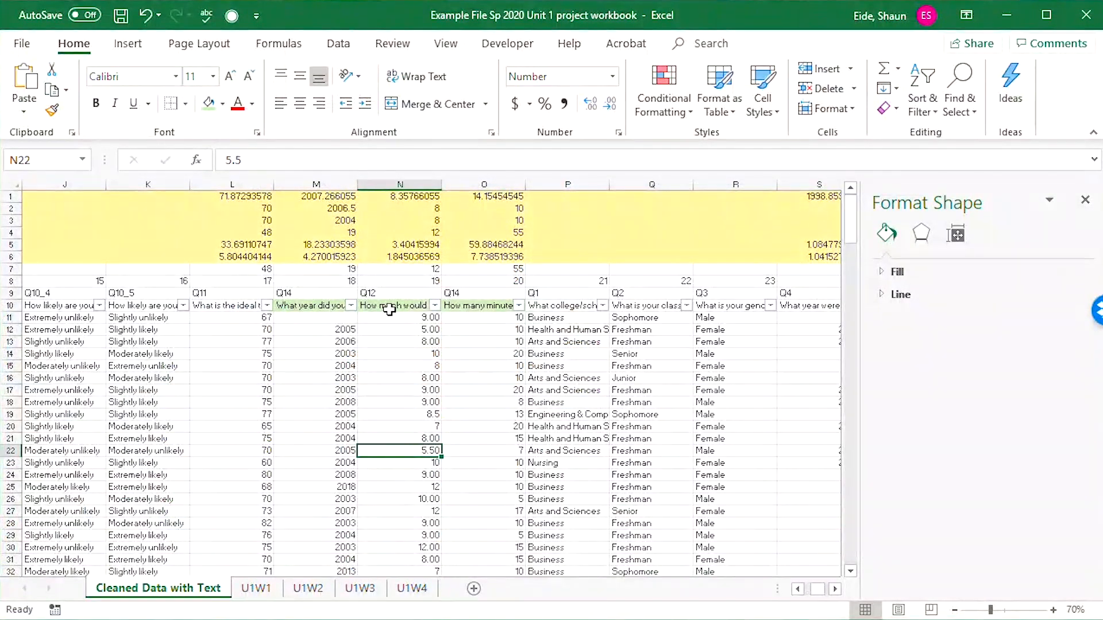
pyautogui.moveTo(396, 305); pyautogui.dragTo(409, 552)
pyautogui.moveTo(854, 551); pyautogui.dragTo(850, 217)
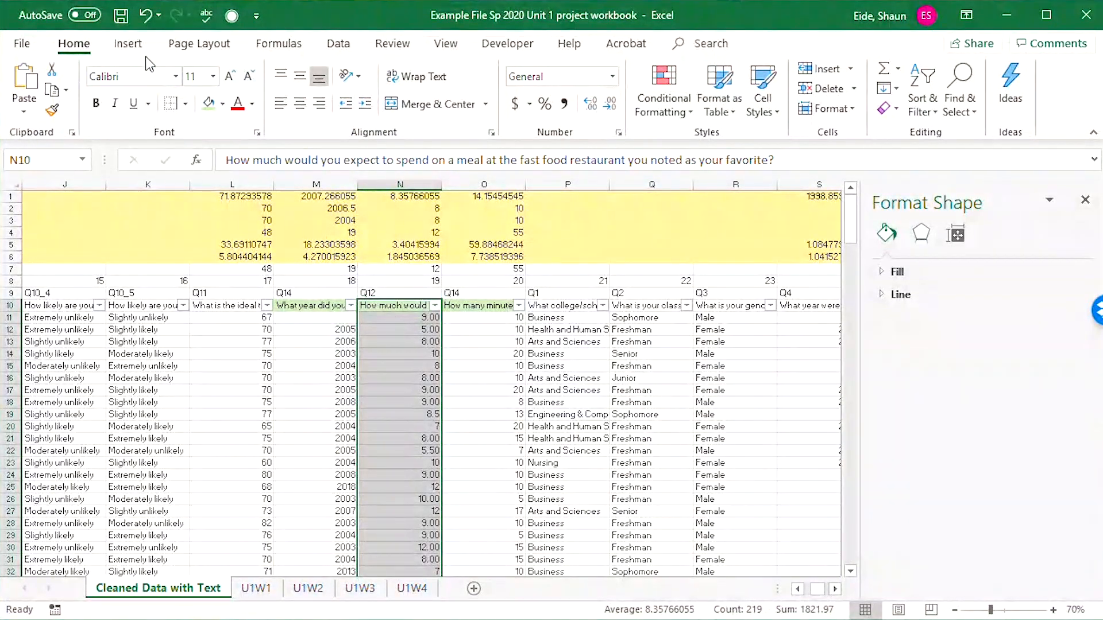
pyautogui.click(133, 45)
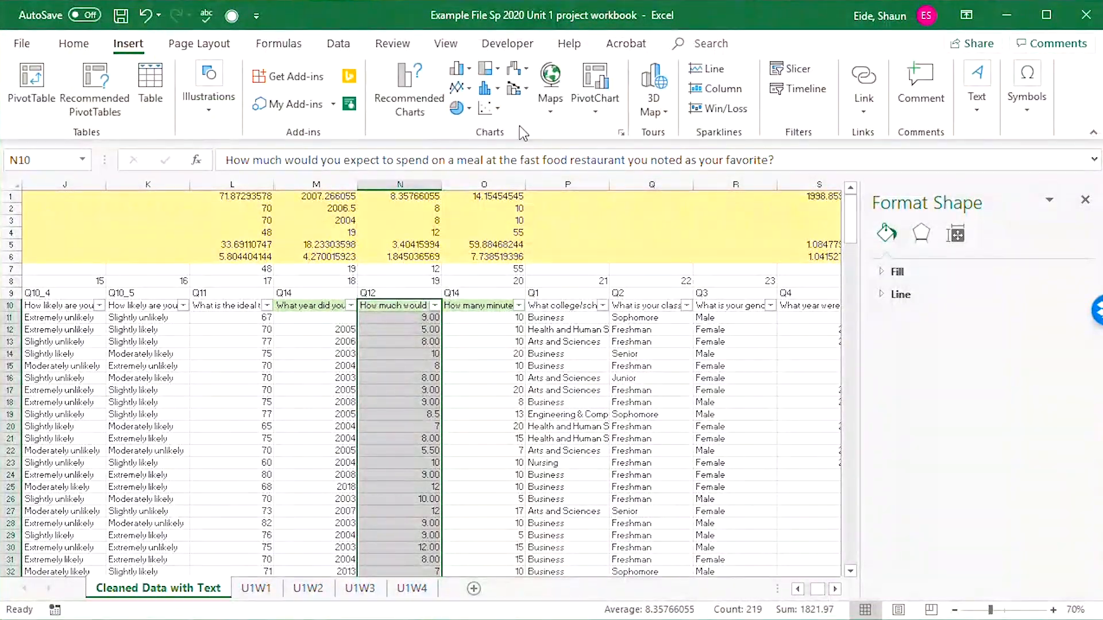
pyautogui.click(495, 87)
pyautogui.click(517, 217)
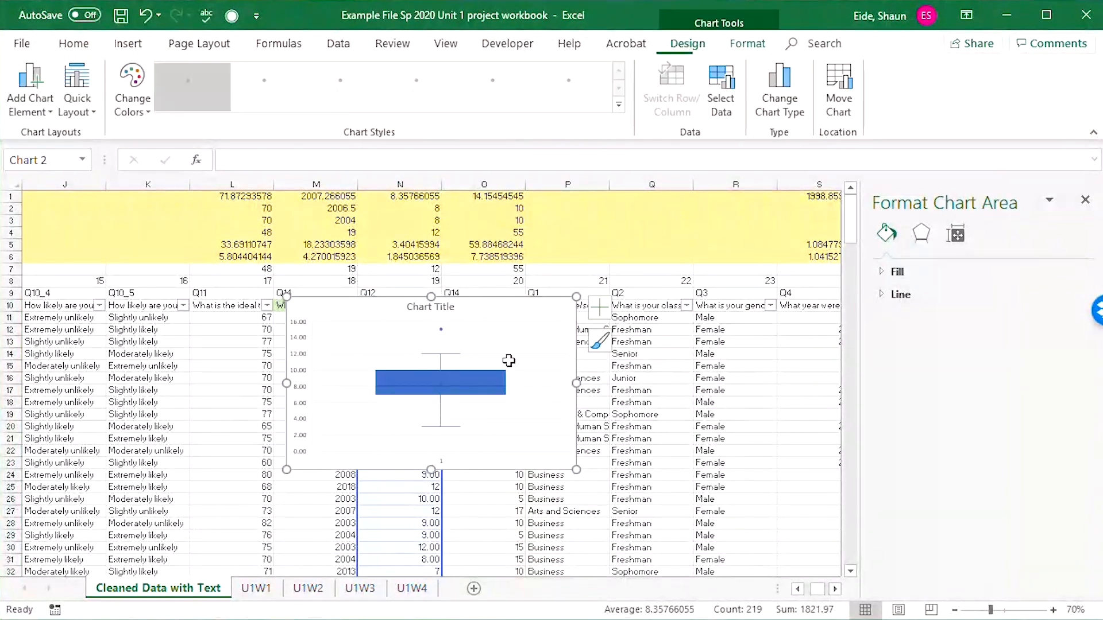
# Move the new box plot up beside its data column and reshape it to be taller and narrower.
pyautogui.moveTo(509, 312); pyautogui.dragTo(630, 219)
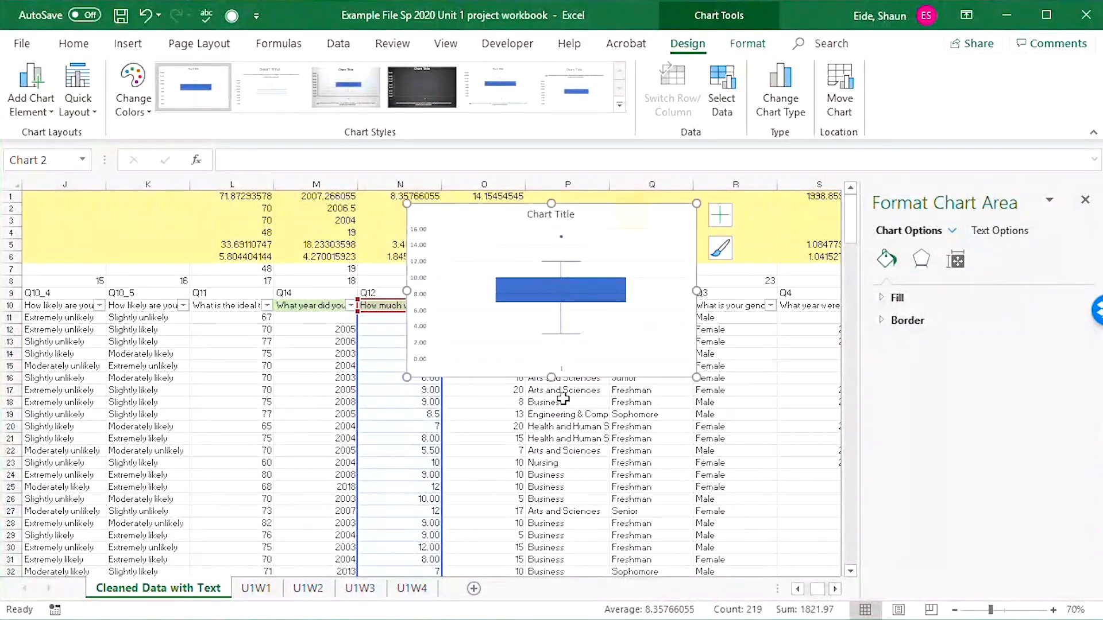
pyautogui.moveTo(553, 376); pyautogui.dragTo(557, 524)
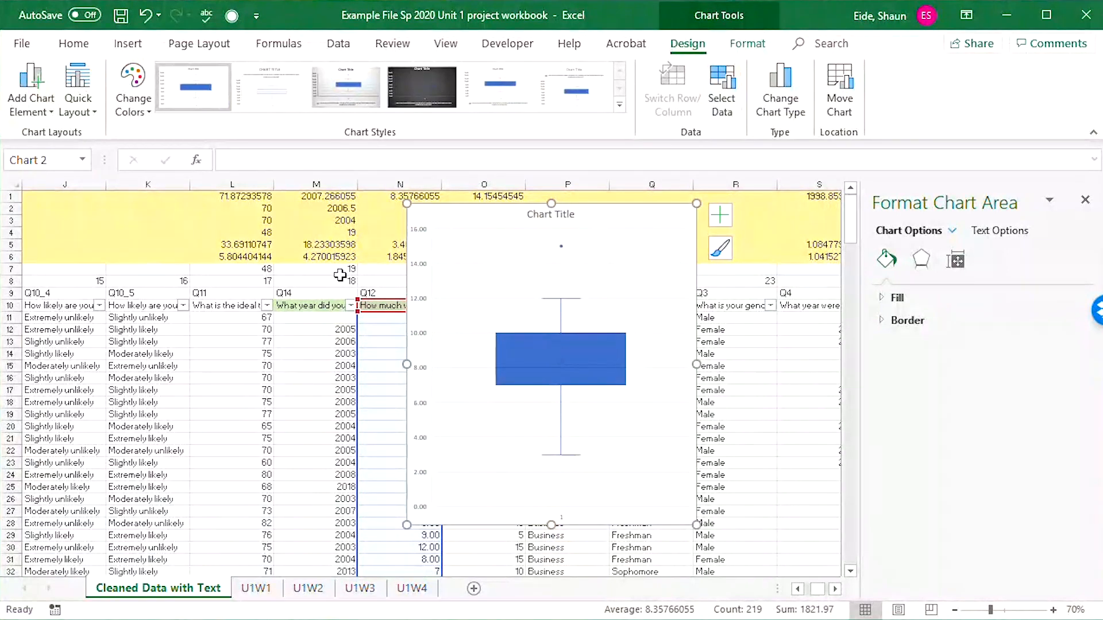
pyautogui.moveTo(407, 364); pyautogui.dragTo(494, 365)
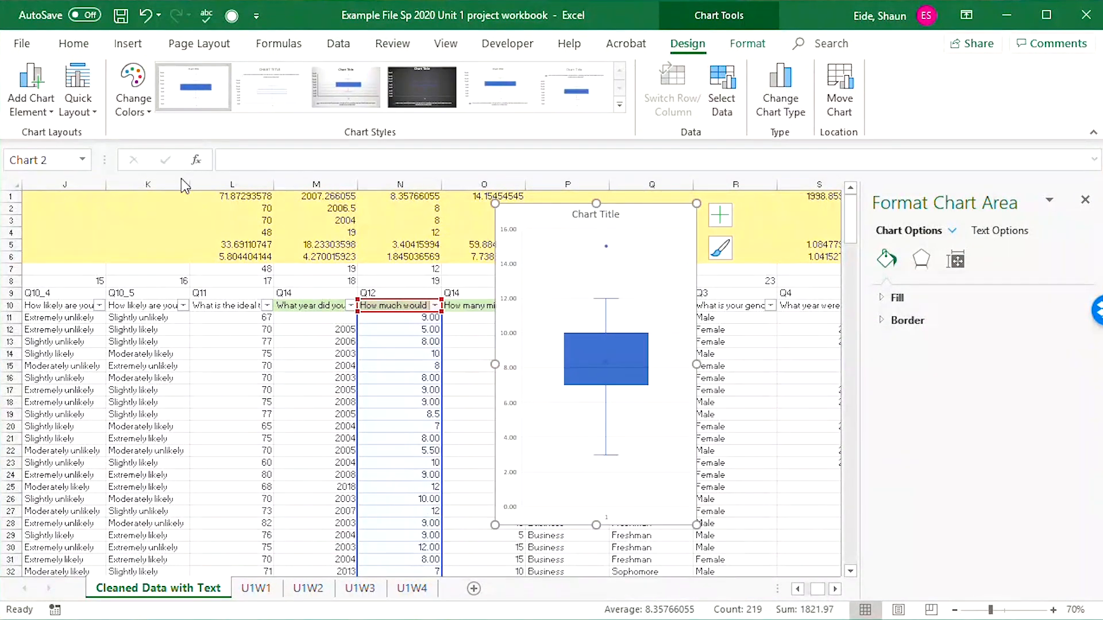
# Add data labels in the Top position to the meal spending box plot.
pyautogui.click(35, 107)
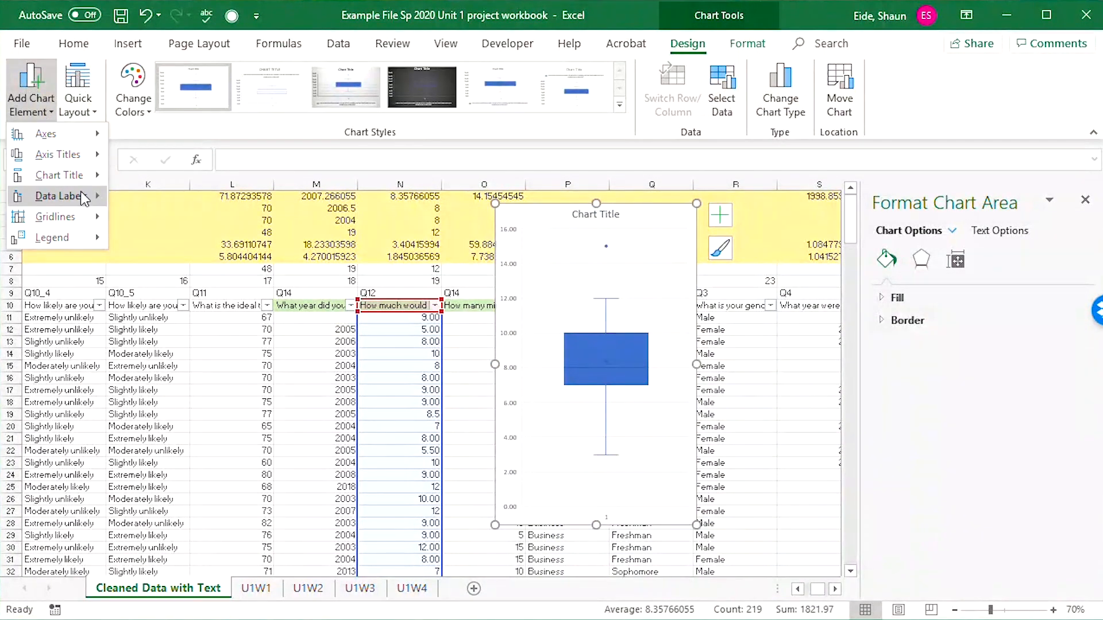
pyautogui.moveTo(83, 198)
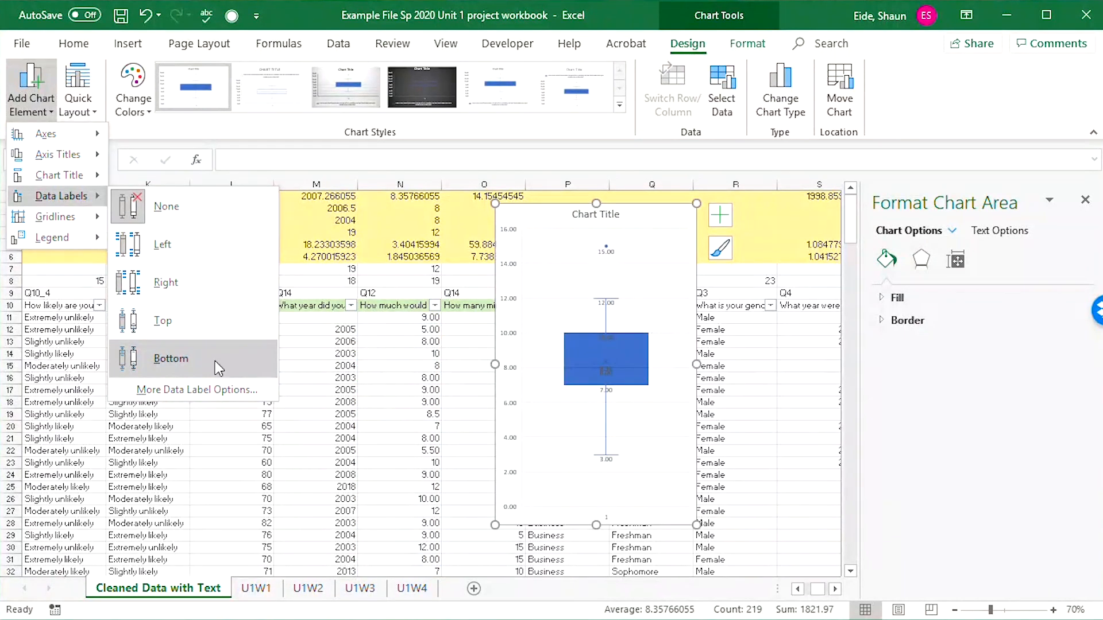
pyautogui.click(221, 325)
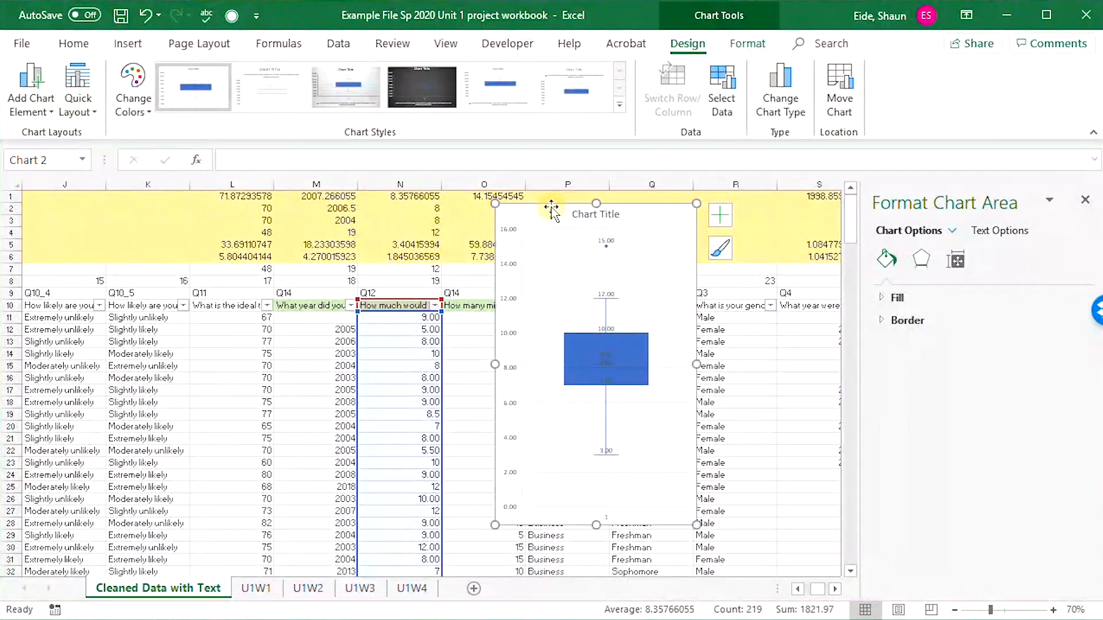
# Replace the meal spending box plot's placeholder title with "Willing to Spend on Meal".
pyautogui.click(584, 217)
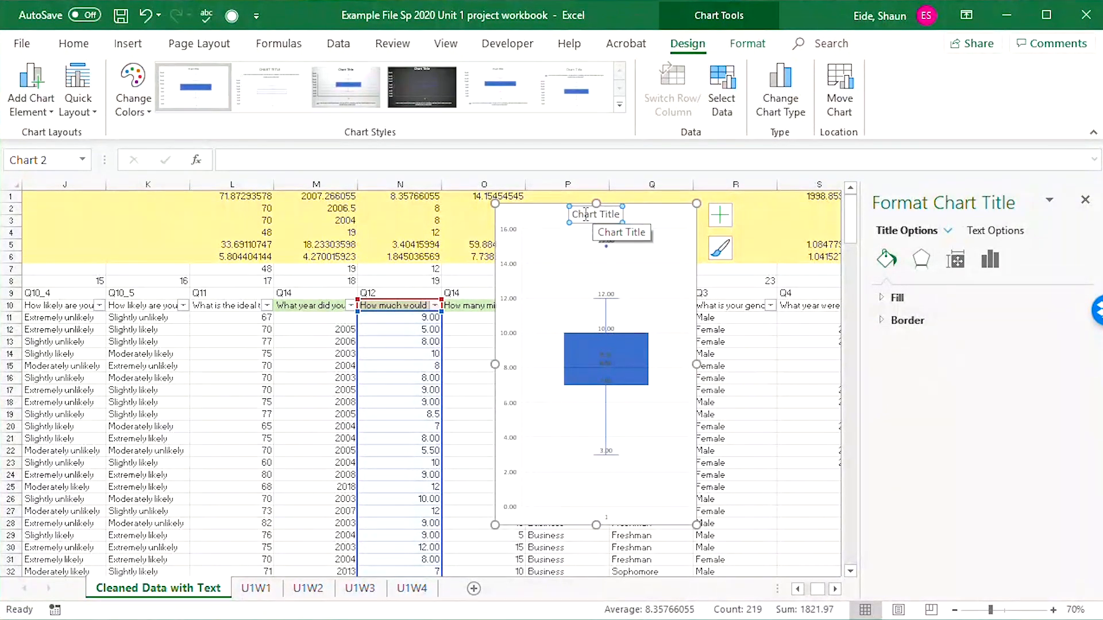
pyautogui.moveTo(574, 216); pyautogui.dragTo(662, 226)
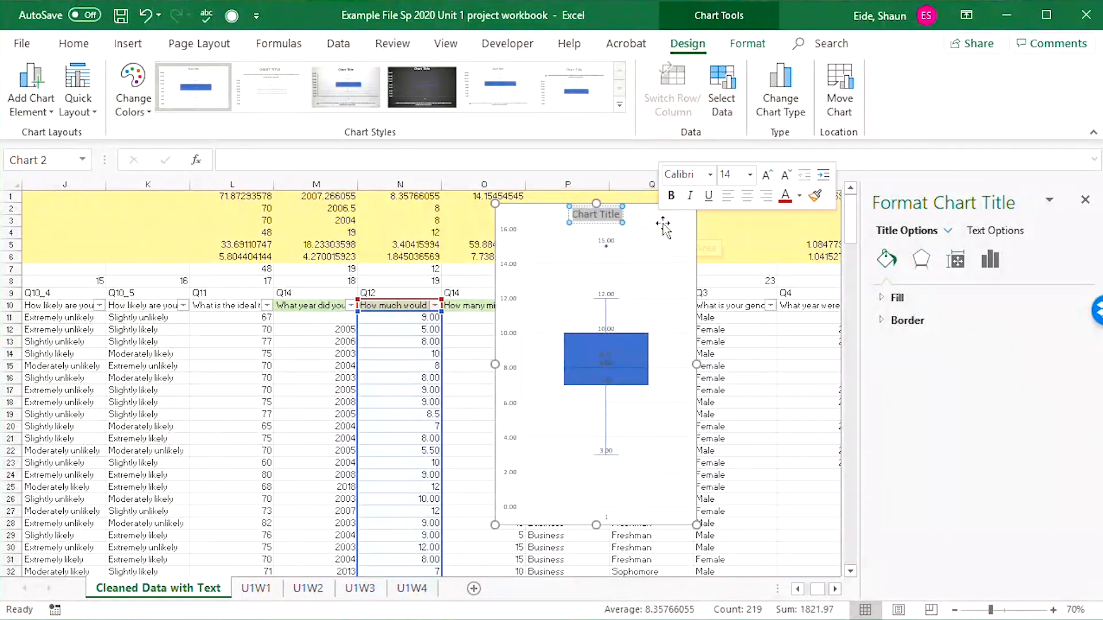
pyautogui.write('Willing to')
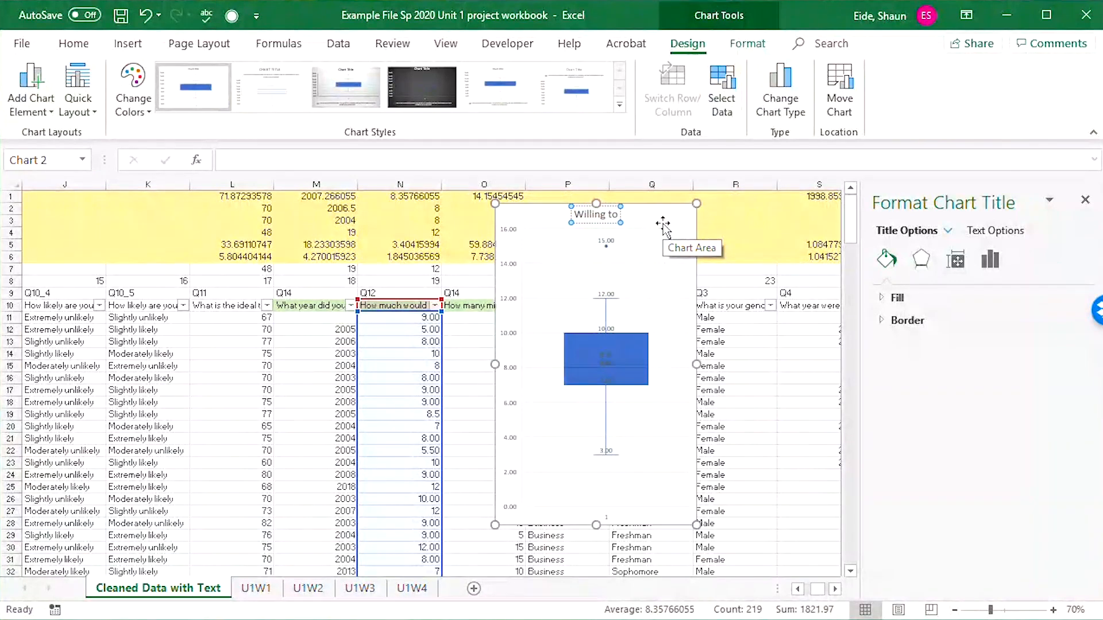
pyautogui.write(' Spend on Mea')
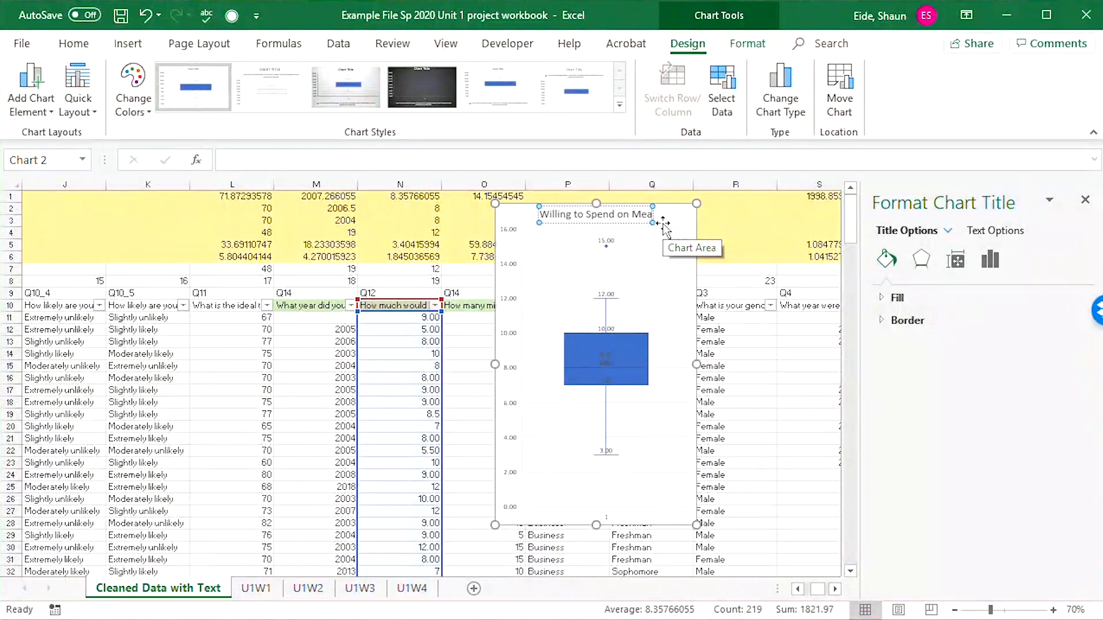
pyautogui.write('l')
pyautogui.click(519, 212)
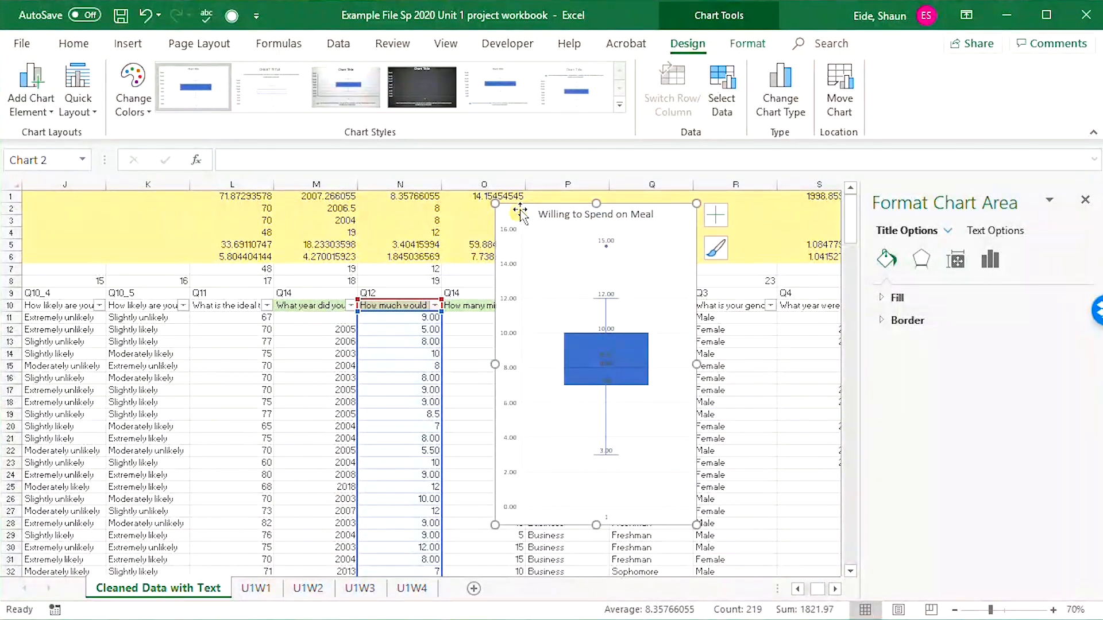
# Cut the meal spending box plot and paste it into the U1W4 sheet at column M, beside the first-year summary table.
pyautogui.click(322, 378)
pyautogui.click(542, 227)
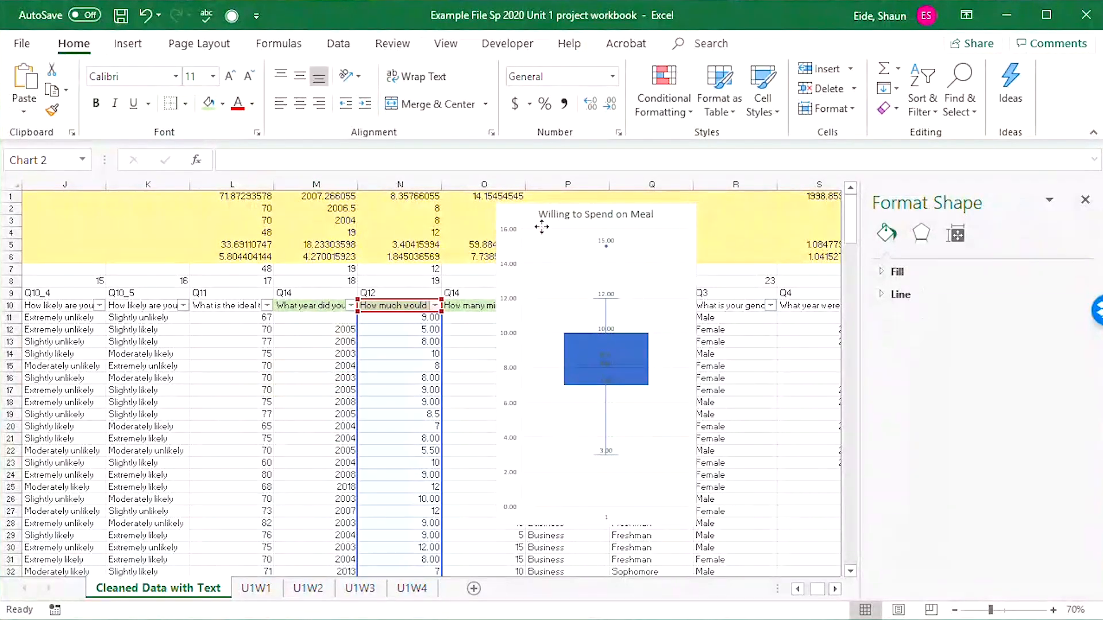
pyautogui.hotkey('ctrl', 'x')
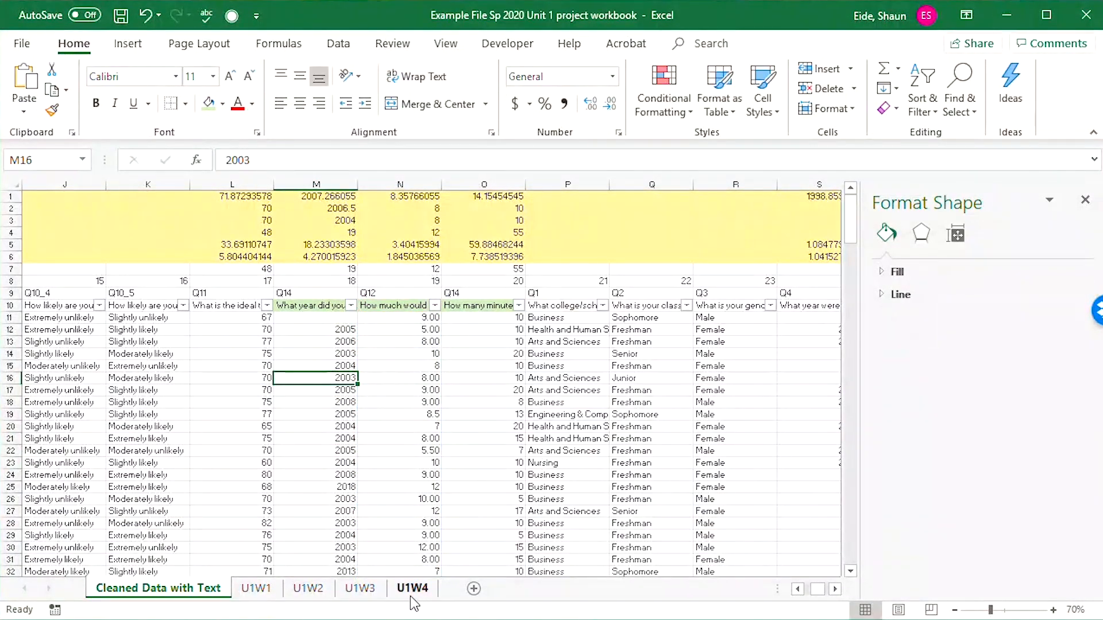
pyautogui.click(412, 589)
pyautogui.click(457, 436)
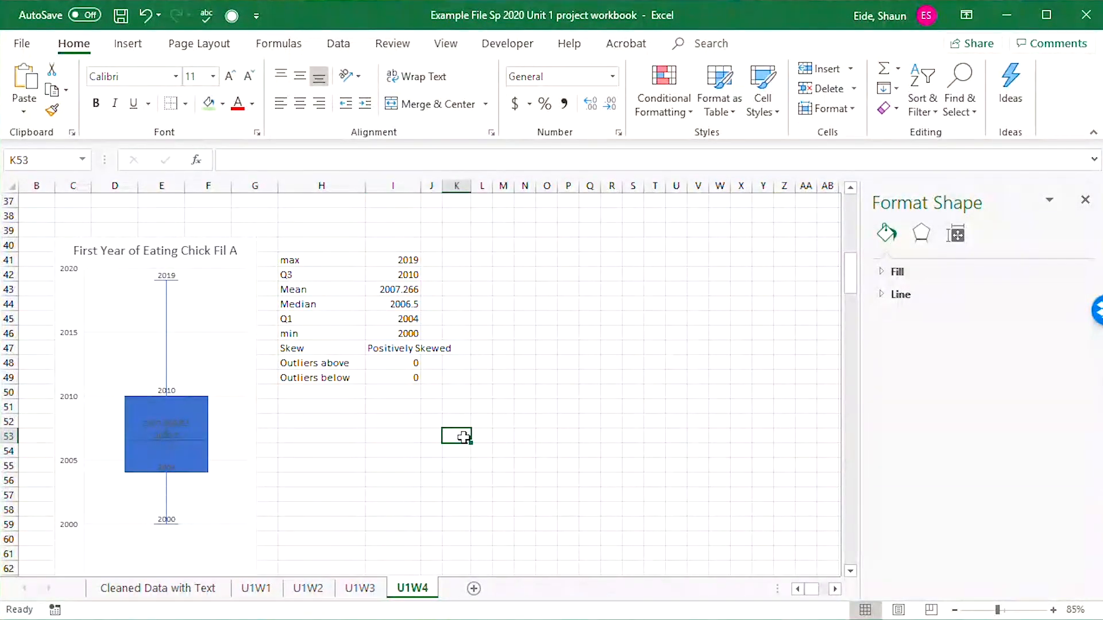
pyautogui.click(509, 261)
pyautogui.hotkey('ctrl', 'v')
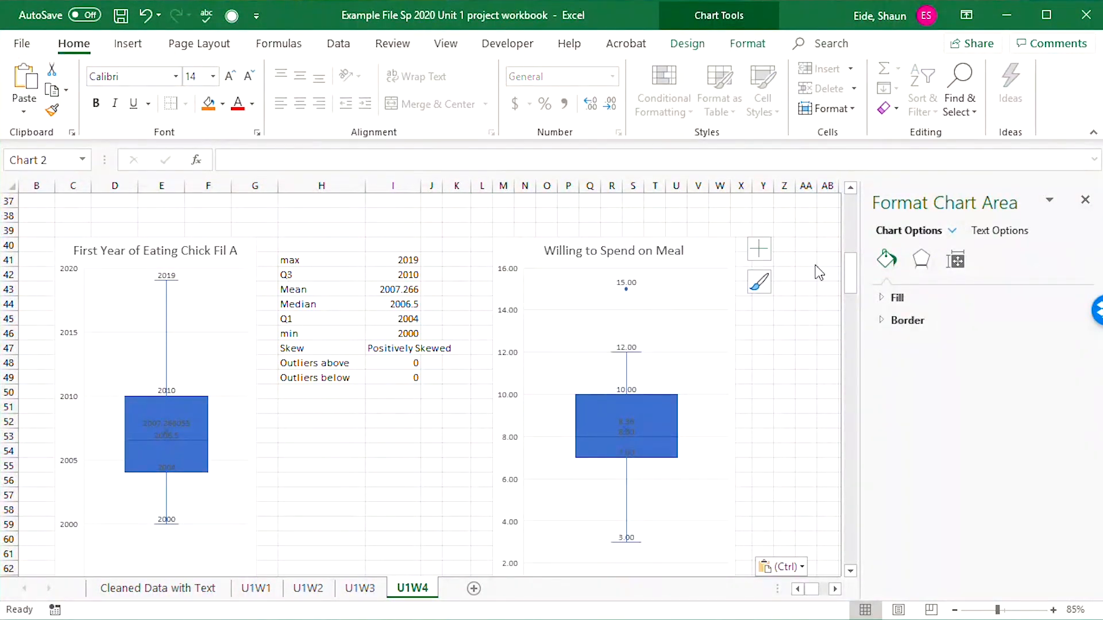
# Enter the label Max in Y41 beside the pasted box plot, with 12 in Z41.
pyautogui.click(807, 260)
pyautogui.click(762, 260)
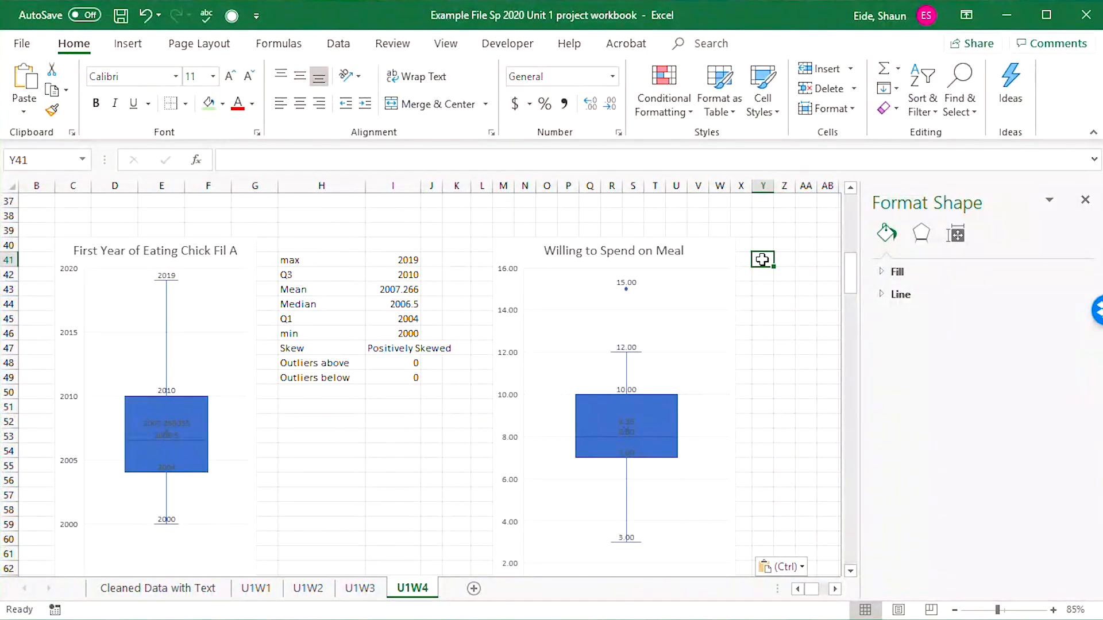
pyautogui.write('Max')
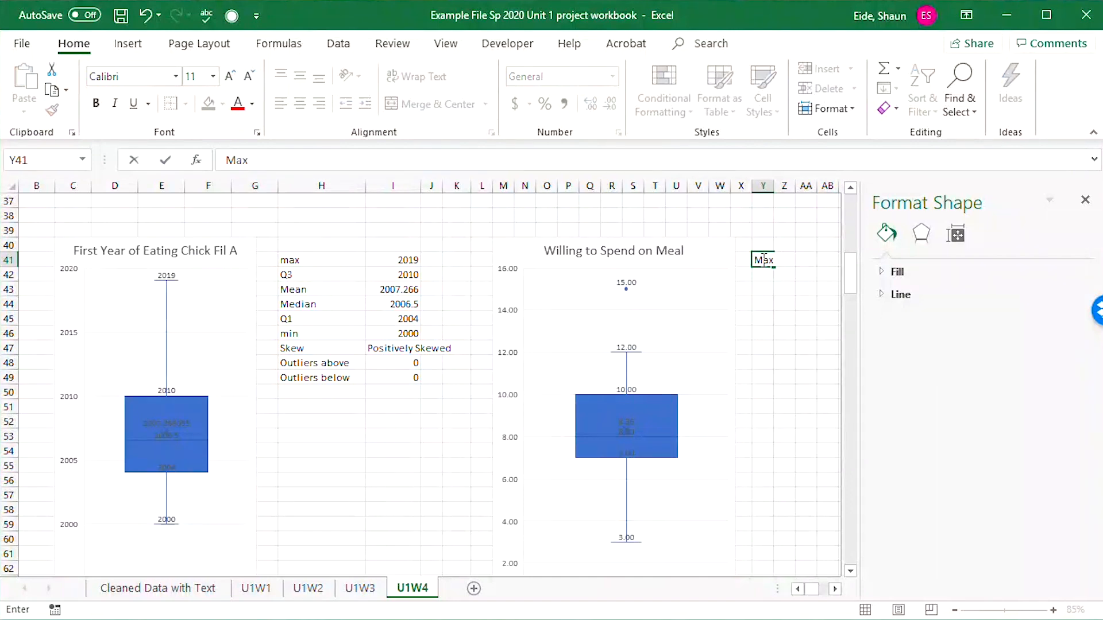
pyautogui.press('Tab')
pyautogui.write('12')
pyautogui.press('Return')
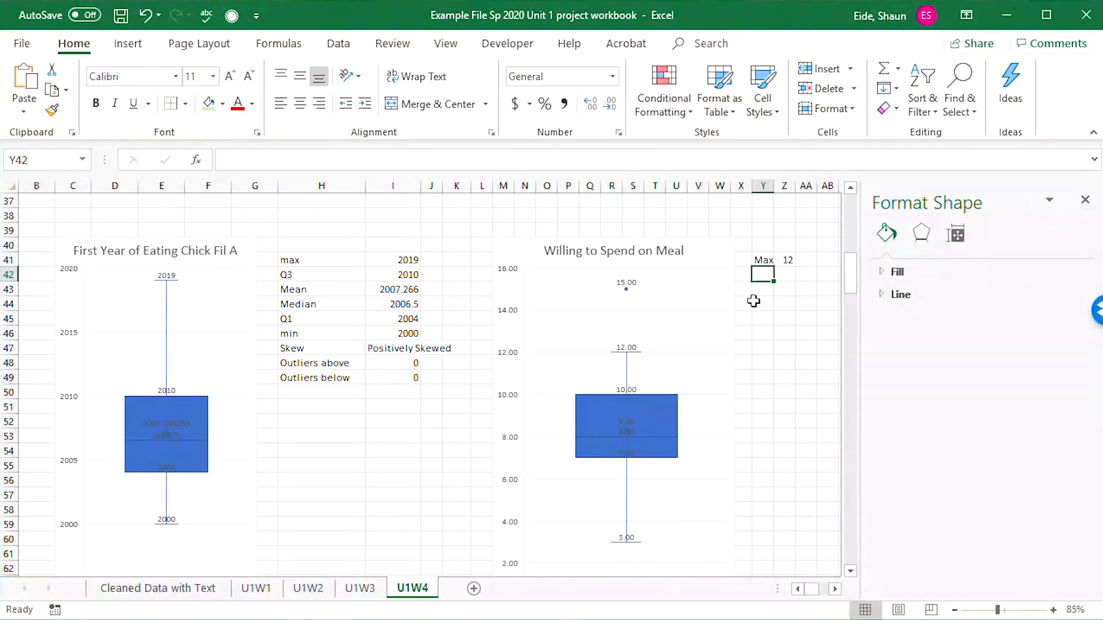
# Start a note beside the Max value in AA41, discard it, and clear the value in Z41.
pyautogui.doubleClick(807, 262)
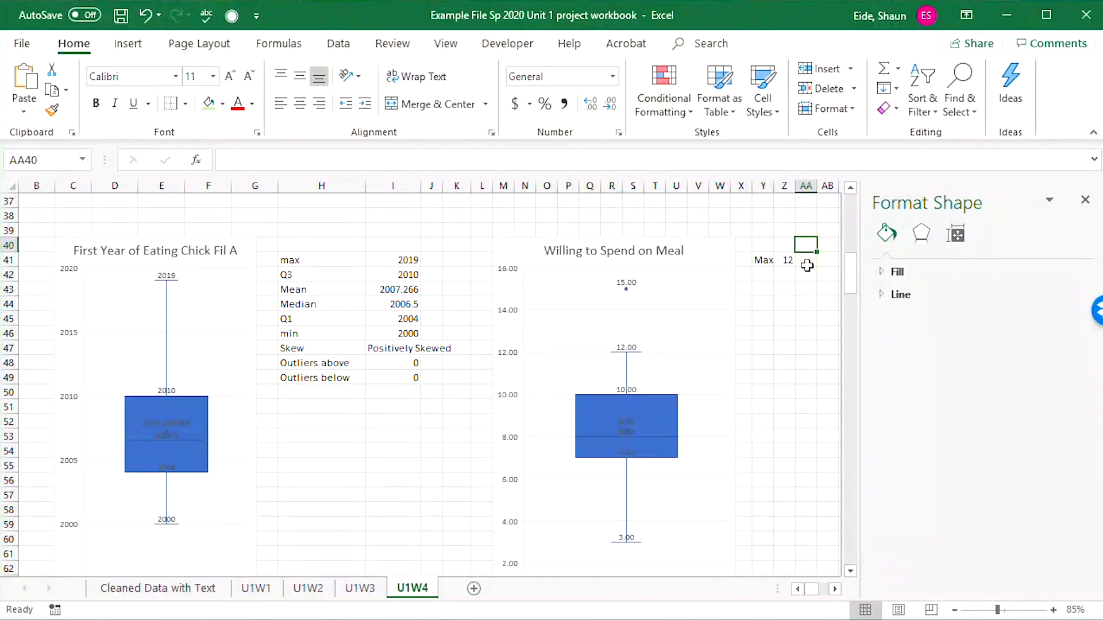
pyautogui.write('highest')
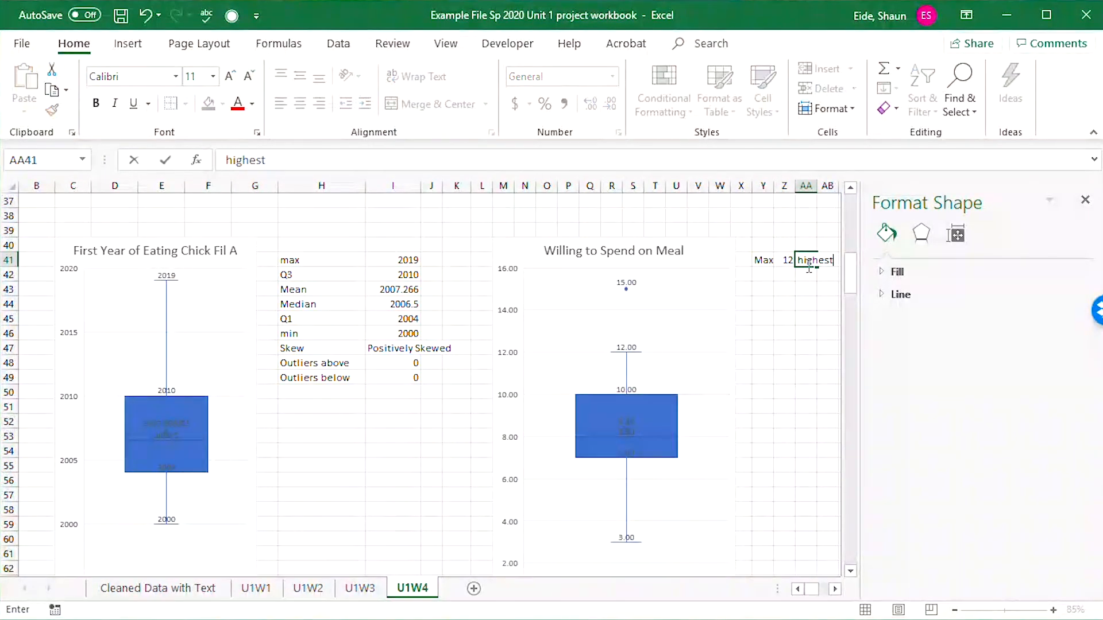
pyautogui.press('BackSpace')
pyautogui.press('BackSpace')
pyautogui.press('BackSpace')
pyautogui.press('BackSpace')
pyautogui.press('Left')
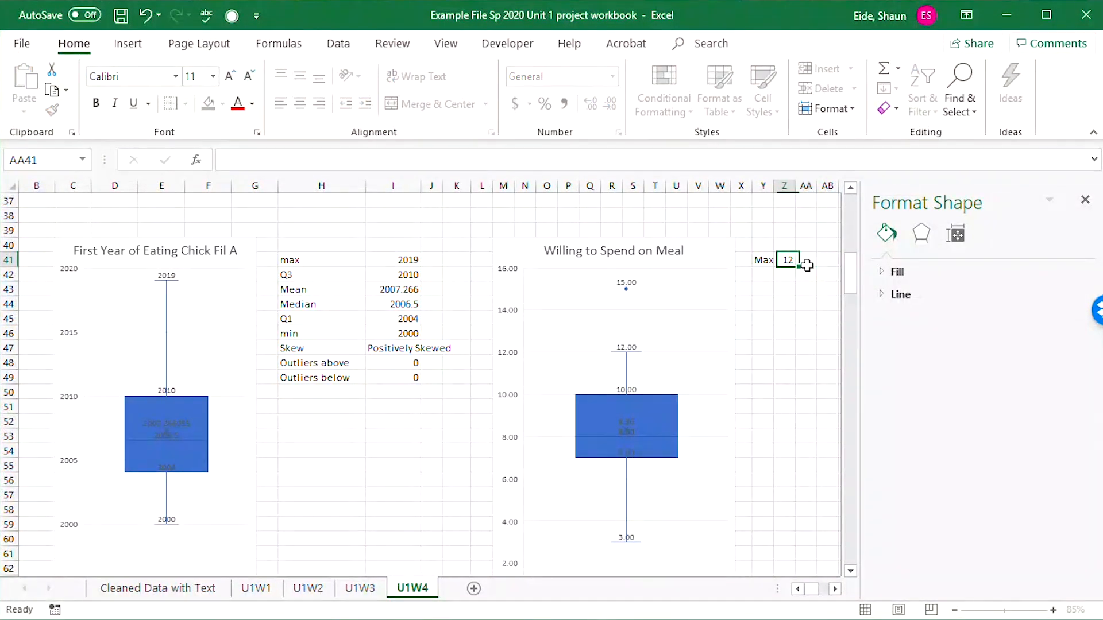
pyautogui.press('Left')
pyautogui.press('Right')
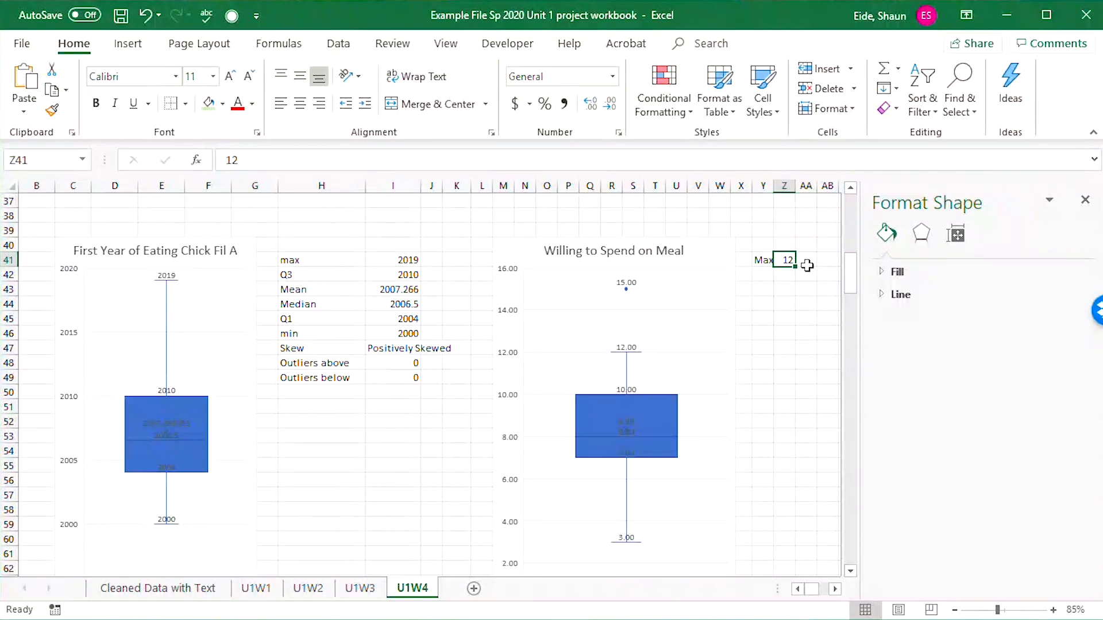
pyautogui.press('Delete')
pyautogui.press('Left')
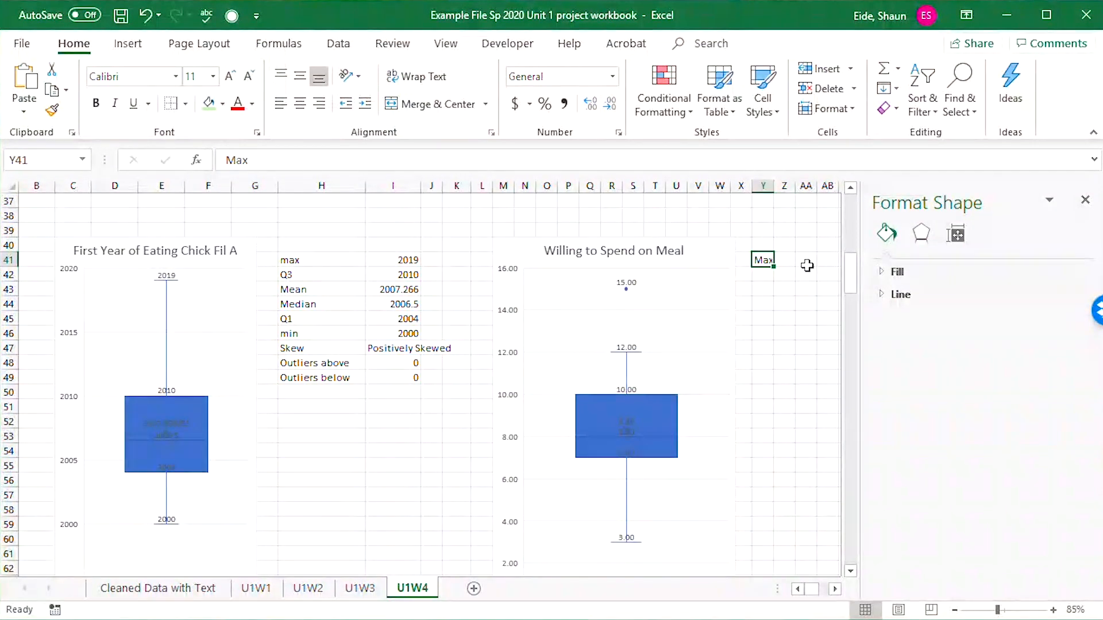
# Replace the Max label in Y41 with "highest value that is not an outlier" and enter 12 in Z41.
pyautogui.write('hig')
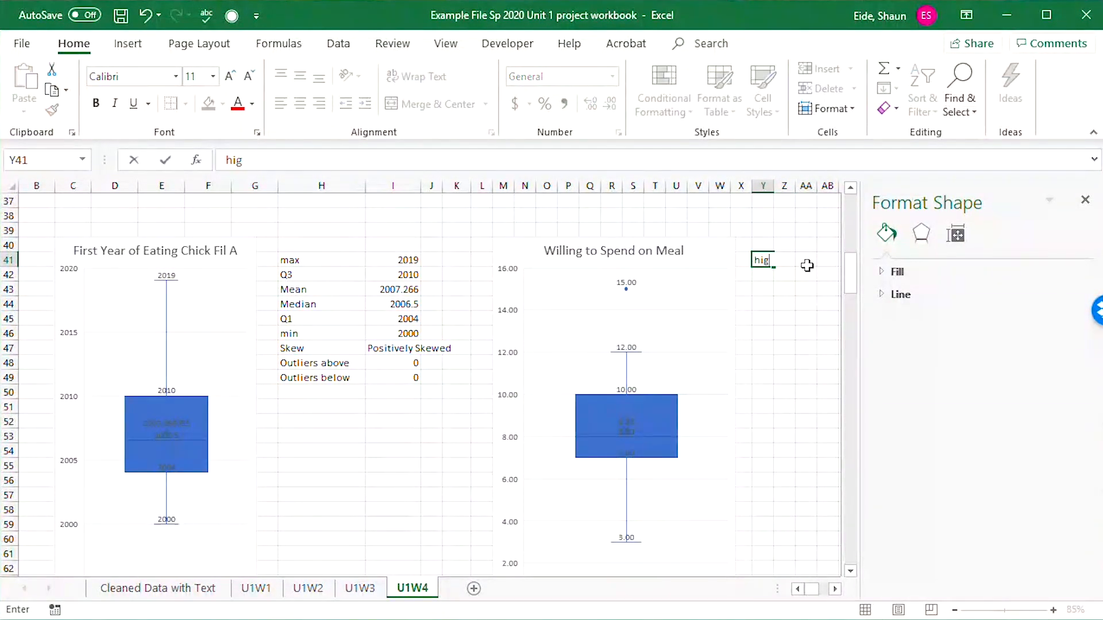
pyautogui.write('hest value')
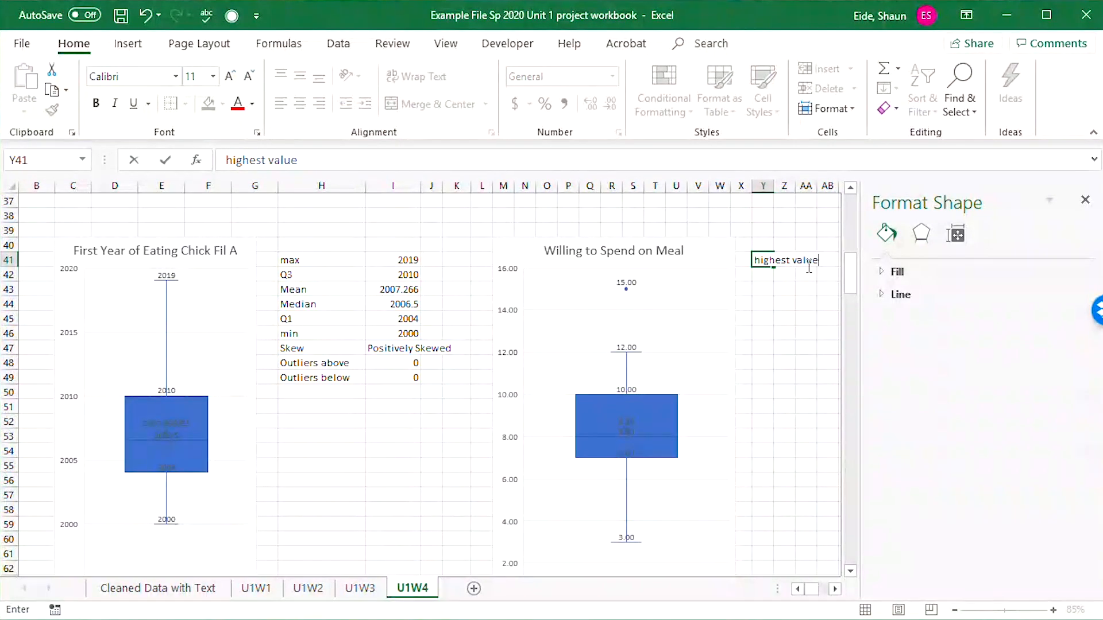
pyautogui.write(' that is not an outl')
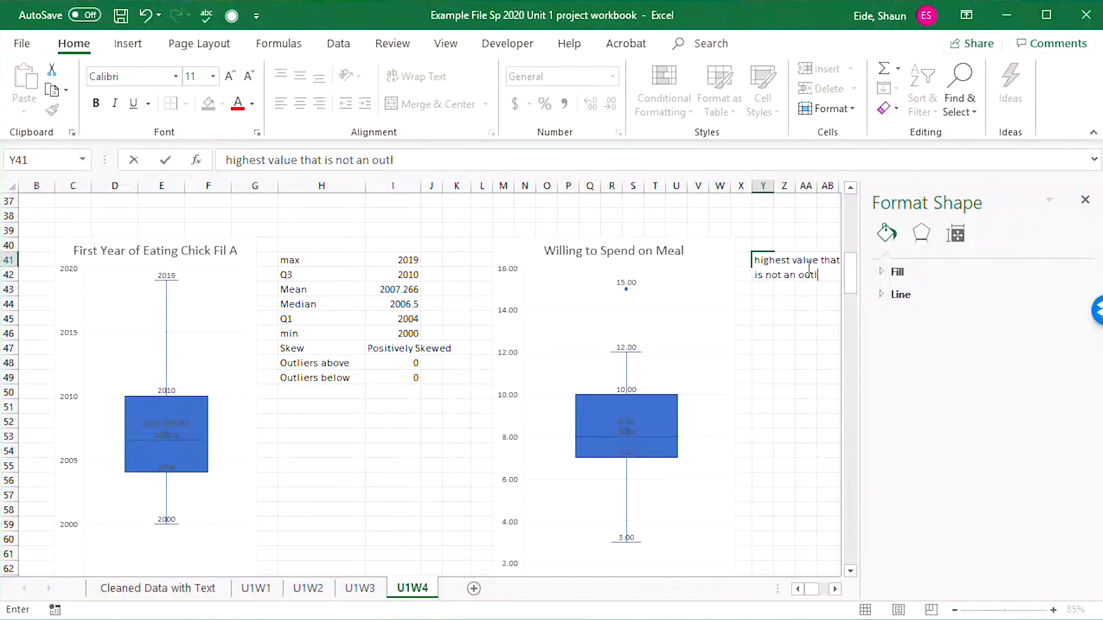
pyautogui.write('ier')
pyautogui.press('Tab')
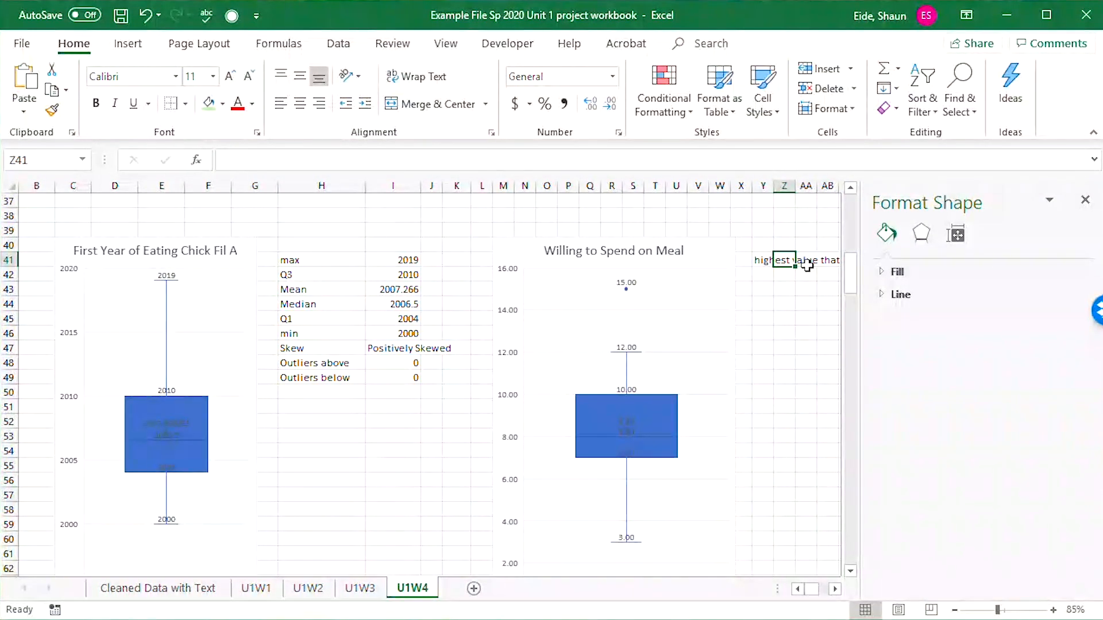
pyautogui.write('12')
pyautogui.press('Return')
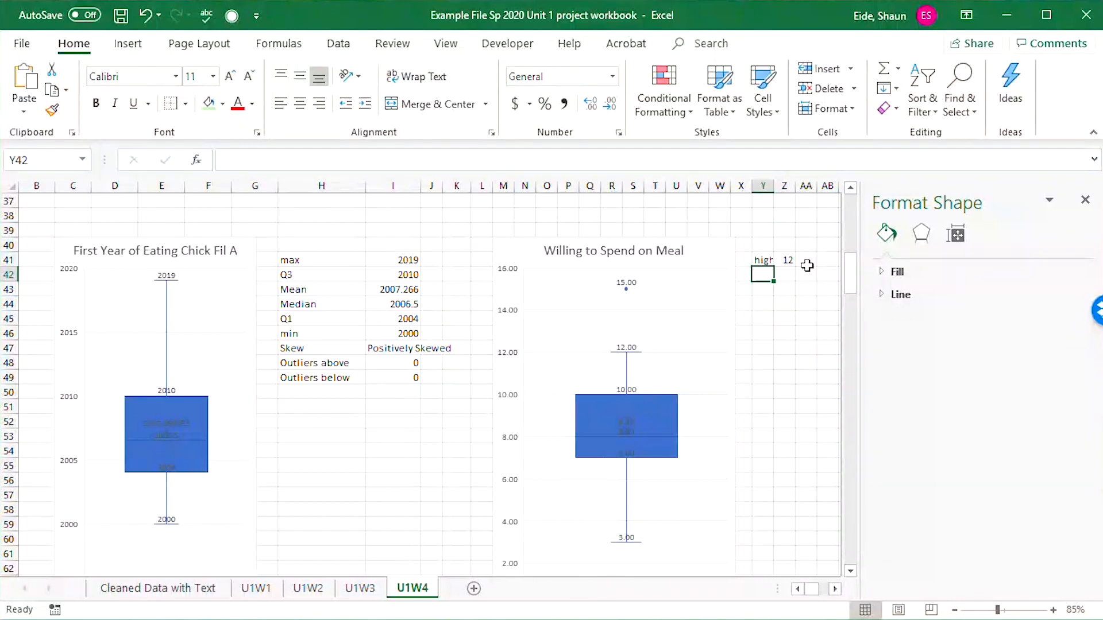
# Add the third quartile row for meal spending, with the label Q3 in Y42 and 10 in Z42.
pyautogui.write('Q1')
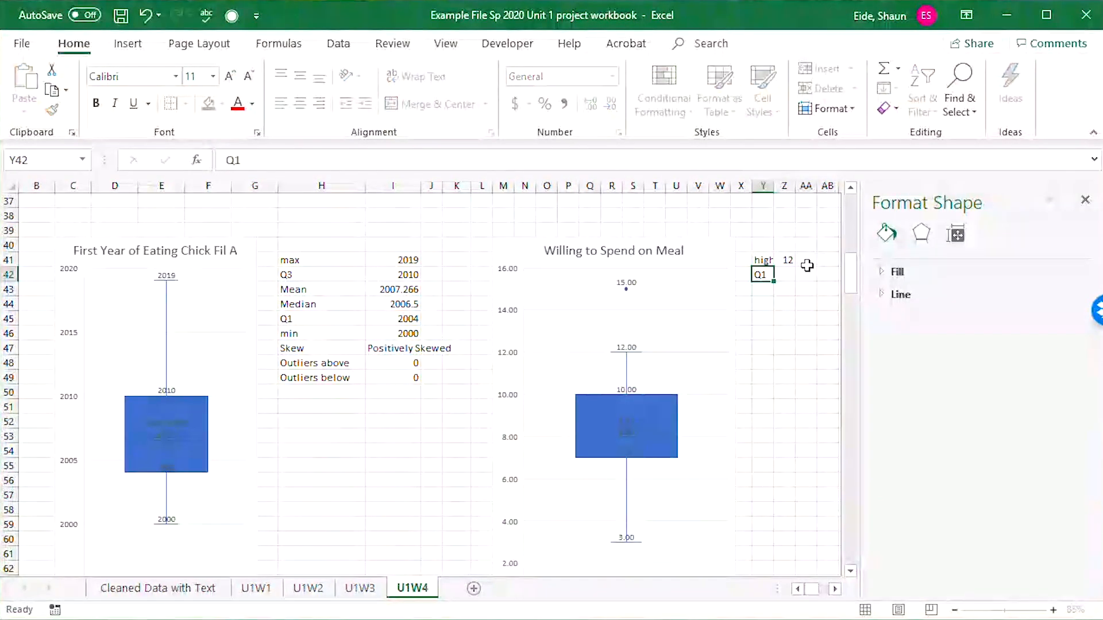
pyautogui.press('Tab')
pyautogui.write('10')
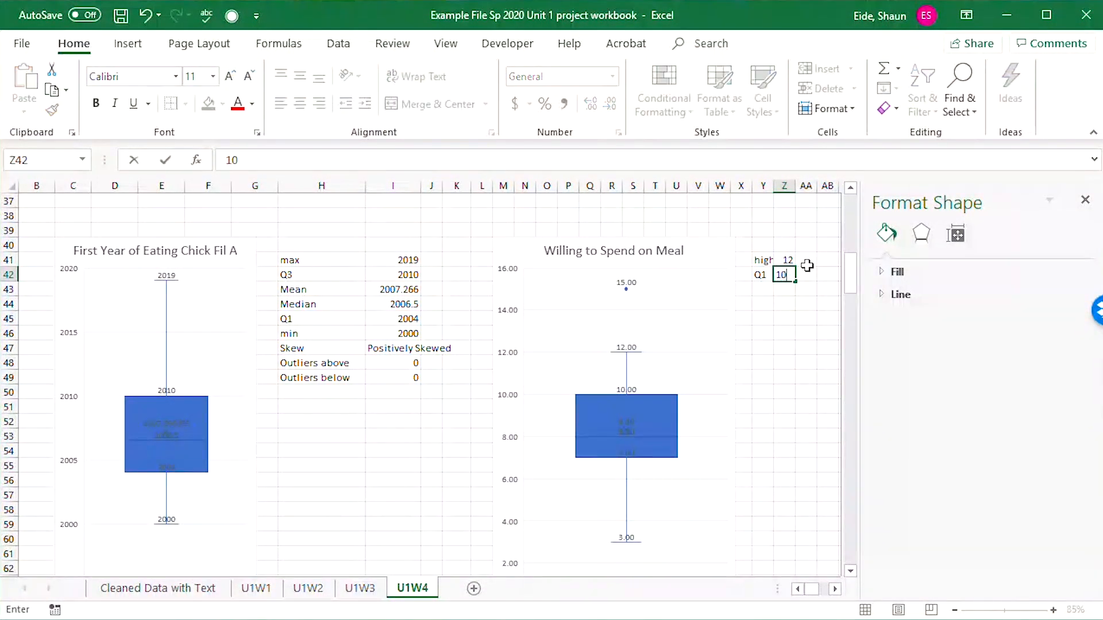
pyautogui.press('Left')
pyautogui.write('Q3')
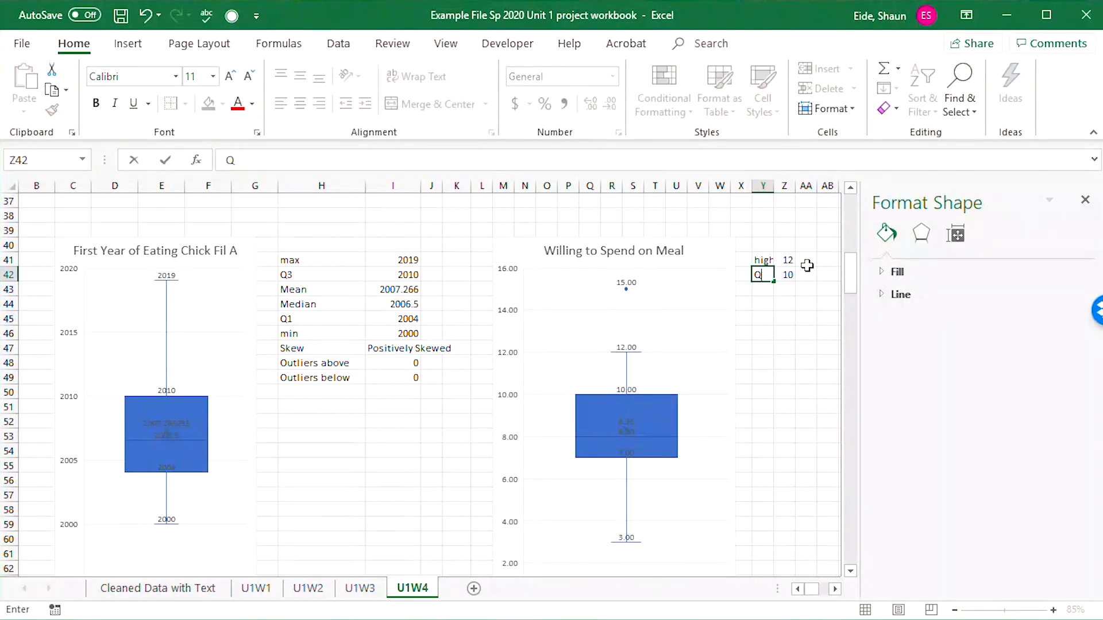
pyautogui.press('Tab')
pyautogui.write('10')
pyautogui.press('Return')
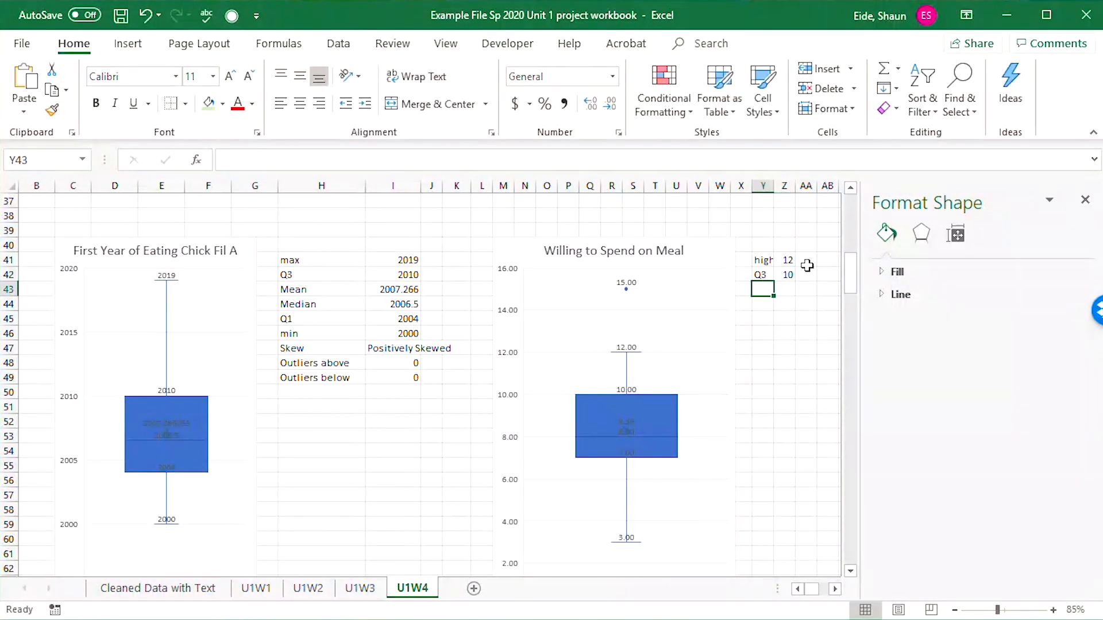
# Add the mean row for meal spending, with the label Mean in Y43 and 8.36 in Z43.
pyautogui.write('Mean')
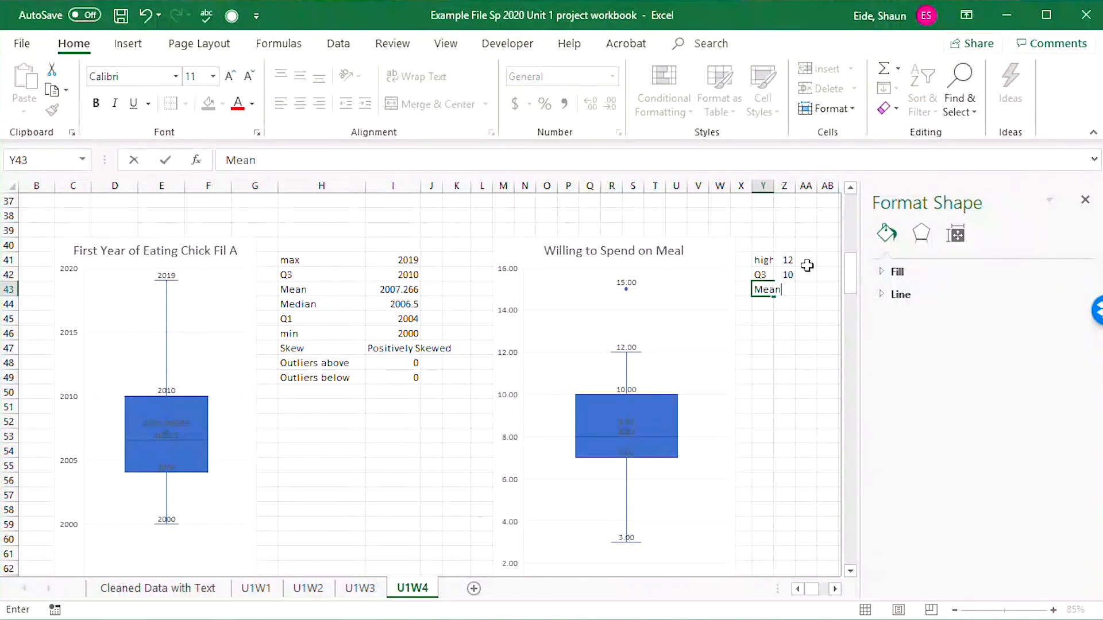
pyautogui.press('Tab')
pyautogui.write('8')
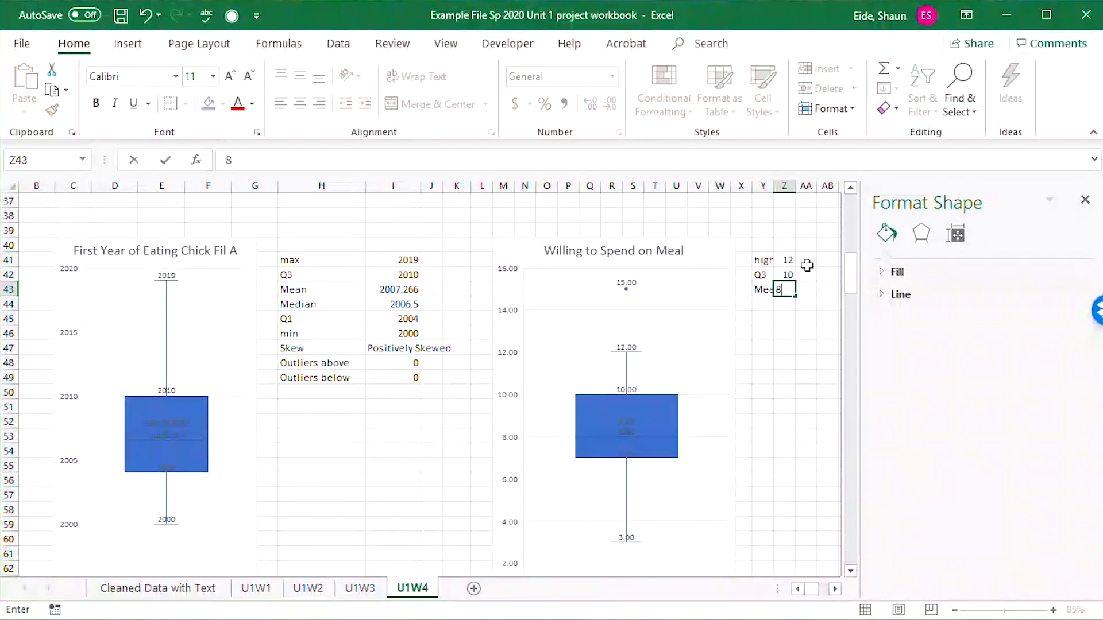
pyautogui.write('.36')
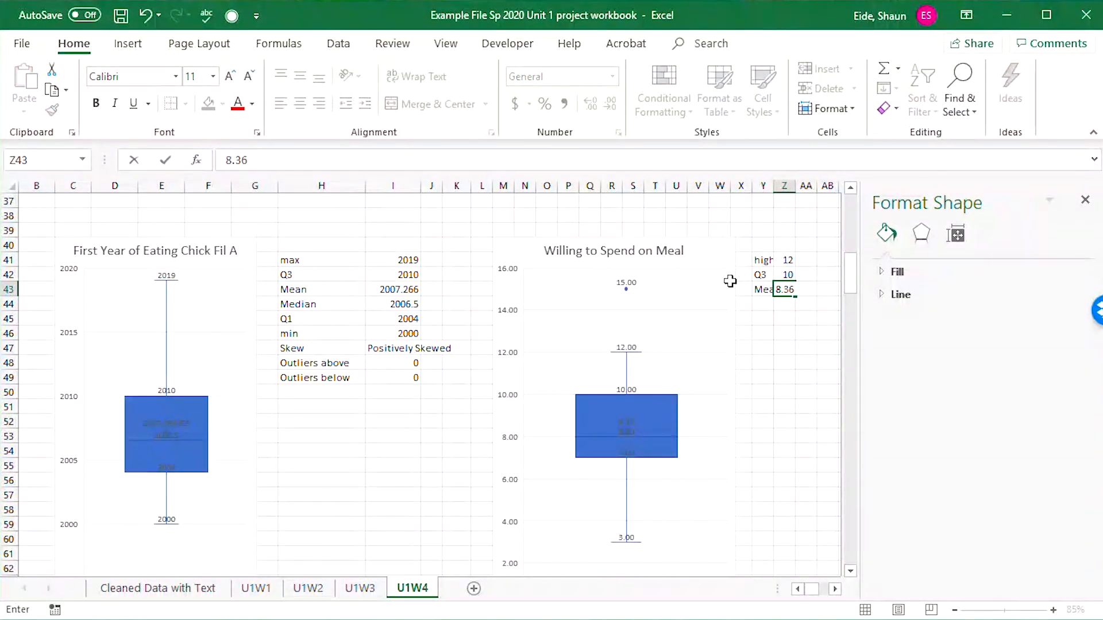
pyautogui.scroll(1, 679, 419)
pyautogui.scroll(-4, 631, 385)
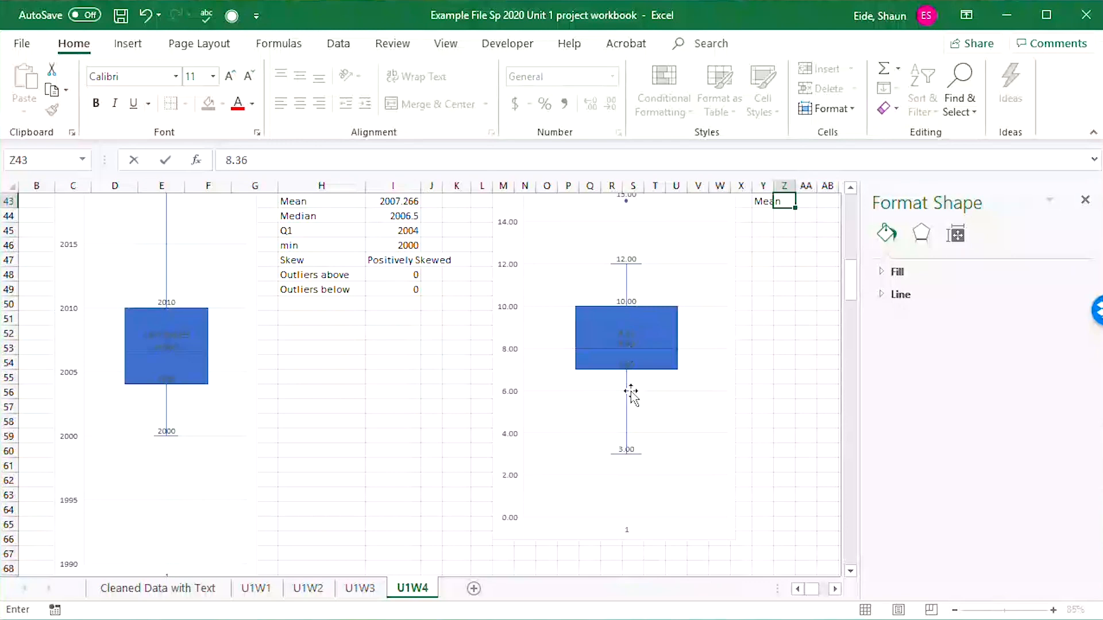
pyautogui.click(764, 345)
# Examine the mean, median and quartile labels inside the meal spending box up close, comparing them with the first-year box plot.
pyautogui.scroll(3, 610, 301)
pyautogui.scroll(3, 587, 286)
pyautogui.scroll(-2, 537, 330)
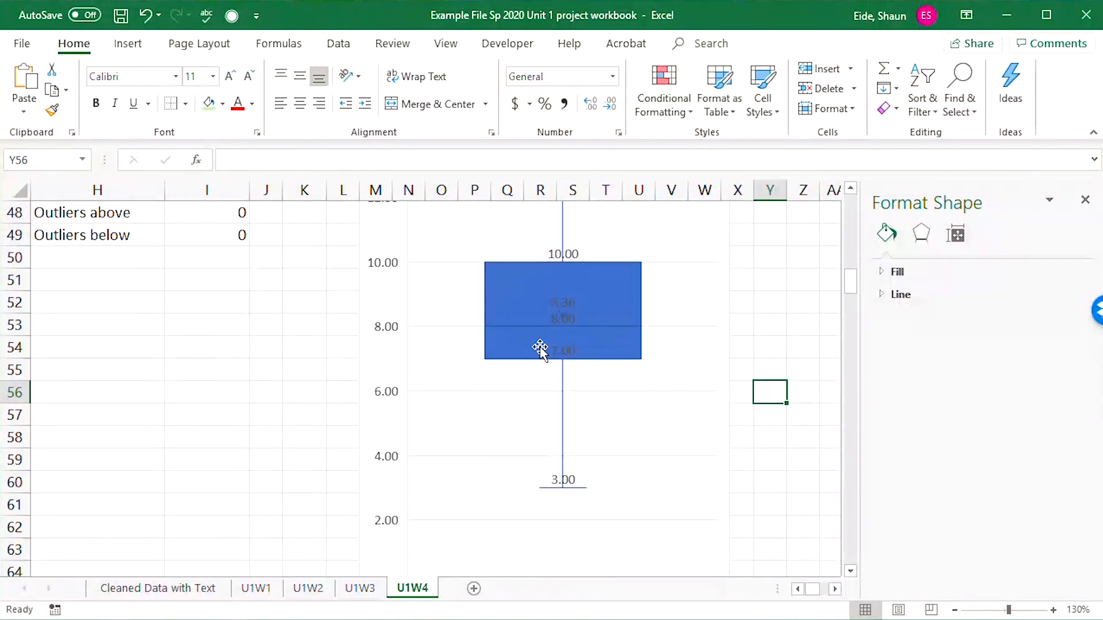
pyautogui.scroll(1, 542, 345)
pyautogui.scroll(2, 443, 298)
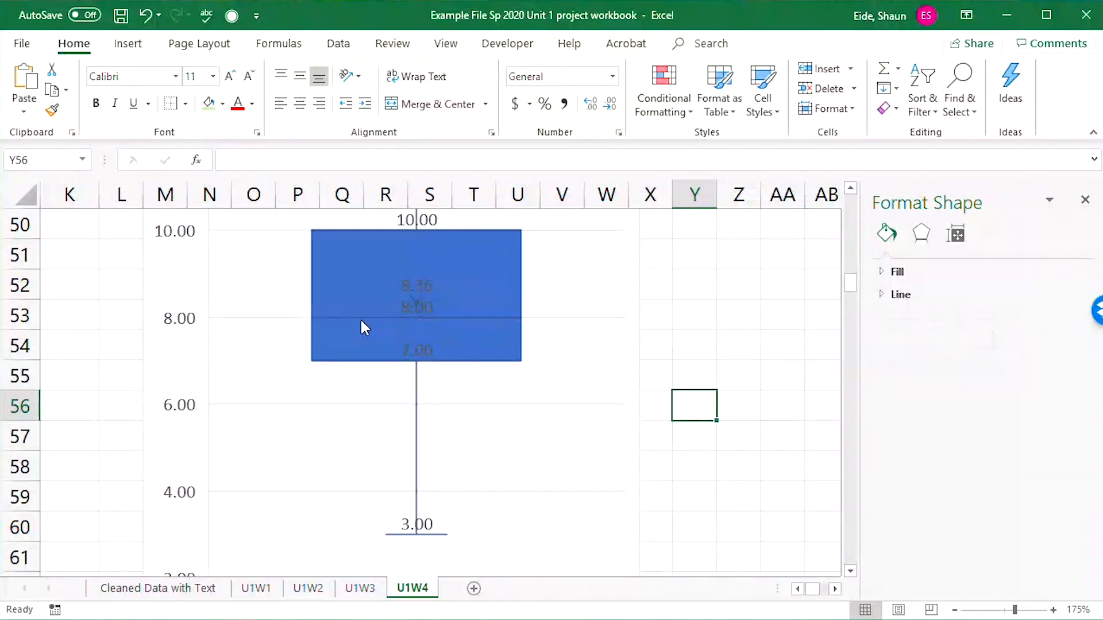
pyautogui.click(798, 589)
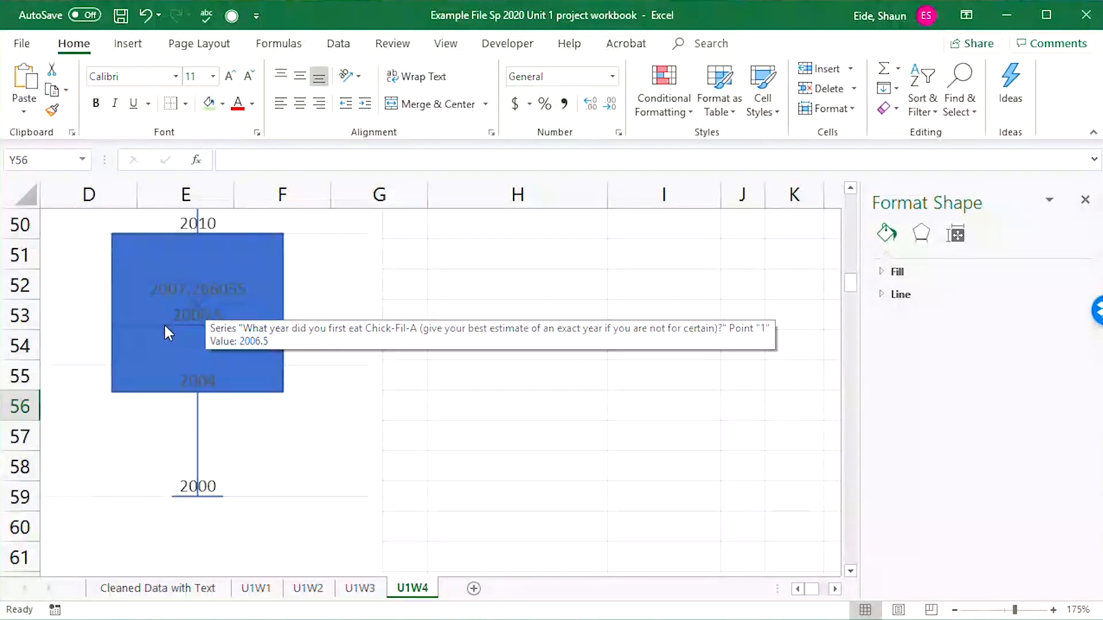
pyautogui.click(831, 592)
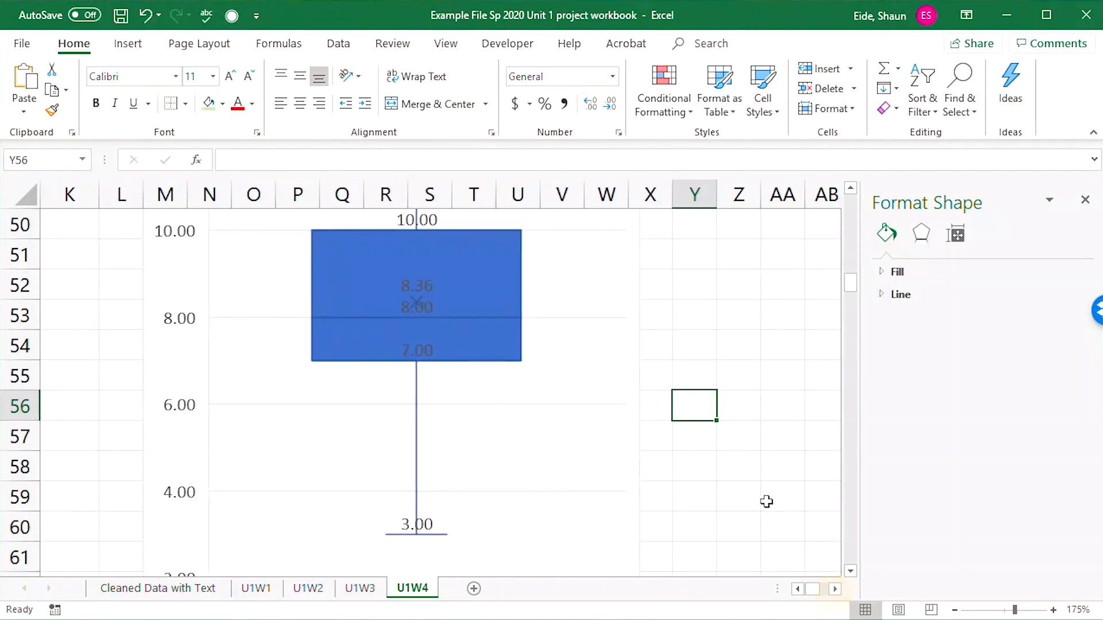
pyautogui.scroll(1, 734, 438)
pyautogui.keyDown('ctrl'); pyautogui.scroll(-1, 576, 405); pyautogui.keyUp('ctrl')
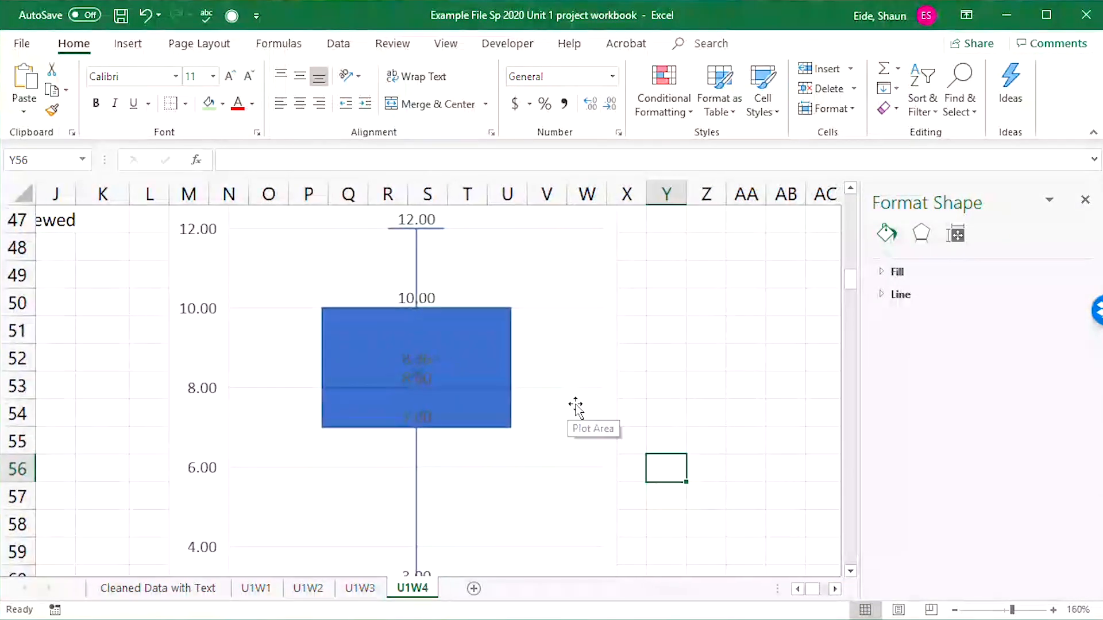
# Widen columns Y and Z so the meal spending labels and the mean's two decimals have more room.
pyautogui.keyDown('ctrl'); pyautogui.scroll(-4, 575, 405); pyautogui.keyUp('ctrl')
pyautogui.scroll(4, 589, 404)
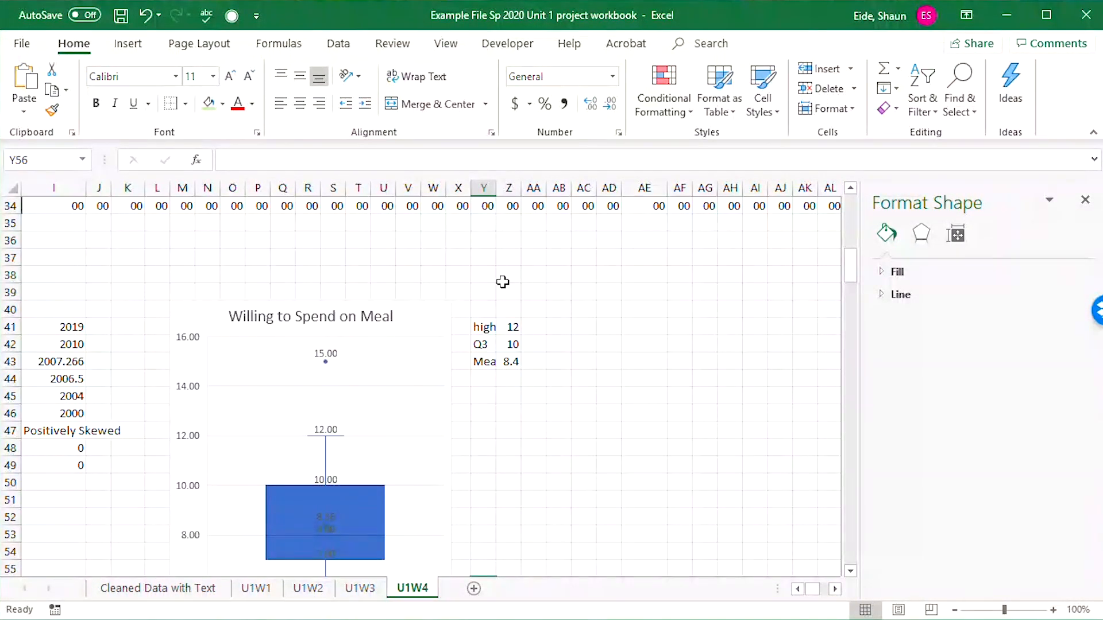
pyautogui.moveTo(504, 199); pyautogui.dragTo(529, 200)
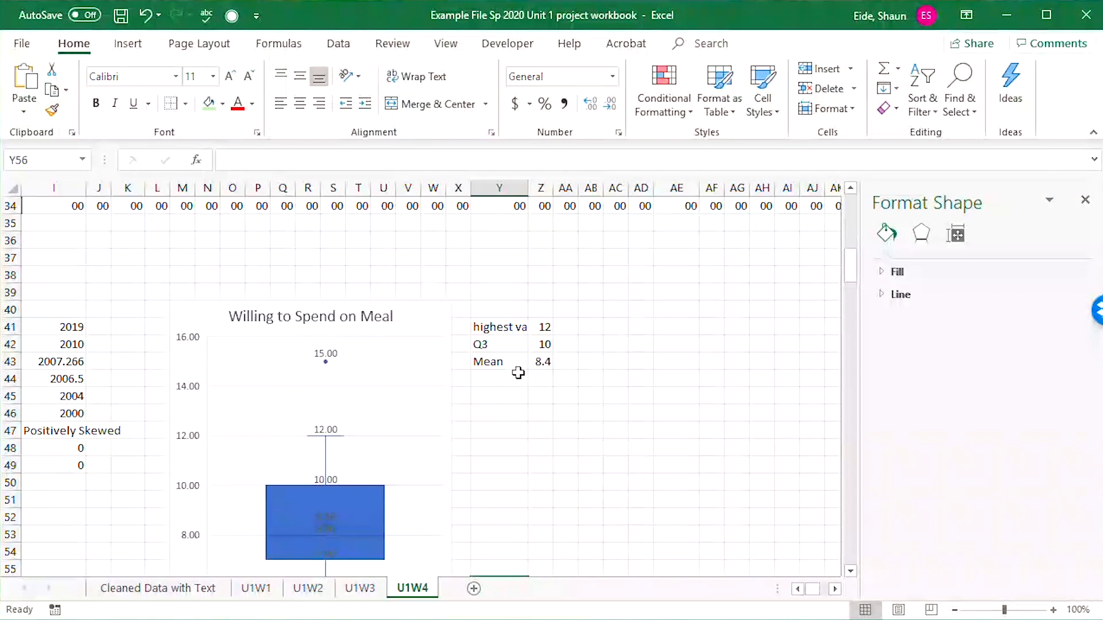
pyautogui.click(549, 362)
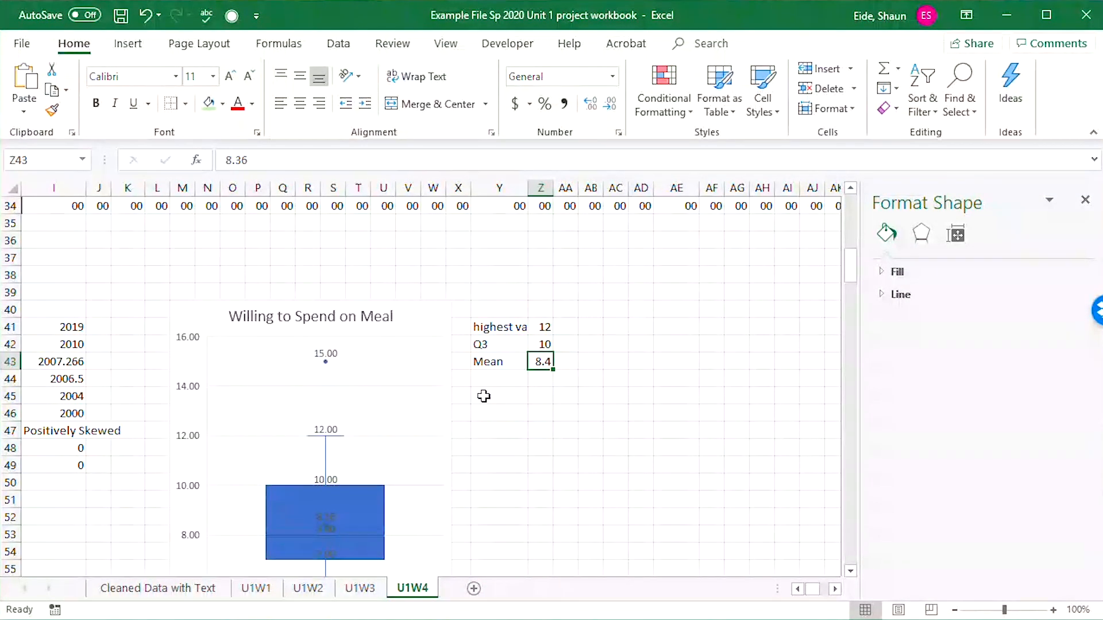
pyautogui.moveTo(555, 191); pyautogui.dragTo(571, 191)
# Add the median row for meal spending, with the label Median in Y44 and 8 in Z44.
pyautogui.click(502, 377)
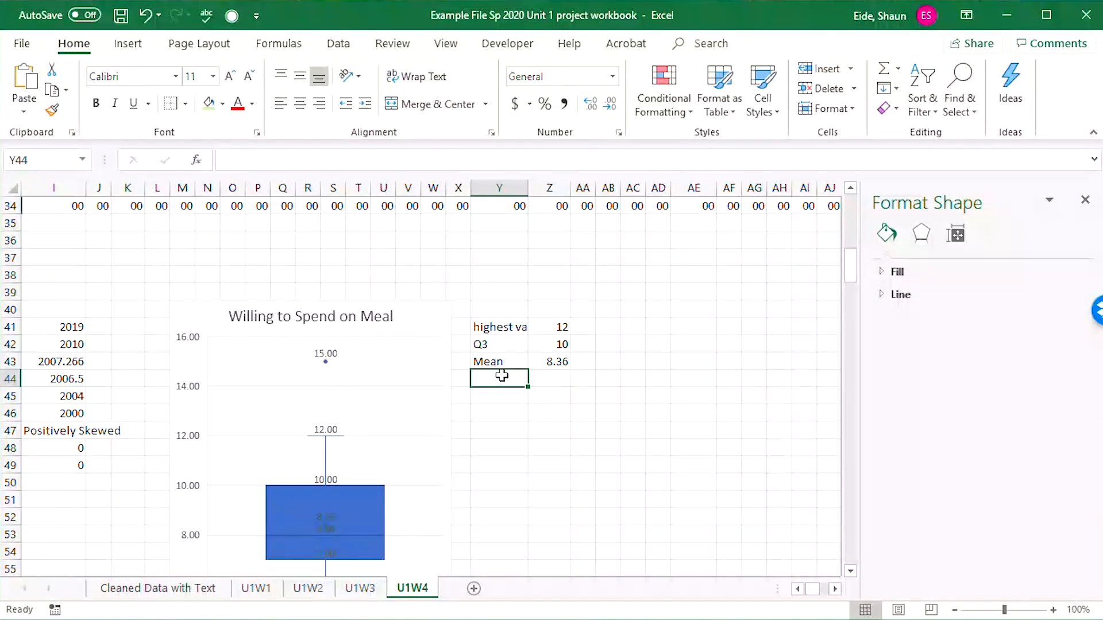
pyautogui.write('Median')
pyautogui.press('Tab')
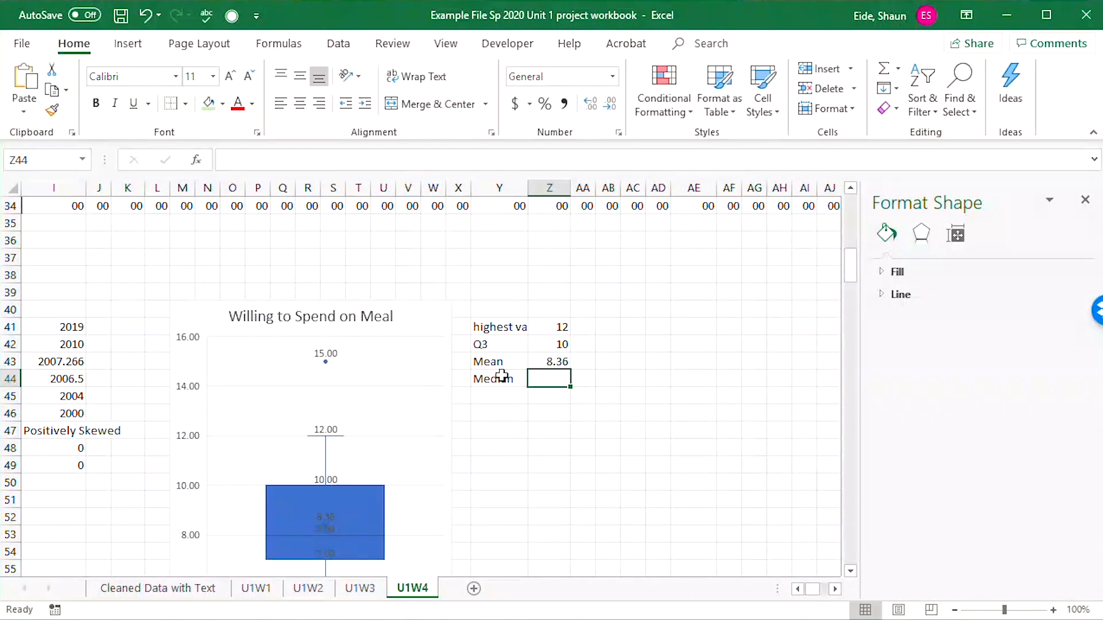
pyautogui.write('8')
pyautogui.press('Return')
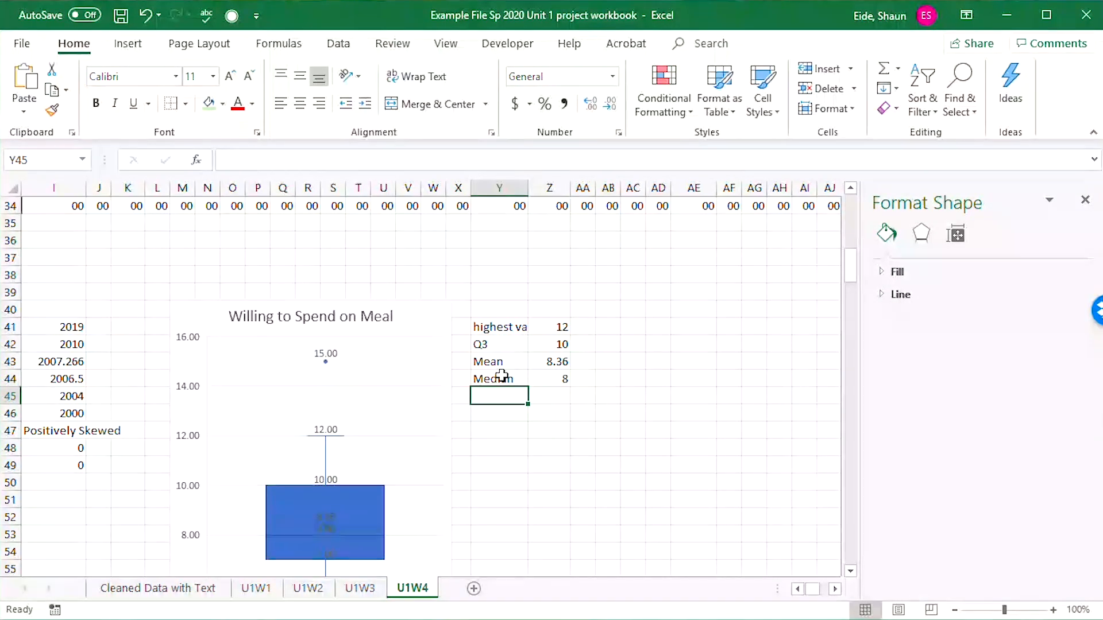
# Add the first quartile row for meal spending, with the label Q1 in Y45 and 7 in Z45.
pyautogui.write('M')
pyautogui.press('BackSpace')
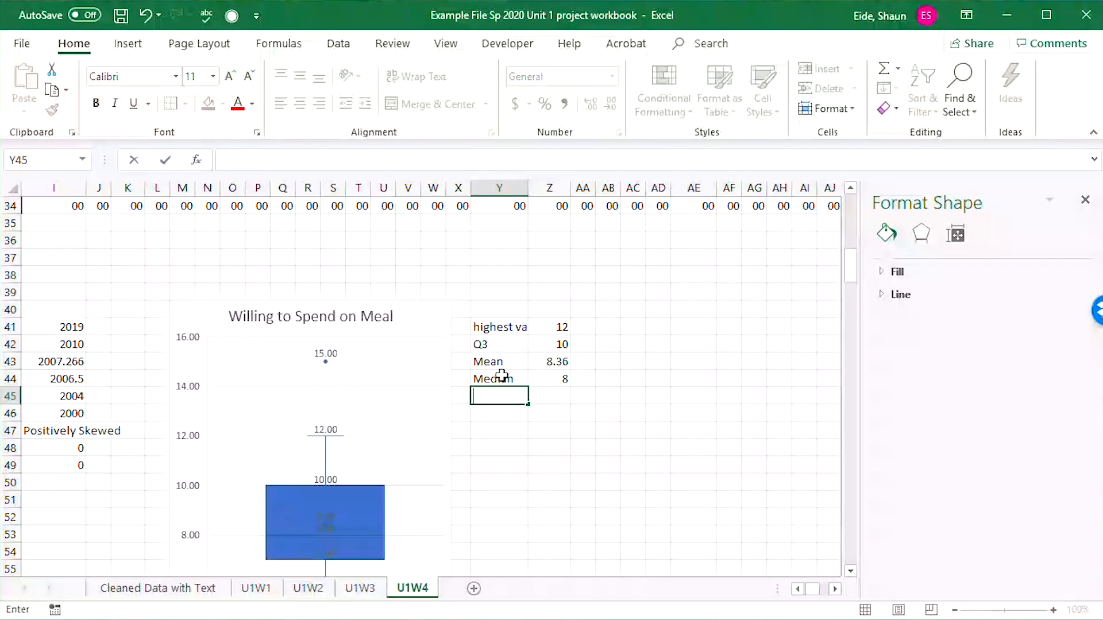
pyautogui.write('Q3')
pyautogui.press('Tab')
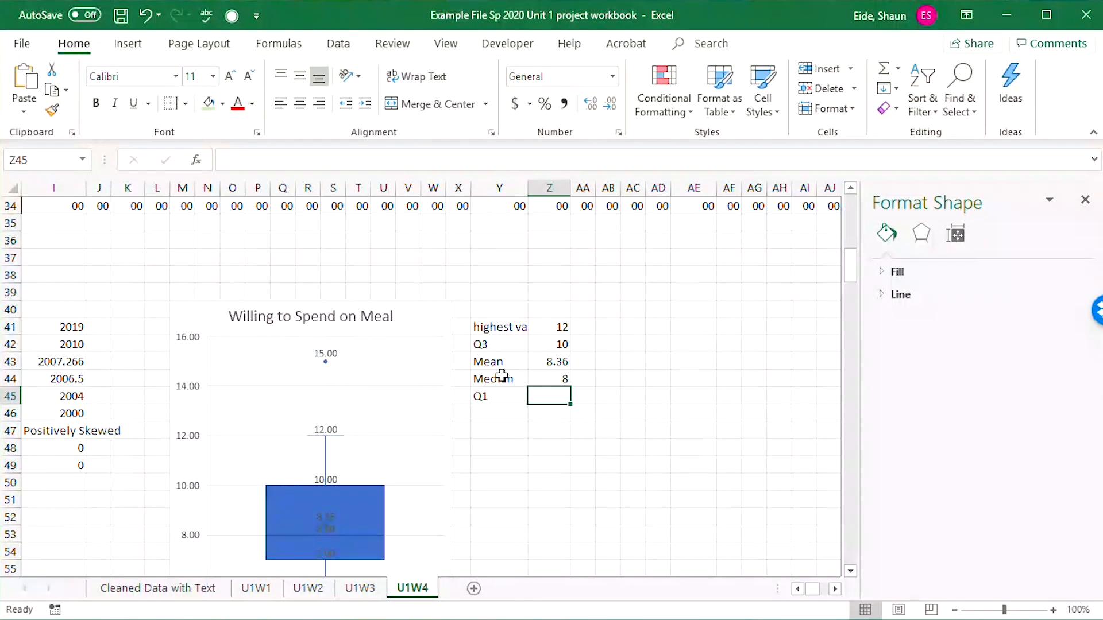
pyautogui.write('7')
pyautogui.press('Return')
# Add the minimum row for meal spending, with the label Min in Y46 and 3 in Z46.
pyautogui.write('Min')
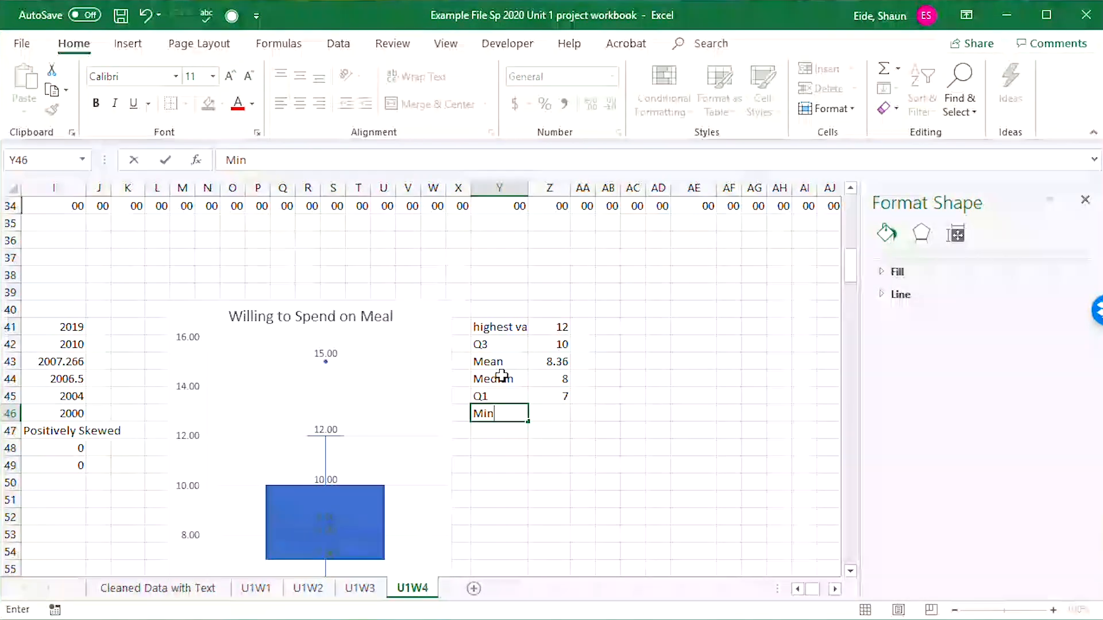
pyautogui.press('Tab')
pyautogui.scroll(-2, 538, 399)
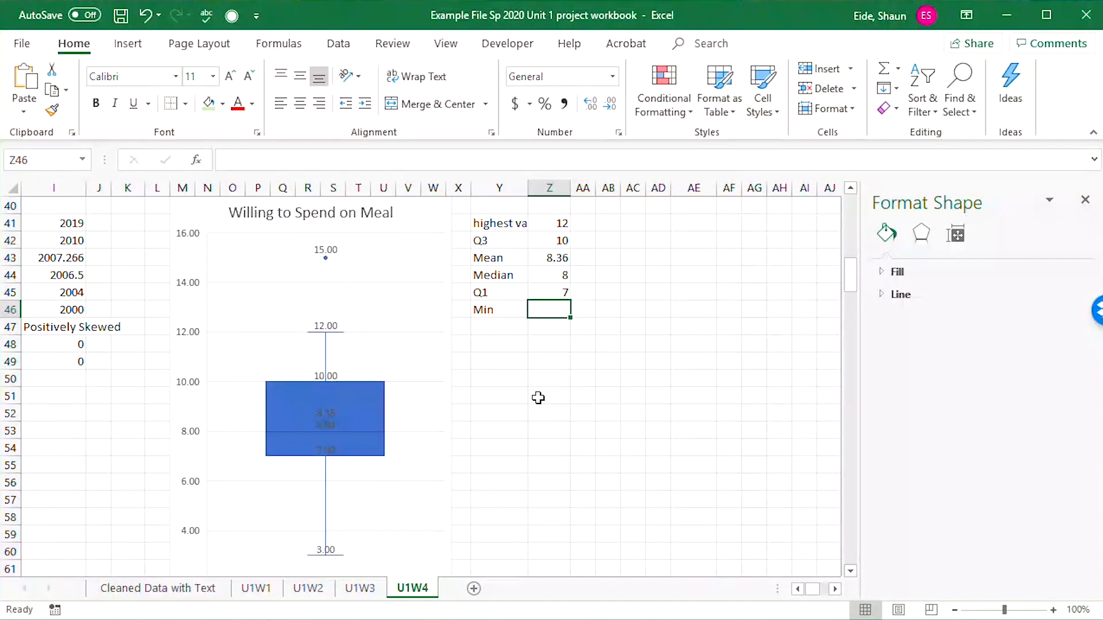
pyautogui.write('3')
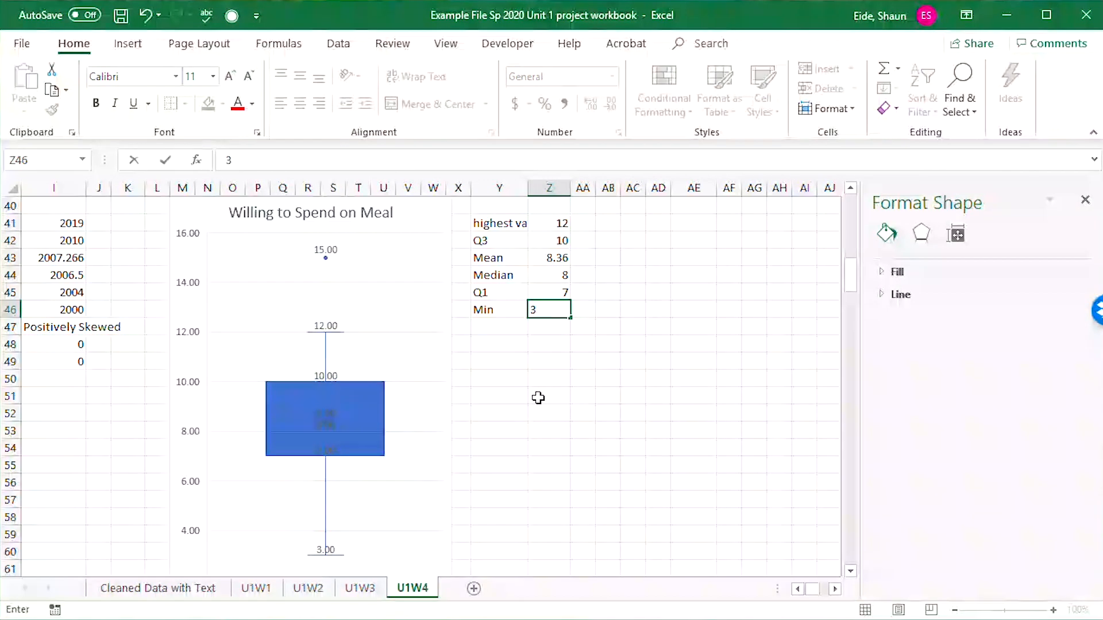
pyautogui.press('Tab')
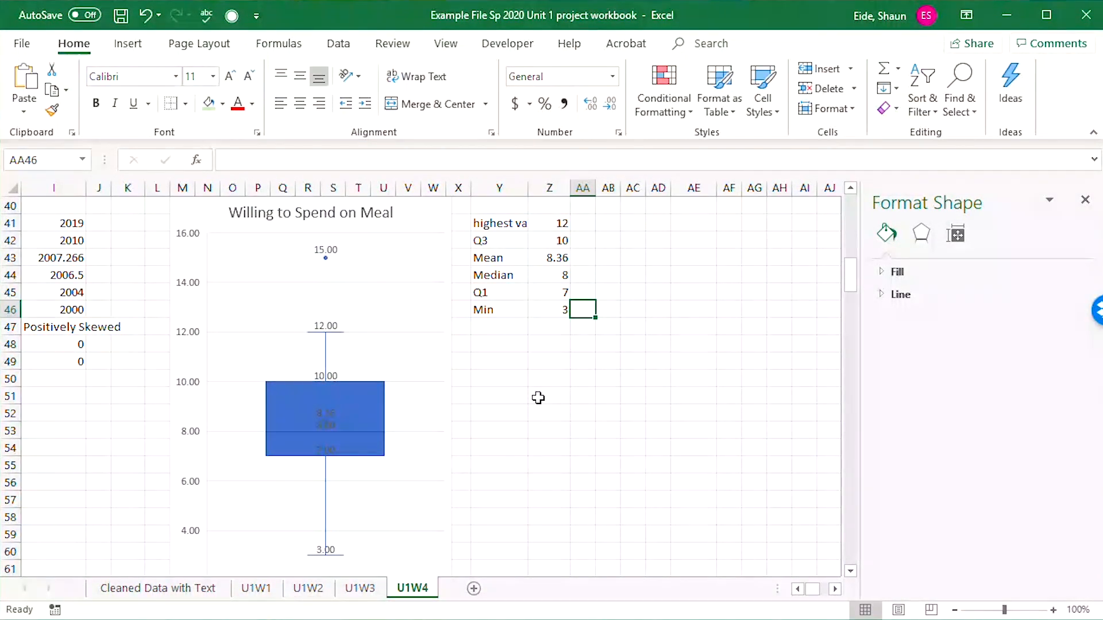
# Record the upper outliers for meal spending, with "Outliers above" in Y47, the count 1 in Z47 and the value 15 in AA47.
pyautogui.click(507, 331)
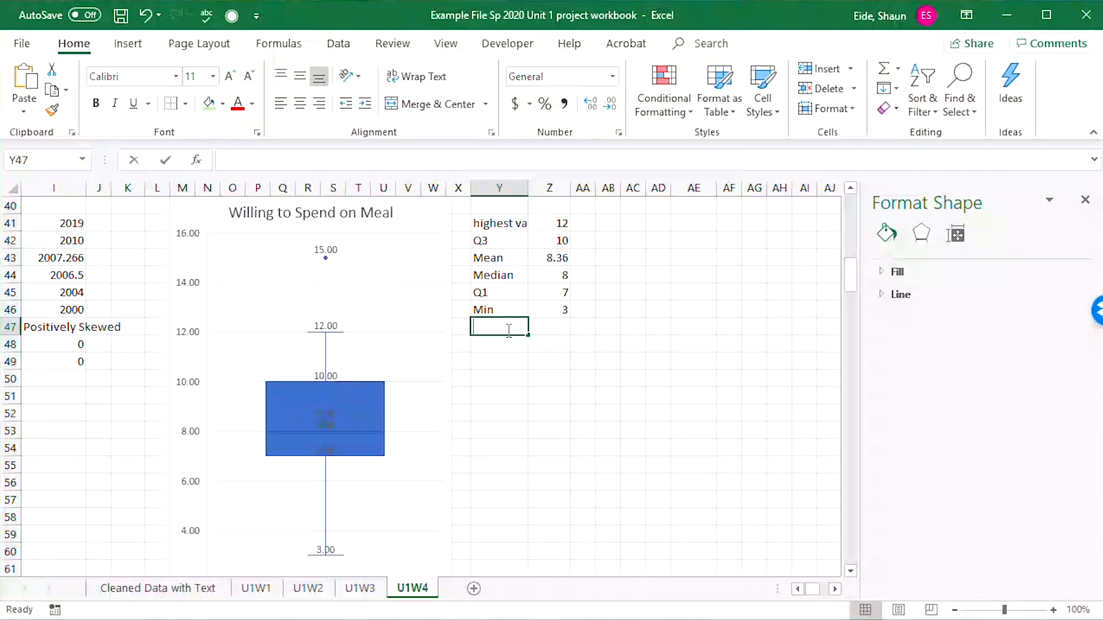
pyautogui.write('Outliers a')
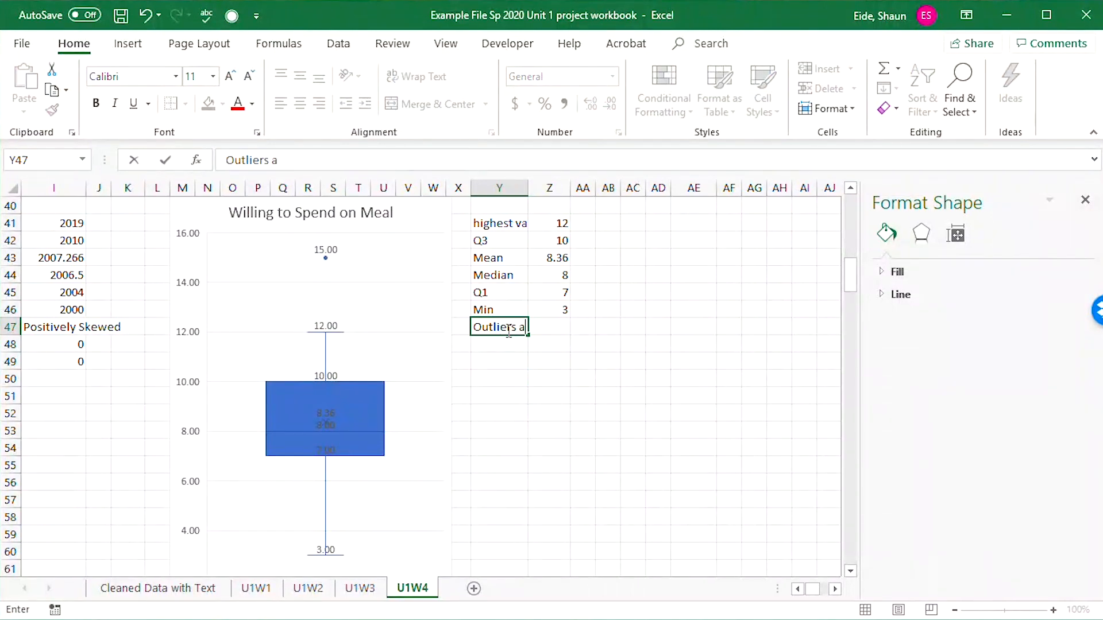
pyautogui.write('bove')
pyautogui.press('Tab')
pyautogui.write('1')
pyautogui.press('Tab')
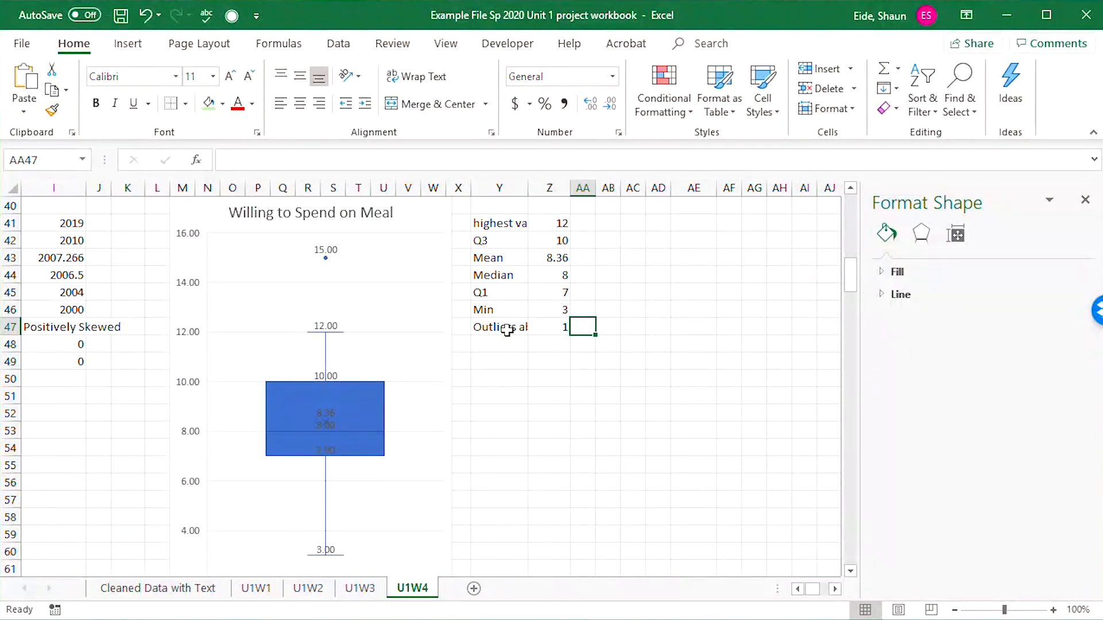
pyautogui.write('1')
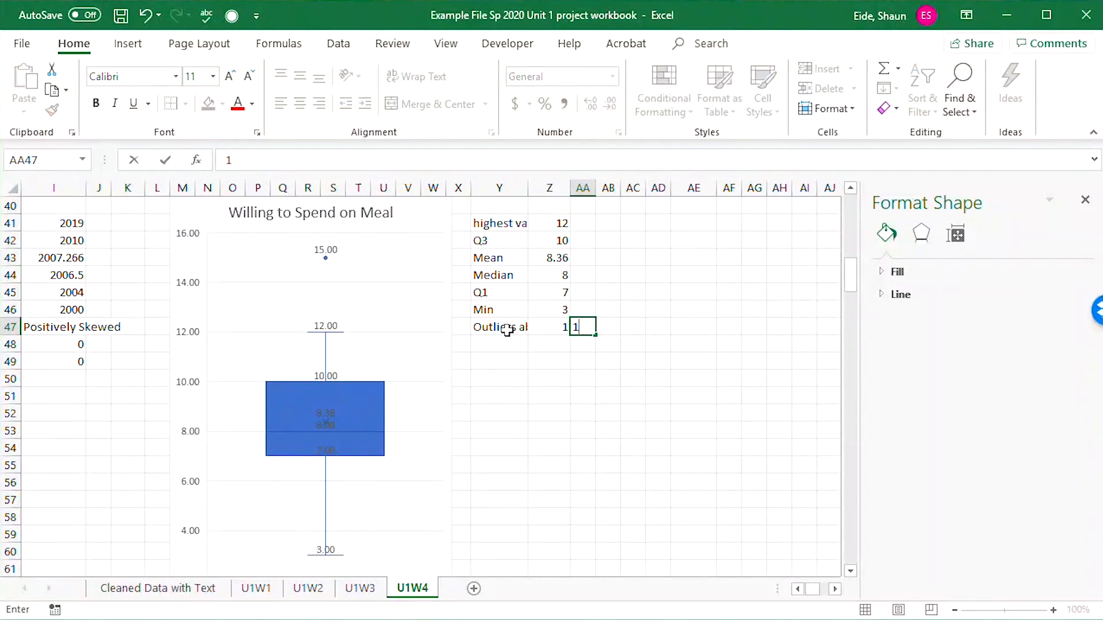
pyautogui.write('05')
pyautogui.press('Return')
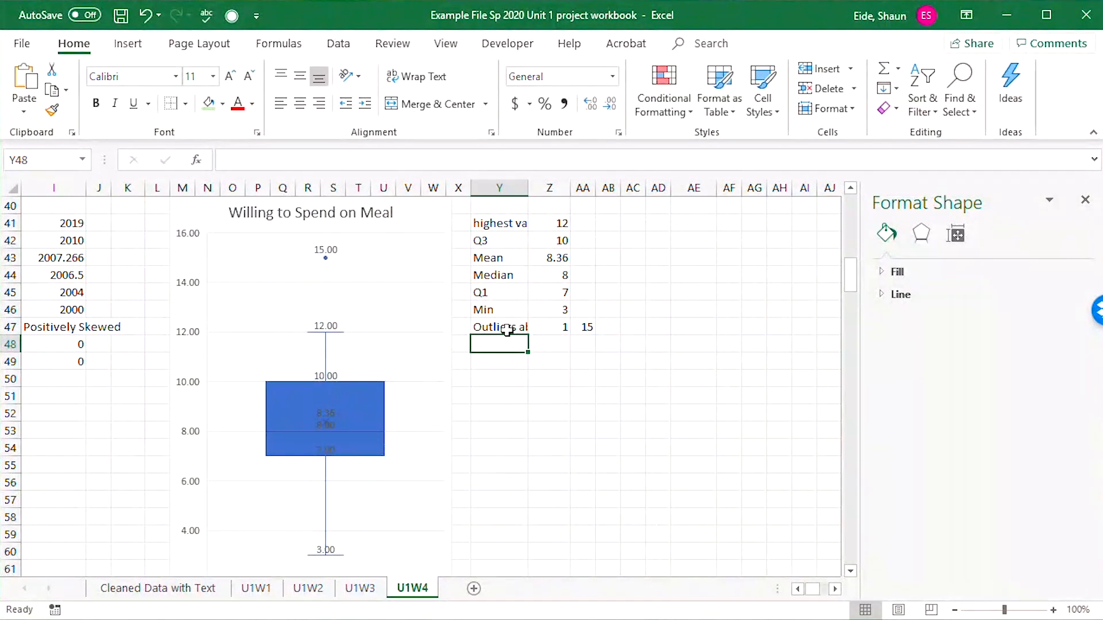
pyautogui.click(565, 325)
pyautogui.click(581, 327)
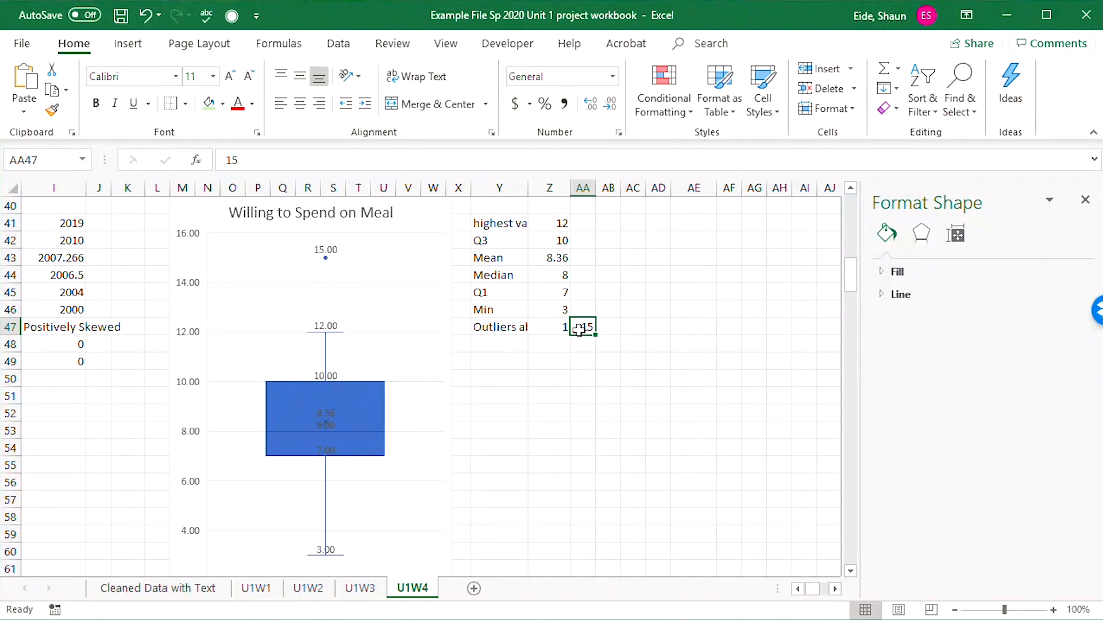
# Record the lower outliers for meal spending, with "Outliers below" in Y48 and the count 0 in Z48.
pyautogui.click(523, 345)
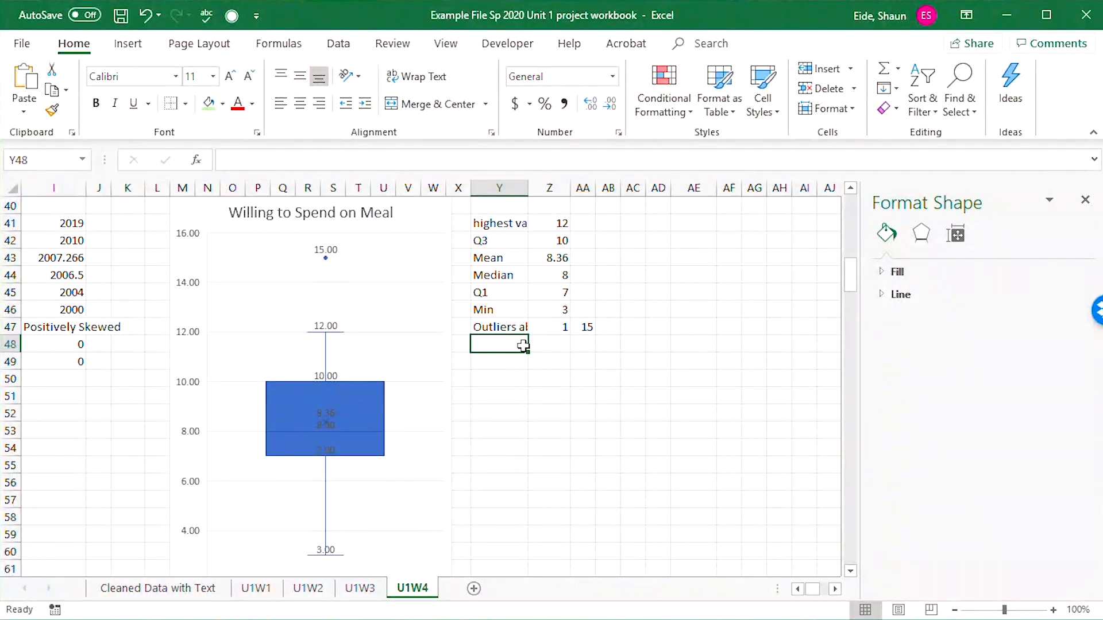
pyautogui.write('Outliers a')
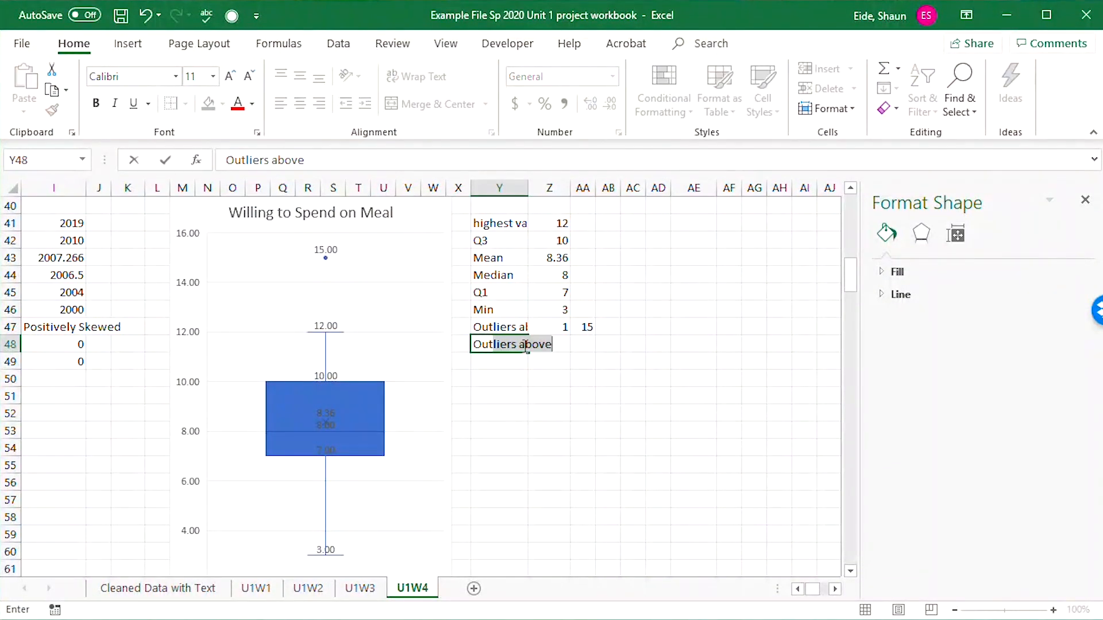
pyautogui.press('BackSpace')
pyautogui.press('BackSpace')
pyautogui.write('bl')
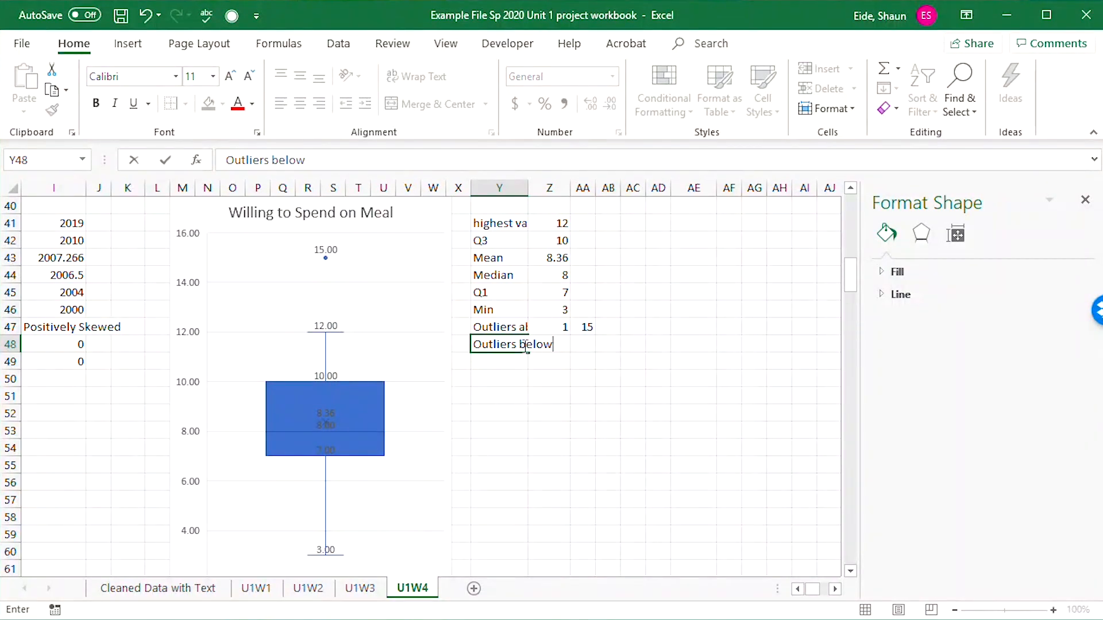
pyautogui.press('Tab')
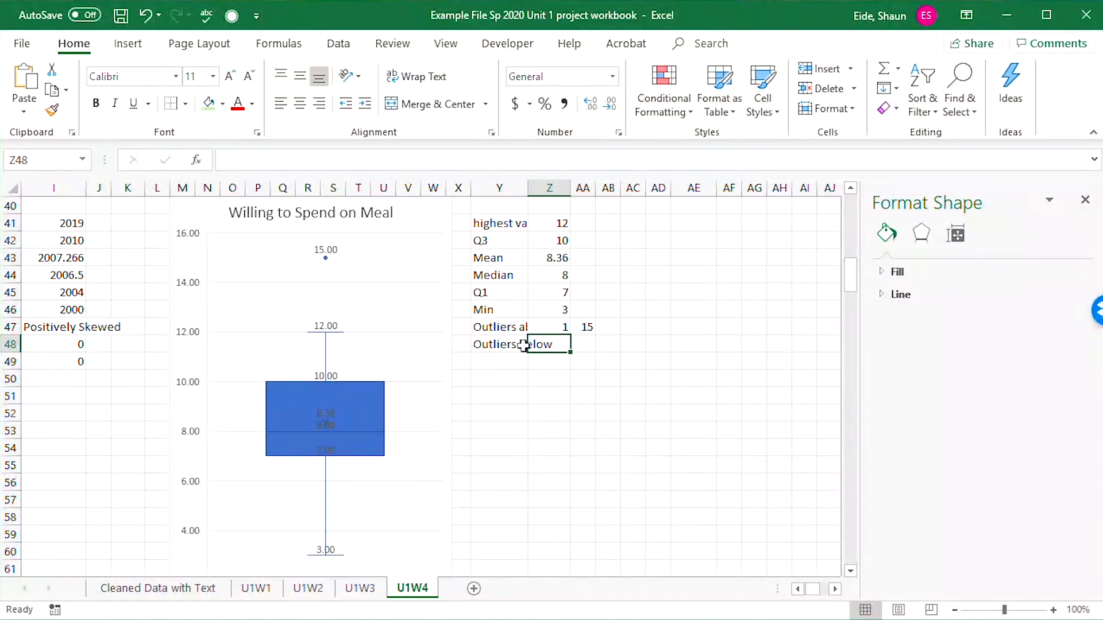
pyautogui.write('0')
pyautogui.press('Tab')
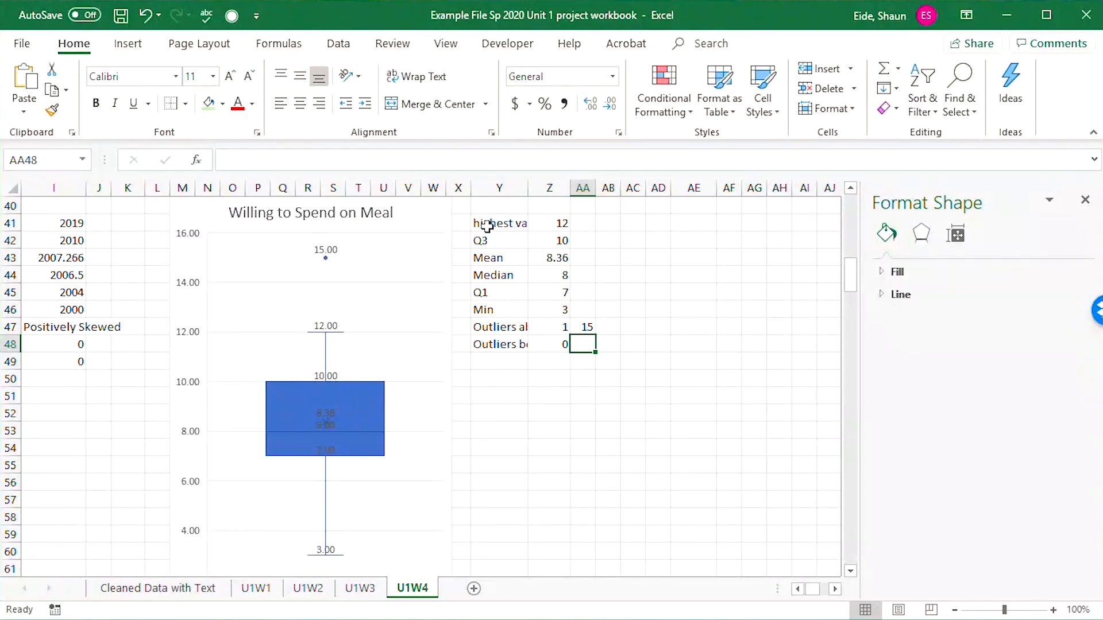
# Insert a box and whisker chart of the travel minutes data in O10:O231 on the Cleaned Data with Text sheet.
pyautogui.click(155, 589)
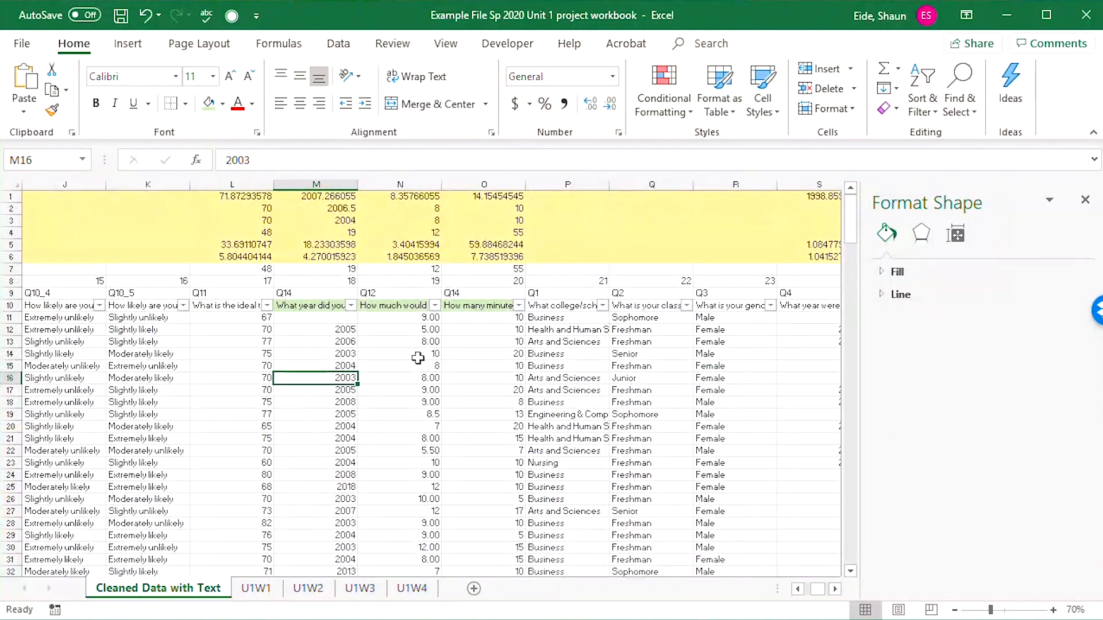
pyautogui.click(498, 317)
pyautogui.moveTo(495, 305); pyautogui.dragTo(485, 537)
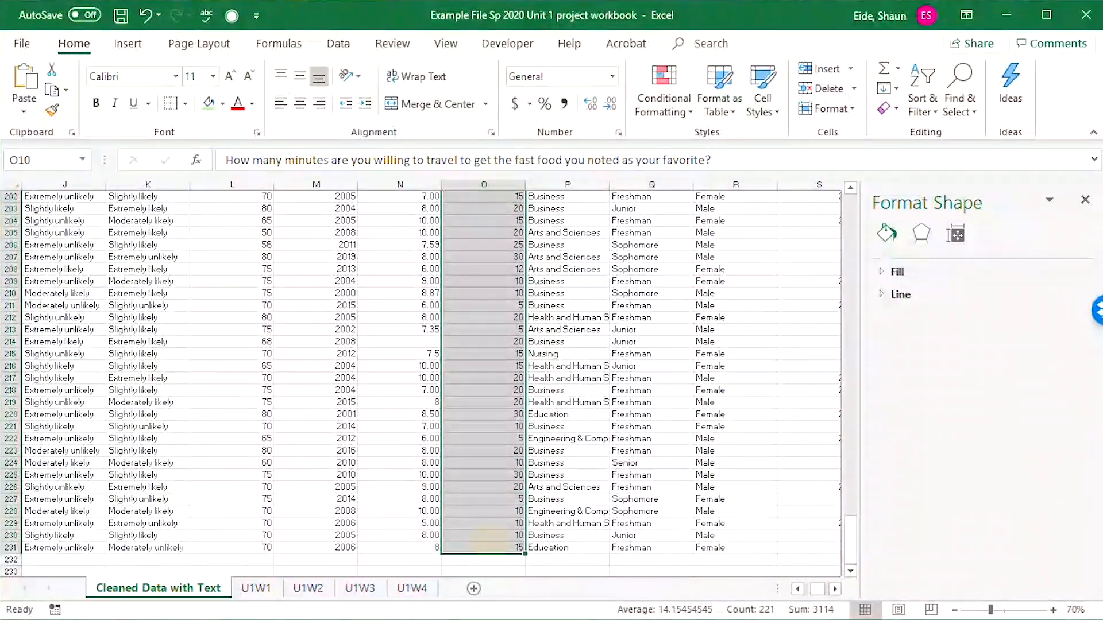
pyautogui.click(126, 44)
pyautogui.click(487, 88)
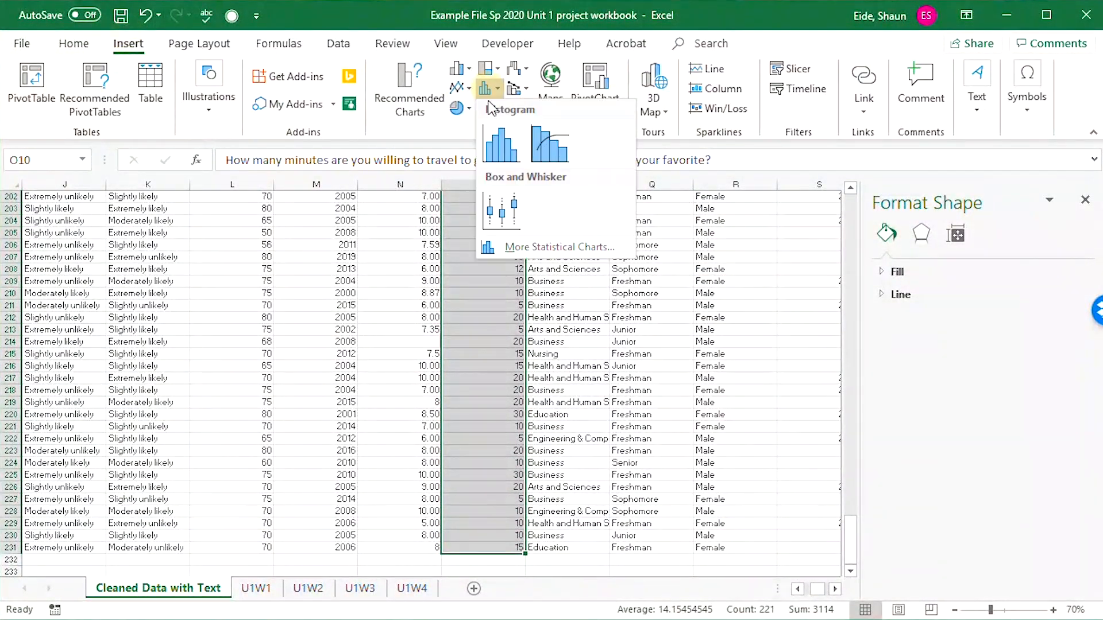
pyautogui.click(499, 210)
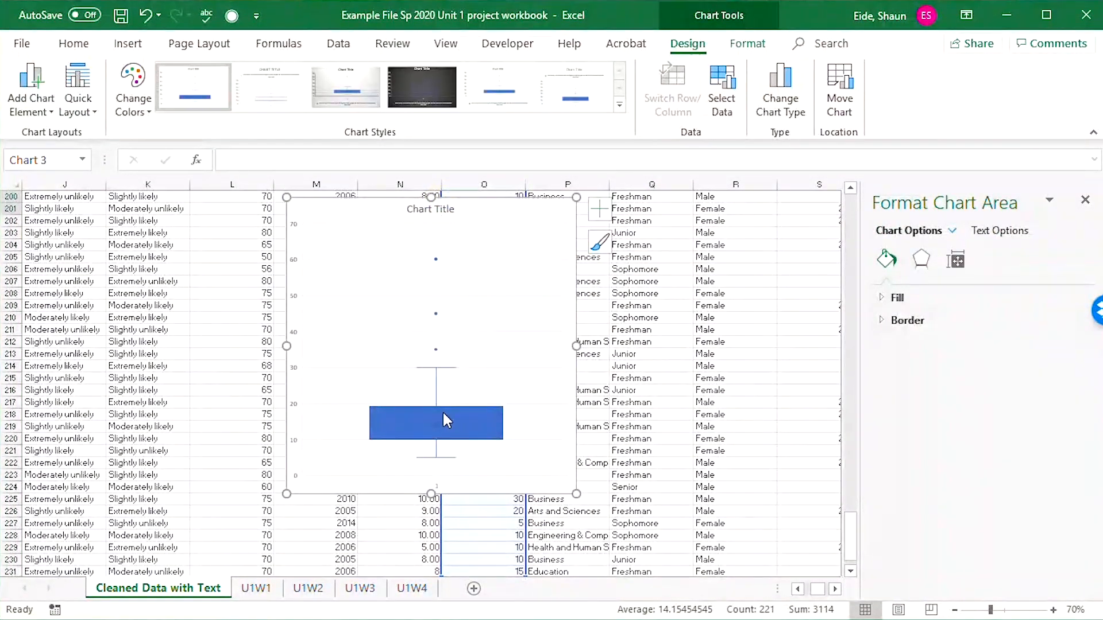
# Cut the new travel minutes box plot from the Cleaned Data with Text sheet.
pyautogui.scroll(5, 554, 289)
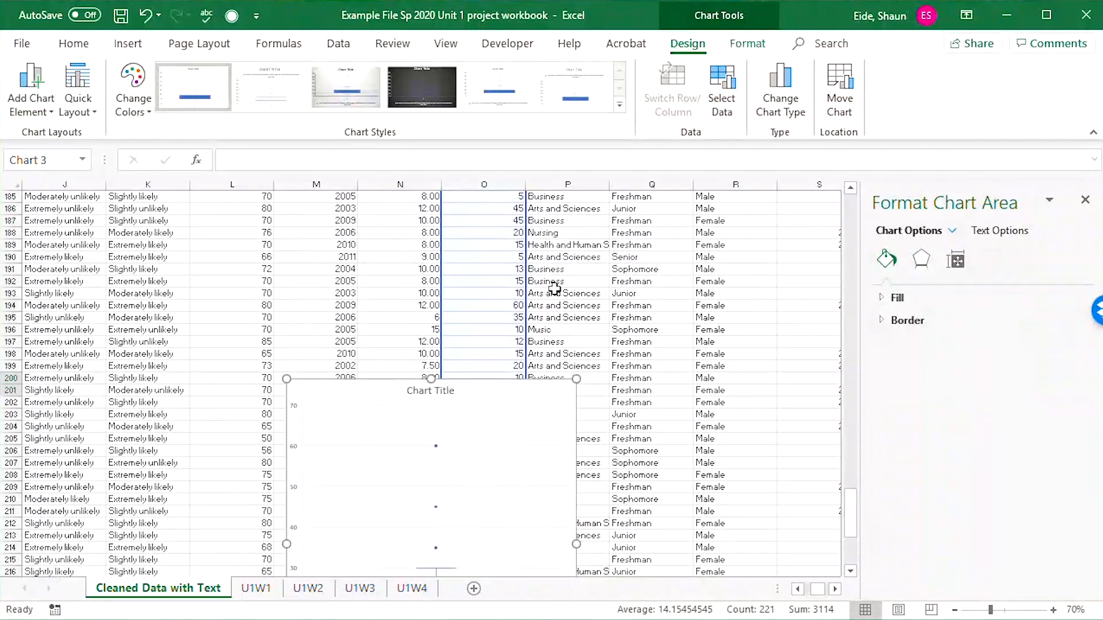
pyautogui.scroll(19, 553, 276)
pyautogui.scroll(-16, 560, 305)
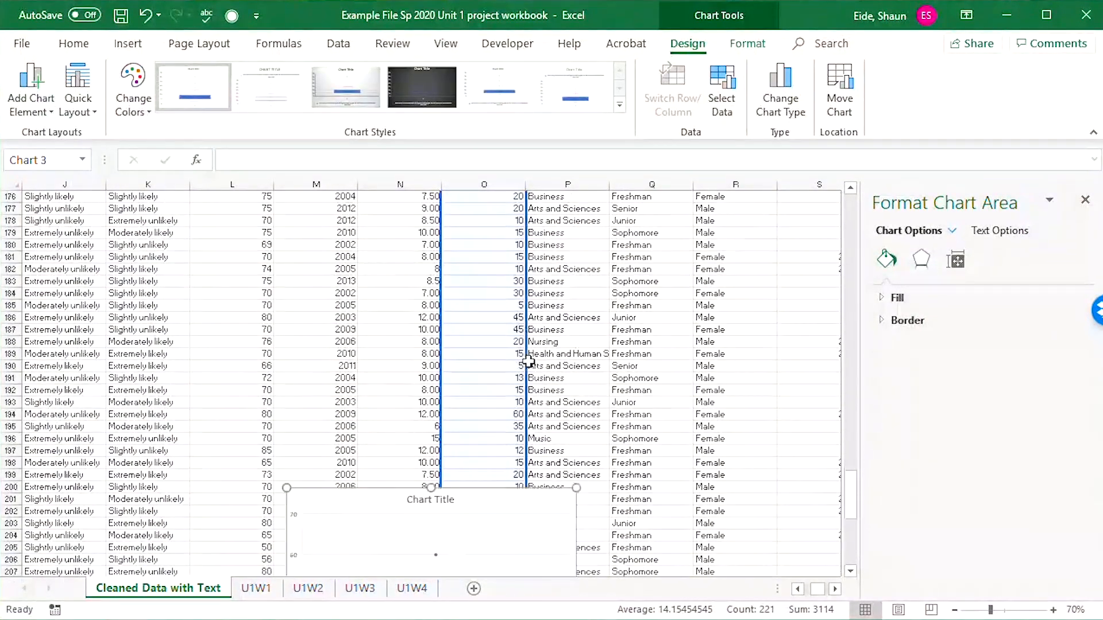
pyautogui.scroll(-7, 490, 247)
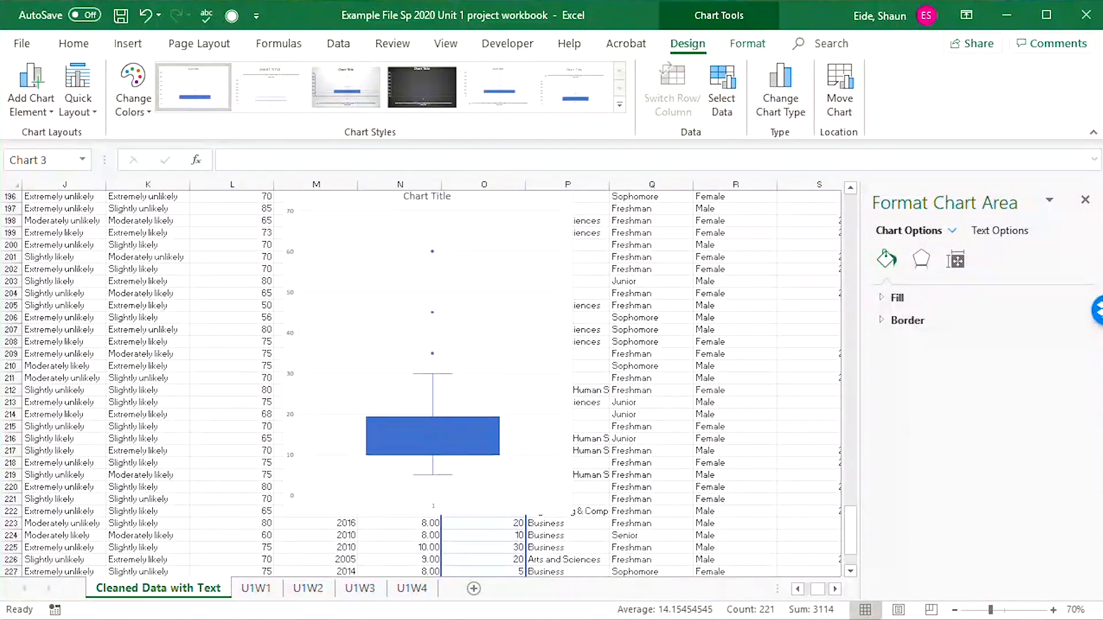
pyautogui.moveTo(486, 201); pyautogui.dragTo(498, 239)
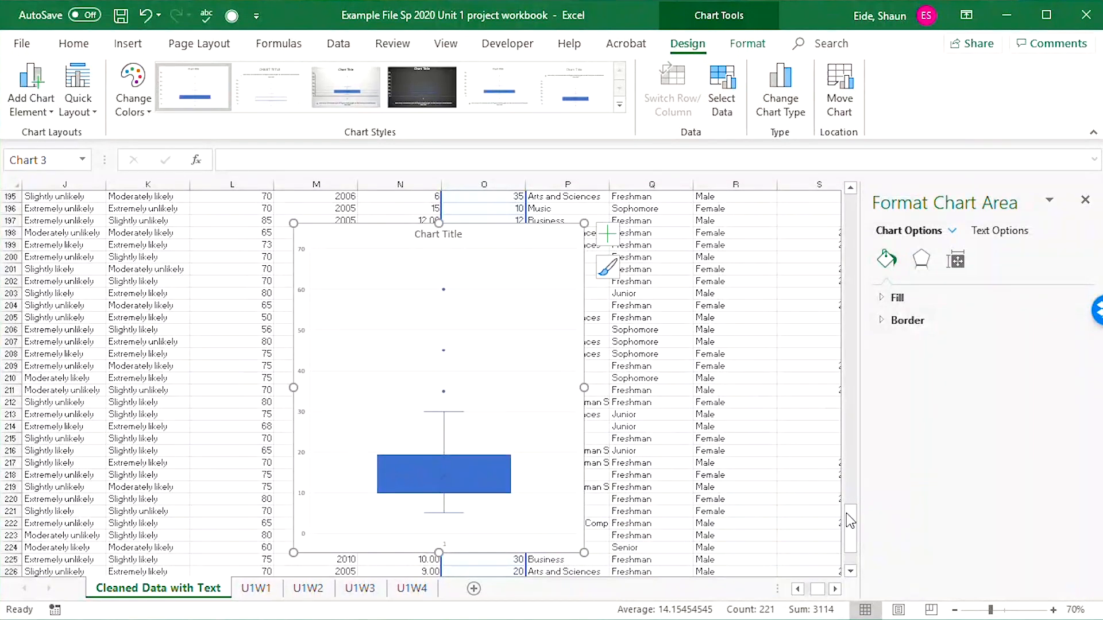
pyautogui.press('Delete')
pyautogui.moveTo(848, 526); pyautogui.dragTo(845, 173)
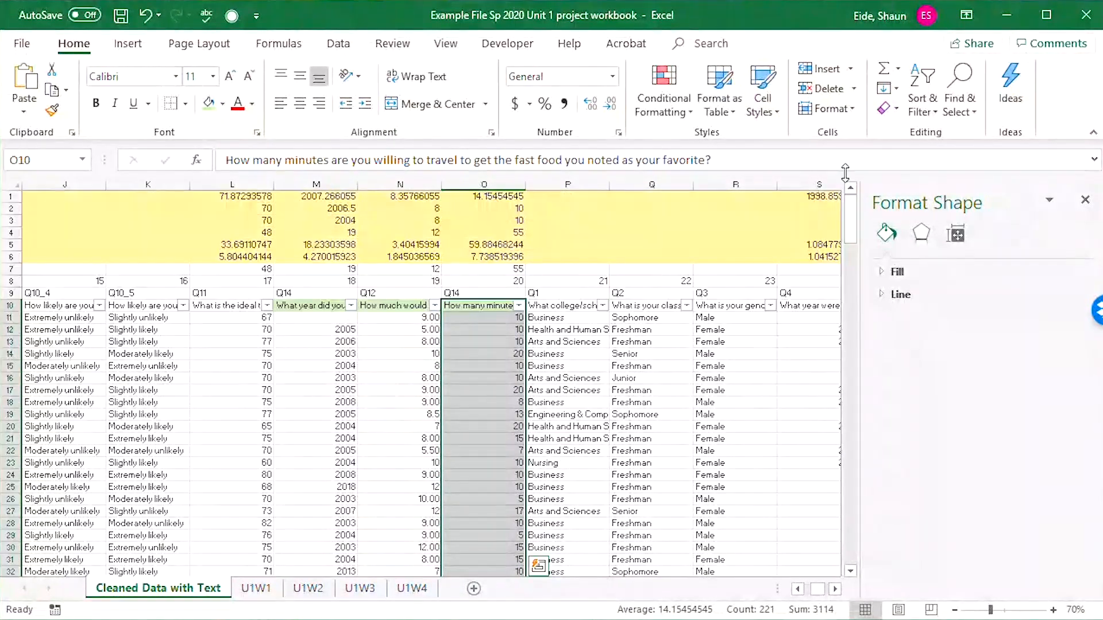
pyautogui.click(478, 345)
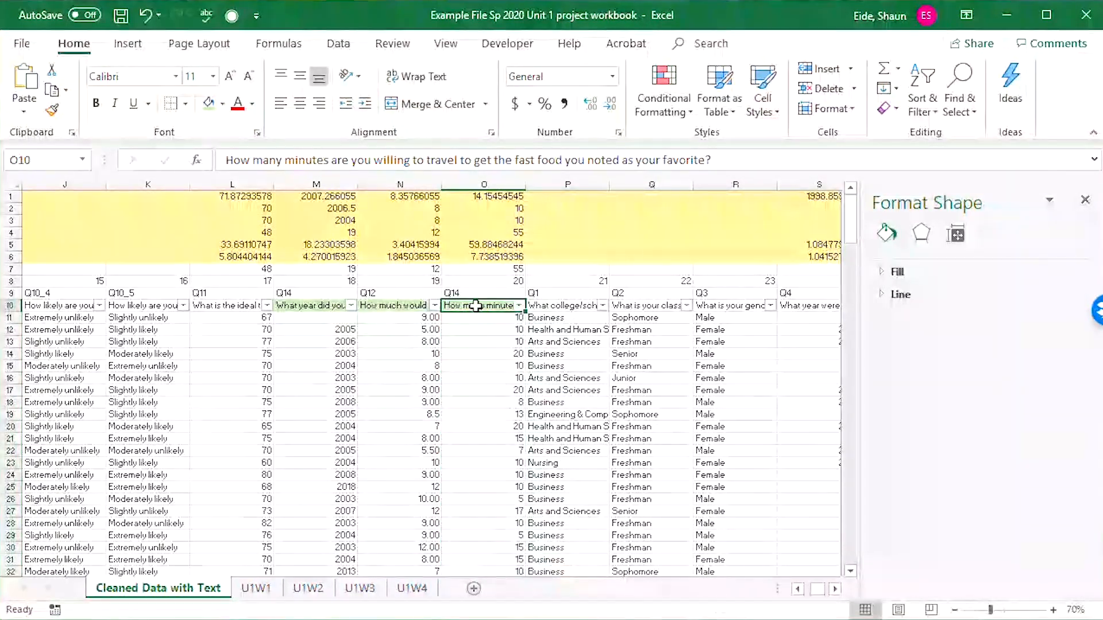
# Paste the travel minutes box plot at cell AE40 on the U1W4 sheet.
pyautogui.click(413, 588)
pyautogui.click(694, 272)
pyautogui.scroll(2, 726, 271)
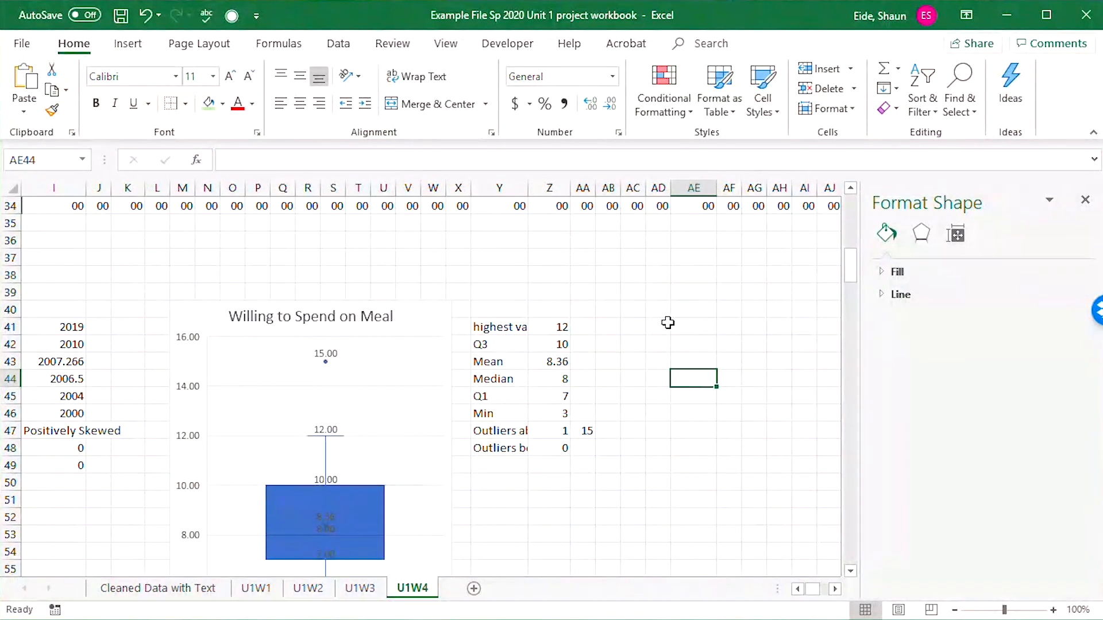
pyautogui.click(686, 310)
pyautogui.hotkey('ctrl', 'v')
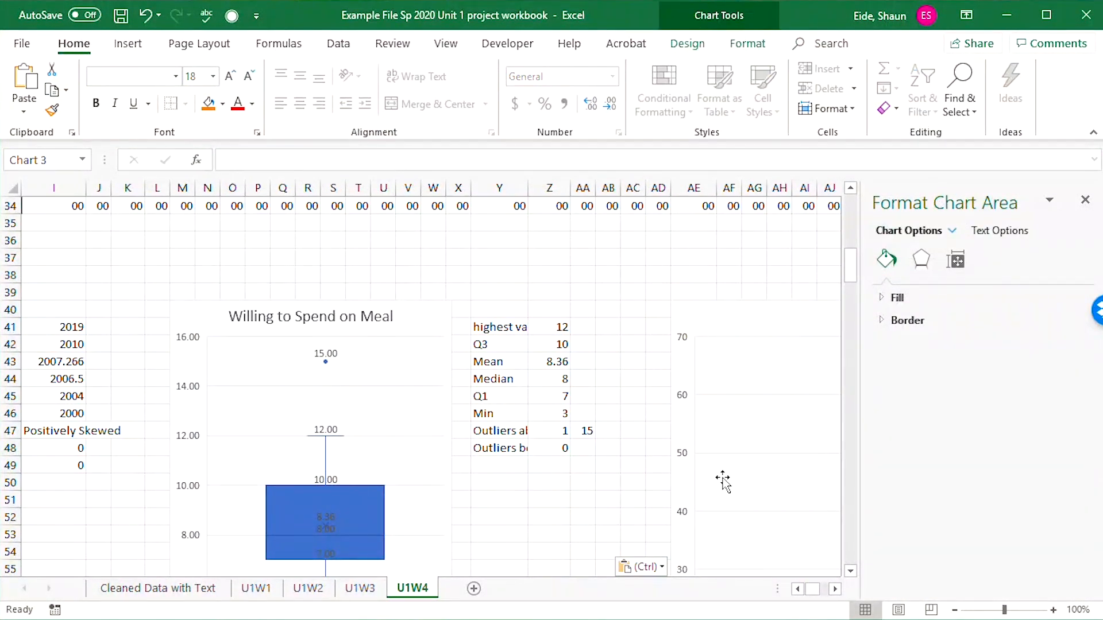
# Title the new box plot on the U1W4 sheet "Travel Time".
pyautogui.scroll(-2, 723, 481)
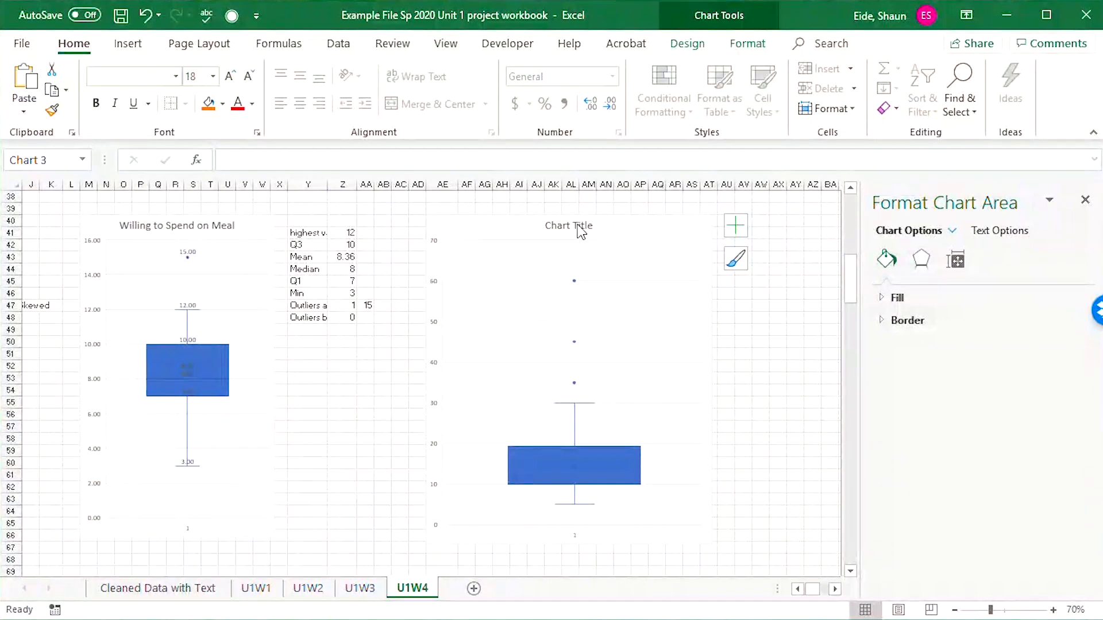
pyautogui.click(581, 231)
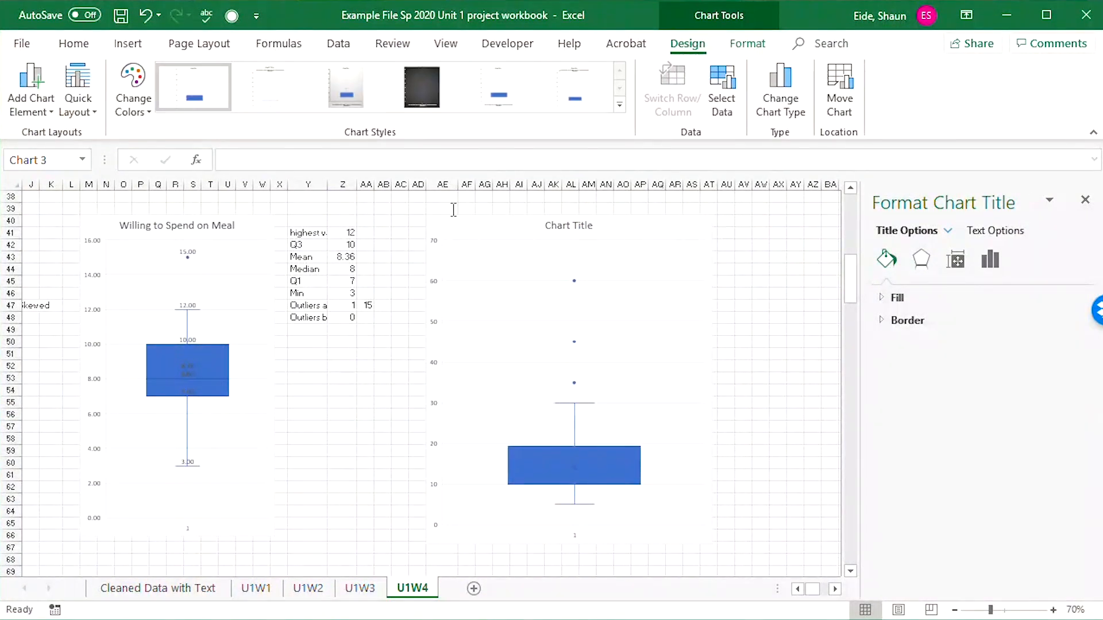
pyautogui.write('Travel Time')
pyautogui.click(444, 223)
# Add data labels to the Travel Time box plot, using the Top position.
pyautogui.click(31, 98)
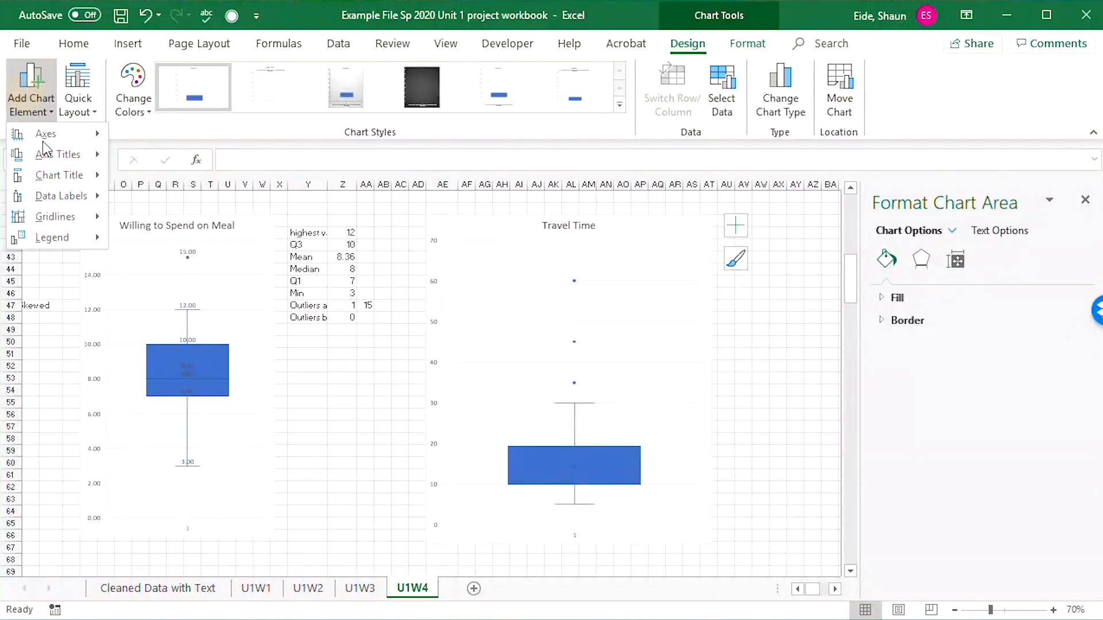
pyautogui.moveTo(54, 197)
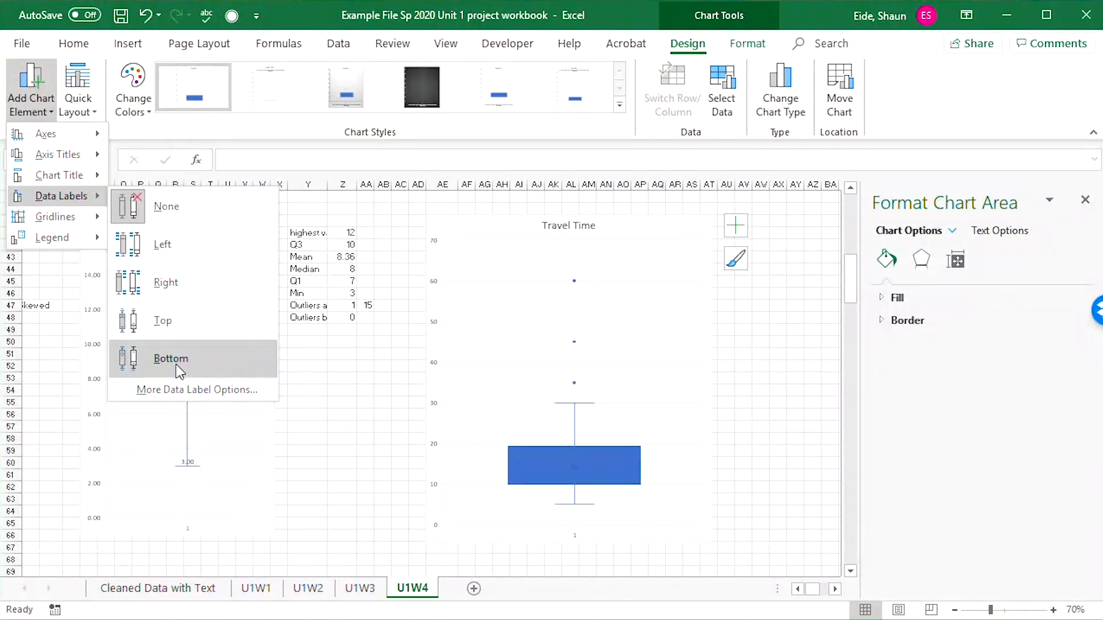
pyautogui.click(163, 321)
pyautogui.scroll(1, 685, 409)
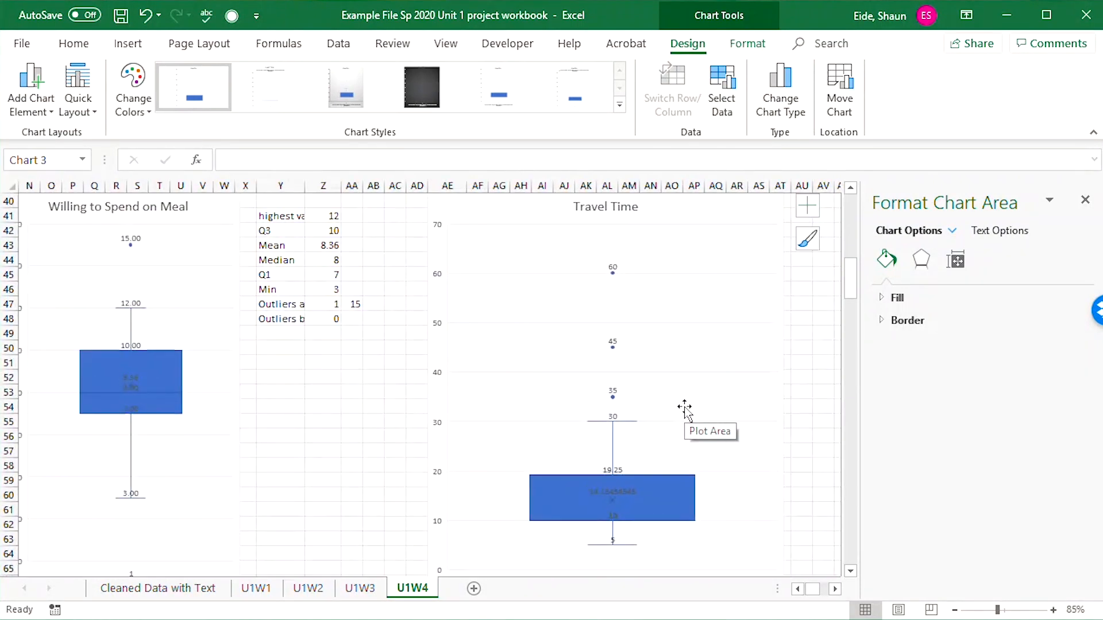
# Copy the summary labels in Y41:Y48 to AV41:AV48 beside the Travel Time box plot.
pyautogui.moveTo(266, 216); pyautogui.dragTo(297, 322)
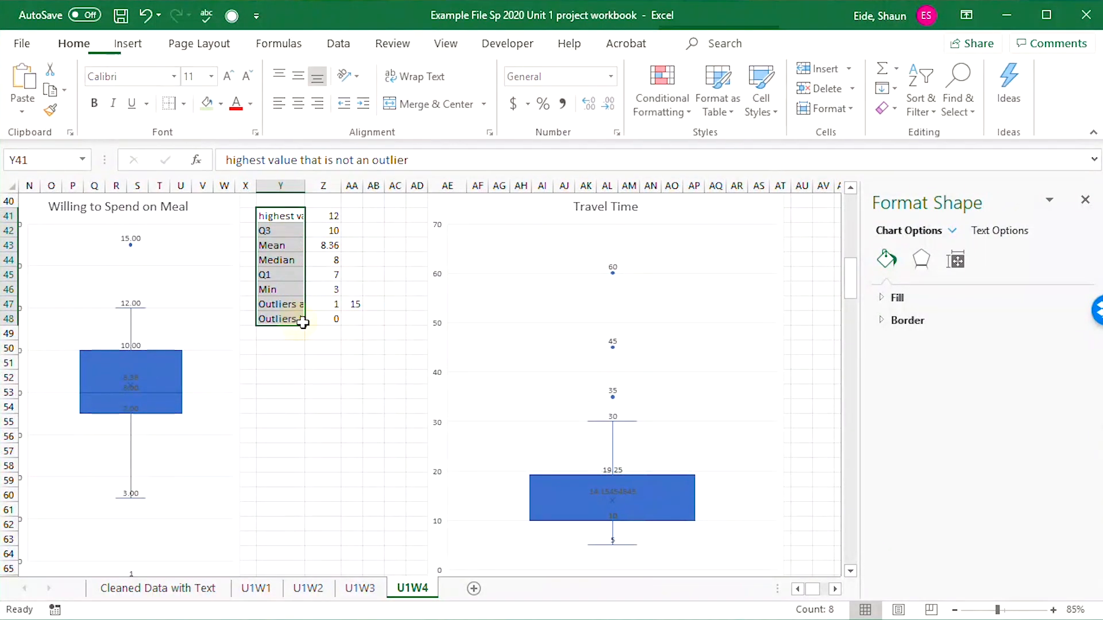
pyautogui.hotkey('ctrl', 'c')
pyautogui.click(830, 242)
pyautogui.click(827, 230)
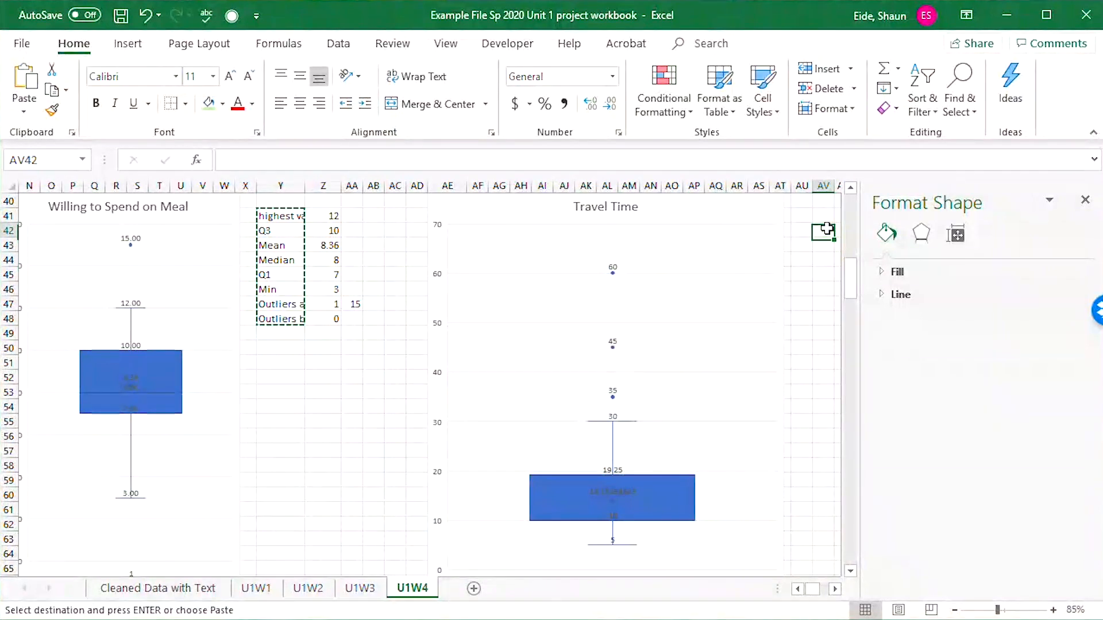
pyautogui.click(823, 215)
pyautogui.hotkey('ctrl', 'v')
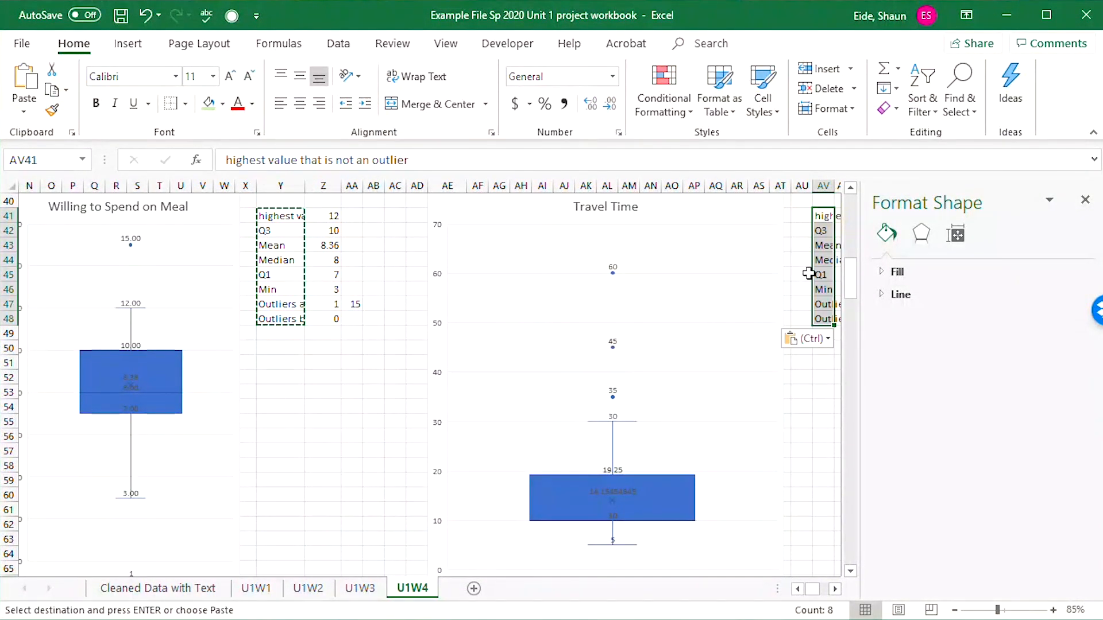
# Enter the highest non-outlier travel time, 30, in AW41 and the Q3 value, 19.25, in AW42.
pyautogui.click(824, 217)
pyautogui.press('Right')
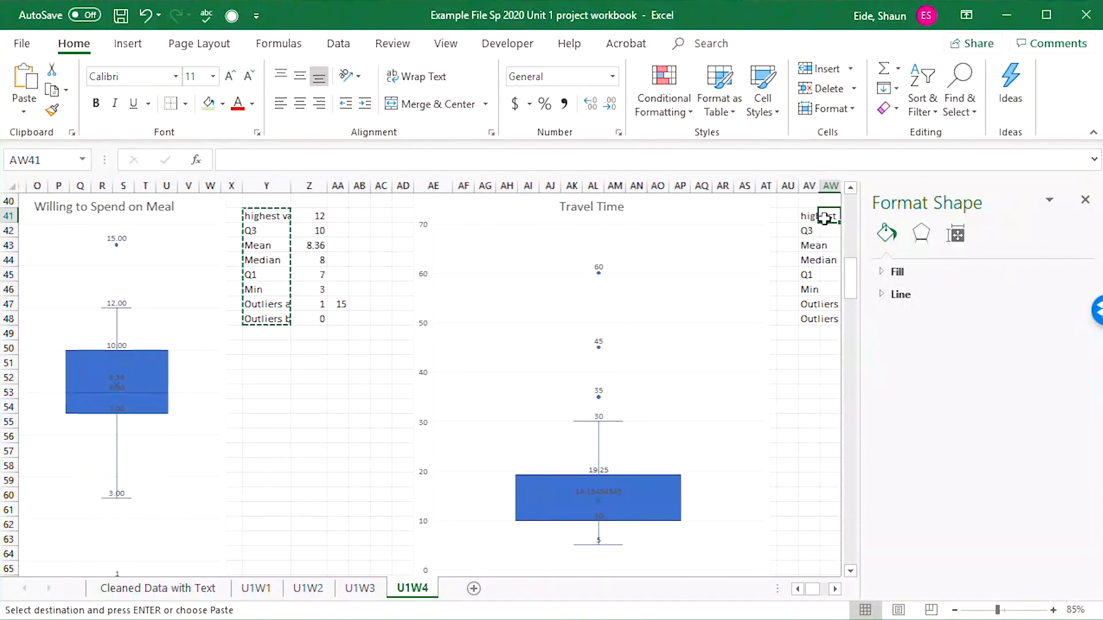
pyautogui.press('Escape')
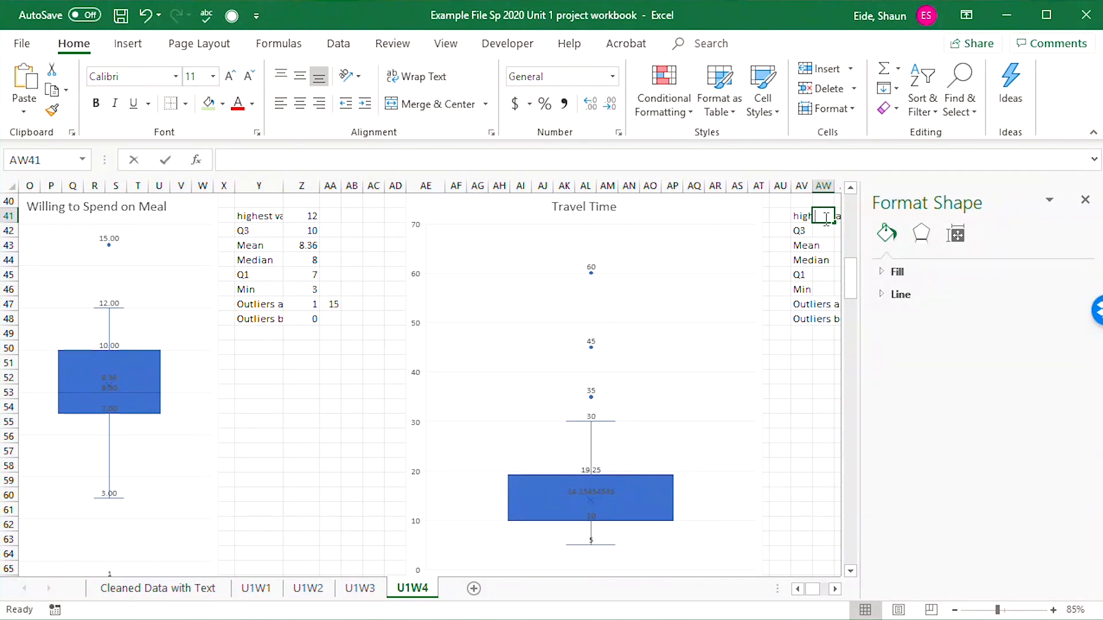
pyautogui.press('Down')
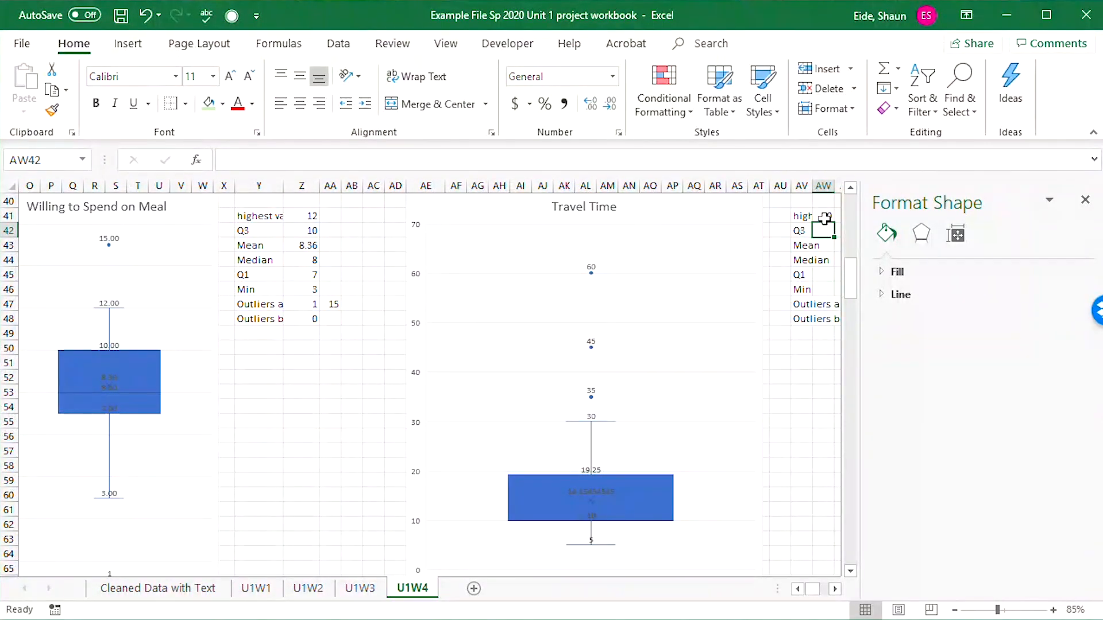
pyautogui.write('19.25')
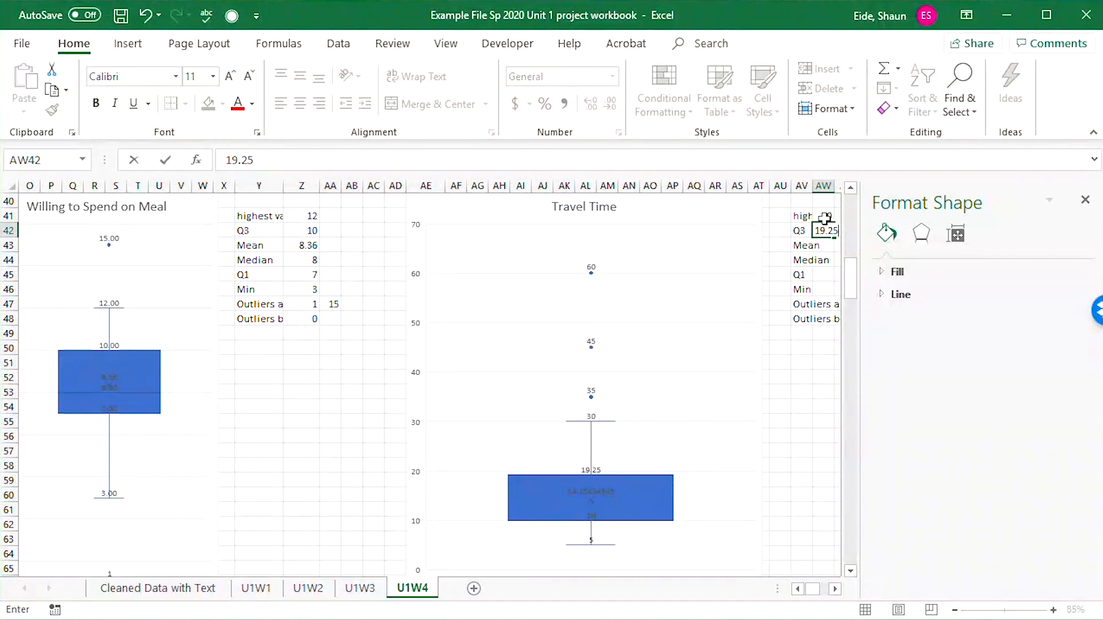
pyautogui.press('Return')
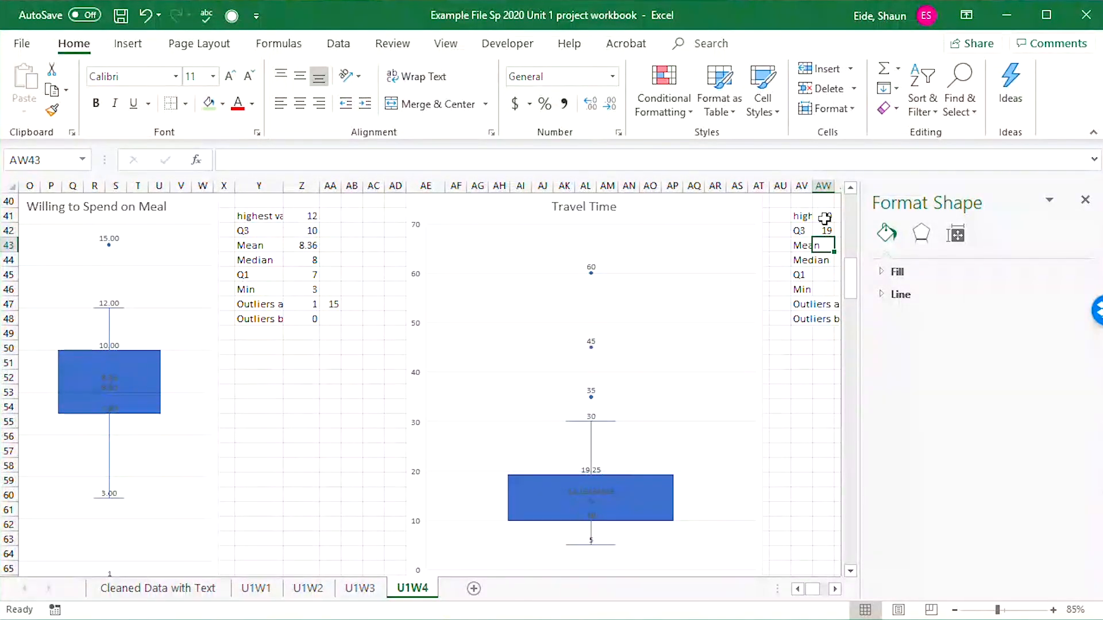
# Enter the mean travel time, 14.1545, in AW43.
pyautogui.write('14.')
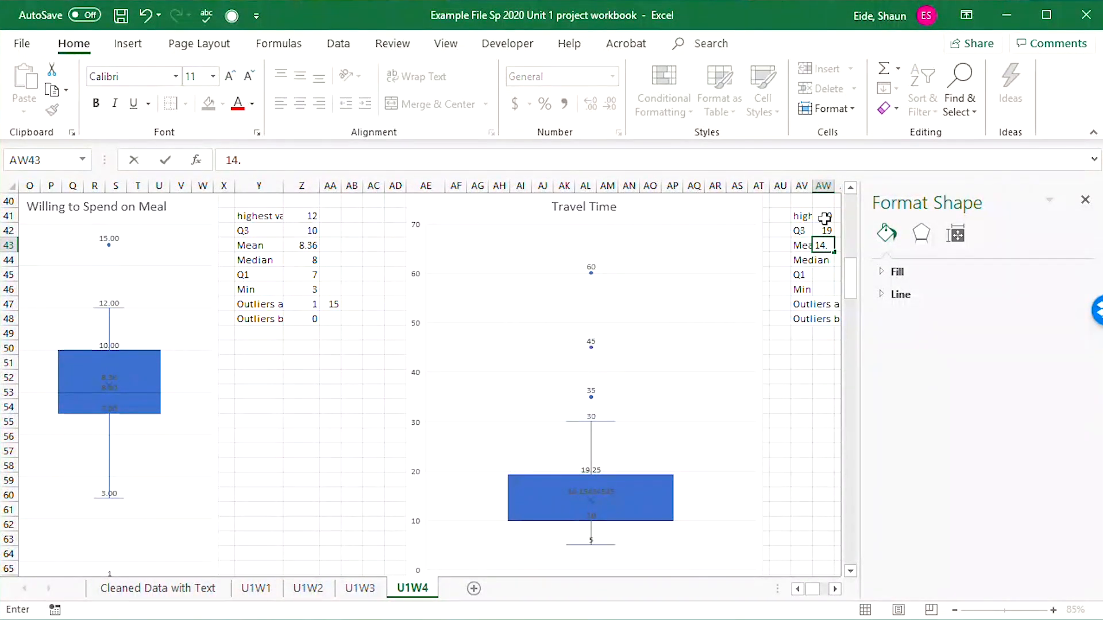
pyautogui.write('1545')
pyautogui.scroll(-9, 783, 357)
pyautogui.scroll(5, 810, 377)
pyautogui.scroll(4, 810, 376)
pyautogui.click(810, 388)
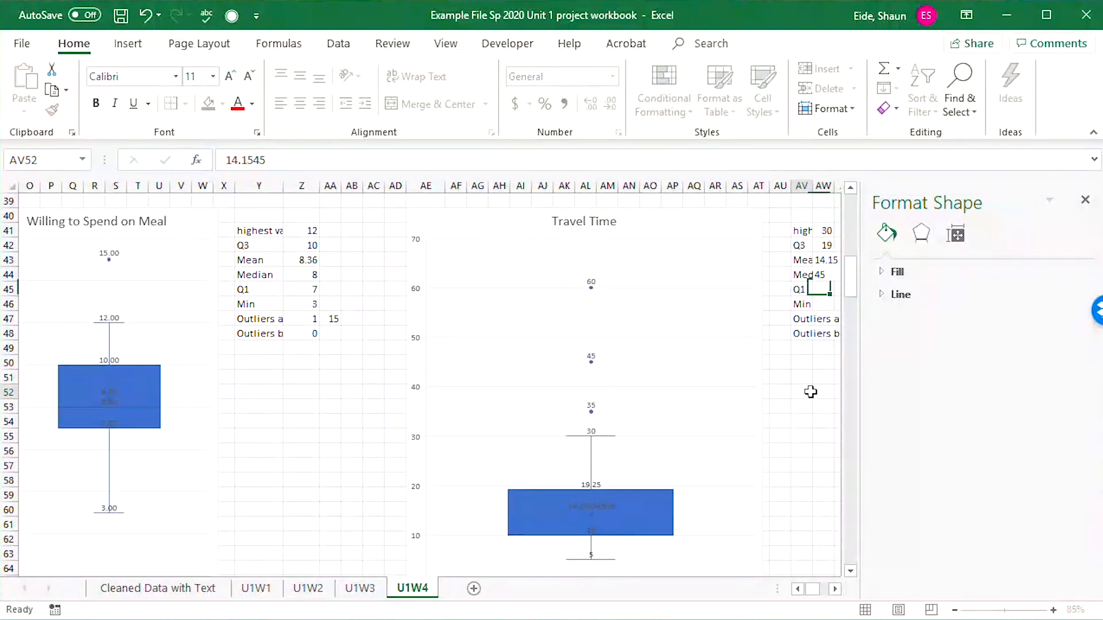
pyautogui.click(820, 263)
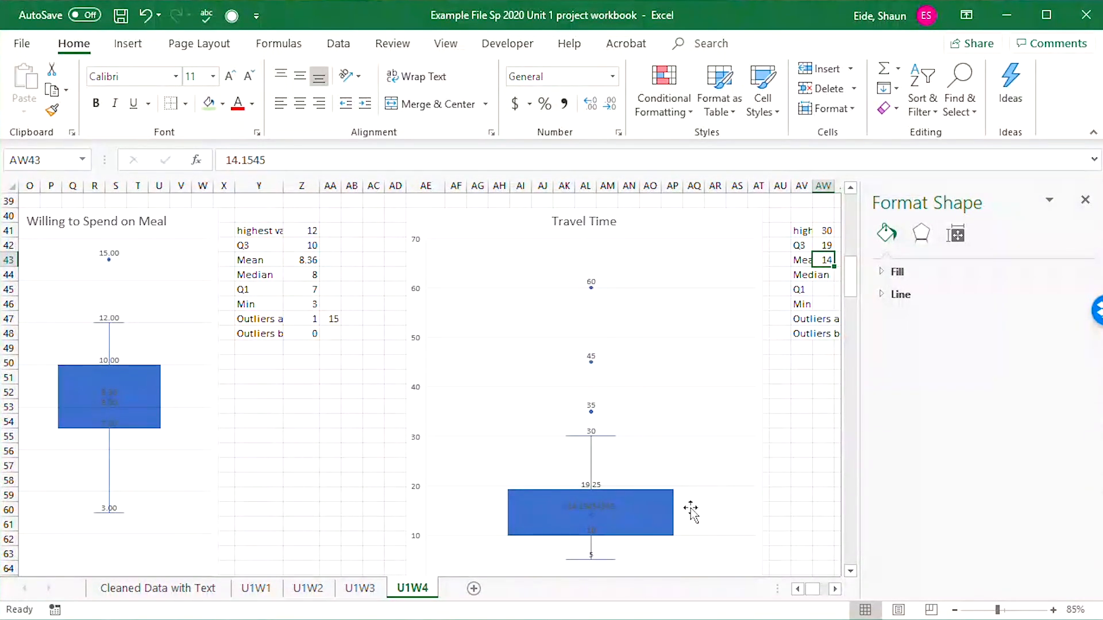
# Examine the Travel Time box plot closely for its median and first quartile labels.
pyautogui.keyDown('ctrl'); pyautogui.scroll(4, 632, 515); pyautogui.keyUp('ctrl')
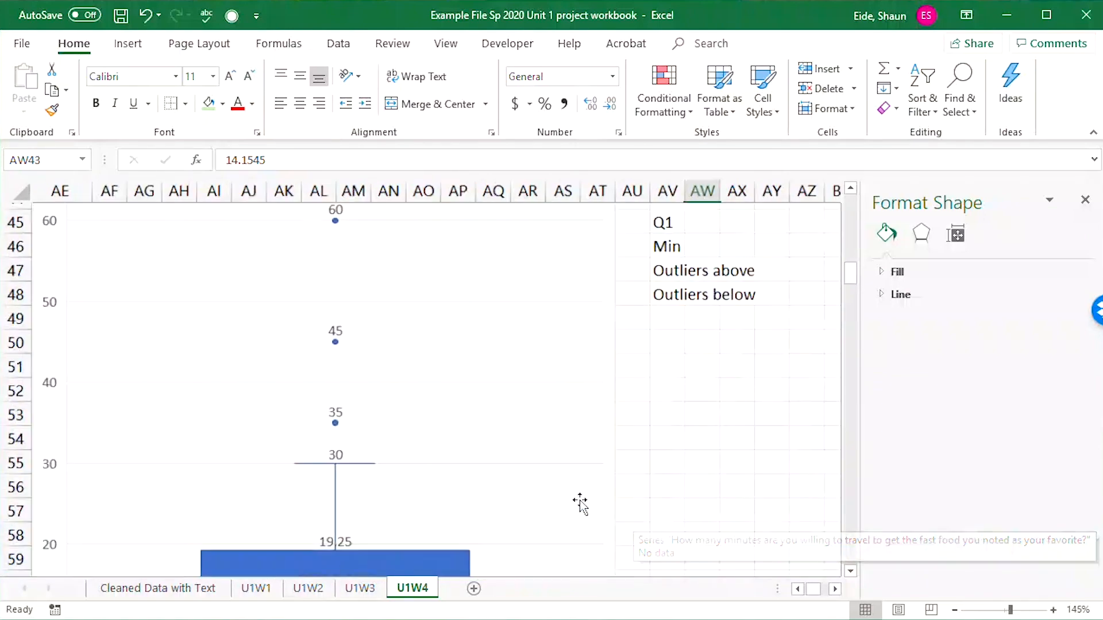
pyautogui.scroll(-3, 514, 450)
pyautogui.keyDown('ctrl'); pyautogui.scroll(1, 431, 414); pyautogui.keyUp('ctrl')
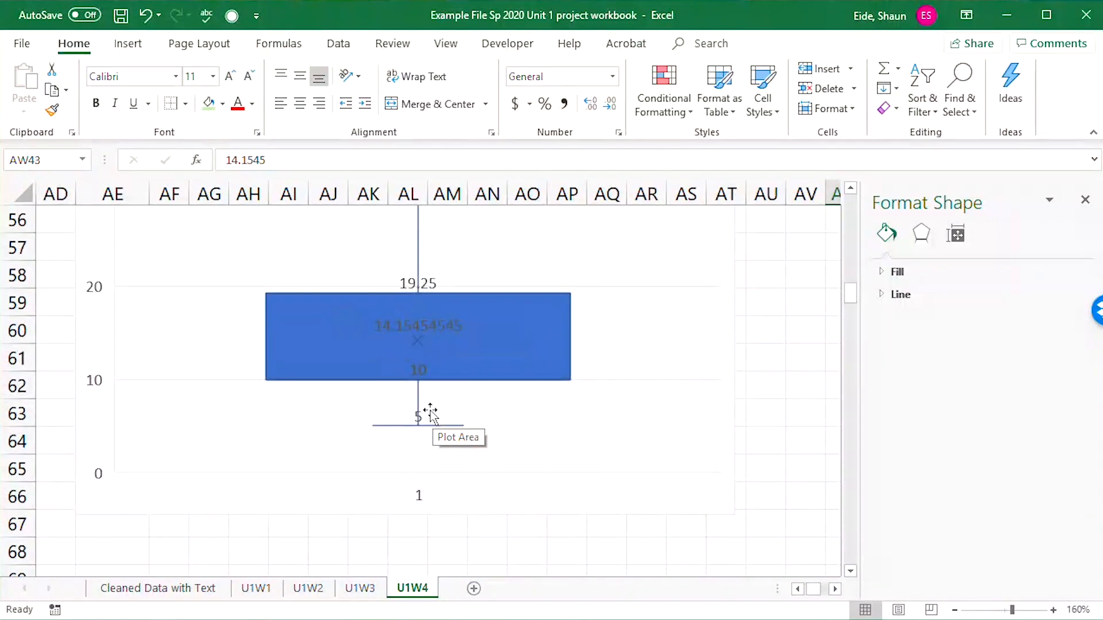
pyautogui.keyDown('ctrl'); pyautogui.scroll(2, 430, 413); pyautogui.keyUp('ctrl')
pyautogui.scroll(1, 351, 402)
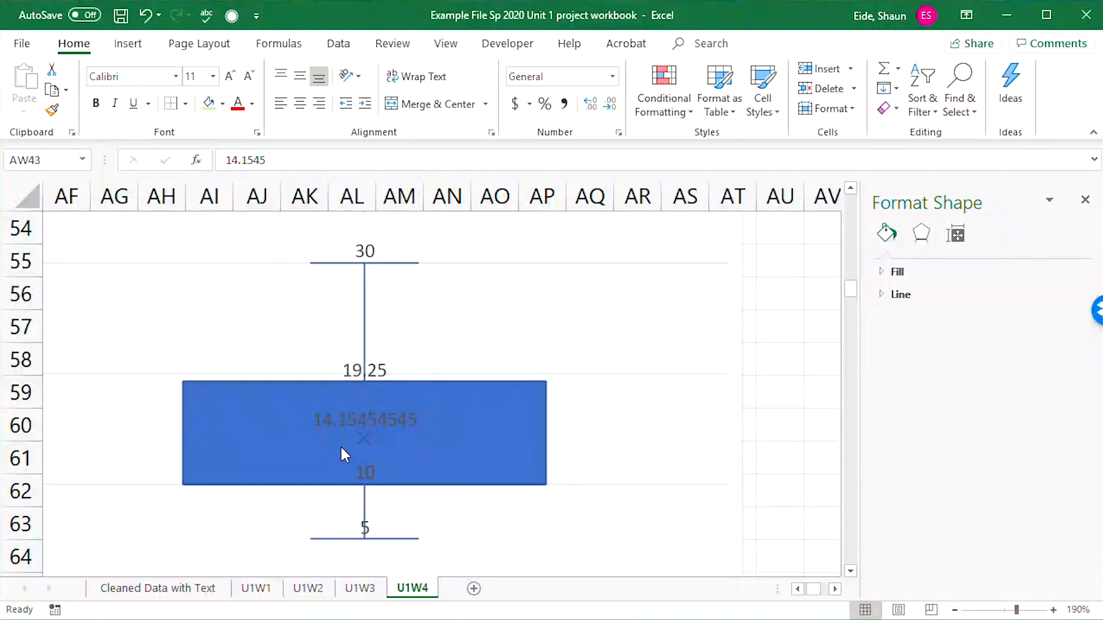
pyautogui.keyDown('ctrl'); pyautogui.scroll(-6, 343, 453); pyautogui.keyUp('ctrl')
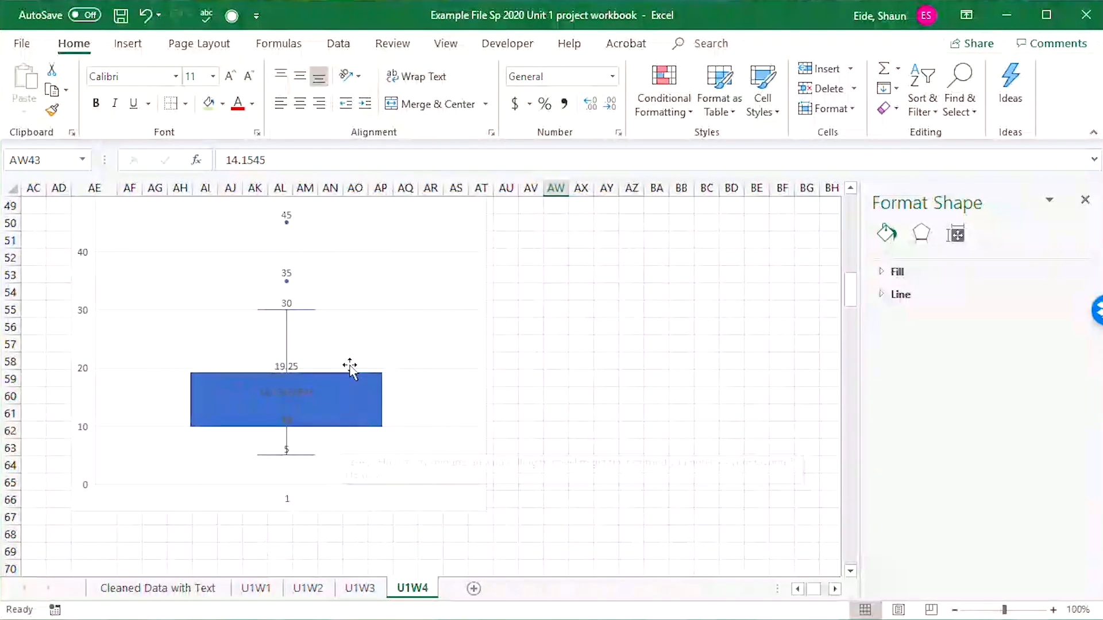
pyautogui.scroll(4, 402, 368)
pyautogui.click(583, 340)
pyautogui.keyDown('ctrl'); pyautogui.scroll(-1, 443, 426); pyautogui.keyUp('ctrl')
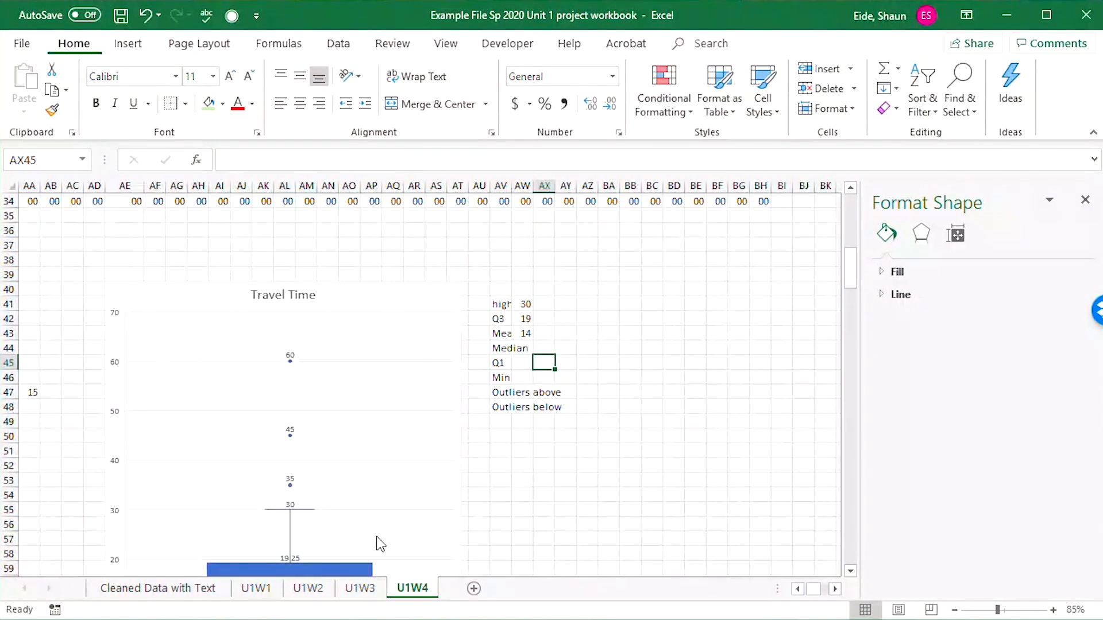
pyautogui.moveTo(556, 493); pyautogui.dragTo(519, 510)
pyautogui.scroll(-2, 518, 501)
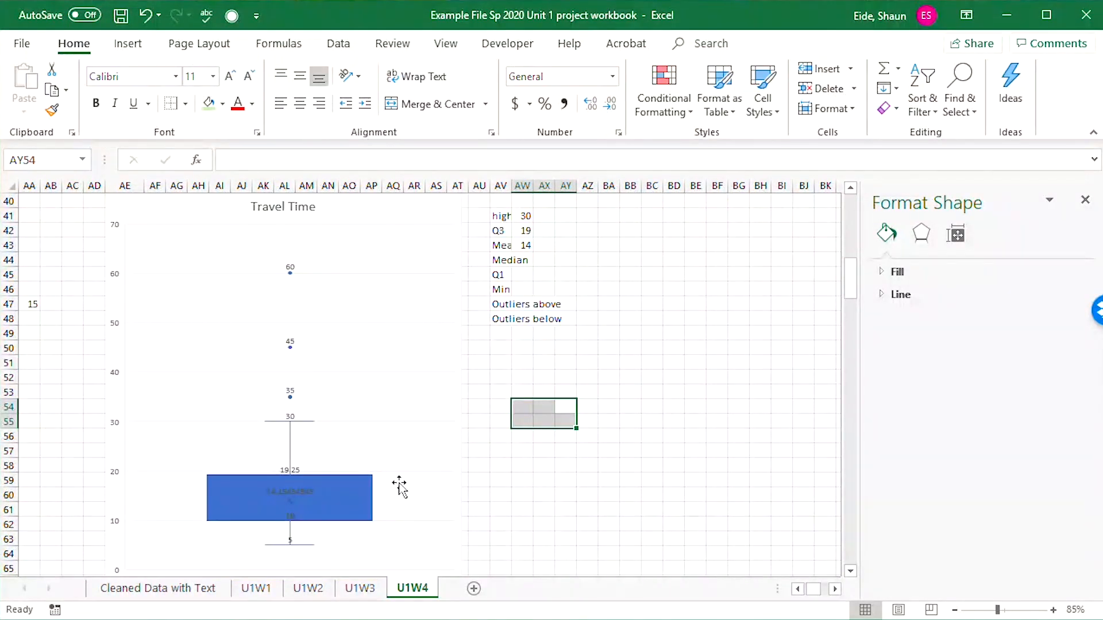
# Check the median of the travel minutes data in O2 on the Cleaned Data with Text sheet.
pyautogui.click(360, 588)
pyautogui.click(256, 588)
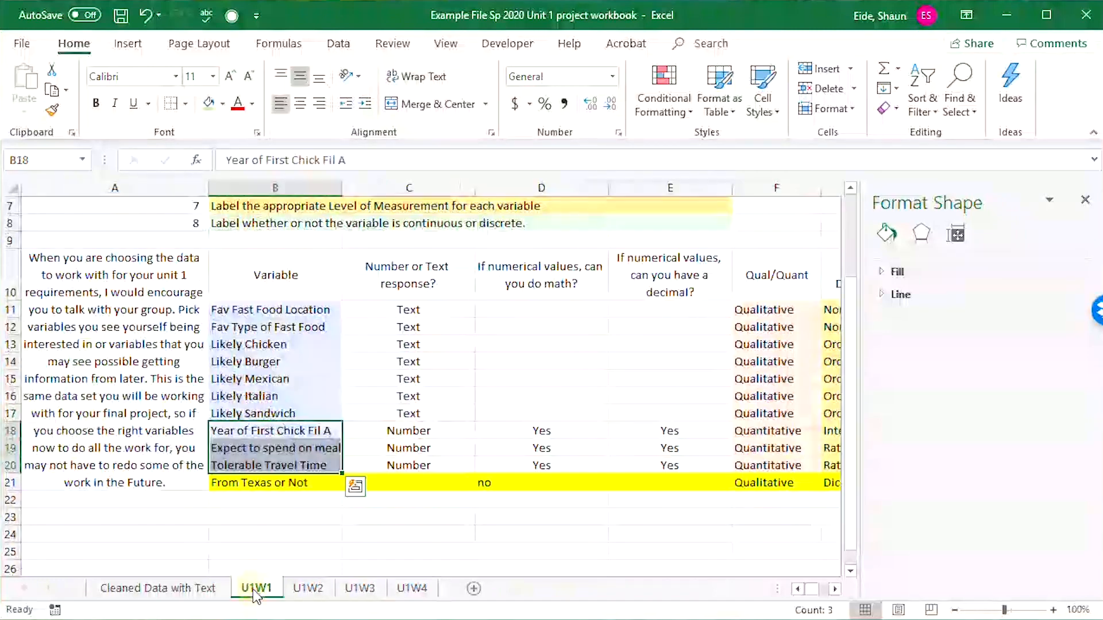
pyautogui.click(158, 588)
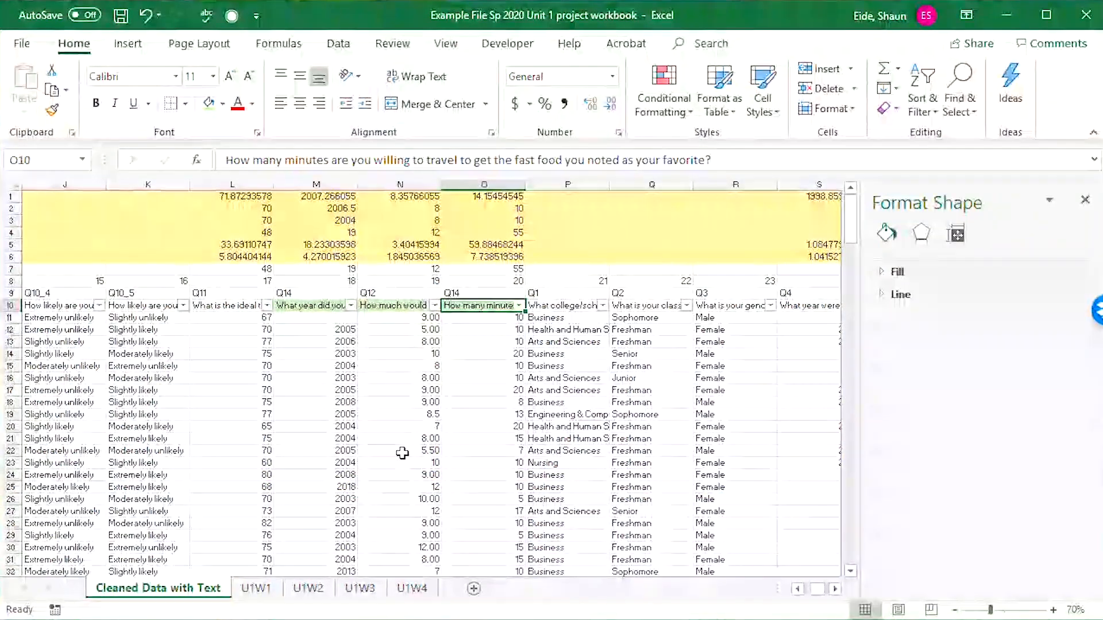
pyautogui.click(402, 453)
pyautogui.click(488, 354)
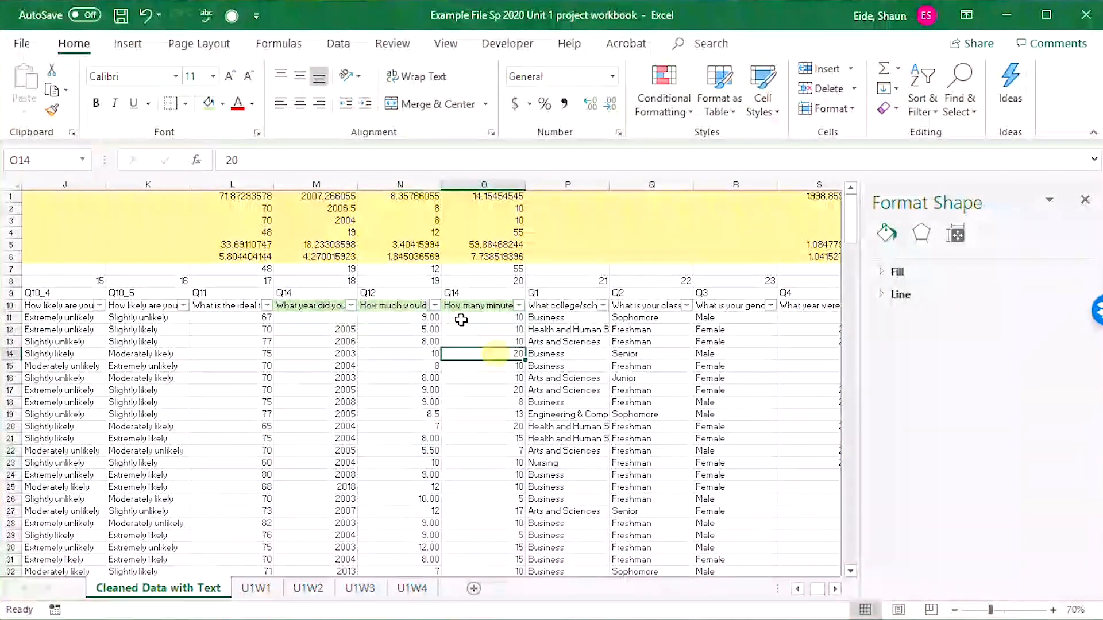
pyautogui.click(492, 209)
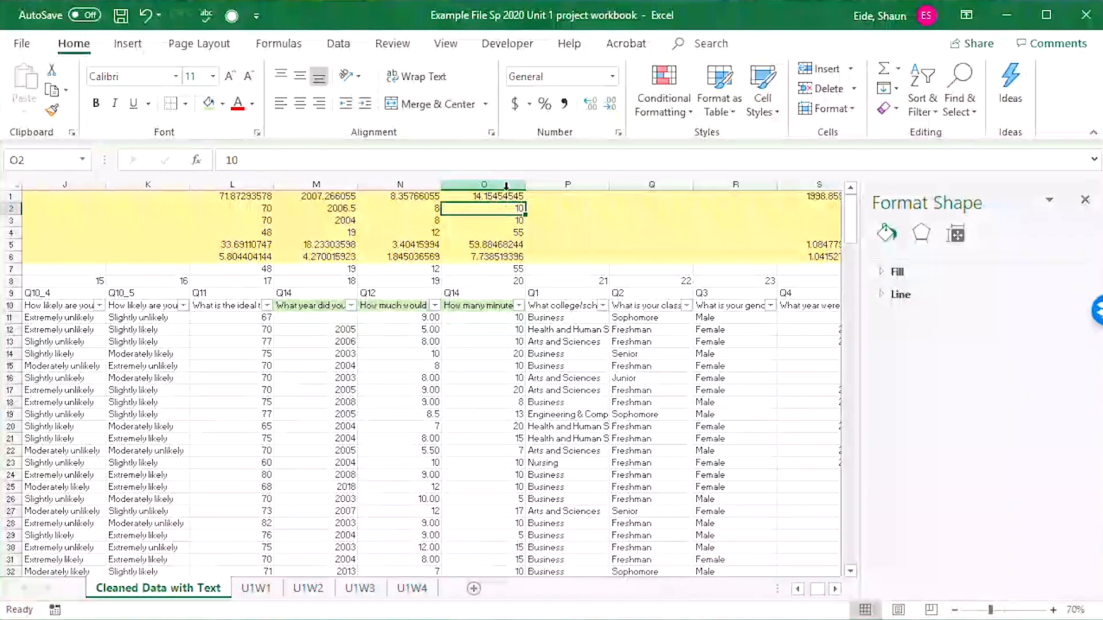
pyautogui.moveTo(501, 226)
pyautogui.mouseDown()
pyautogui.moveTo(5, 221)
pyautogui.moveTo(64, 206)
pyautogui.moveTo(43, 211)
pyautogui.moveTo(816, 209)
pyautogui.moveTo(473, 206)
pyautogui.moveTo(505, 208)
pyautogui.mouseUp()
pyautogui.click(501, 207)
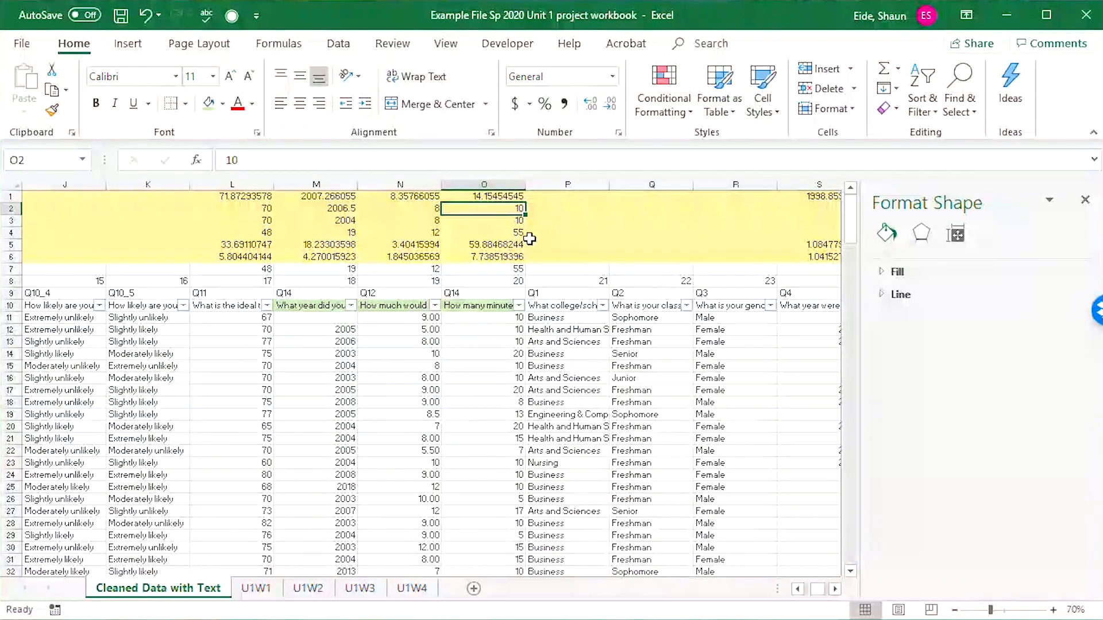
# On the U1W4 sheet, enter 10 as the travel time median in AW44 and 10 as Q1 in AW45.
pyautogui.click(414, 588)
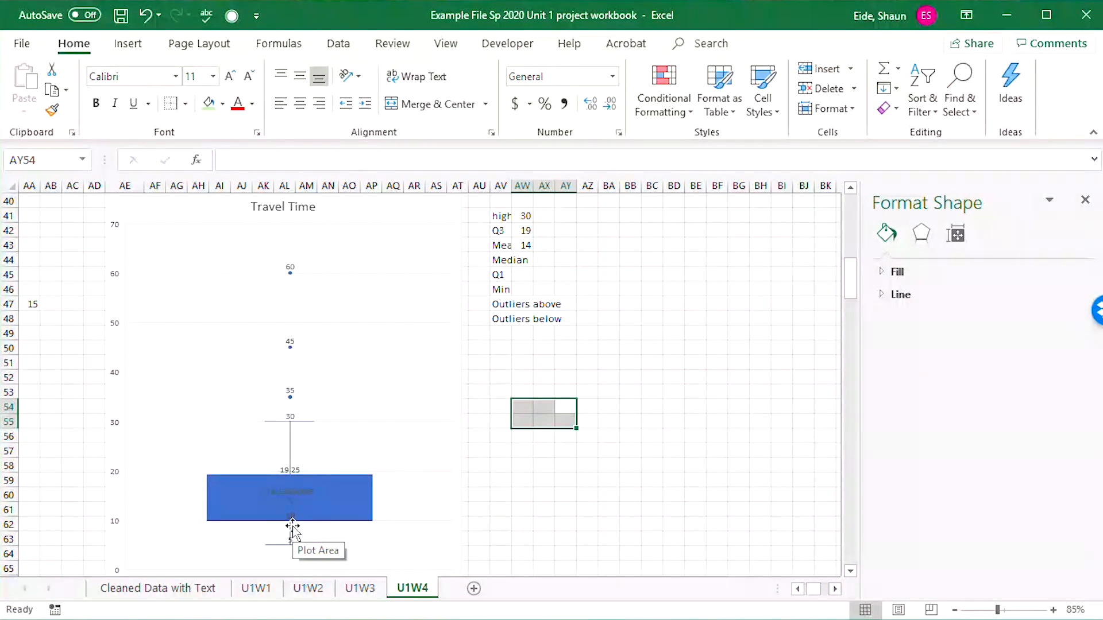
pyautogui.click(544, 352)
pyautogui.click(531, 264)
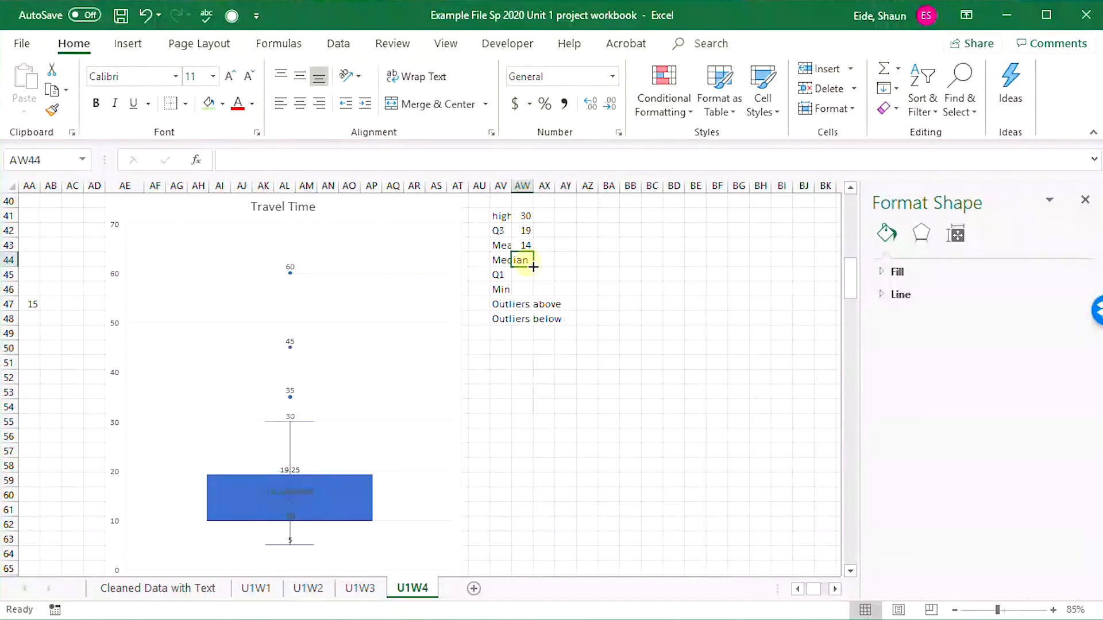
pyautogui.write('10')
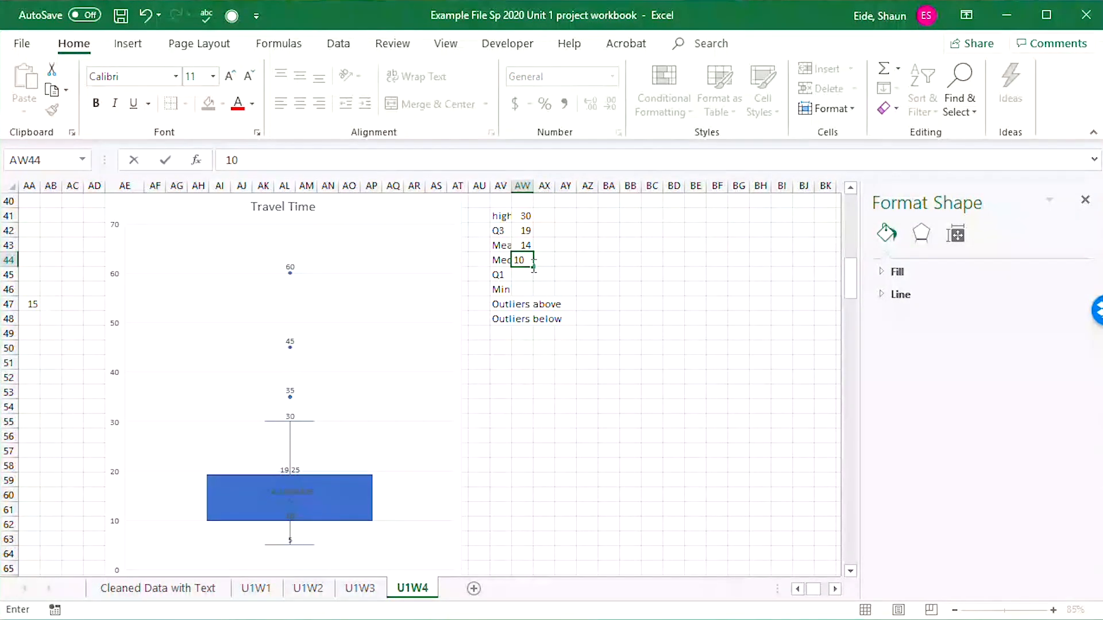
pyautogui.press('Return')
pyautogui.write('10')
pyautogui.press('Return')
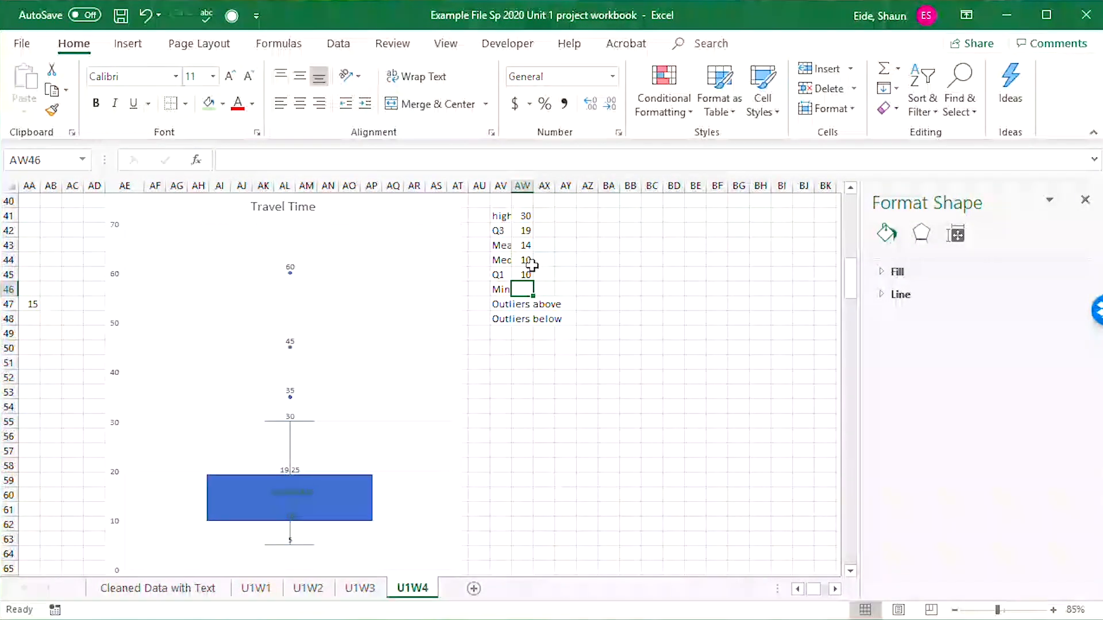
# Widen column AV to fit more of its labels and enter the minimum travel time, 5, in AW46.
pyautogui.click(531, 264)
pyautogui.moveTo(510, 192); pyautogui.dragTo(534, 189)
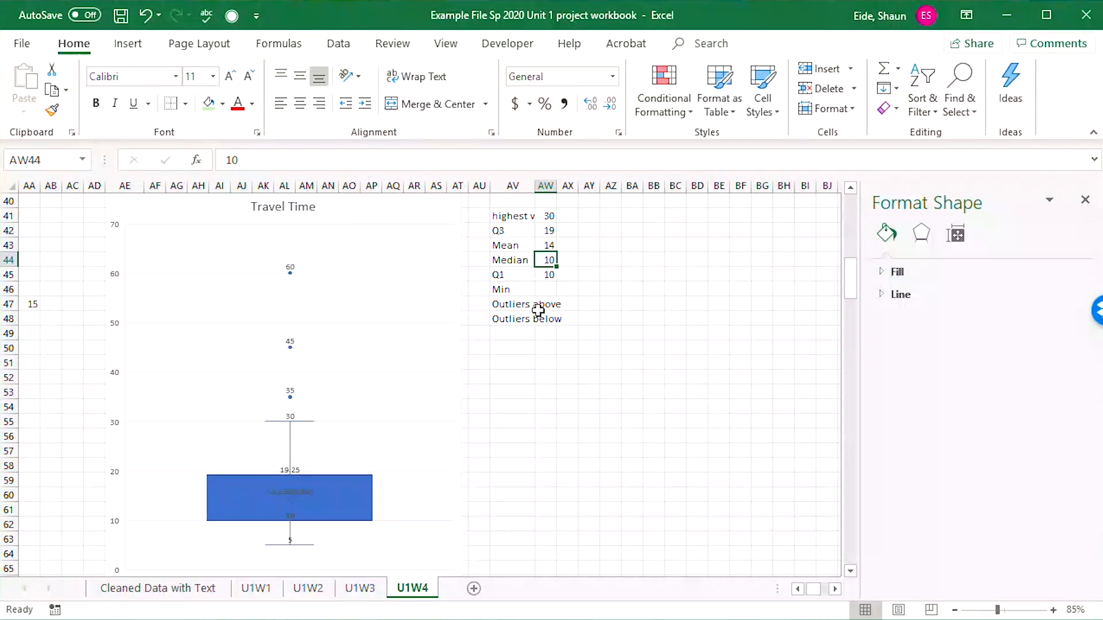
pyautogui.click(545, 287)
pyautogui.scroll(-2, 328, 529)
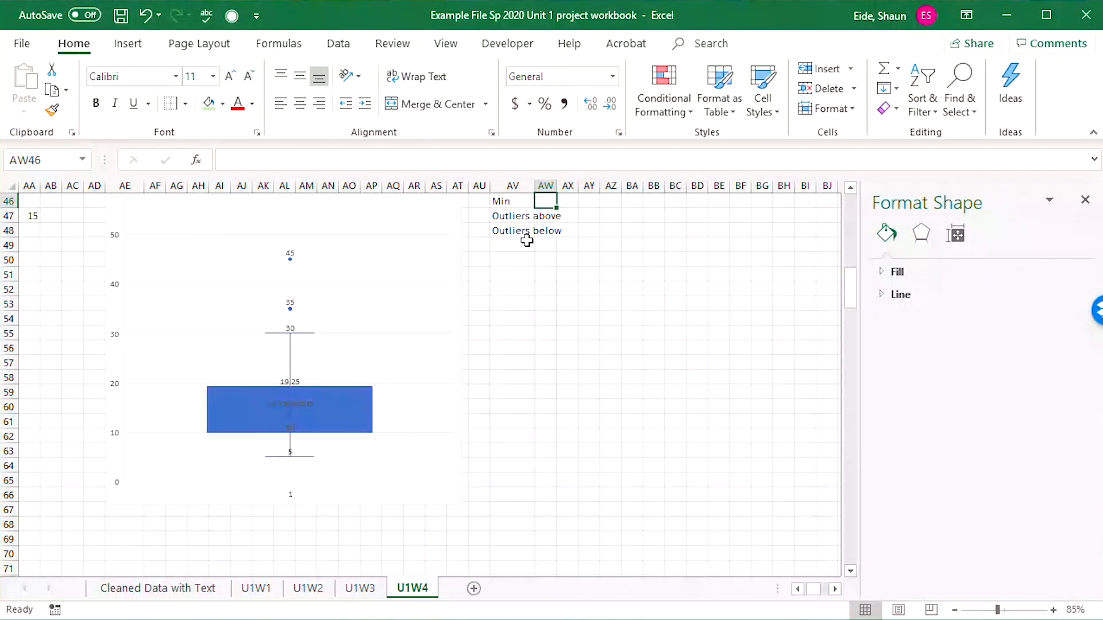
pyautogui.scroll(2, 556, 255)
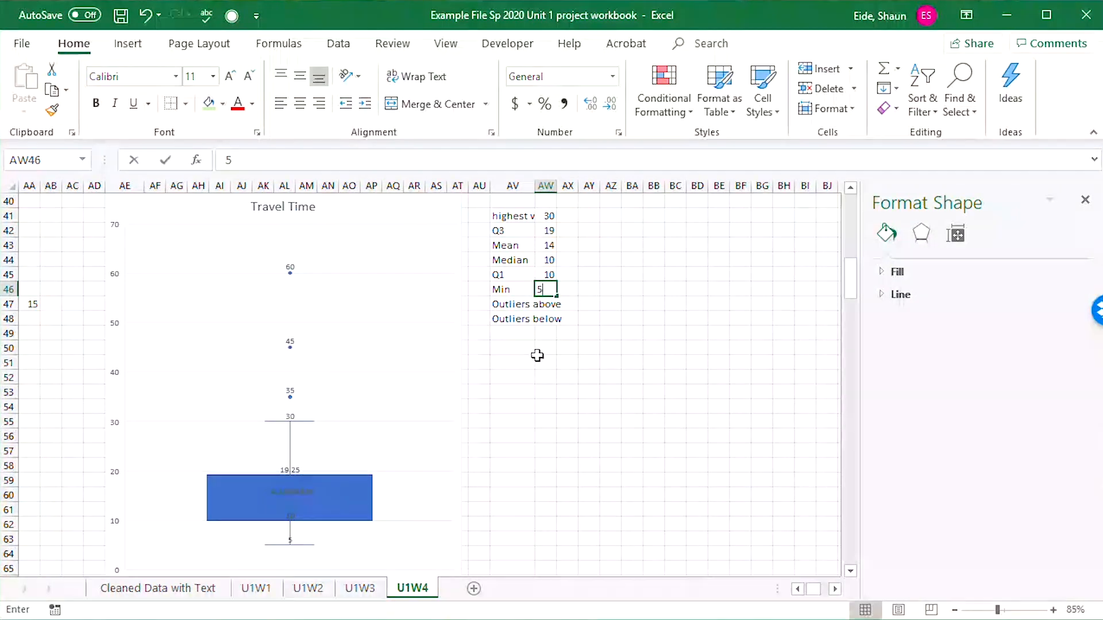
pyautogui.write('5')
pyautogui.press('Return')
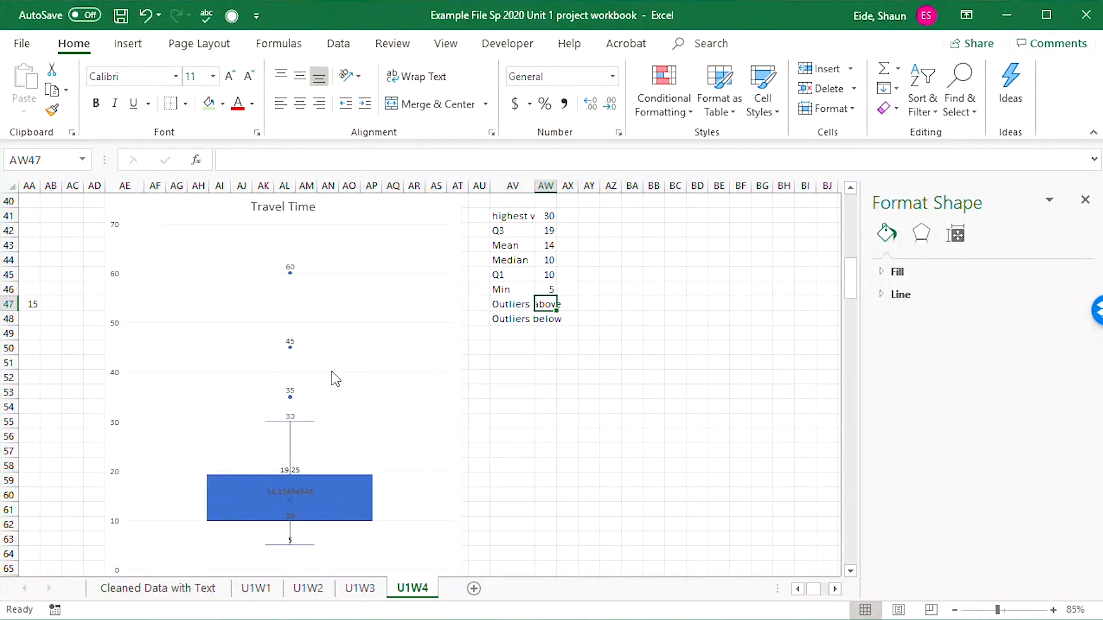
# Enter 3 outliers above in AW47 with their values 35, 45 and 60 in AX47 to AZ47, and 0 outliers below in AW48.
pyautogui.write('3')
pyautogui.press('Tab')
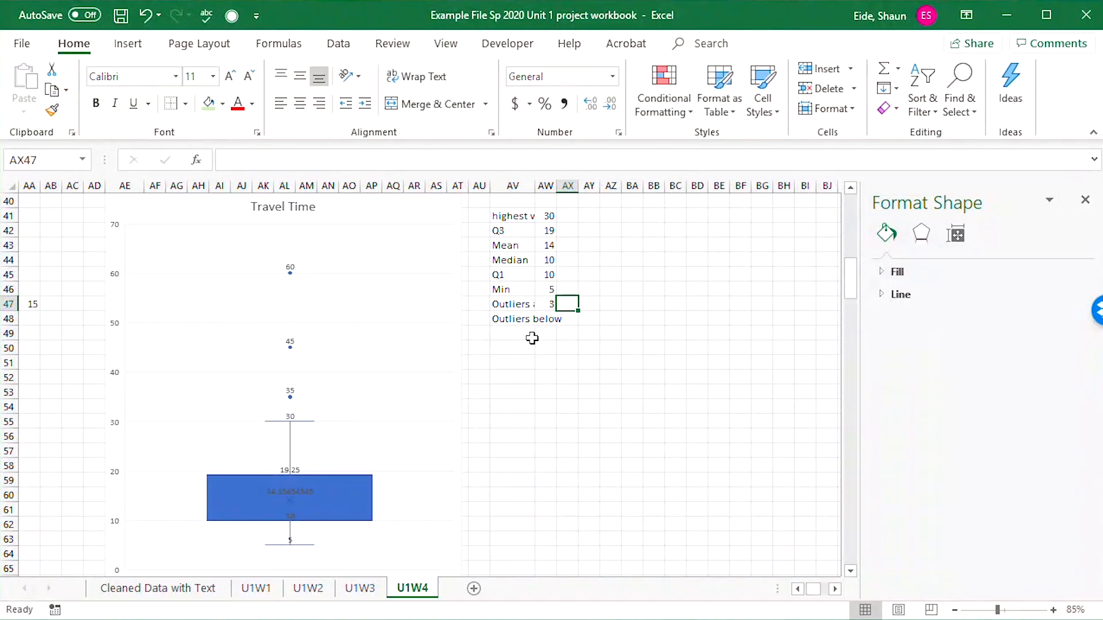
pyautogui.write('35')
pyautogui.press('Tab')
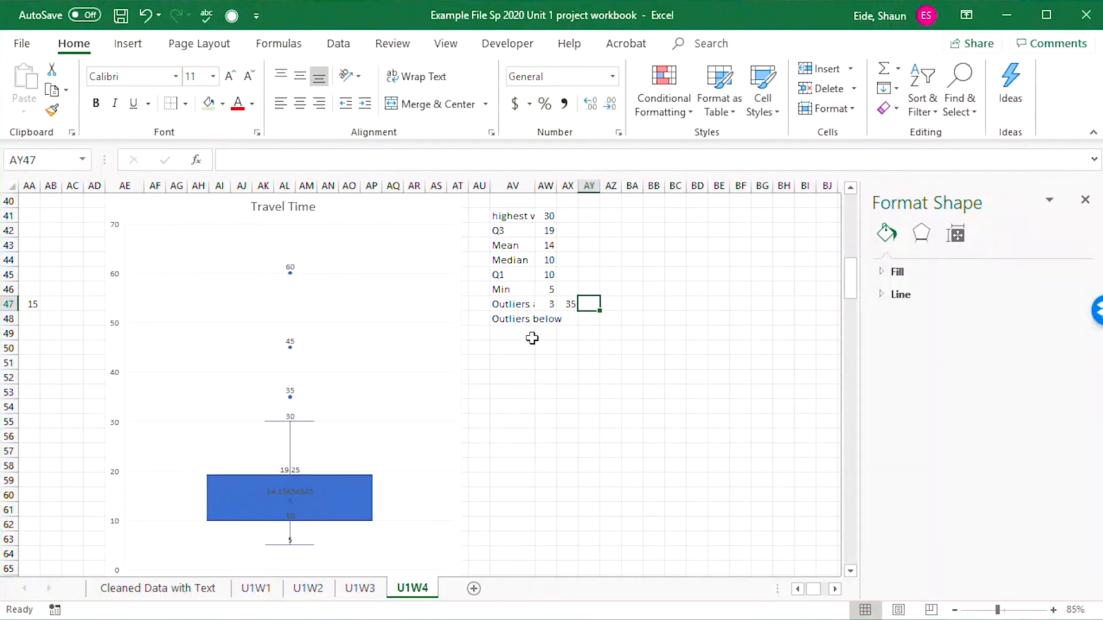
pyautogui.write('45')
pyautogui.press('Tab')
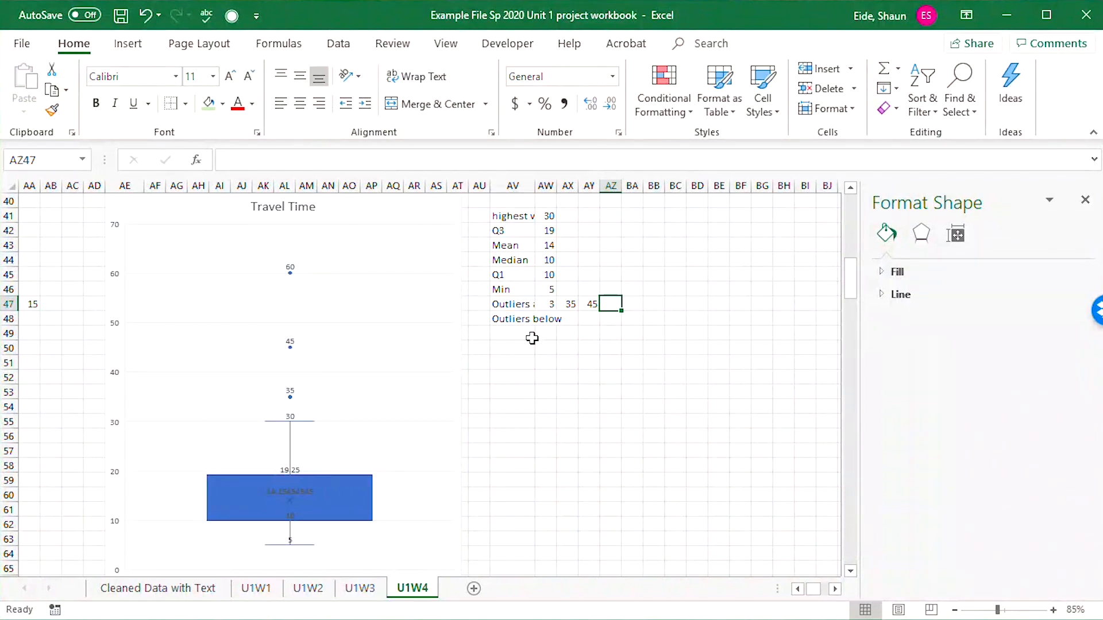
pyautogui.write('60')
pyautogui.press('Return')
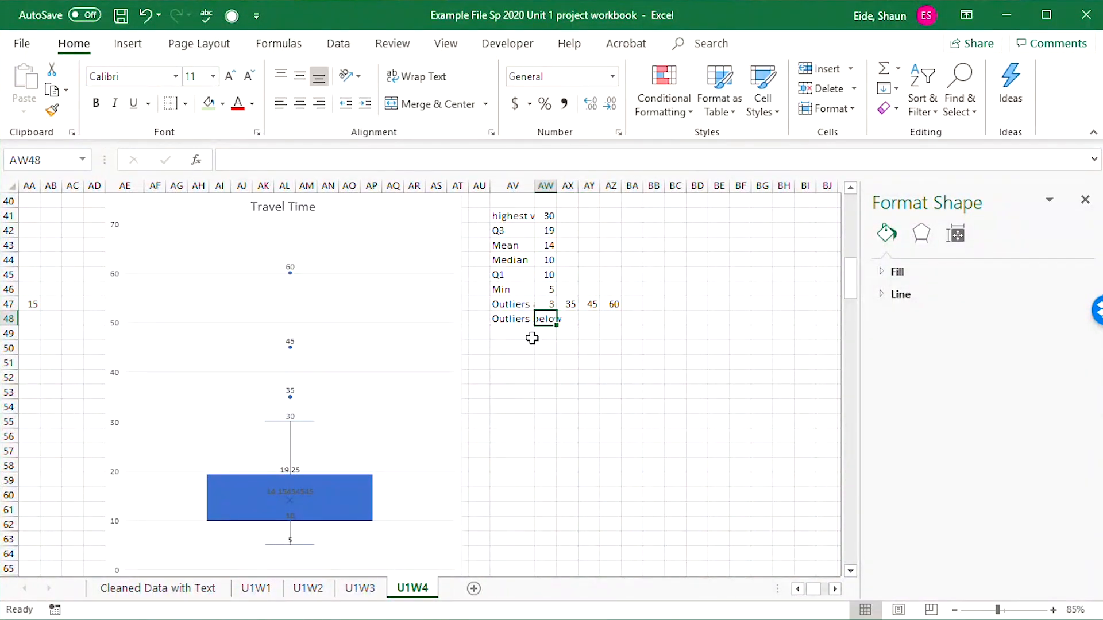
pyautogui.write('0')
# Add the label Skew in AV49 and enter Positively Skewed beside it in AW49.
pyautogui.click(532, 338)
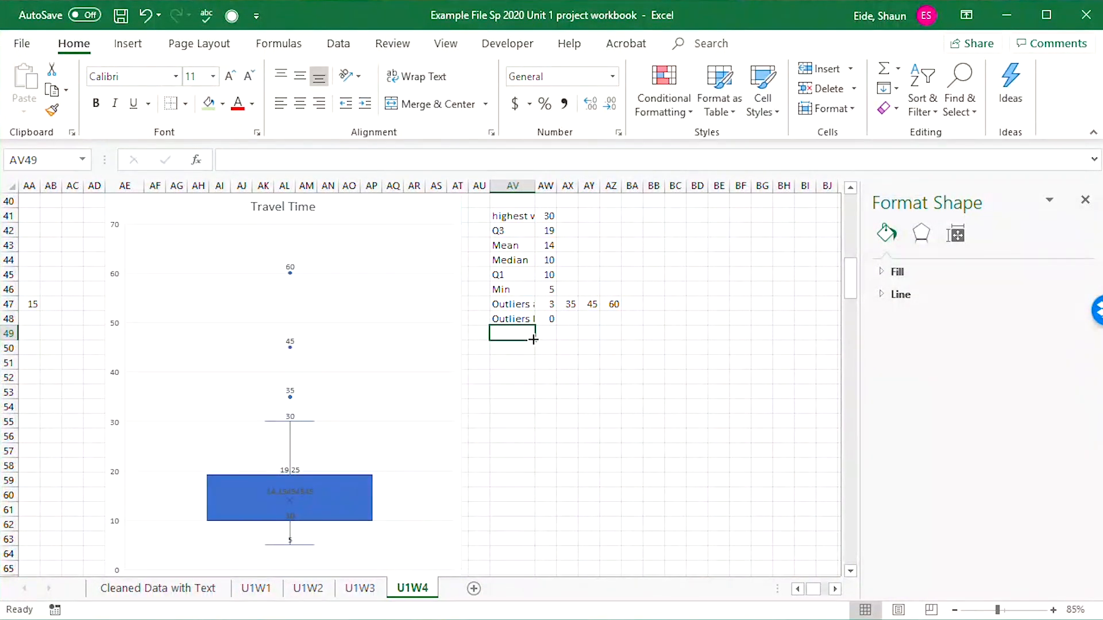
pyautogui.write('Skew')
pyautogui.press('Tab')
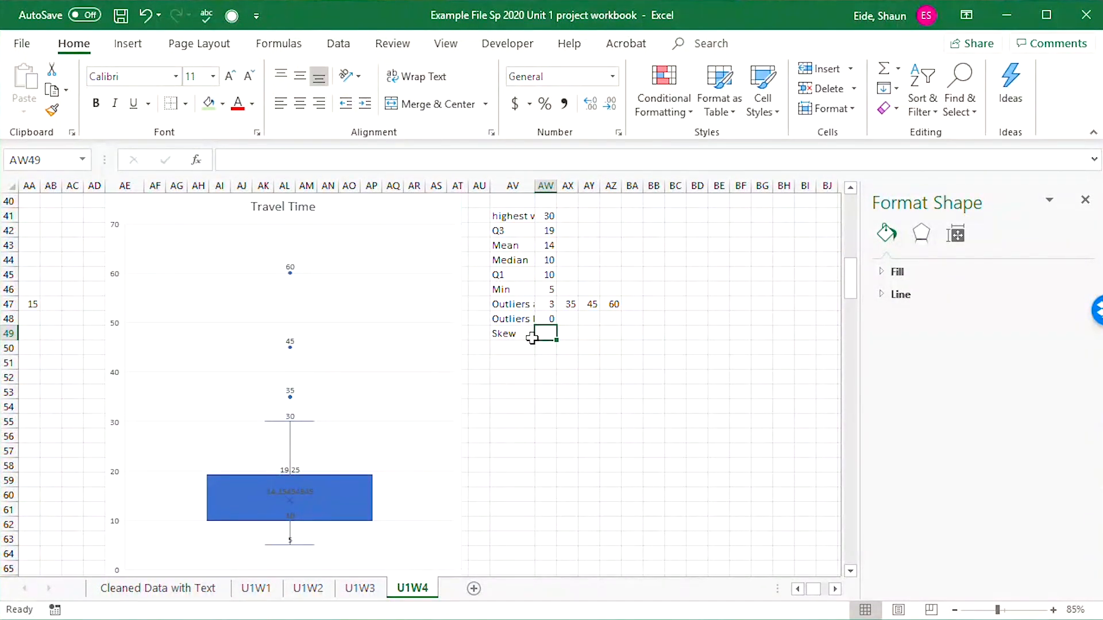
pyautogui.write('Positively ')
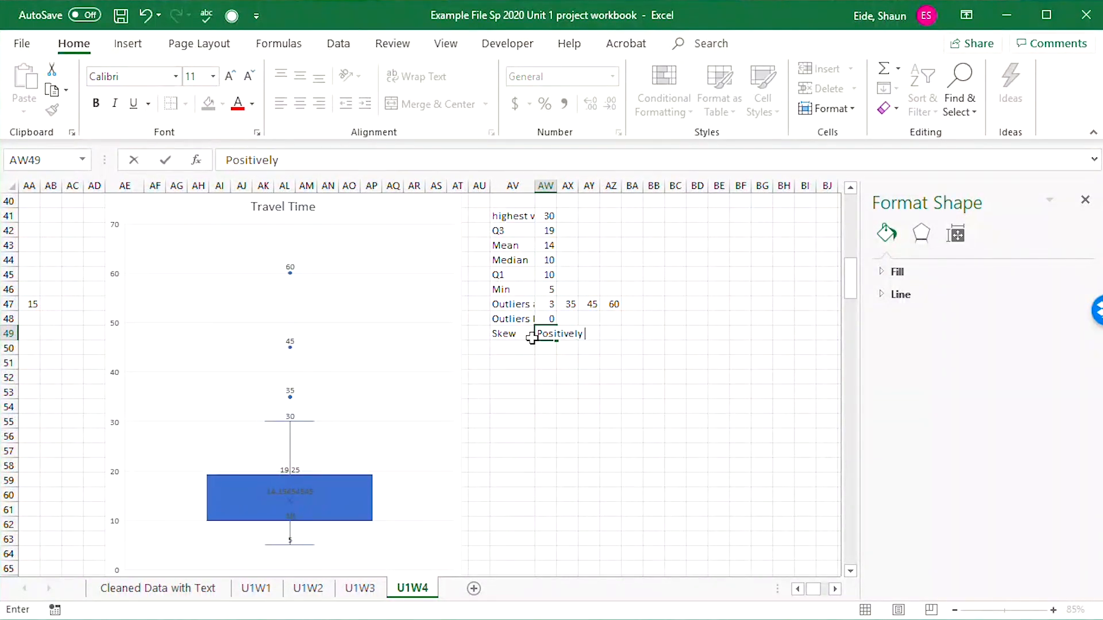
pyautogui.write('Skewed')
pyautogui.press('Tab')
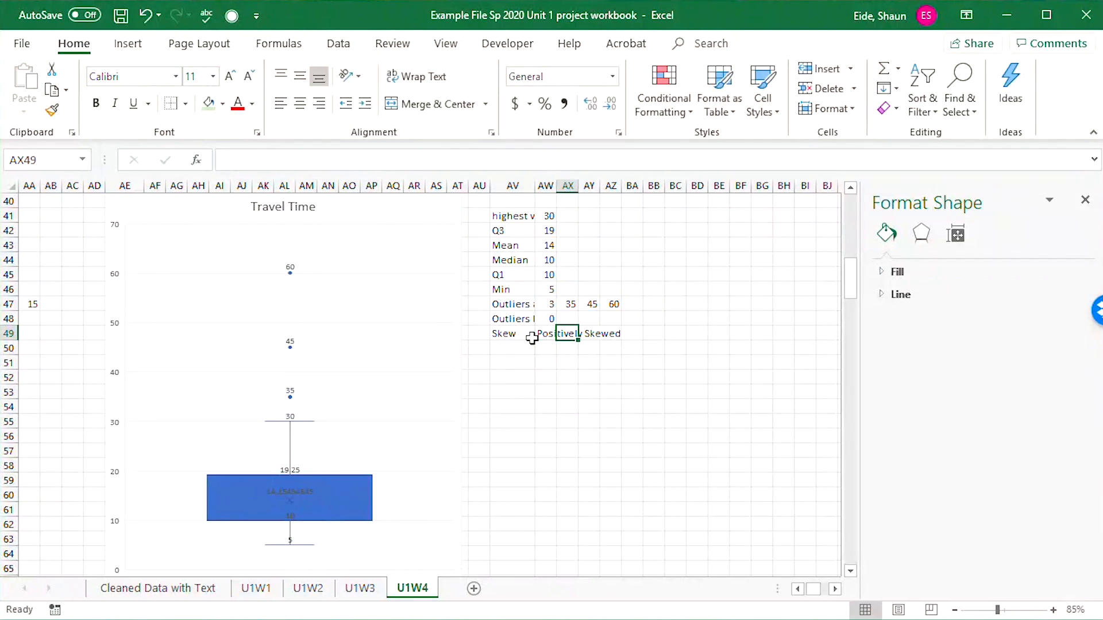
# Look over the earlier box plots' statistics and examine the Travel Time box plot's quartile, mean and median labels up close.
pyautogui.moveTo(568, 438); pyautogui.dragTo(569, 423)
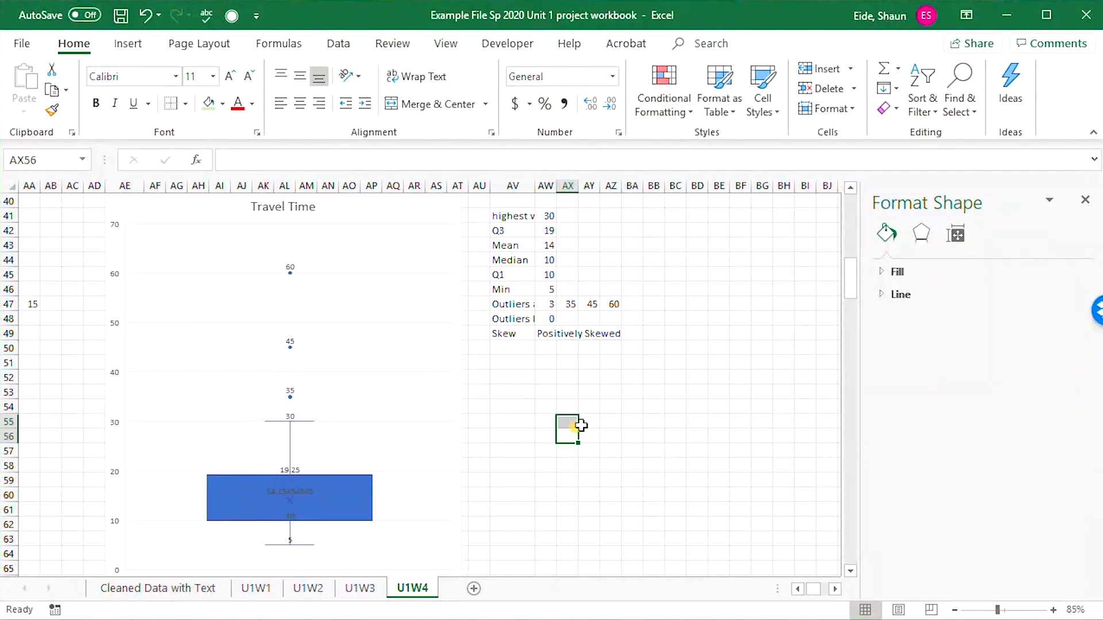
pyautogui.click(797, 589)
pyautogui.click(797, 589)
pyautogui.click(798, 589)
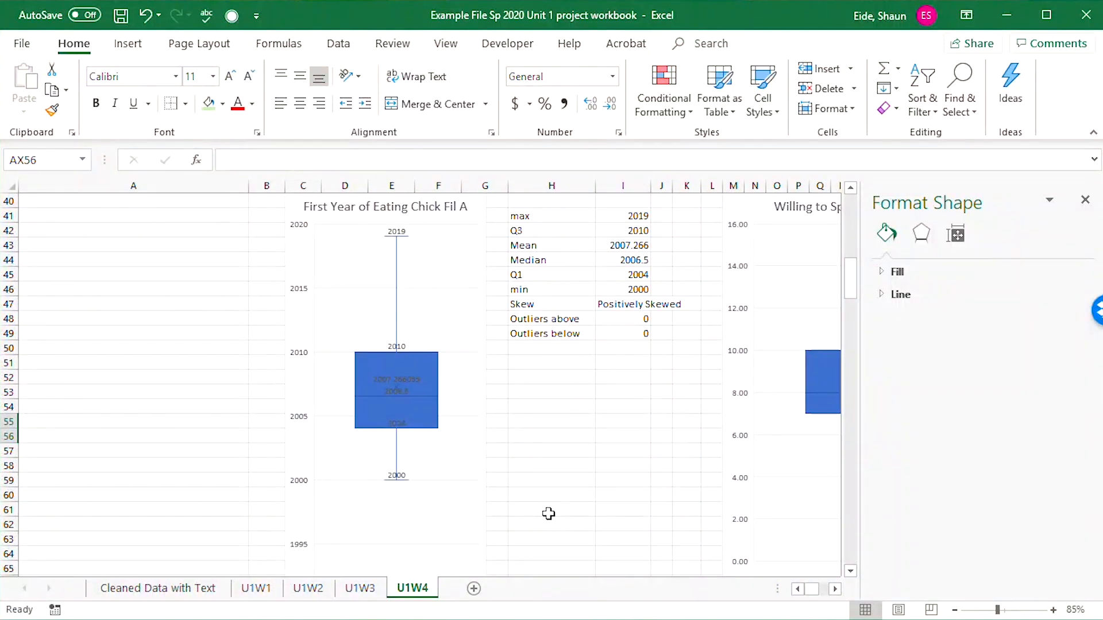
pyautogui.moveTo(549, 514); pyautogui.dragTo(757, 489)
pyautogui.click(737, 467)
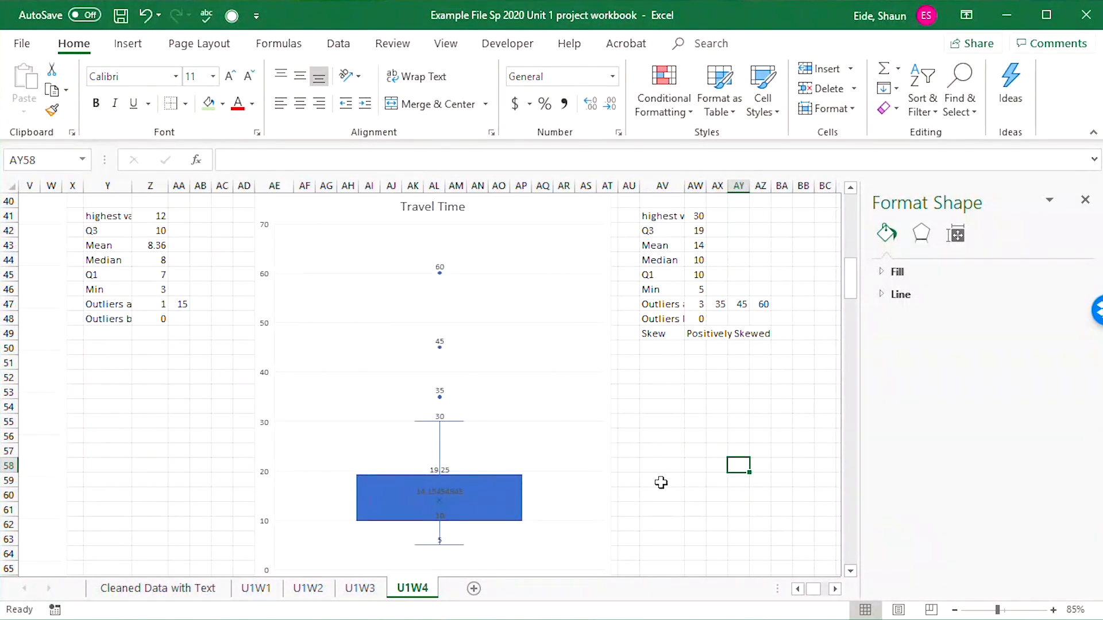
pyautogui.scroll(-1, 571, 511)
pyautogui.scroll(1, 568, 509)
pyautogui.moveTo(443, 528)
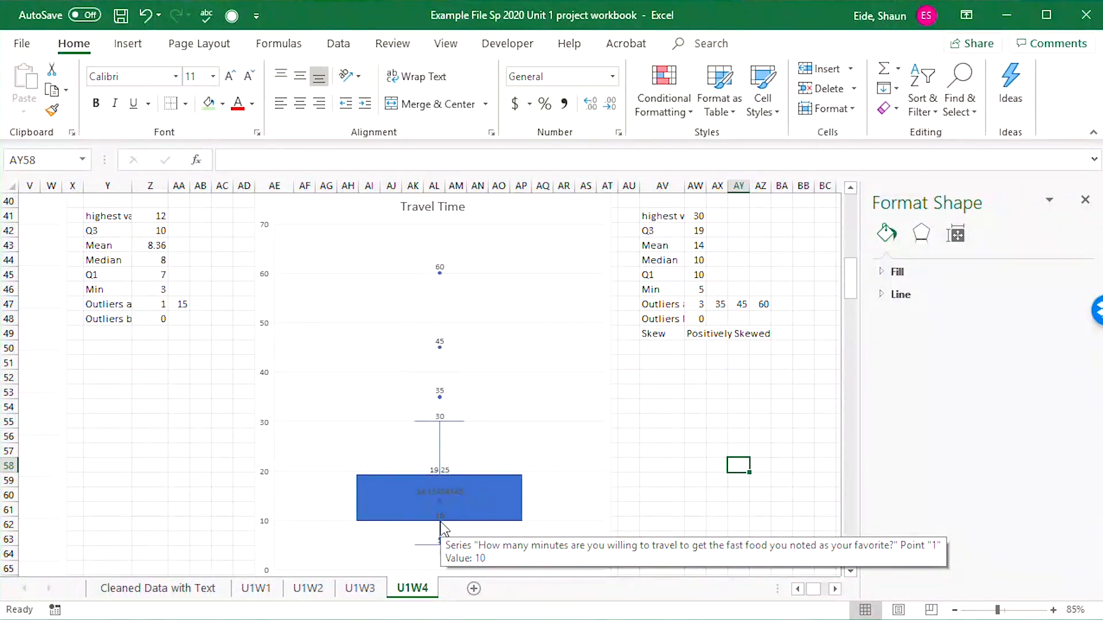
pyautogui.scroll(-2, 441, 528)
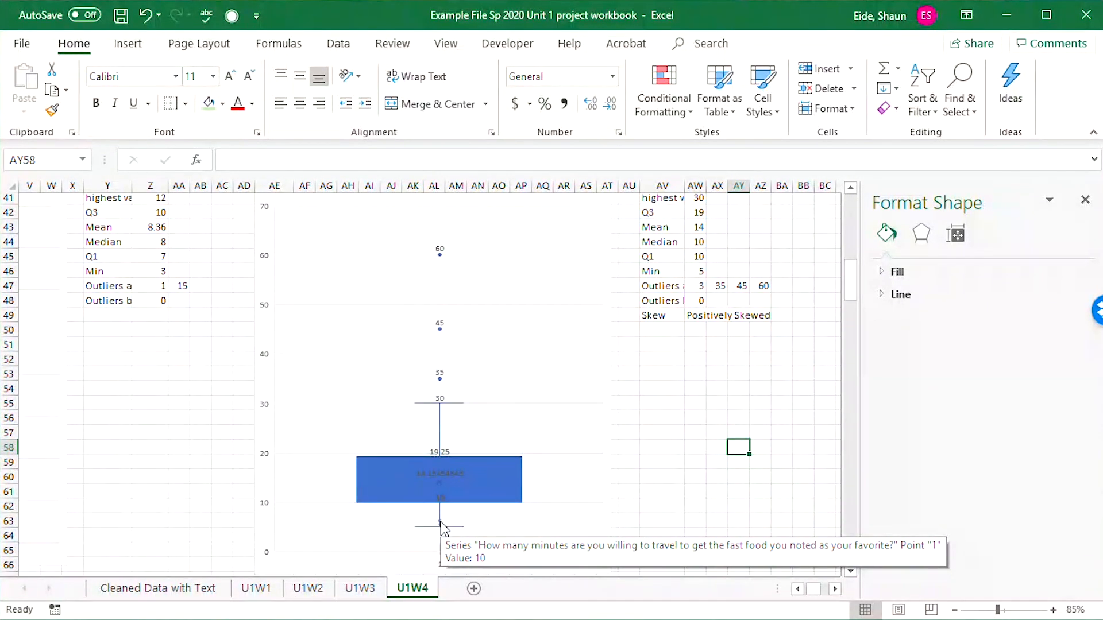
pyautogui.keyDown('ctrl'); pyautogui.scroll(3, 425, 459); pyautogui.keyUp('ctrl')
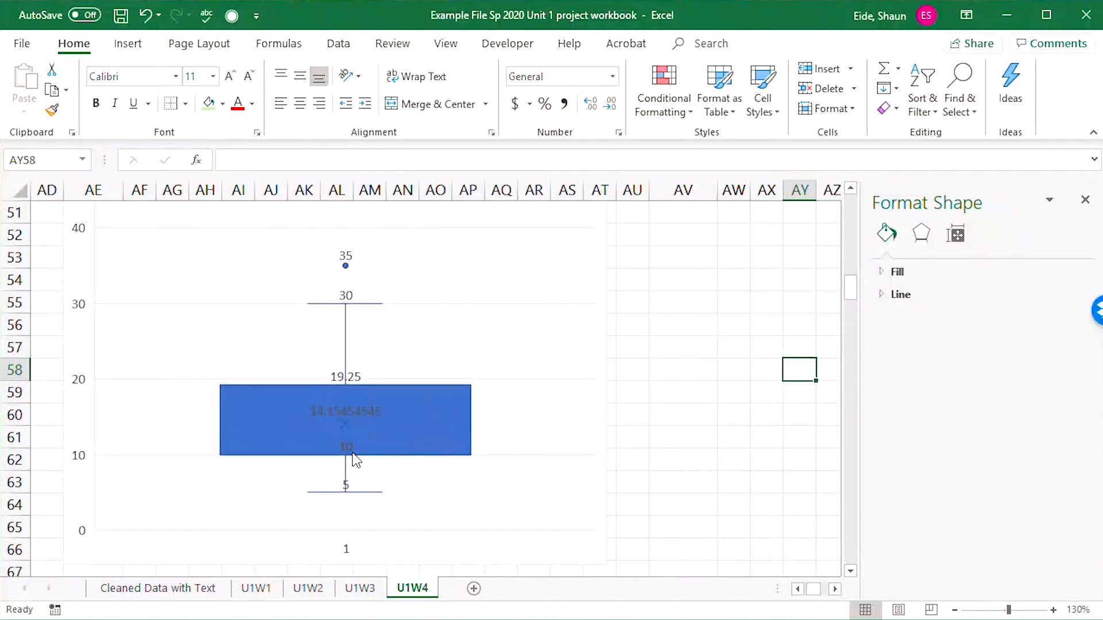
pyautogui.keyDown('ctrl'); pyautogui.scroll(2, 346, 460); pyautogui.keyUp('ctrl')
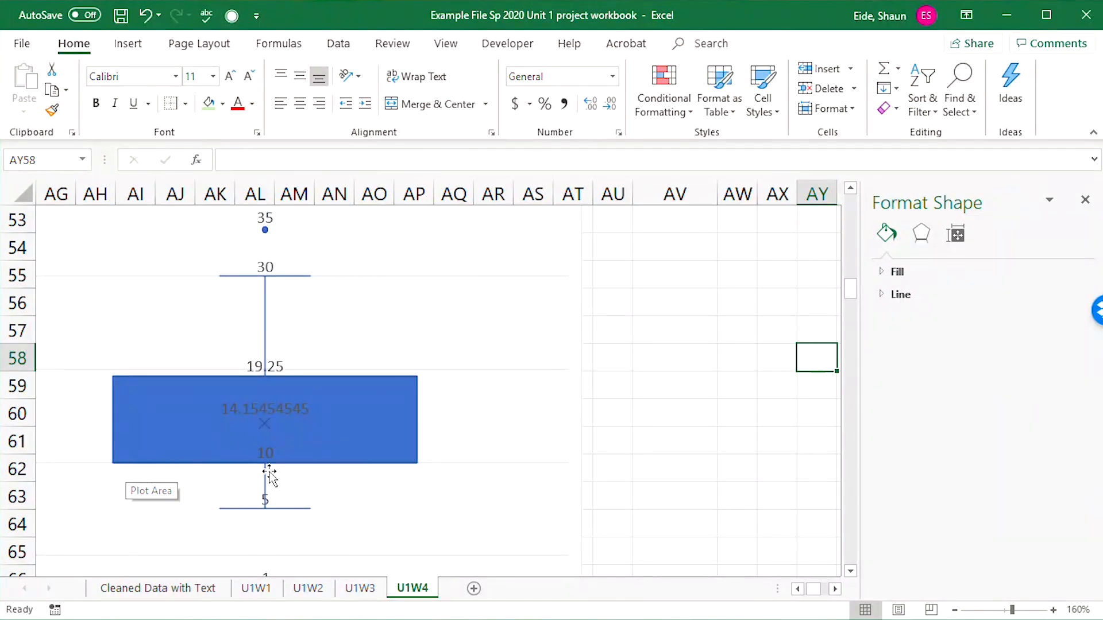
pyautogui.moveTo(265, 463)
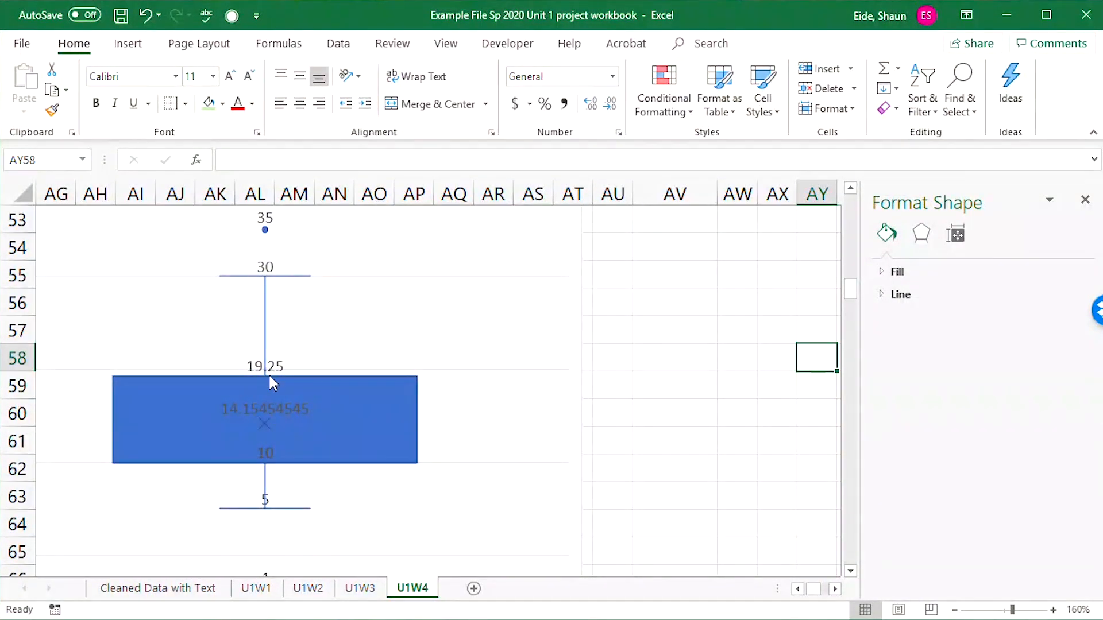
pyautogui.keyDown('ctrl'); pyautogui.scroll(-3, 267, 373); pyautogui.keyUp('ctrl')
pyautogui.scroll(-3, 269, 402)
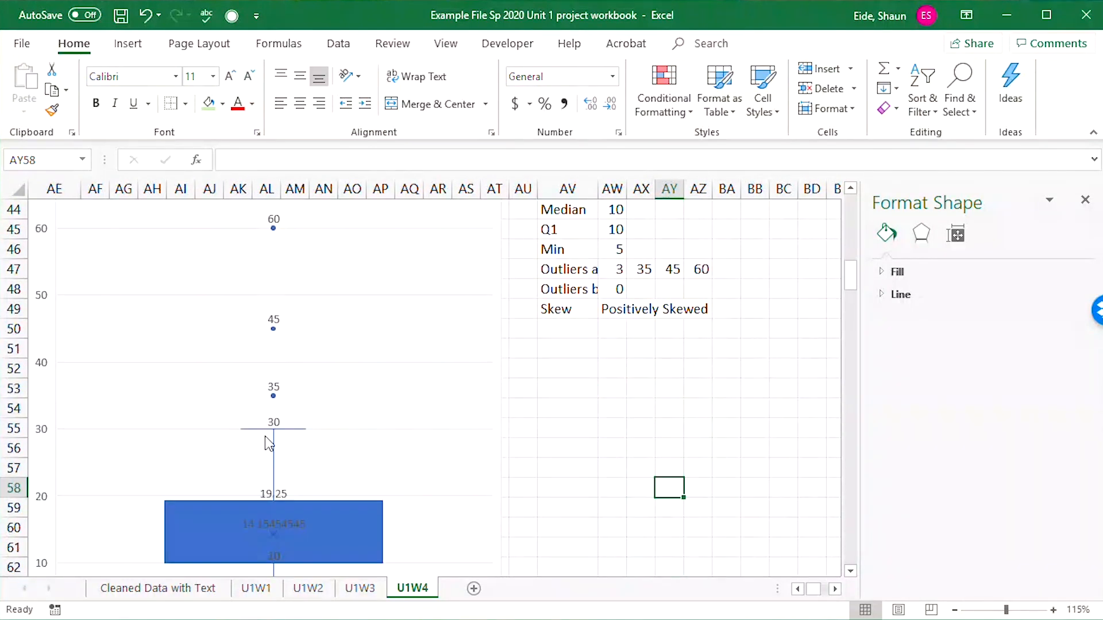
pyautogui.scroll(-1, 270, 445)
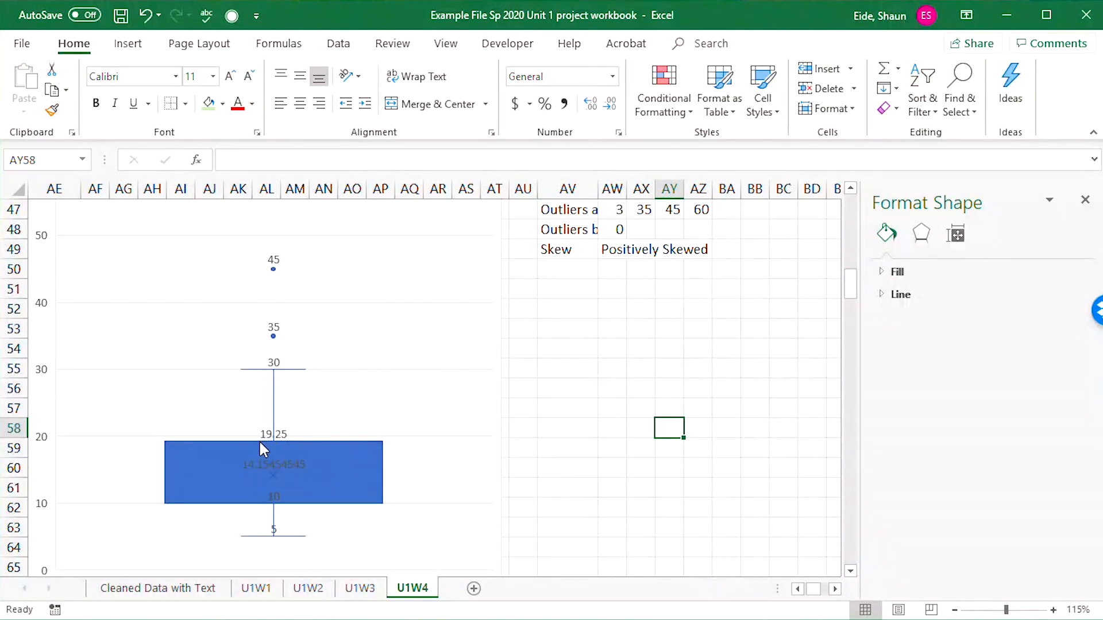
pyautogui.moveTo(274, 439)
pyautogui.scroll(-3, 268, 532)
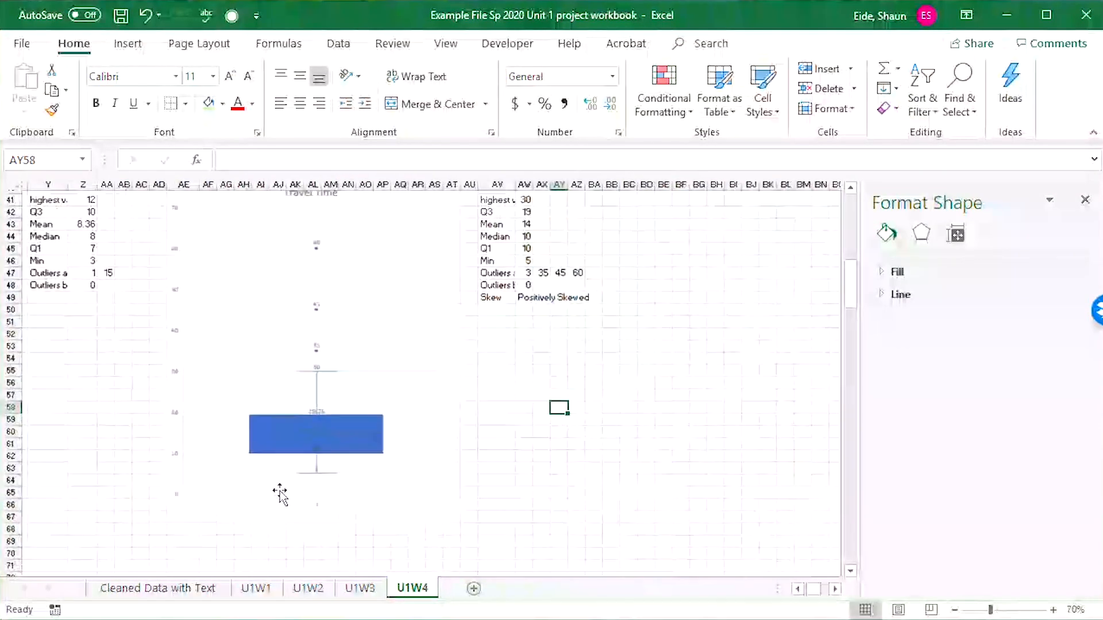
# Review the Chapter 4 project task list in the first rows of the U1W4 sheet.
pyautogui.moveTo(152, 488); pyautogui.dragTo(163, 377)
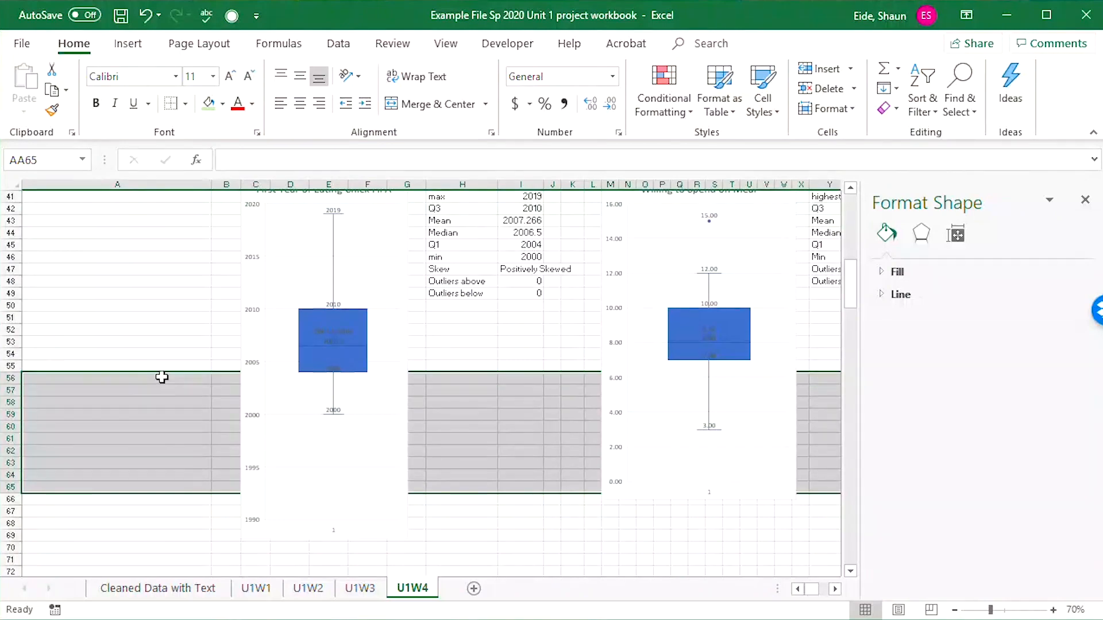
pyautogui.scroll(10, 163, 377)
pyautogui.scroll(3, 170, 377)
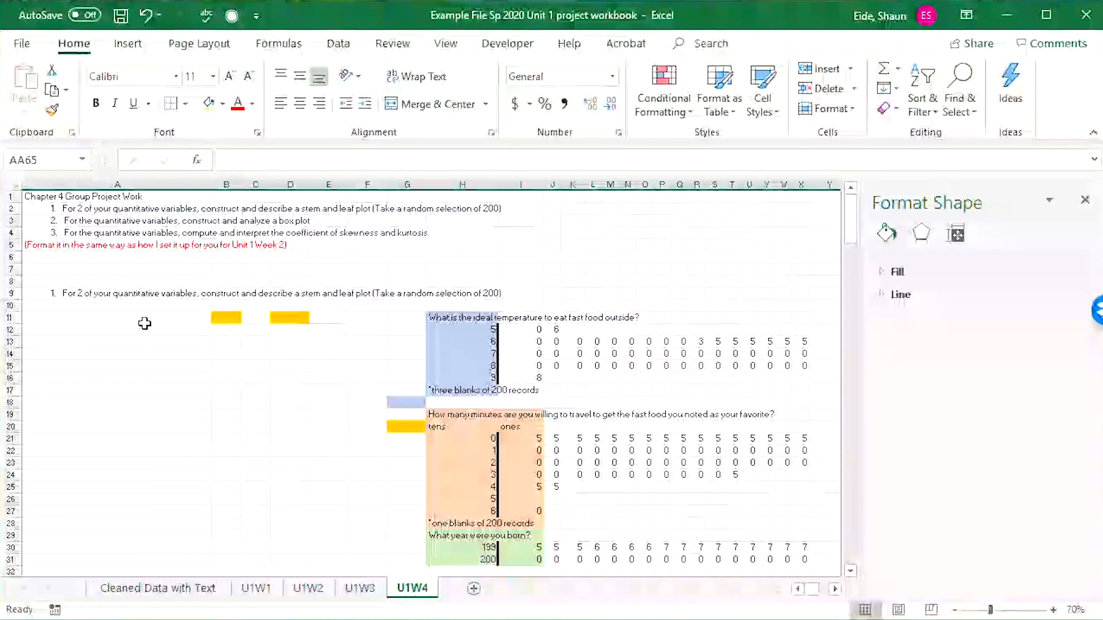
pyautogui.click(170, 309)
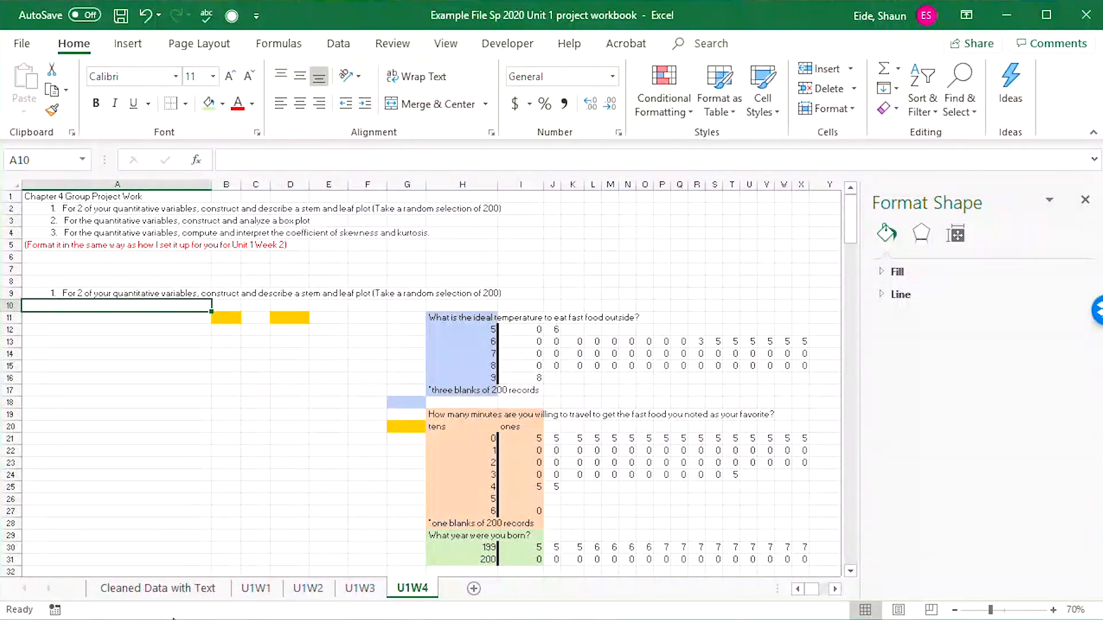
# On the Cleaned Data with Text sheet, insert two blank rows directly below the st dev row.
pyautogui.click(158, 588)
pyautogui.click(244, 487)
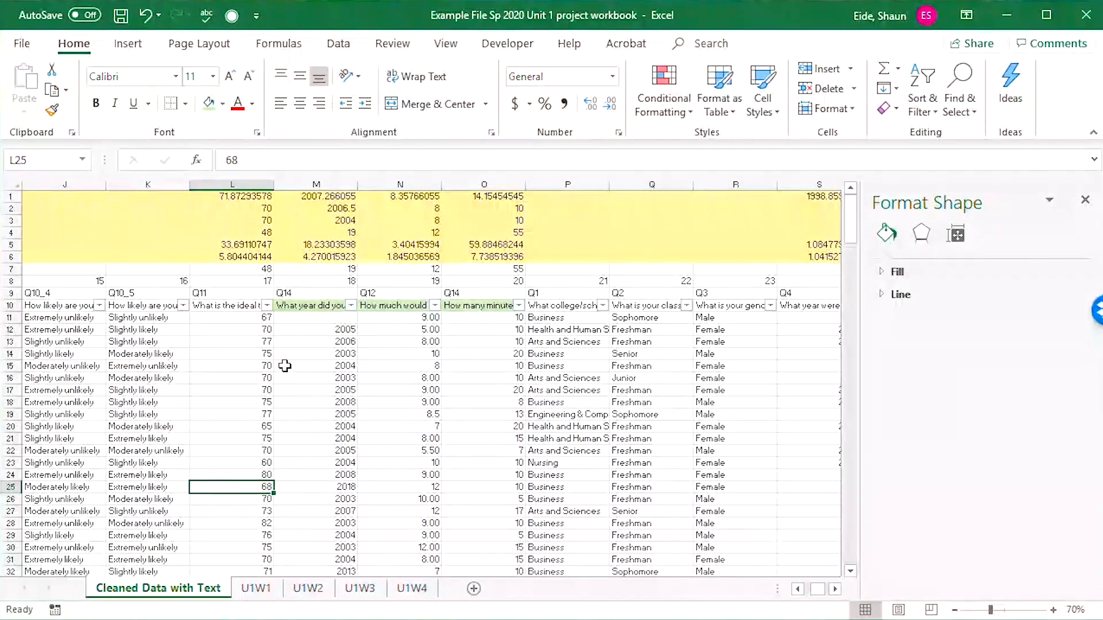
pyautogui.moveTo(215, 270); pyautogui.dragTo(13, 269)
pyautogui.click(85, 230)
pyautogui.click(25, 208)
pyautogui.click(35, 223)
pyautogui.click(40, 259)
pyautogui.click(42, 295)
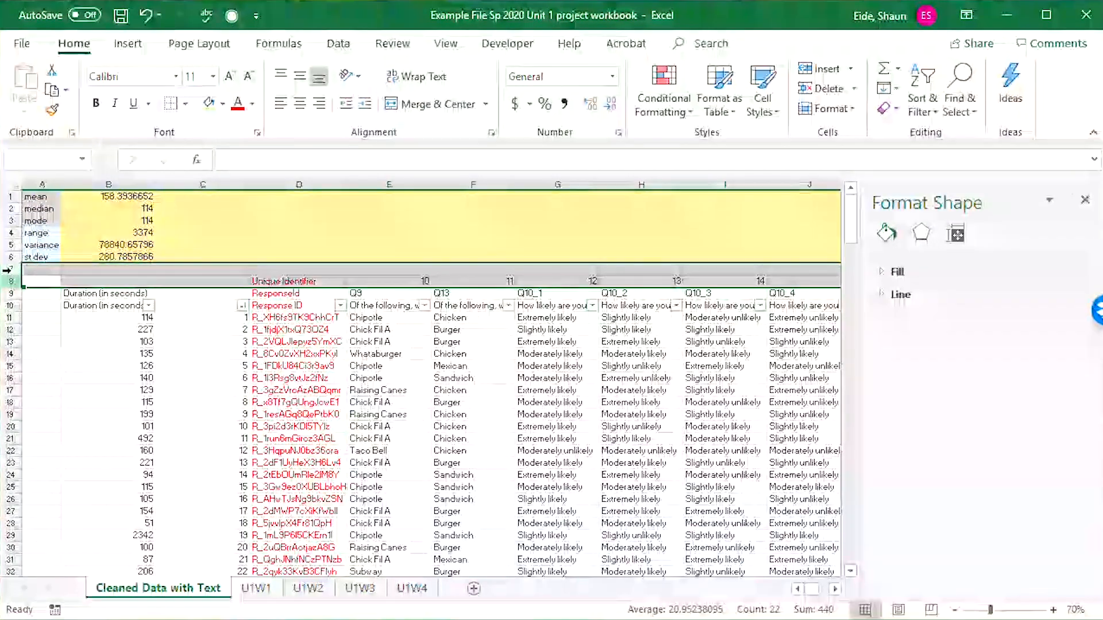
pyautogui.rightClick(13, 269)
pyautogui.click(48, 392)
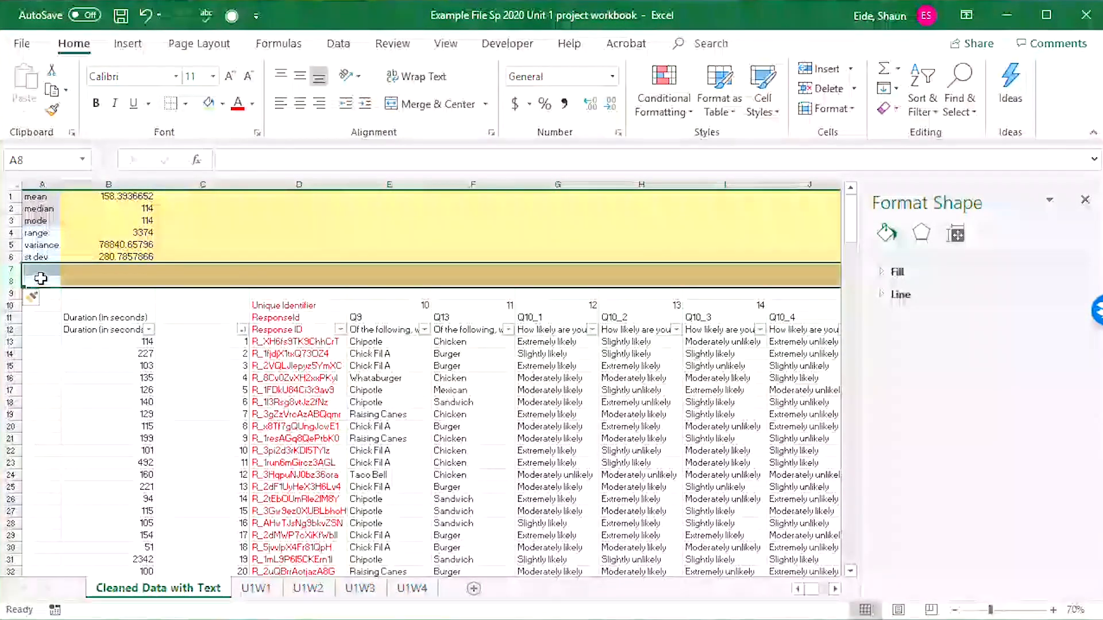
# Label the new rows Skewness in A7 and Kurtosis in A8.
pyautogui.click(42, 270)
pyautogui.write('Ske')
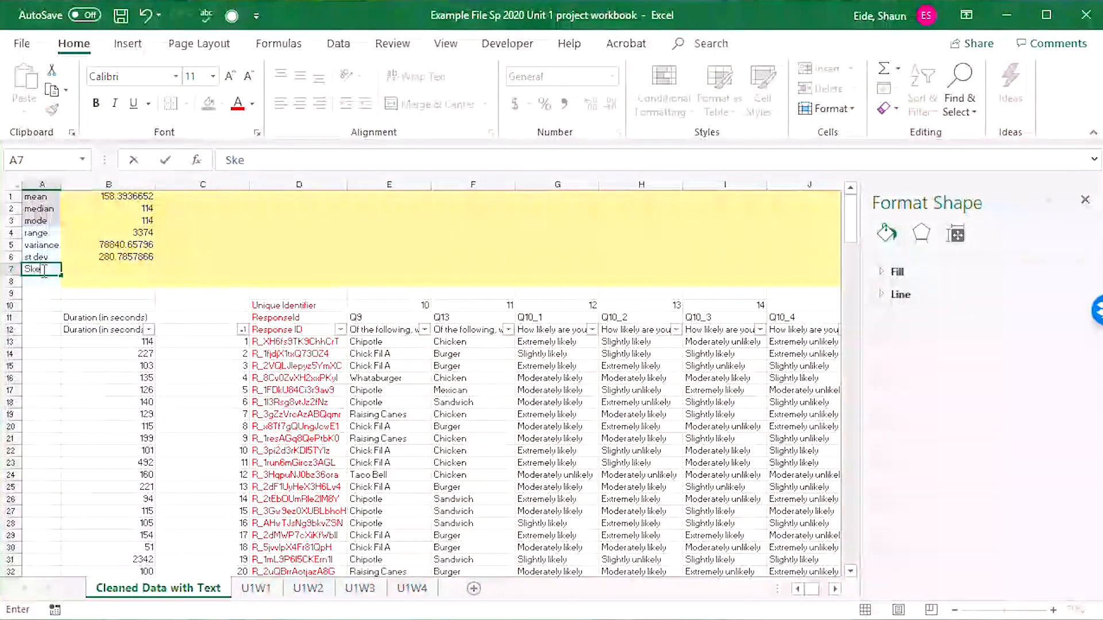
pyautogui.write('wness')
pyautogui.press('Return')
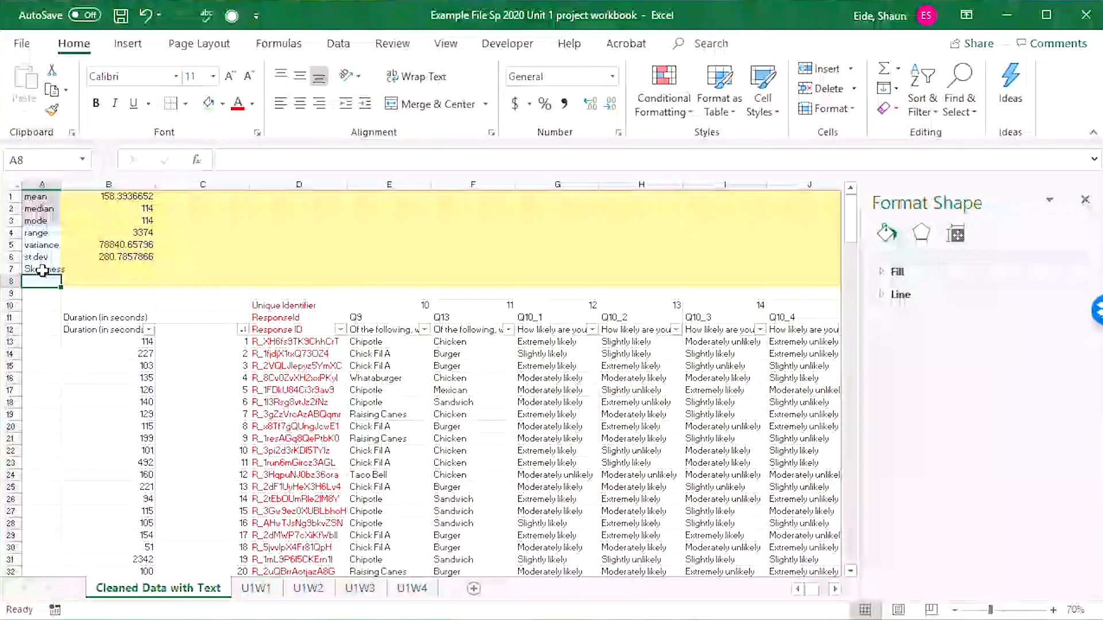
pyautogui.write('Kurtosis')
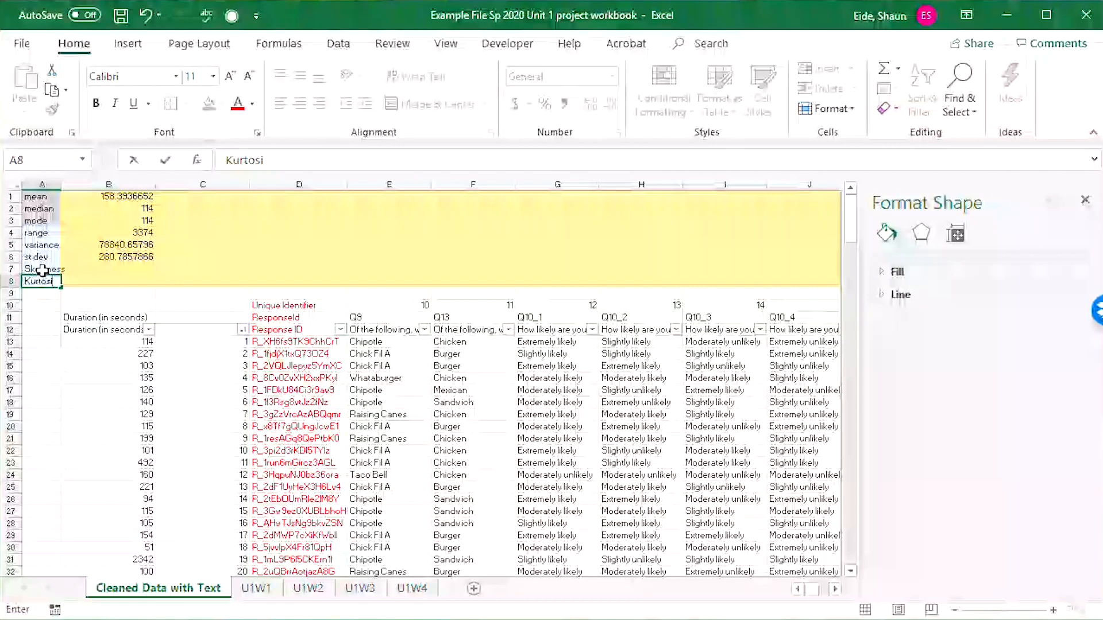
pyautogui.press('Tab')
# Calculate the skewness of the duration data in B7 with =SKEW(B13:B233).
pyautogui.write('=s')
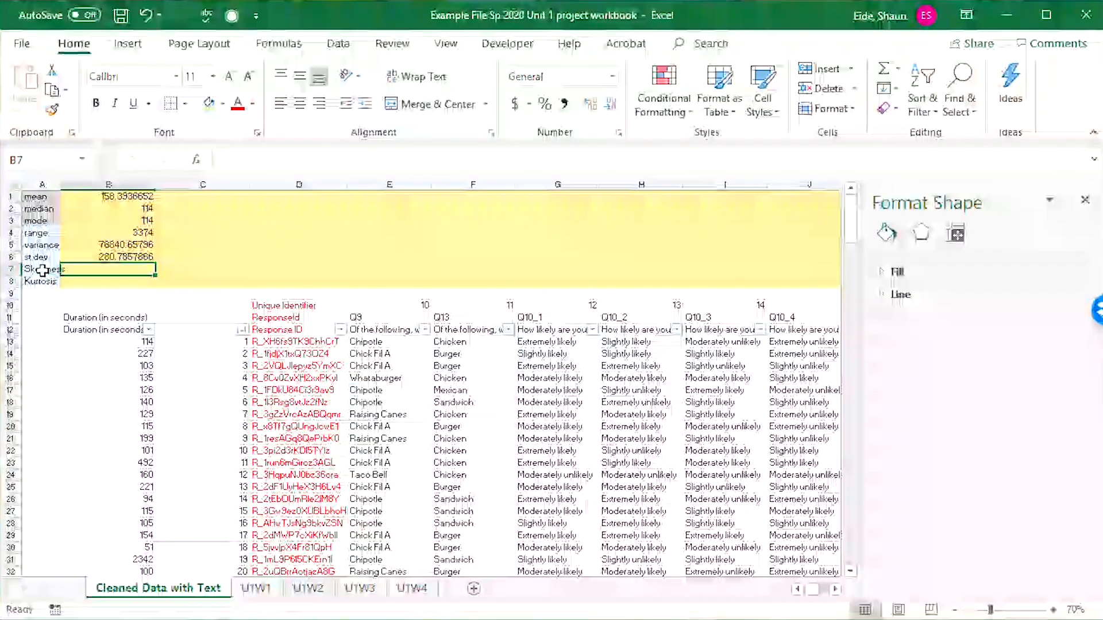
pyautogui.write('k')
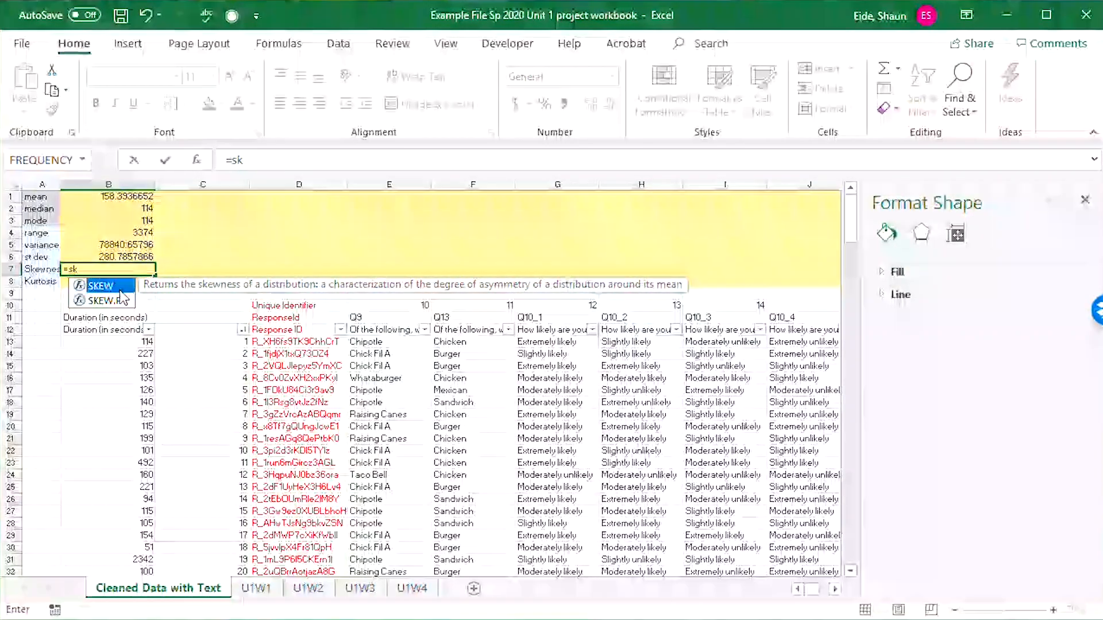
pyautogui.press('Tab')
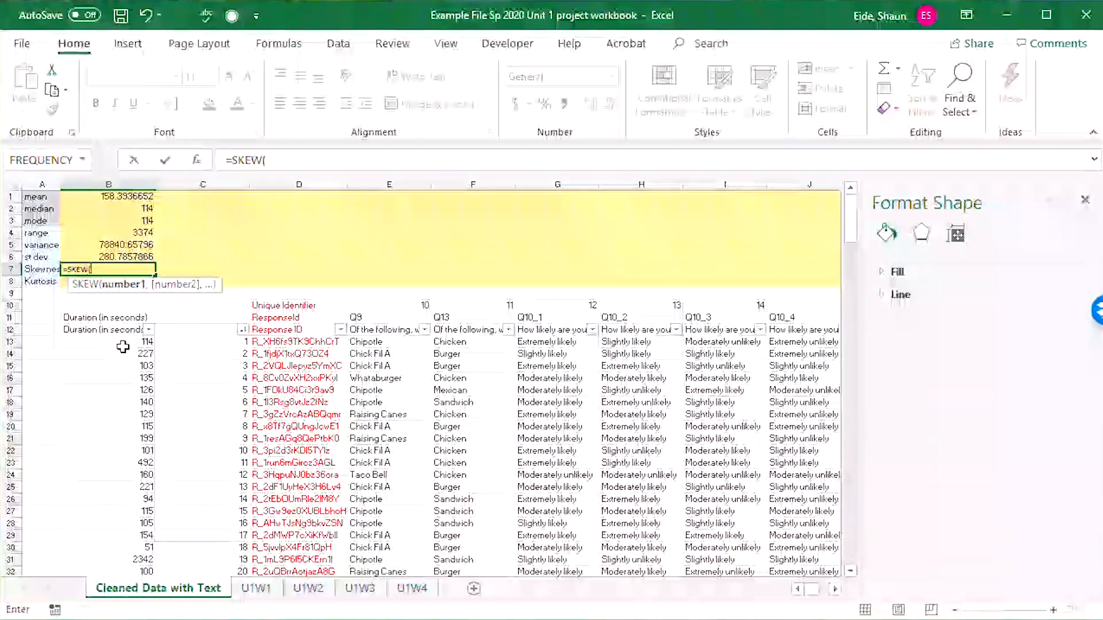
pyautogui.moveTo(118, 341); pyautogui.dragTo(118, 543)
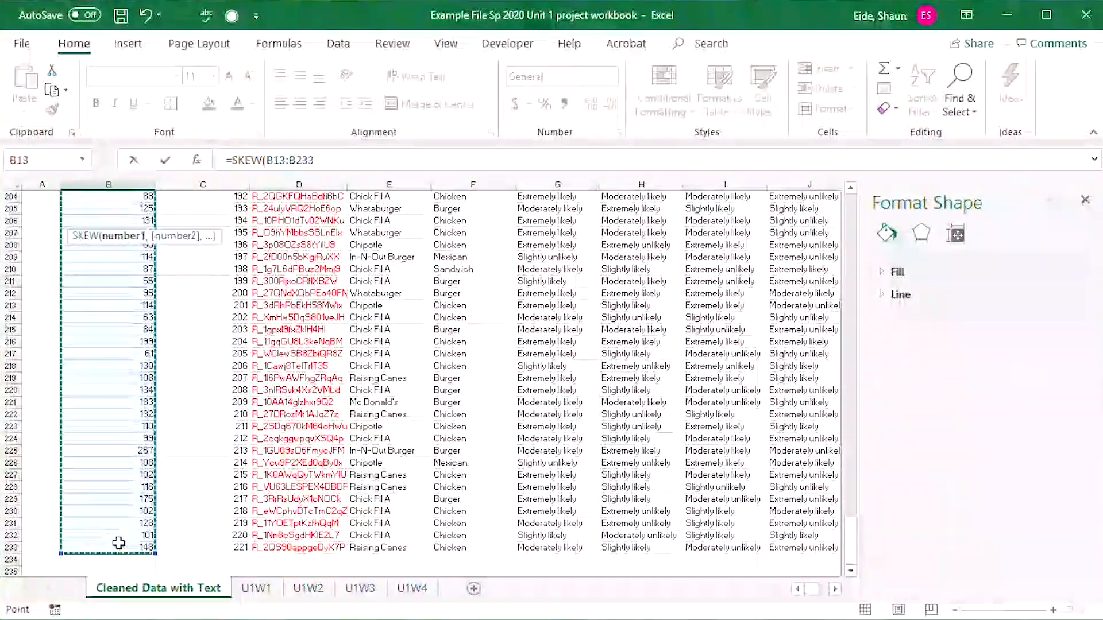
pyautogui.press('Return')
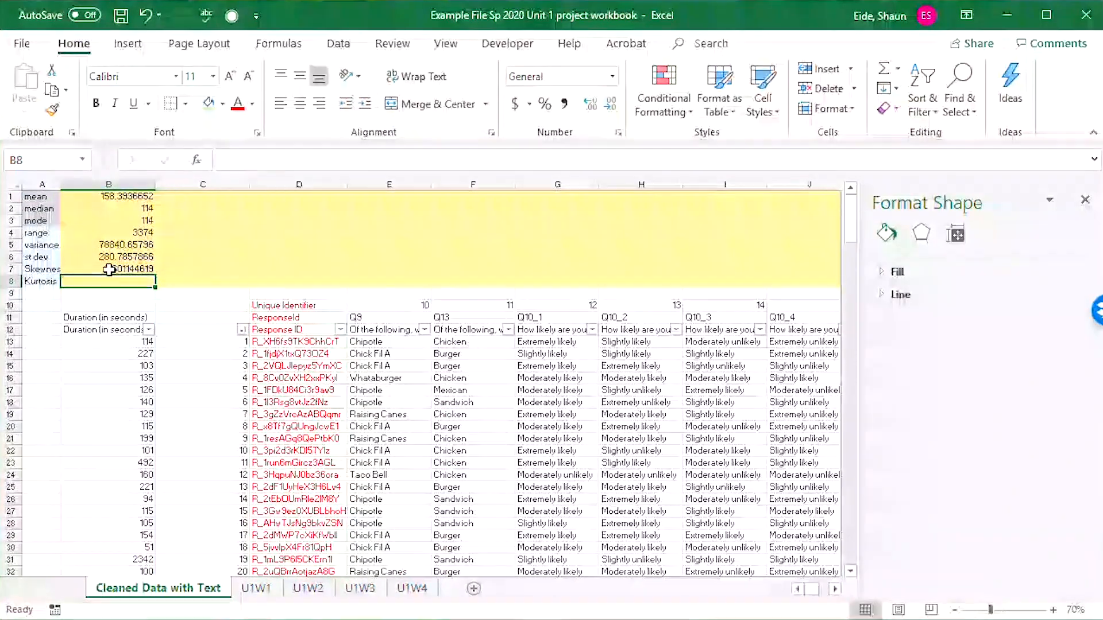
# Calculate the kurtosis of the duration data in B8 with =KURT(B13:B233), the same range as the skewness formula.
pyautogui.click(144, 269)
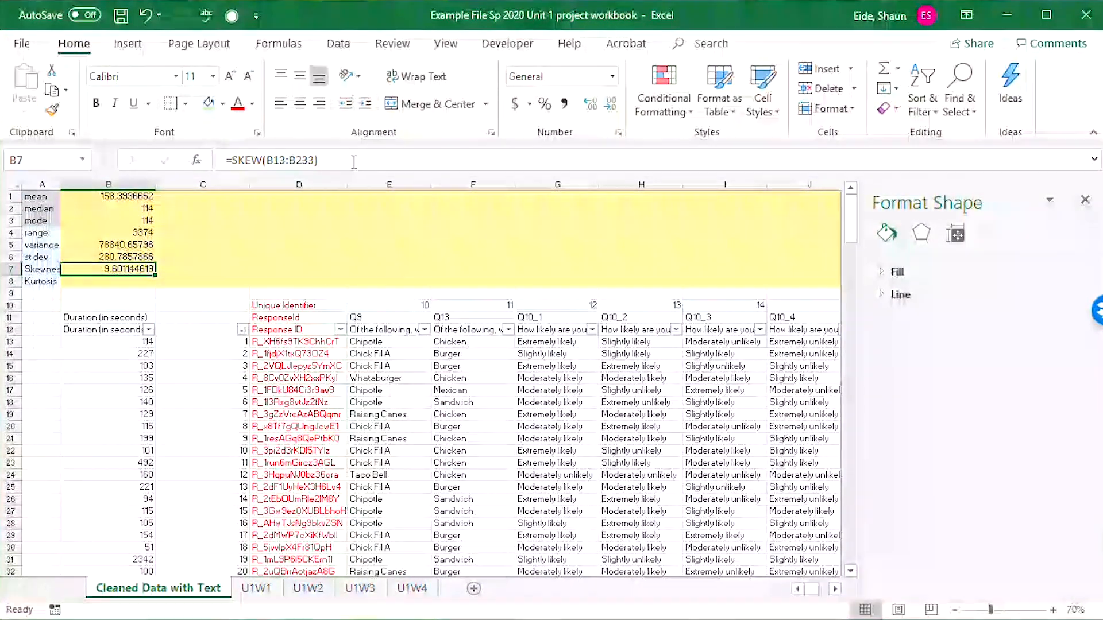
pyautogui.moveTo(335, 166); pyautogui.dragTo(266, 160)
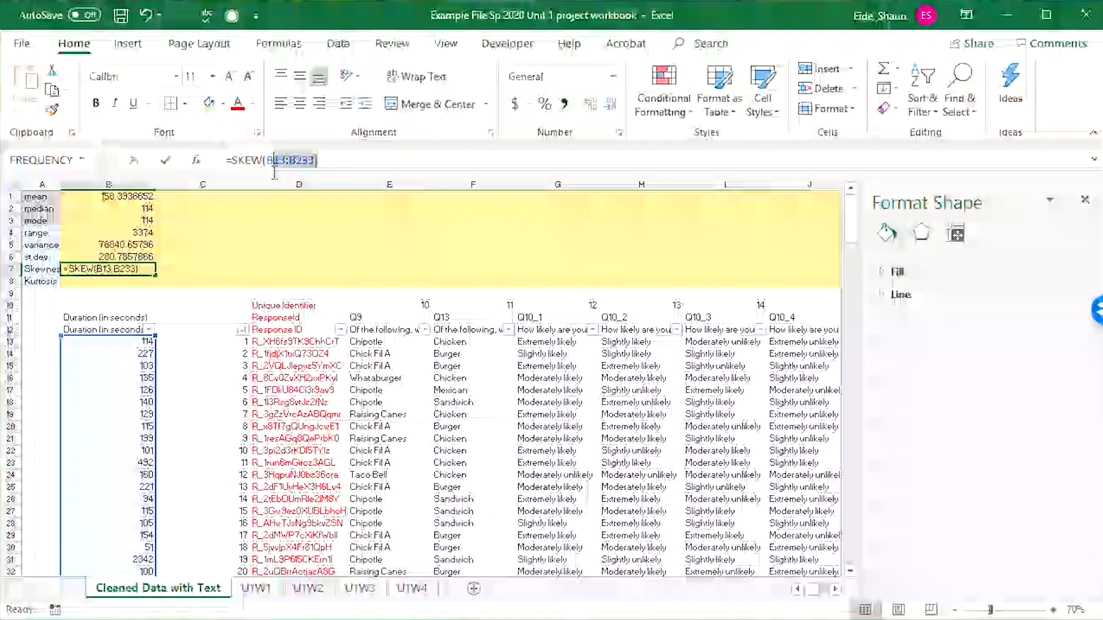
pyautogui.press('Return')
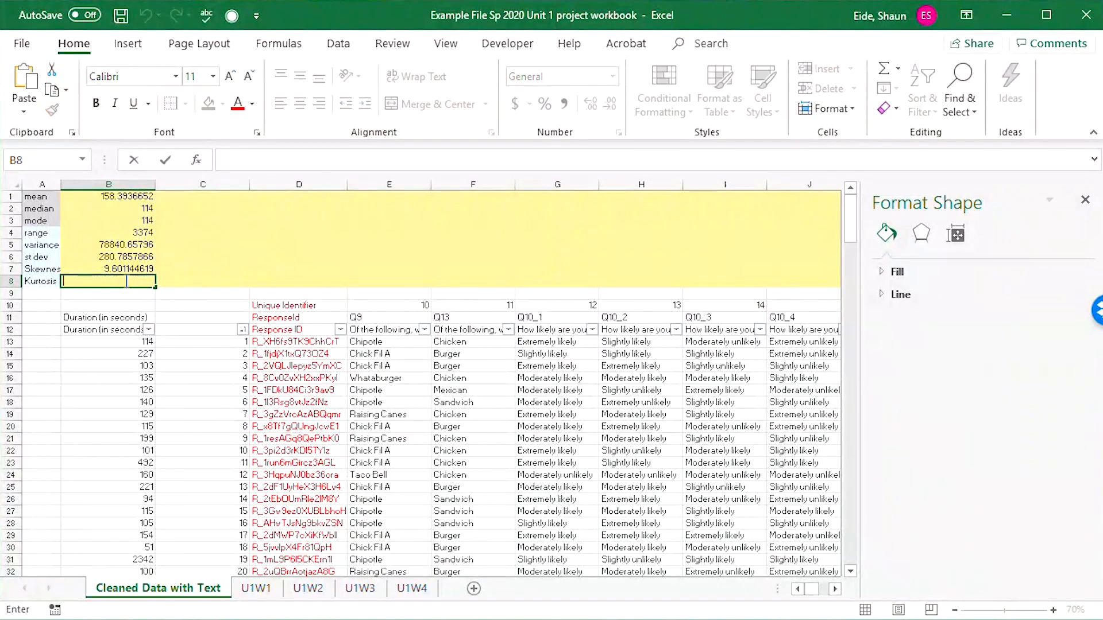
pyautogui.write('=kur')
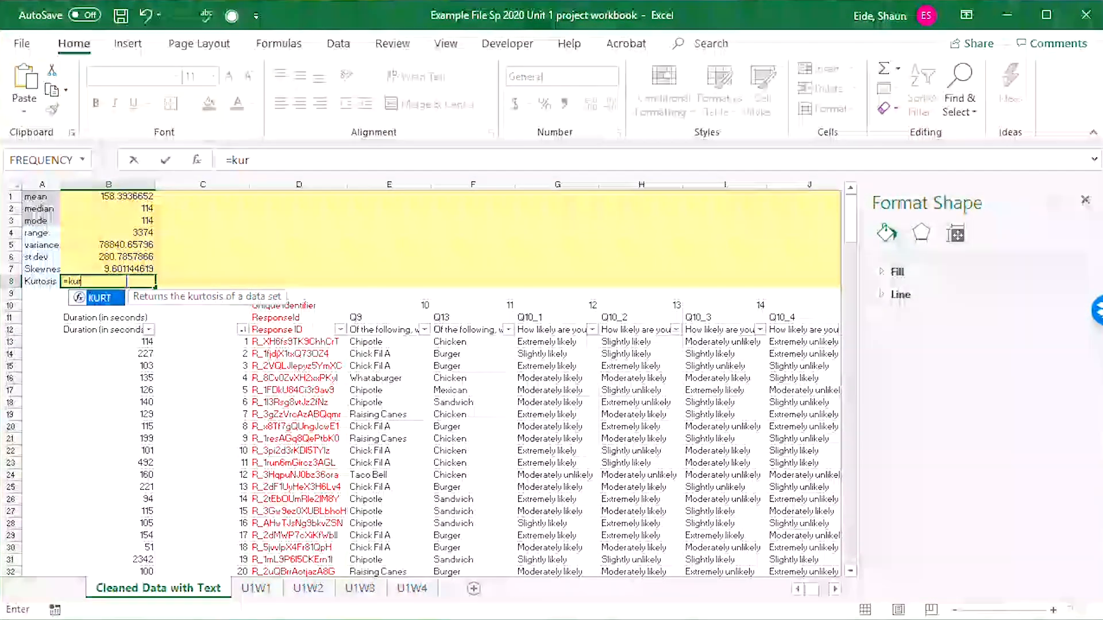
pyautogui.write('t(')
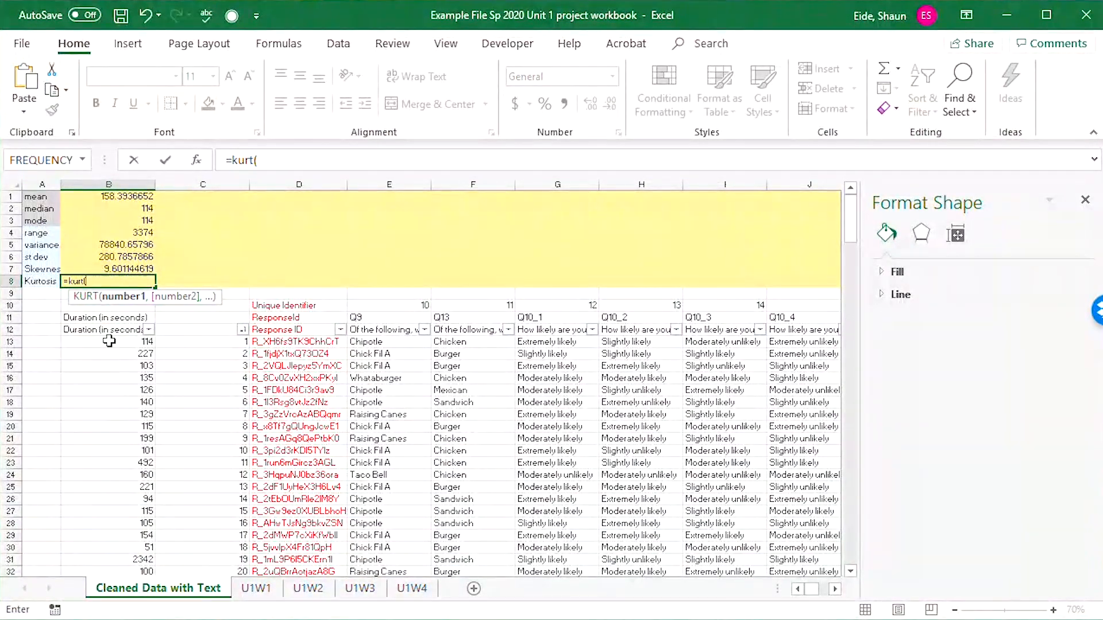
pyautogui.click(113, 341)
pyautogui.hotkey('ctrl', 'shift', 'Down')
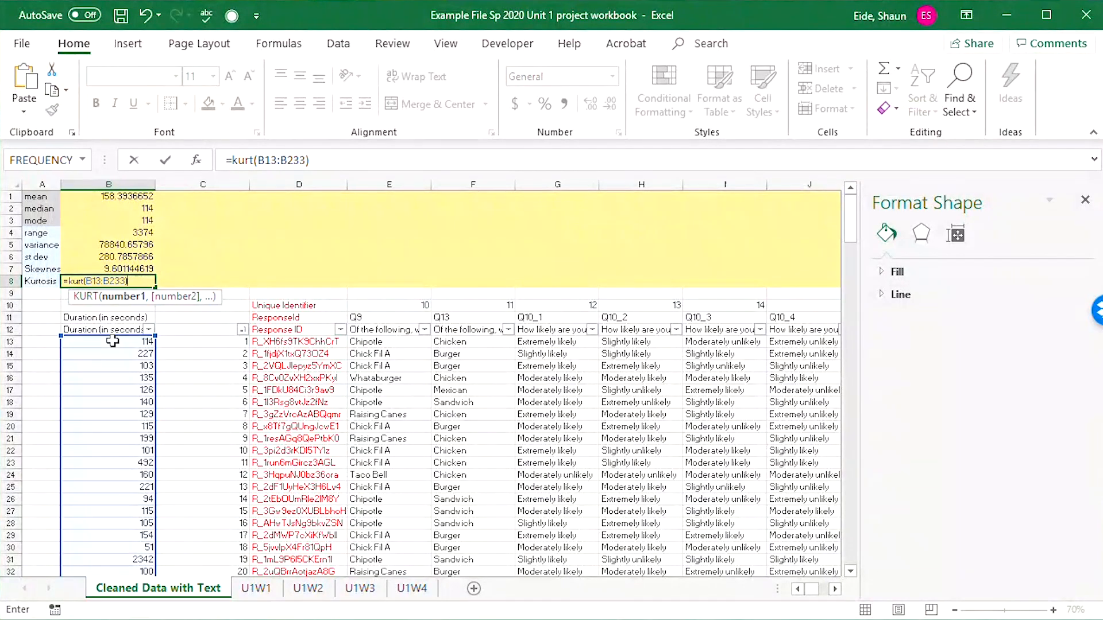
pyautogui.press('Tab')
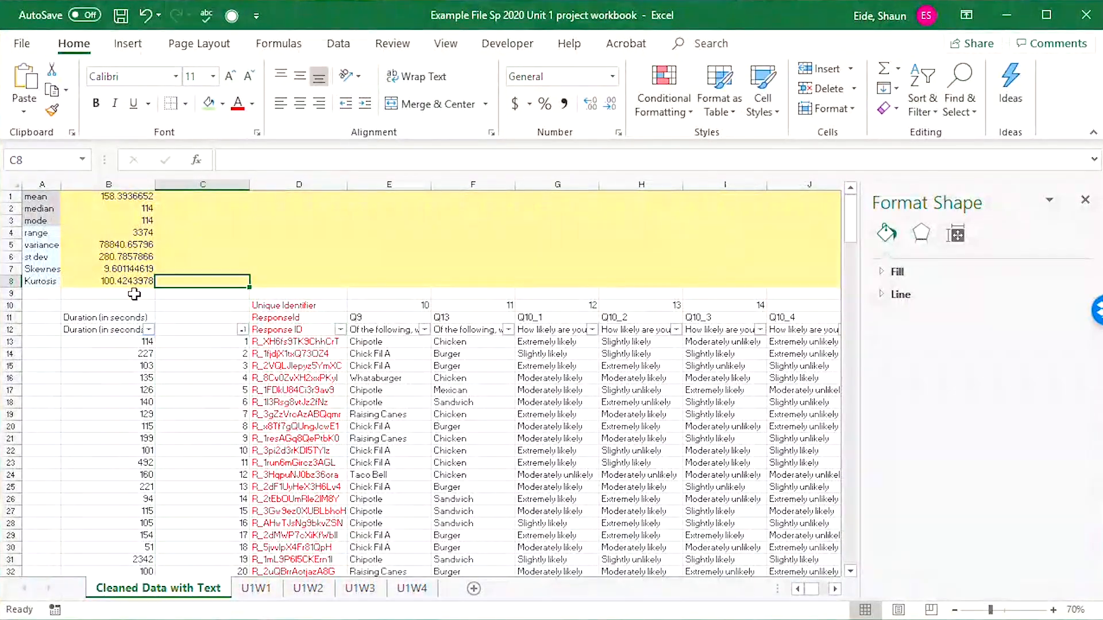
# Fill the skewness and kurtosis formulas from B7:B8 across to column U, and clear them from the text-answer columns.
pyautogui.click(138, 281)
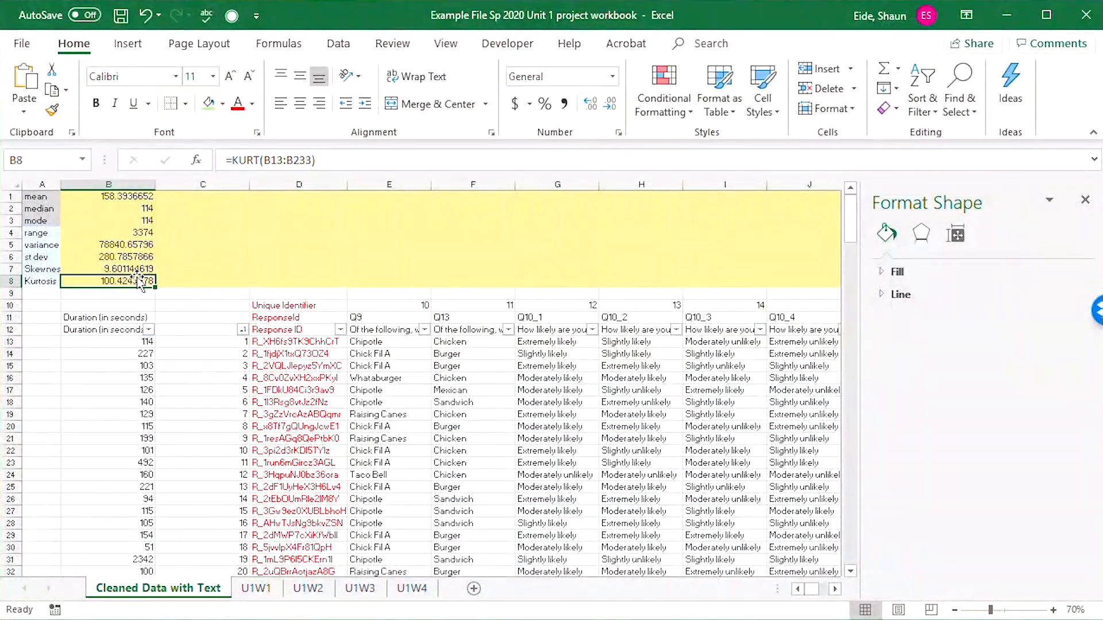
pyautogui.moveTo(138, 269); pyautogui.dragTo(579, 259)
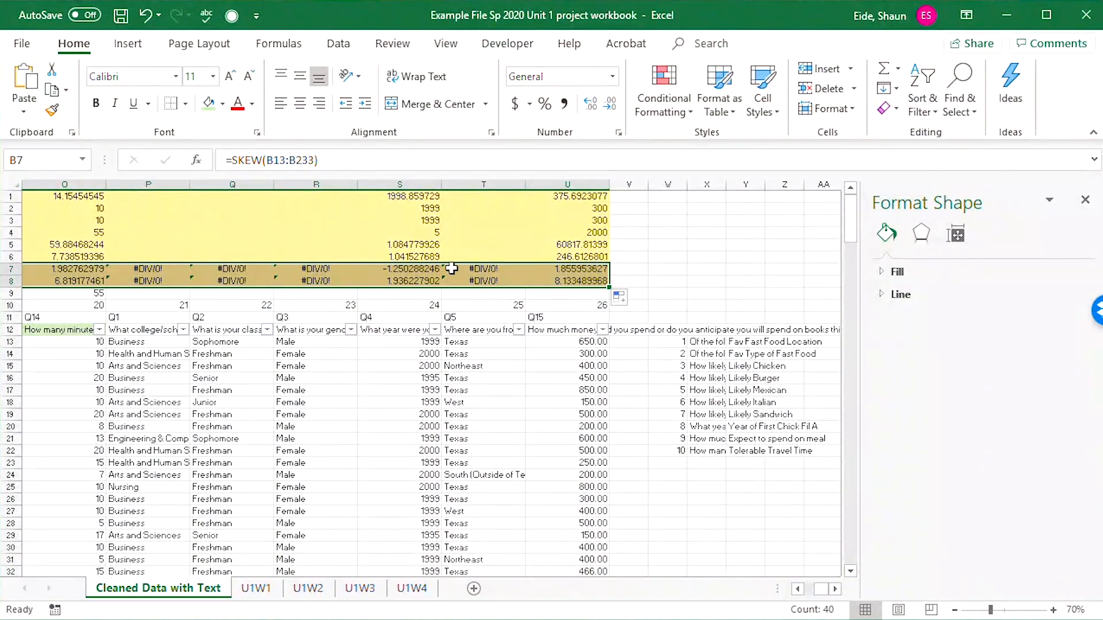
pyautogui.moveTo(483, 269); pyautogui.dragTo(485, 285)
pyautogui.press('Delete')
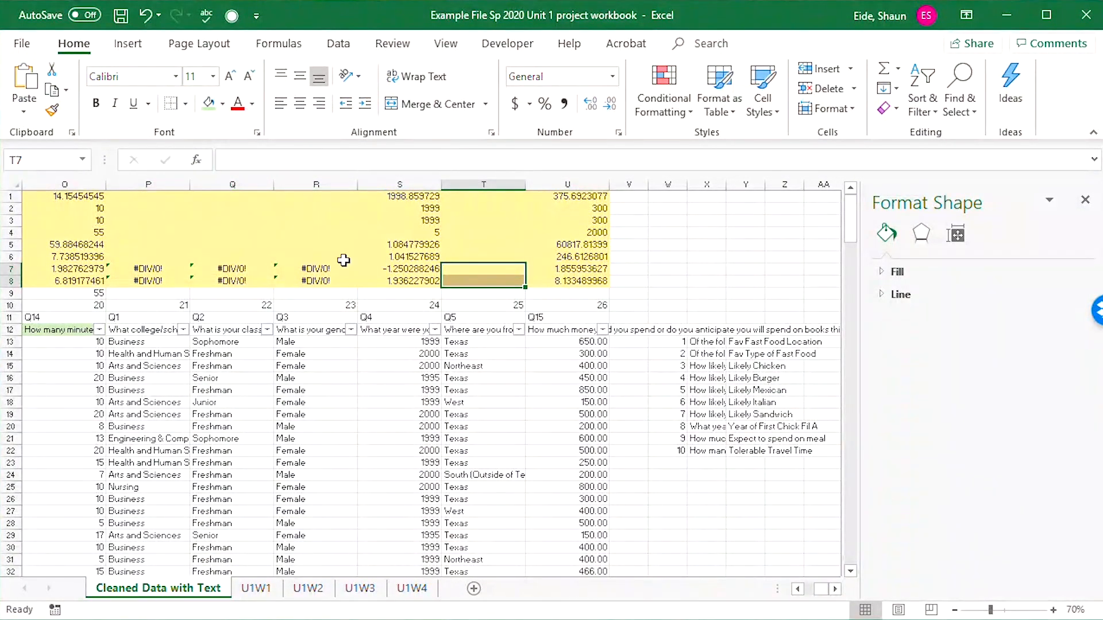
pyautogui.moveTo(340, 267); pyautogui.dragTo(293, 278)
pyautogui.press('Delete')
pyautogui.press('Delete')
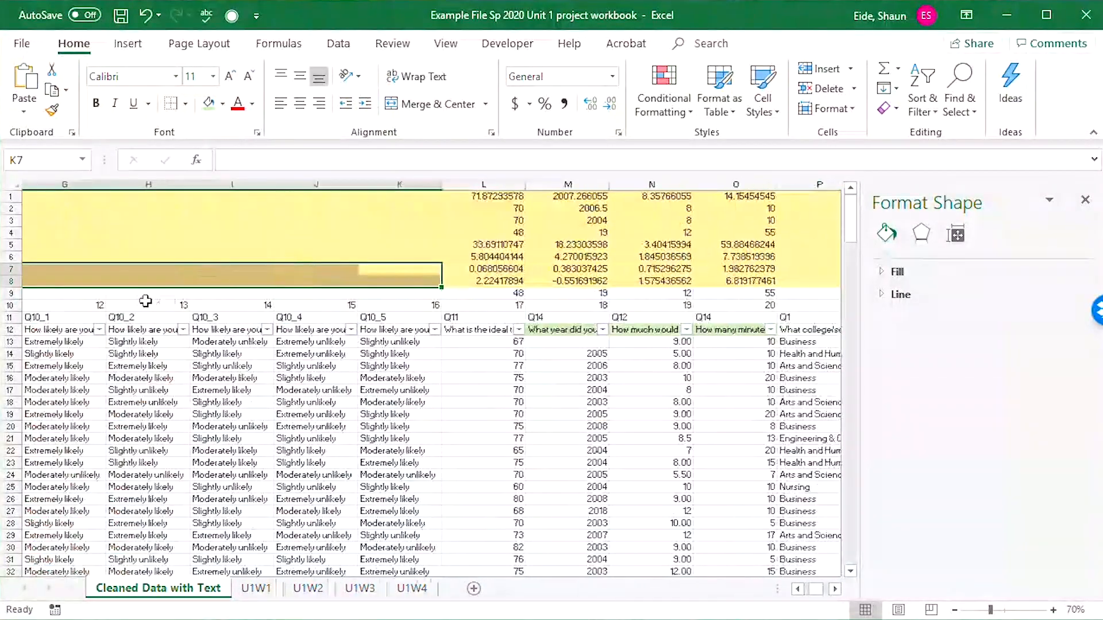
pyautogui.moveTo(230, 354); pyautogui.dragTo(41, 342)
# Check the numbering in column C and label its header cell C12 as Rank.
pyautogui.click(167, 475)
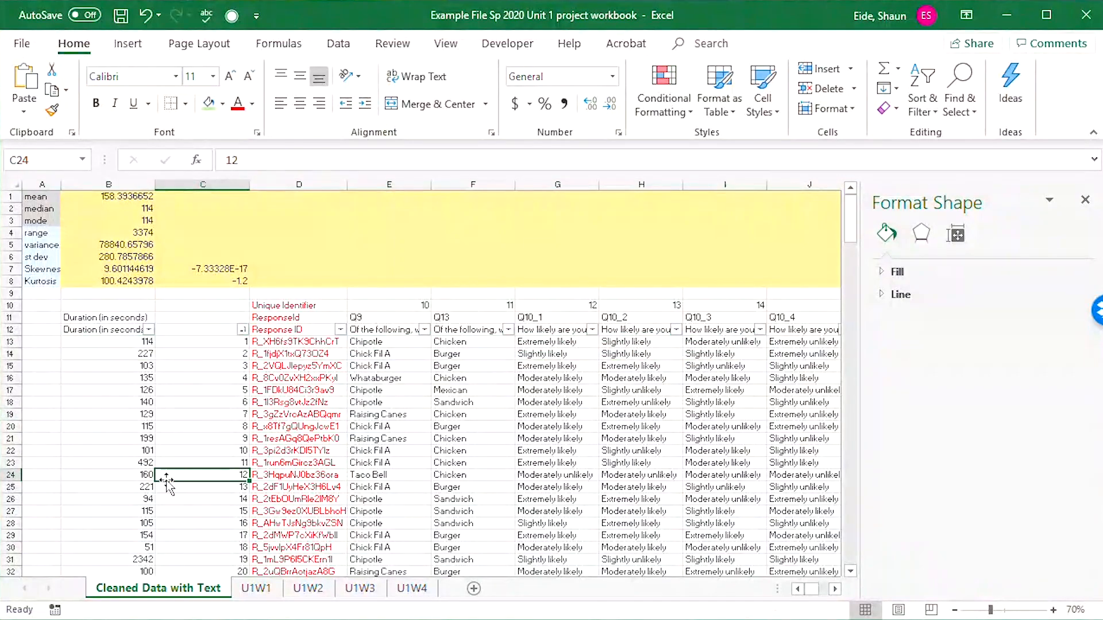
pyautogui.scroll(-1, 233, 465)
pyautogui.scroll(1, 228, 277)
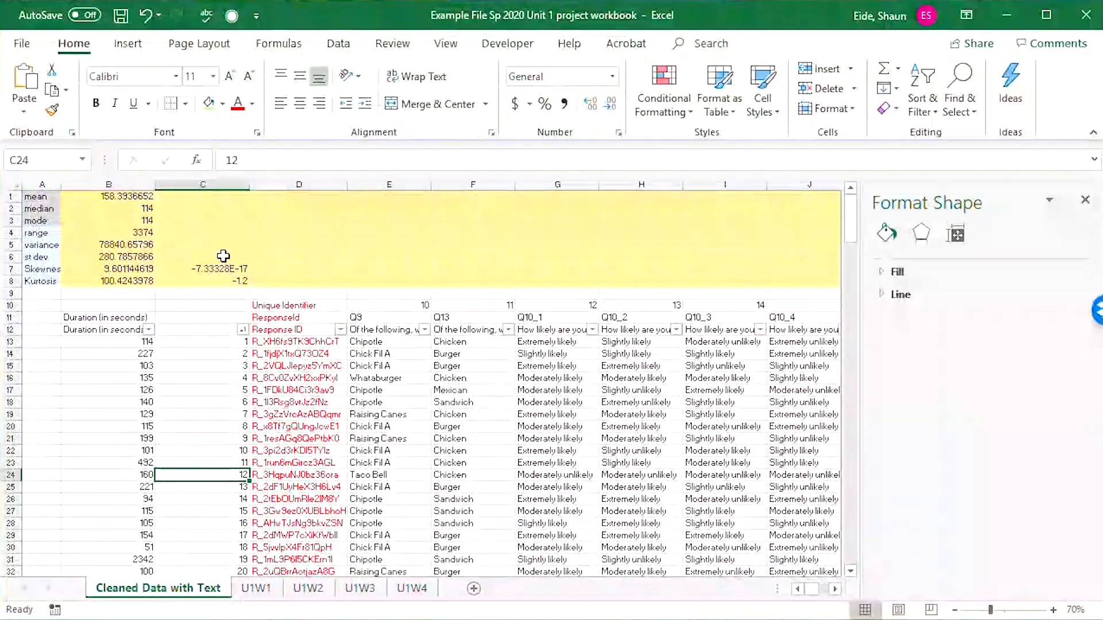
pyautogui.moveTo(223, 256); pyautogui.dragTo(223, 291)
pyautogui.click(225, 321)
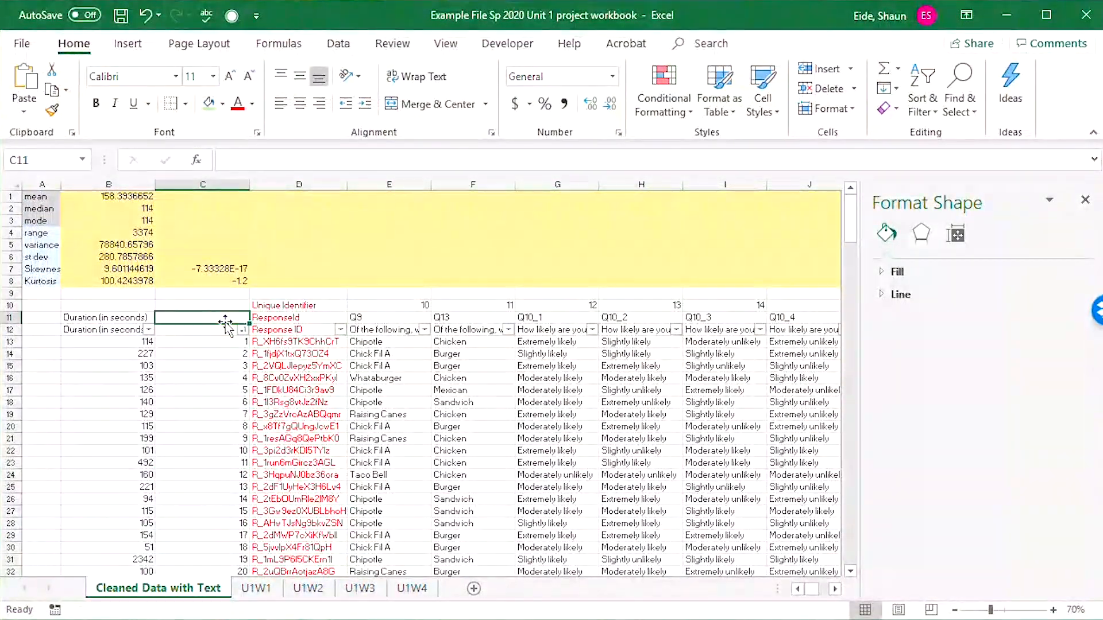
pyautogui.write('Rank')
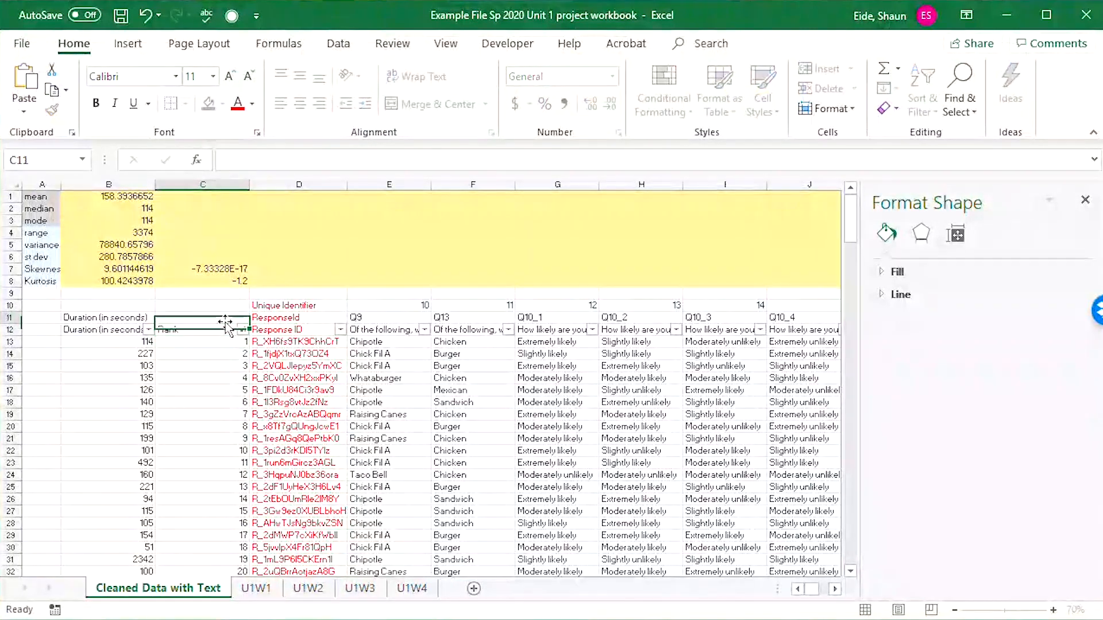
pyautogui.press('Up')
pyautogui.press('Up')
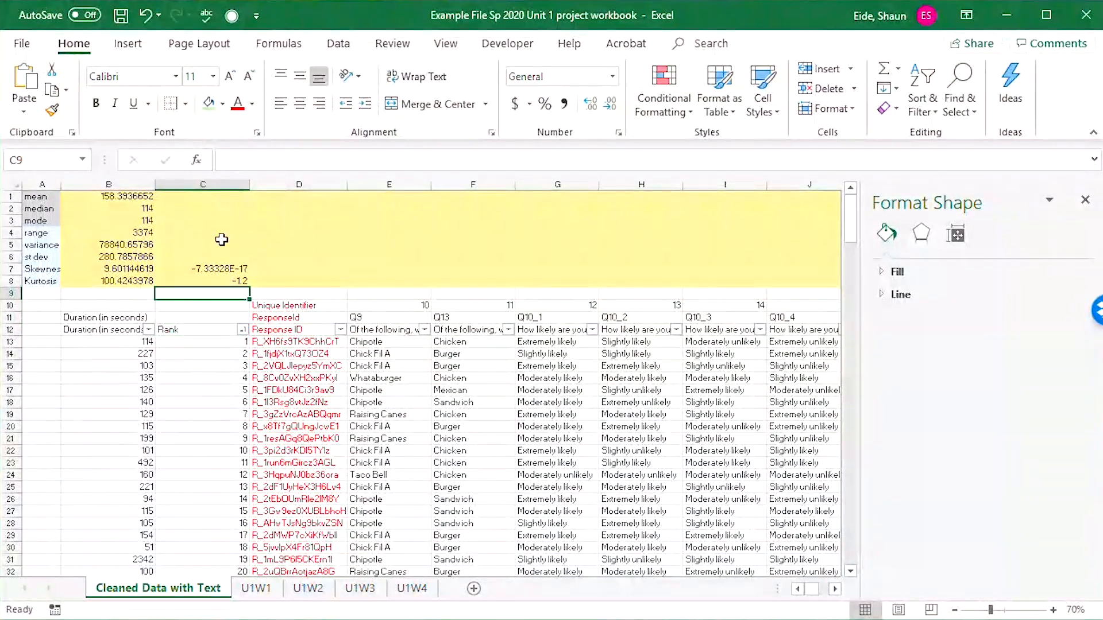
# Clear the skewness and kurtosis formulas for the Rank column in C7:C8.
pyautogui.moveTo(221, 239); pyautogui.dragTo(234, 293)
pyautogui.press('Delete')
pyautogui.click(293, 247)
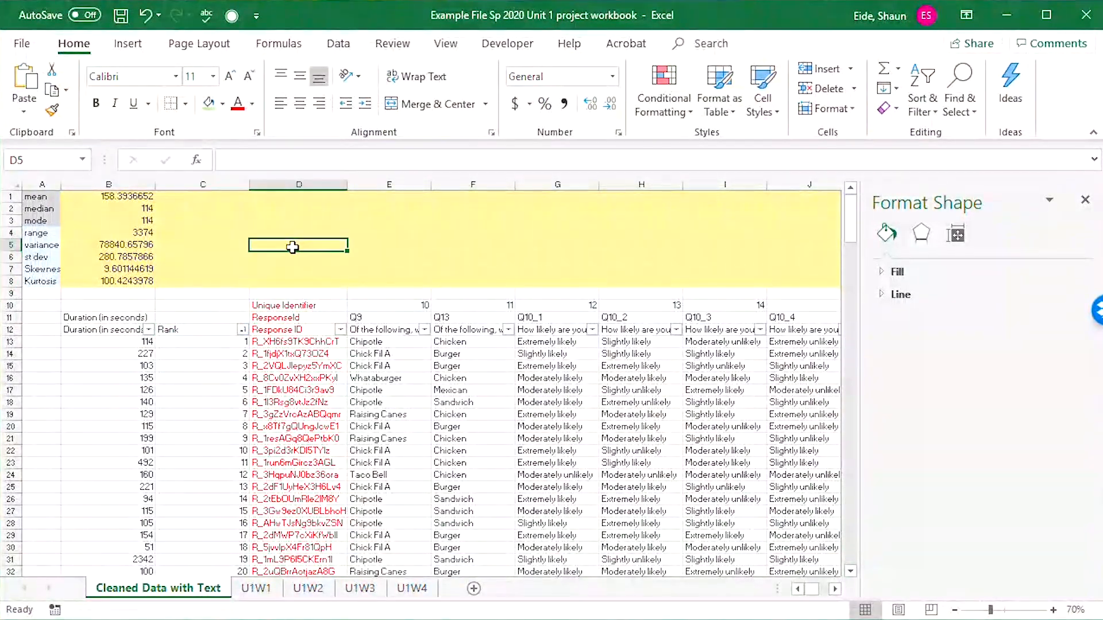
pyautogui.click(137, 270)
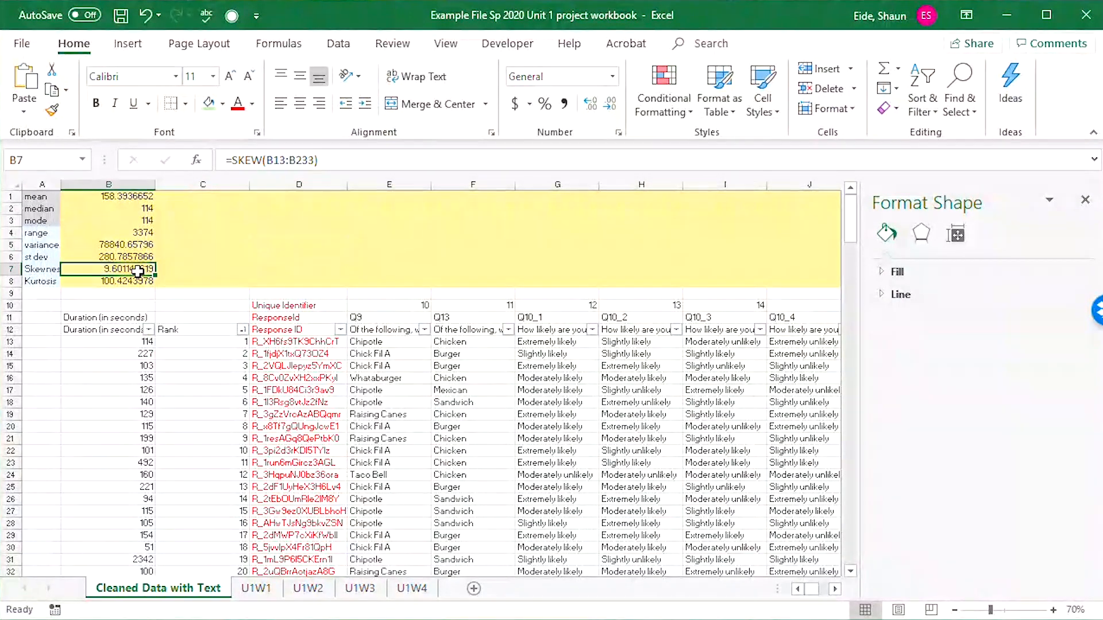
pyautogui.click(102, 296)
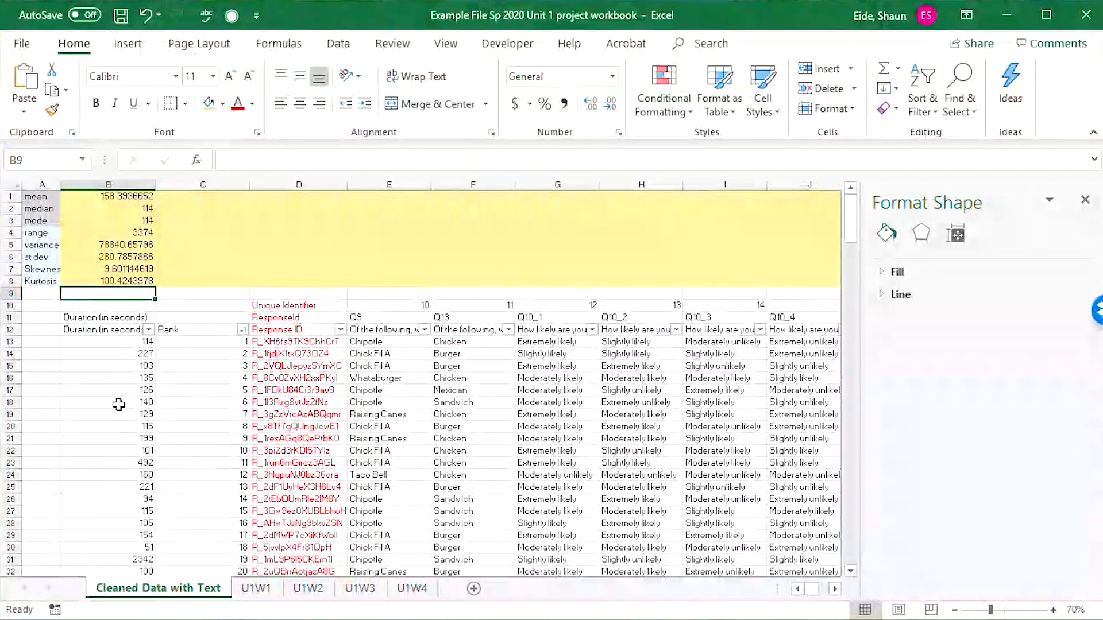
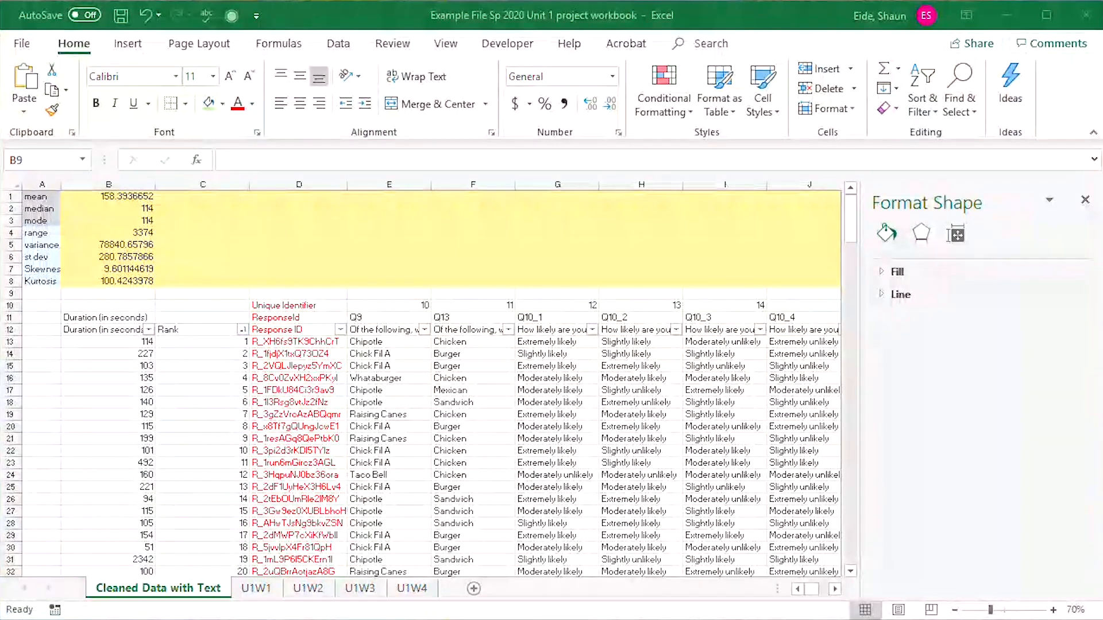
# Enter the note "if skewness is below negative 1 or above positive 1 is is slightly skewed" in E5.
pyautogui.click(219, 268)
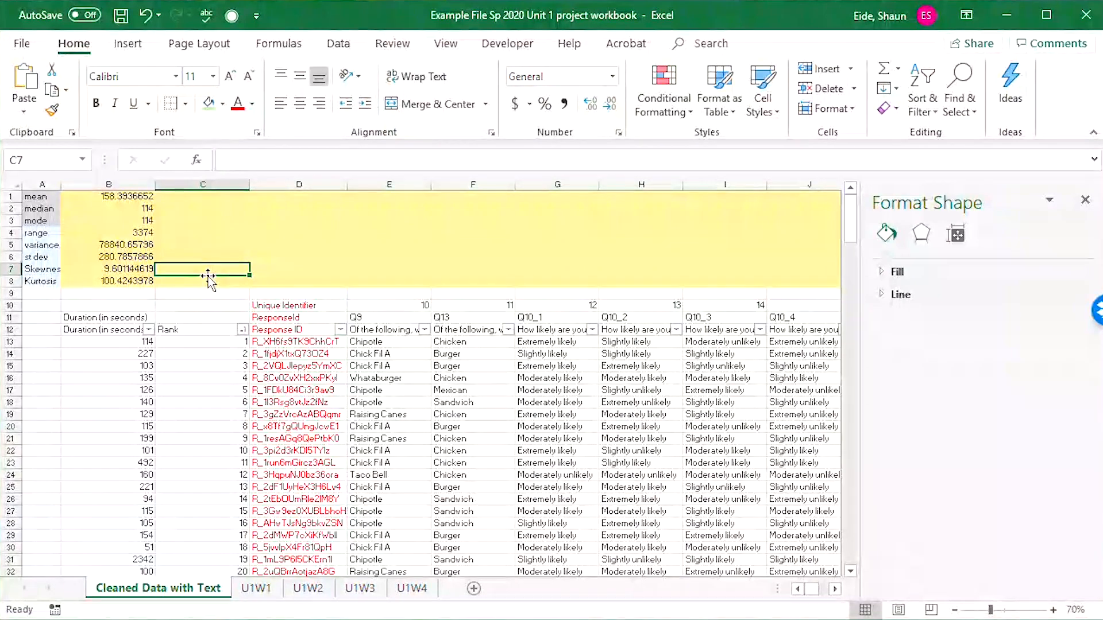
pyautogui.press('Up')
pyautogui.press('Right')
pyautogui.press('Up')
pyautogui.press('Right')
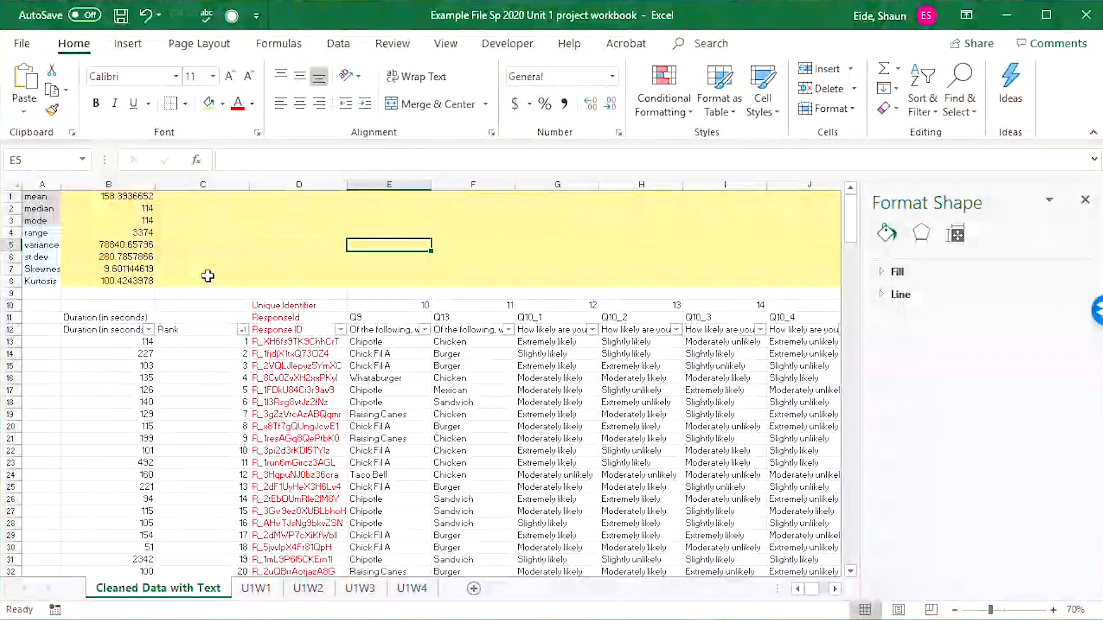
pyautogui.write('if skew')
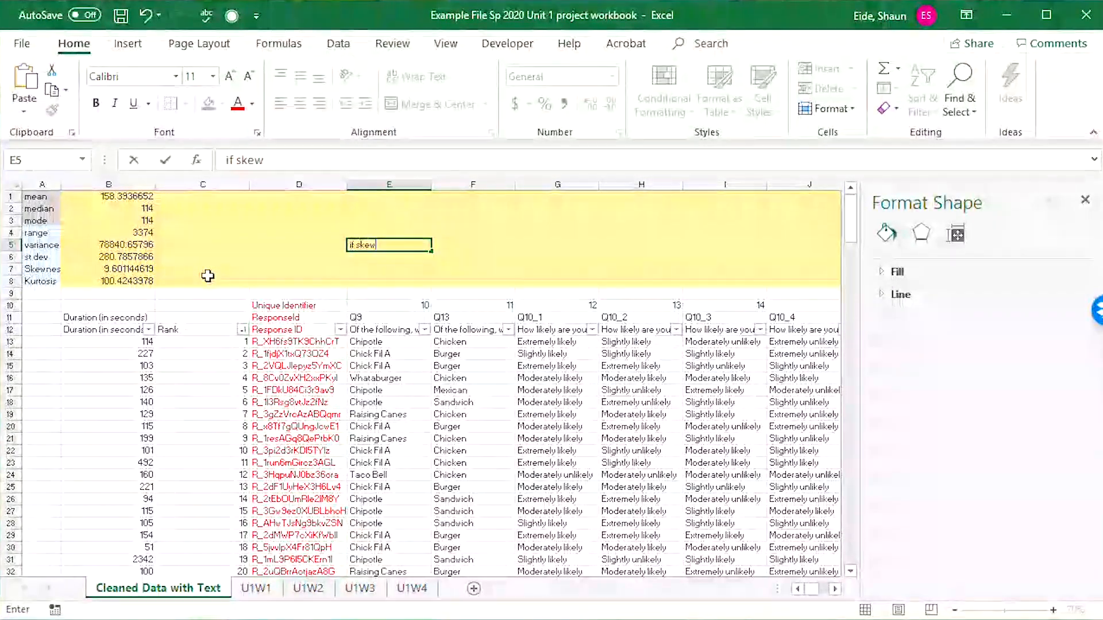
pyautogui.write('ness is be')
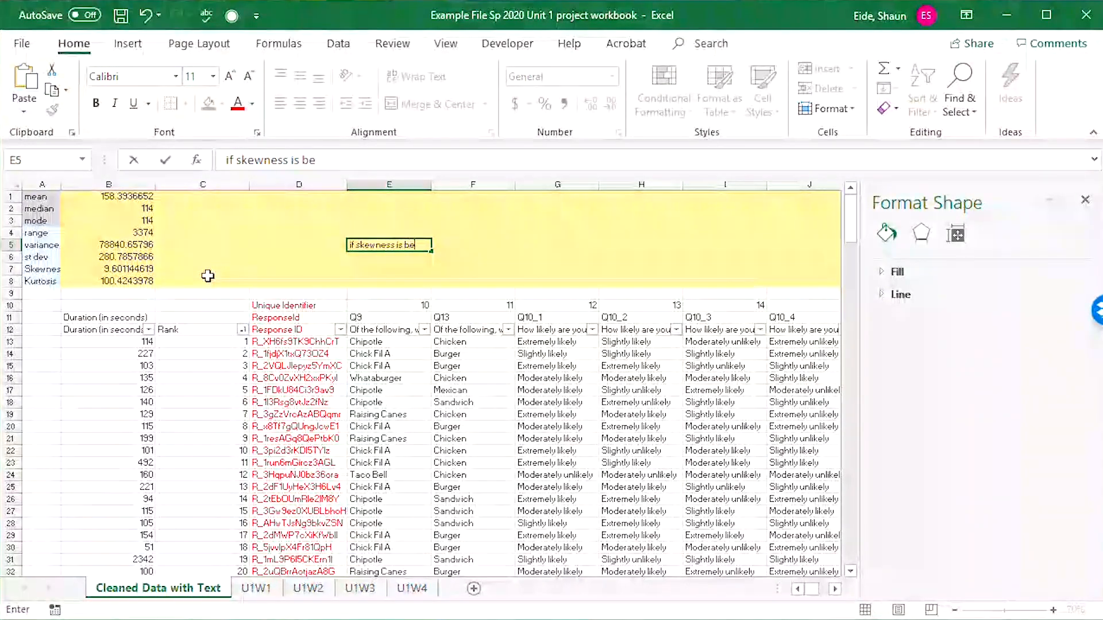
pyautogui.write('low nega')
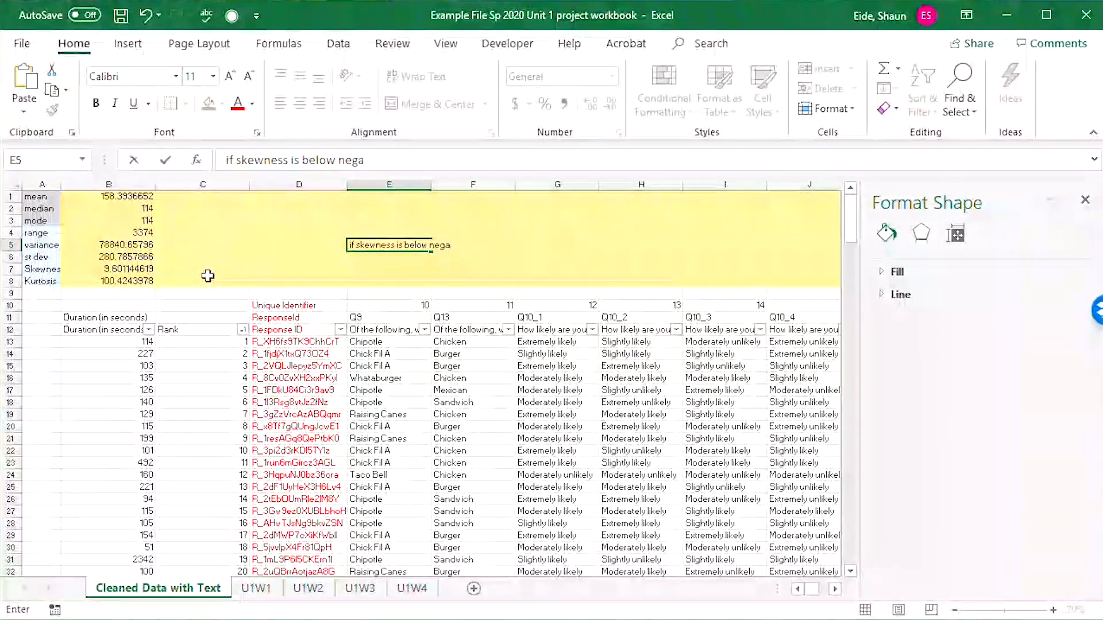
pyautogui.write('tive 1 or')
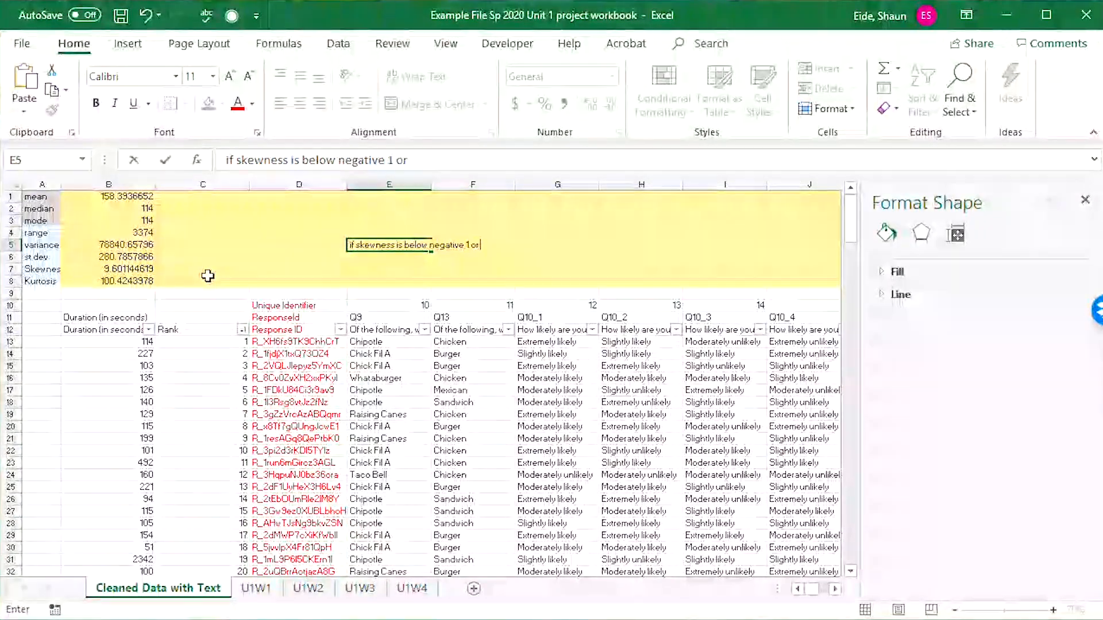
pyautogui.write(' above posit')
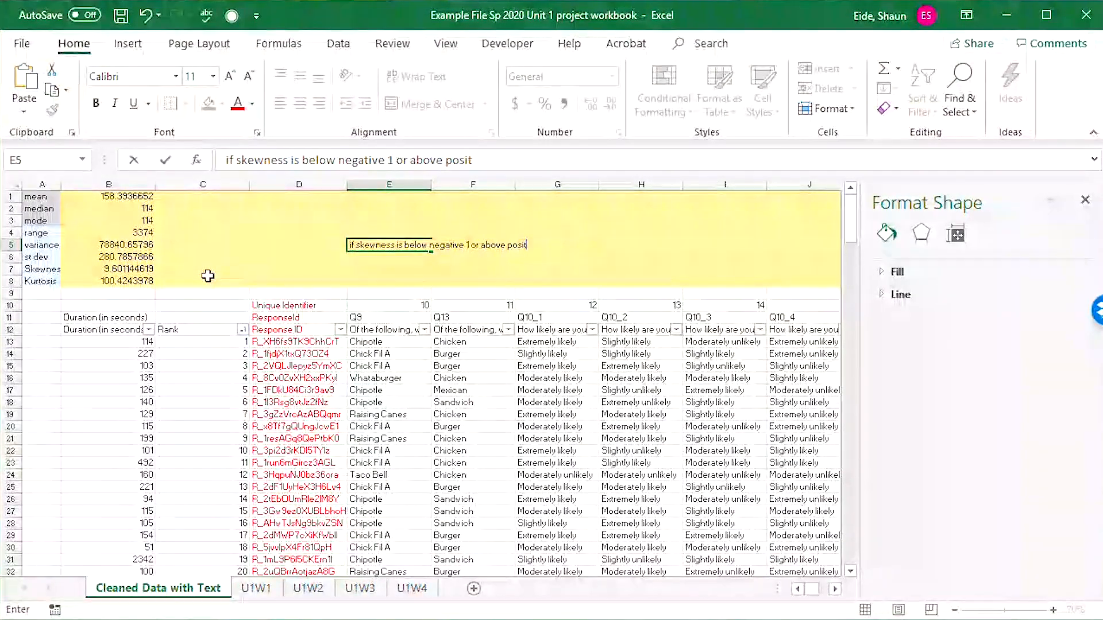
pyautogui.write('ive 1 is is sl')
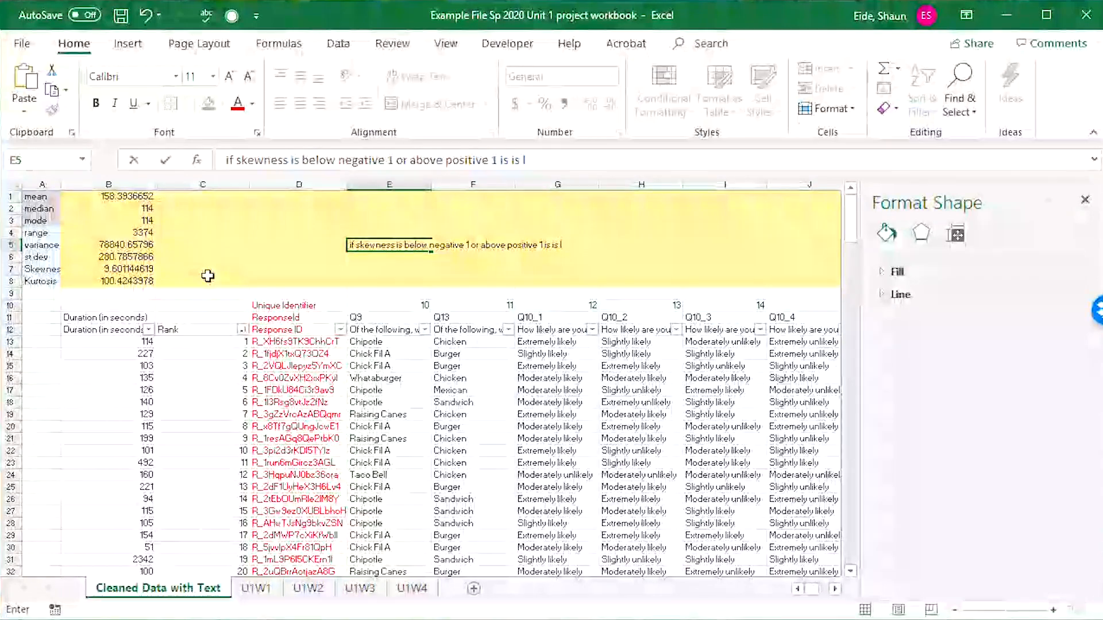
pyautogui.write('ightly')
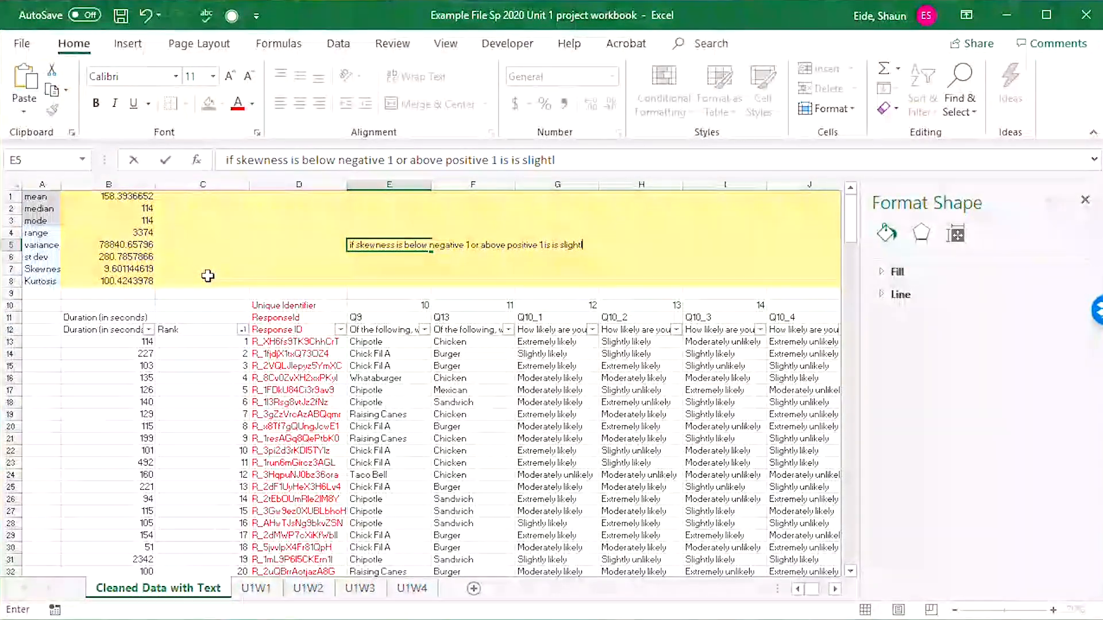
pyautogui.write(' skewed')
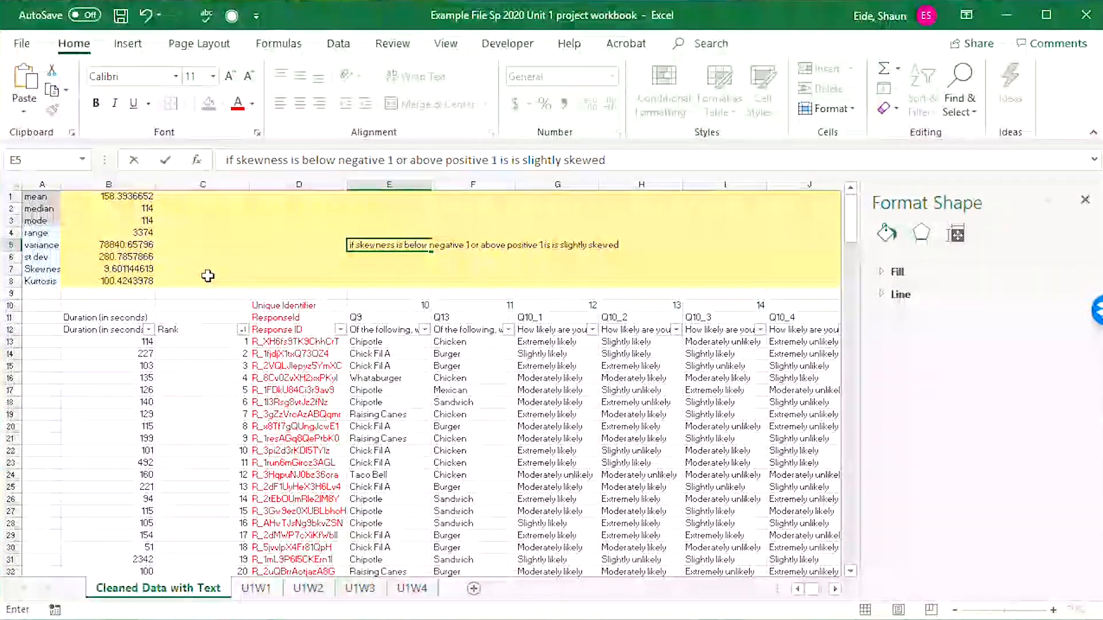
pyautogui.press('Return')
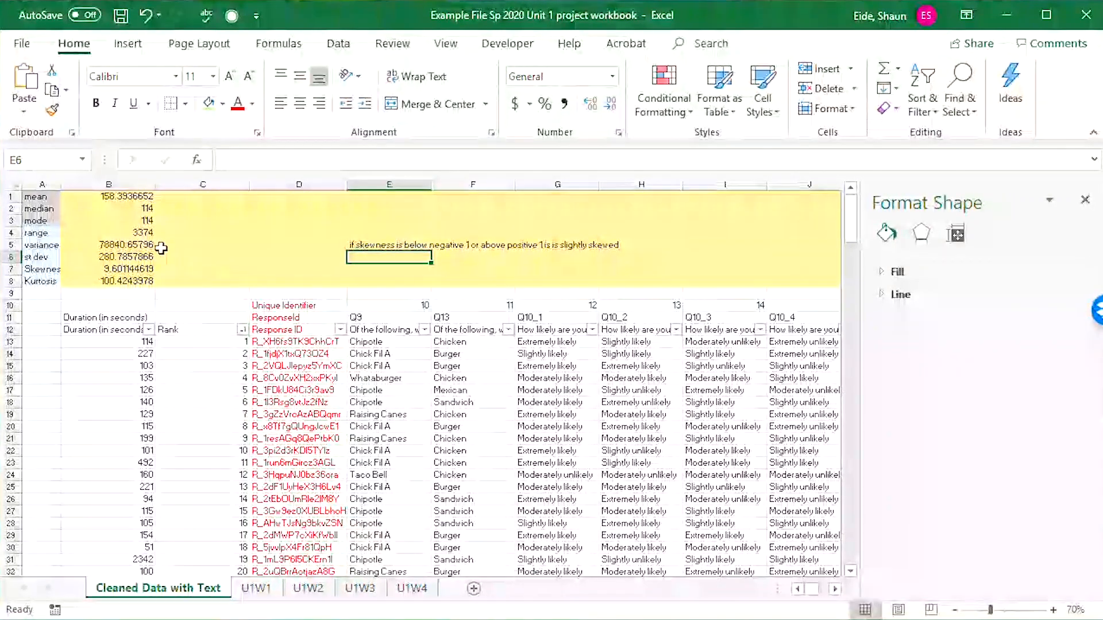
# Copy the E5 skewness note to E6 and change its thresholds to negative 3 and positive 3.
pyautogui.click(375, 245)
pyautogui.hotkey('ctrl', 'c')
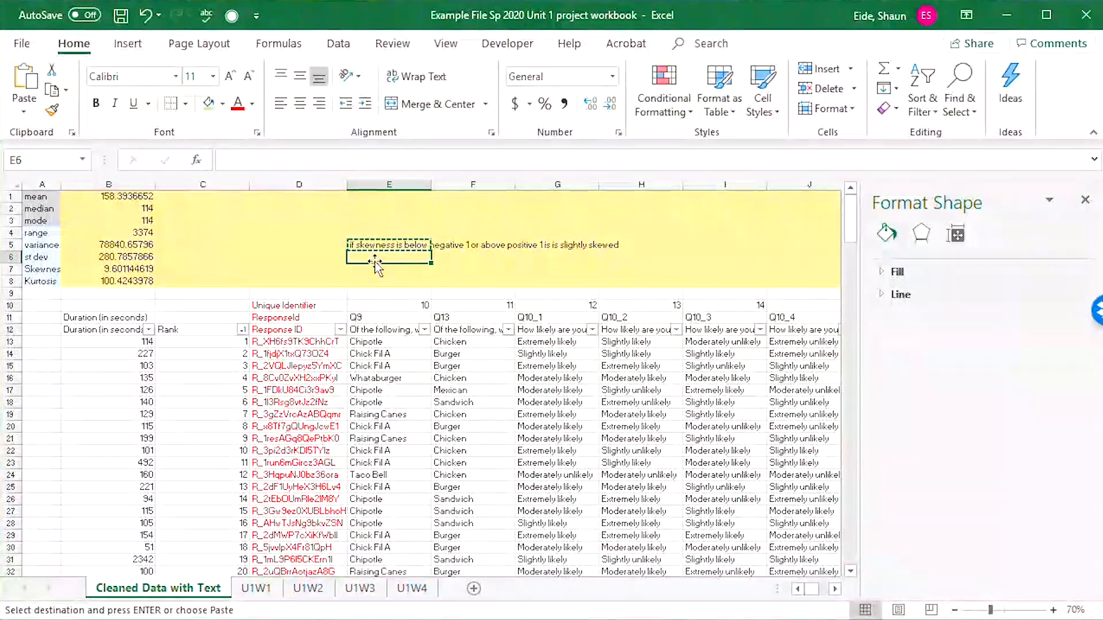
pyautogui.click(377, 258)
pyautogui.hotkey('ctrl', 'v')
pyautogui.doubleClick(398, 256)
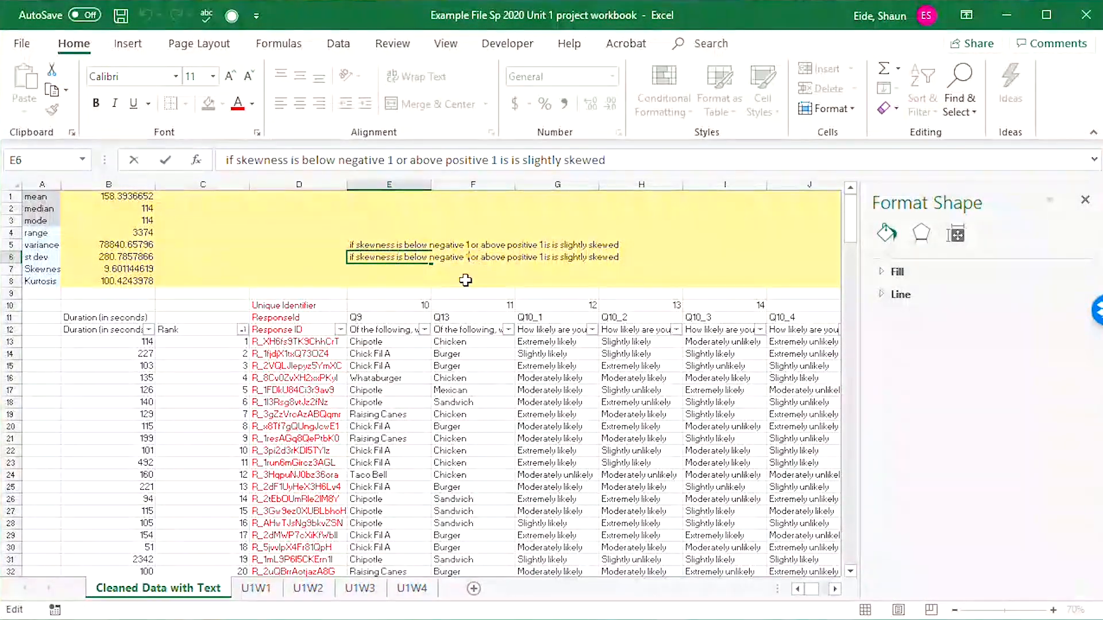
pyautogui.press('BackSpace')
pyautogui.write('3')
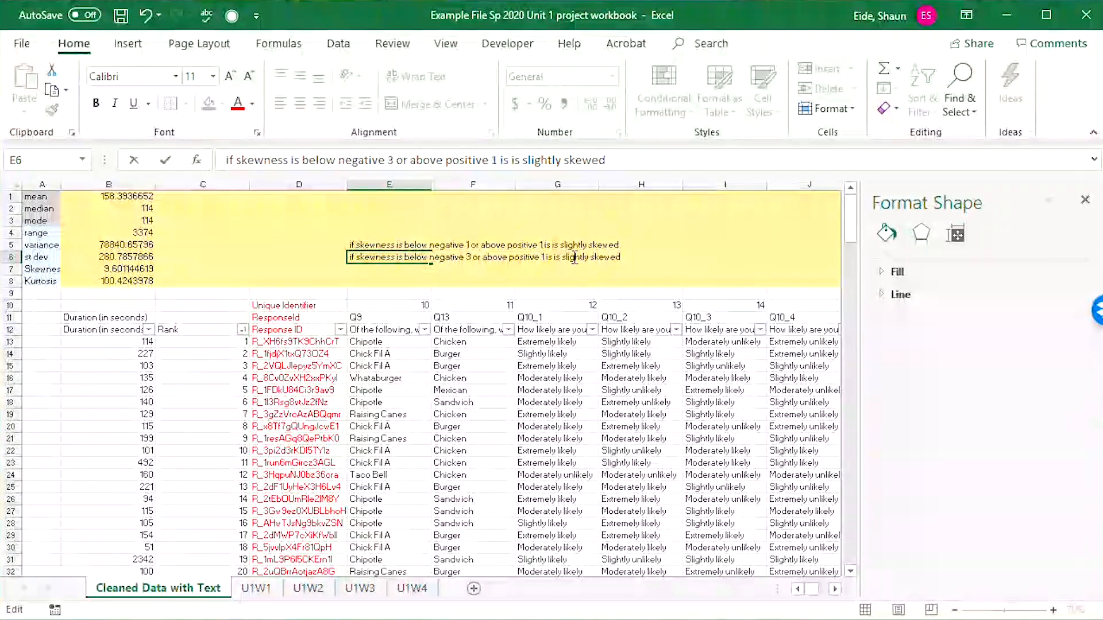
pyautogui.press('BackSpace')
pyautogui.write('3')
pyautogui.press('Tab')
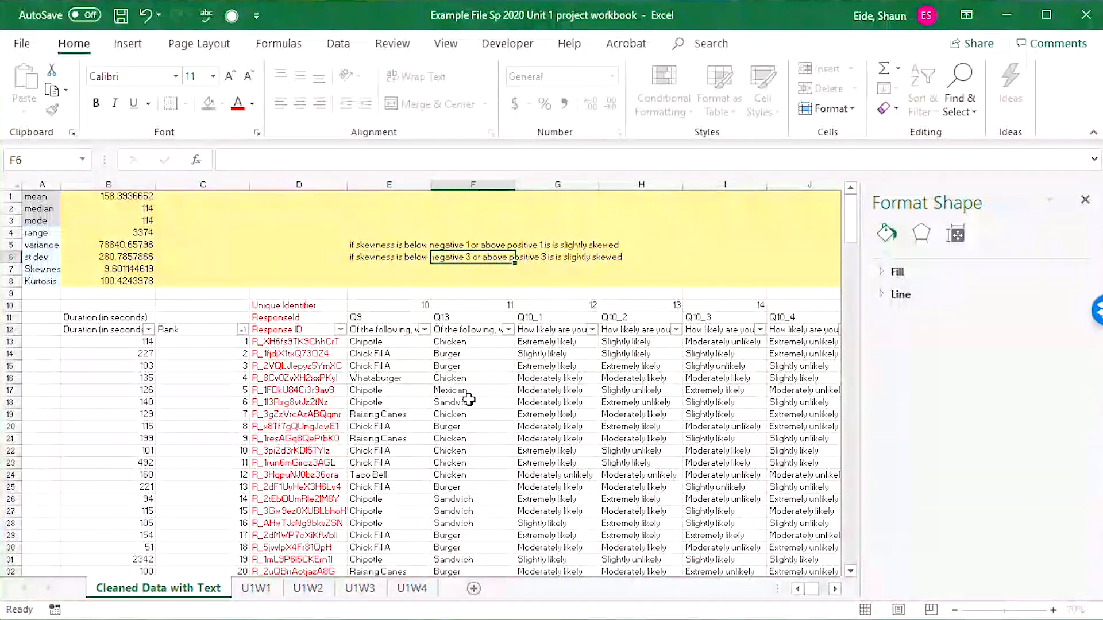
# Try rewording the note in E6 to "significantly skewed", and undo the change.
pyautogui.hotkey('shift', 'Tab')
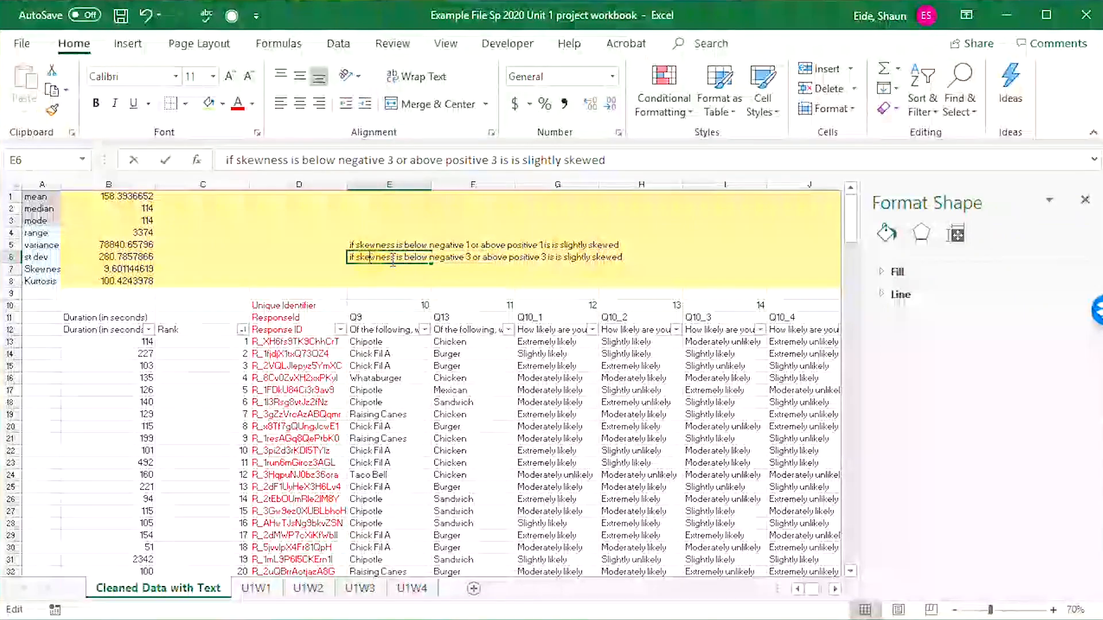
pyautogui.press('F2')
pyautogui.doubleClick(569, 257)
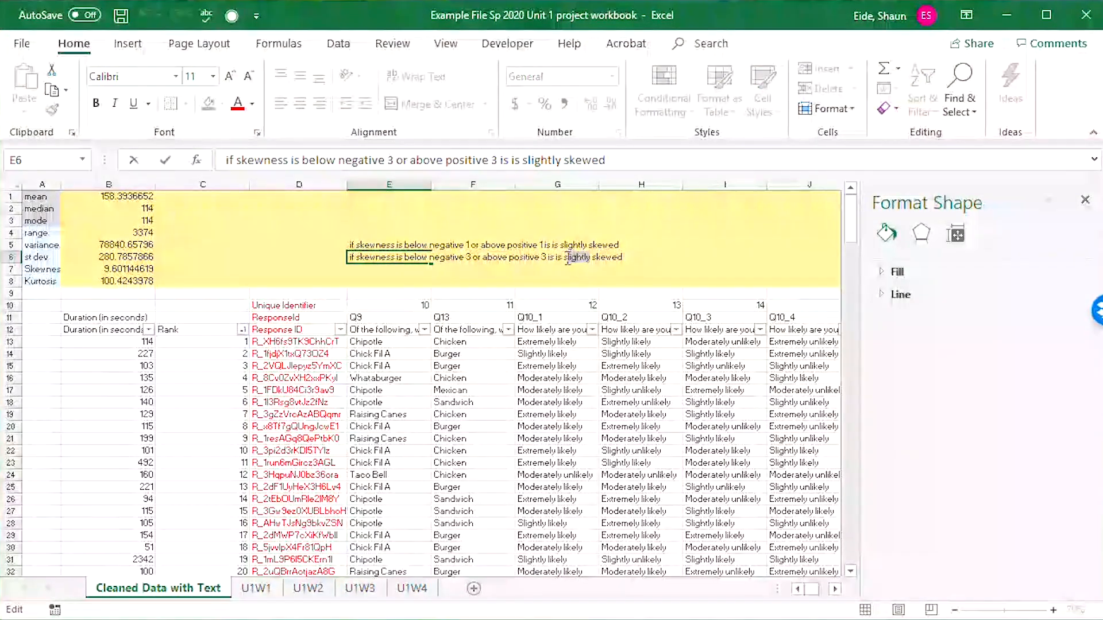
pyautogui.write('sig')
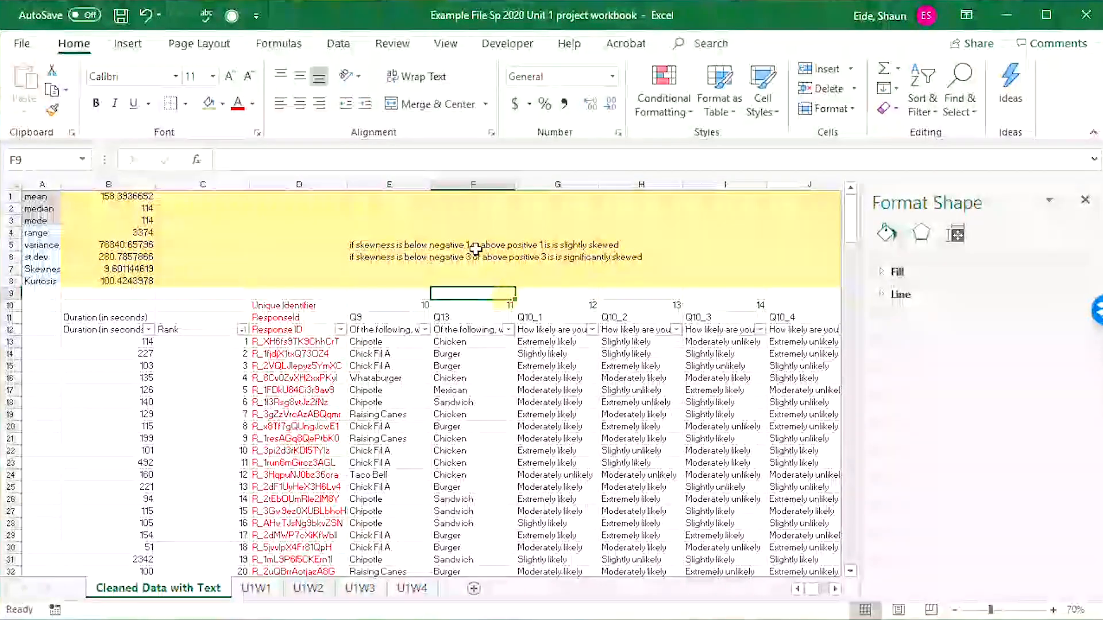
pyautogui.click(462, 245)
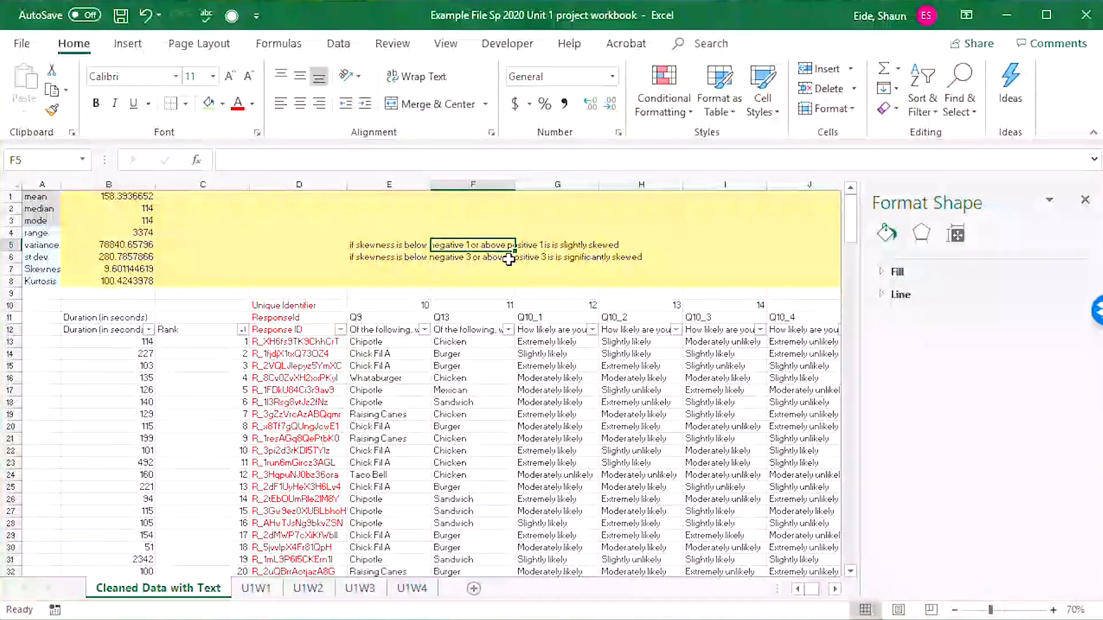
pyautogui.click(381, 256)
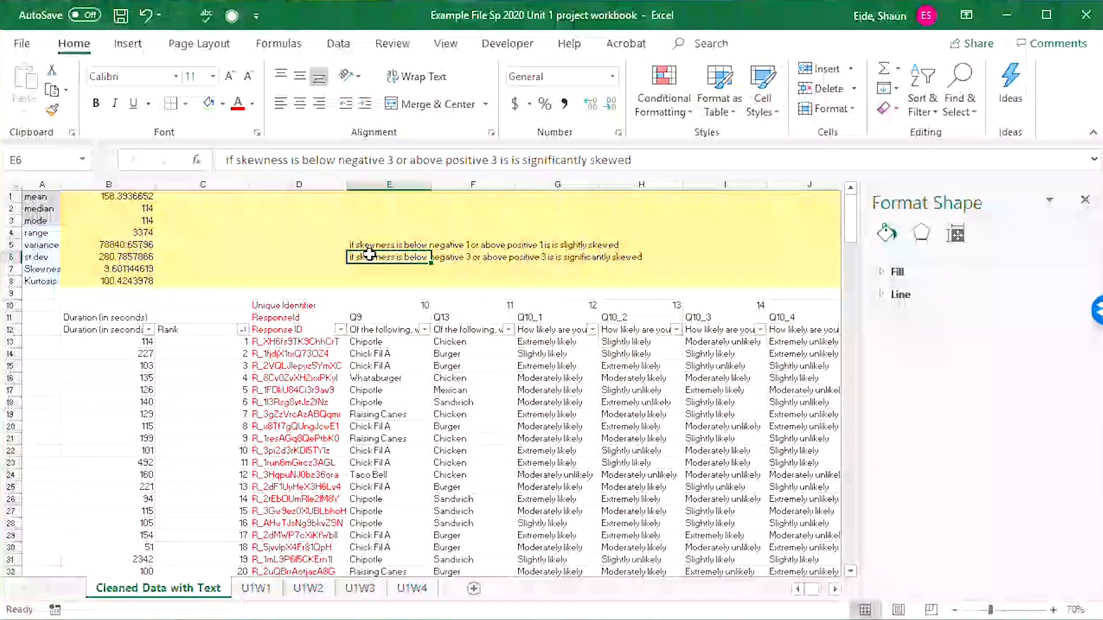
pyautogui.hotkey('ctrl', 'z')
# Move the negative 3 / positive 3 note from E6 to E7 and reword it to "Significantly skewed".
pyautogui.hotkey('ctrl', 'c')
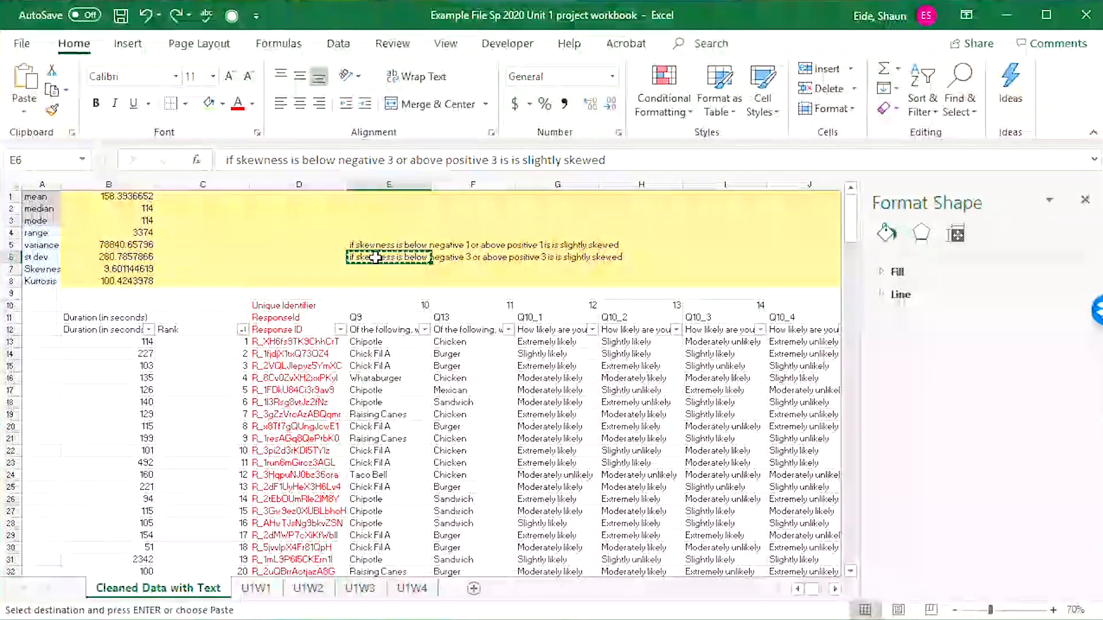
pyautogui.click(382, 266)
pyautogui.hotkey('ctrl', 'v')
pyautogui.doubleClick(385, 268)
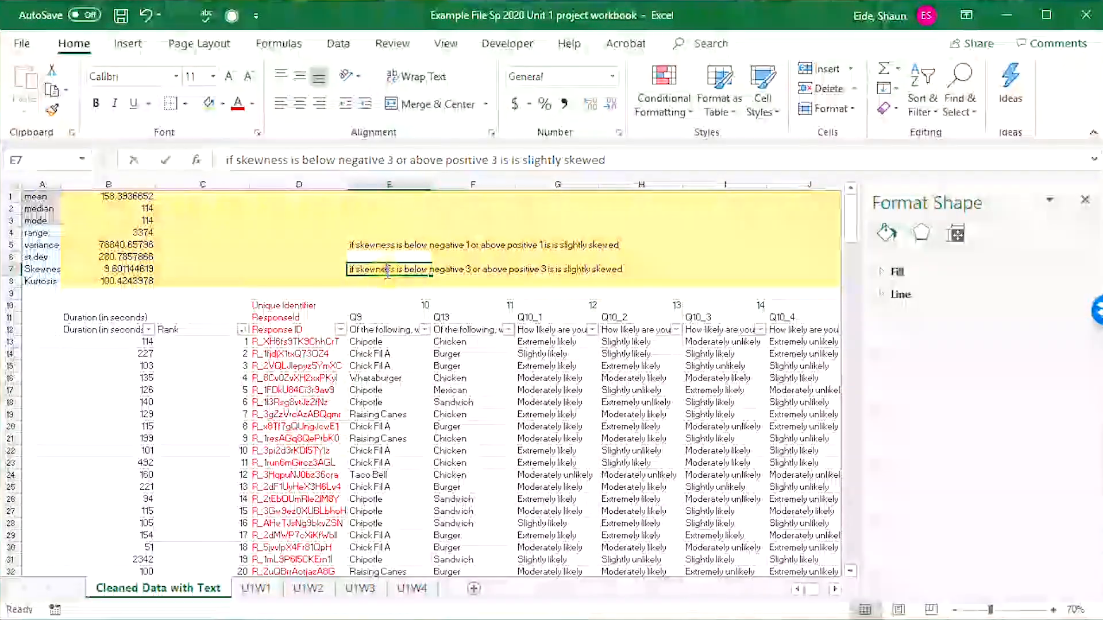
pyautogui.moveTo(568, 274); pyautogui.dragTo(564, 275)
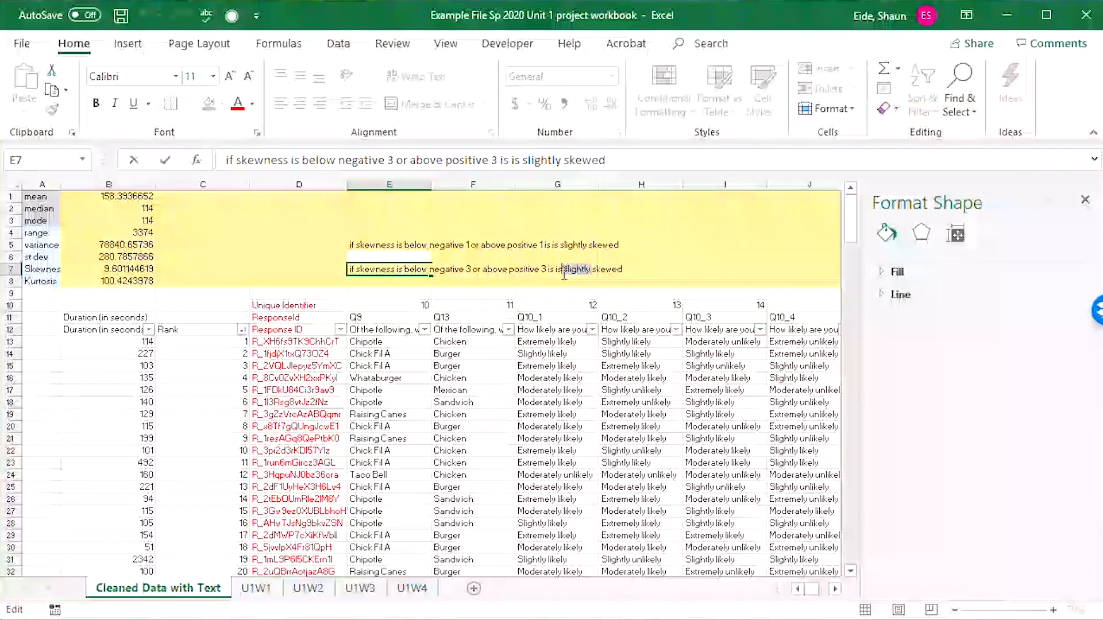
pyautogui.write('Signifi')
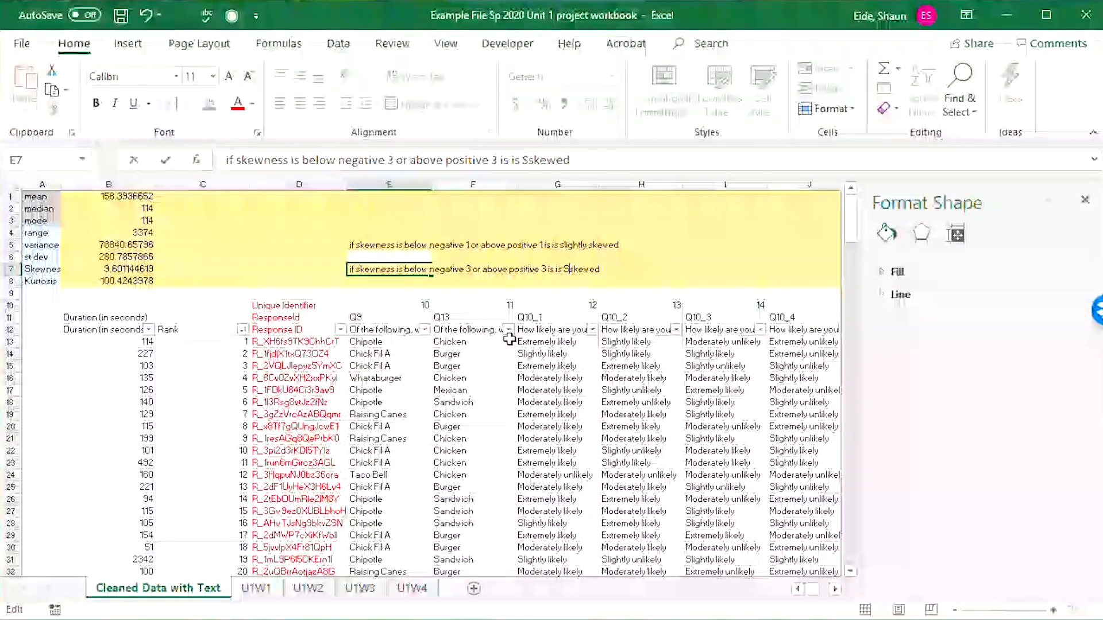
pyautogui.write('cantly')
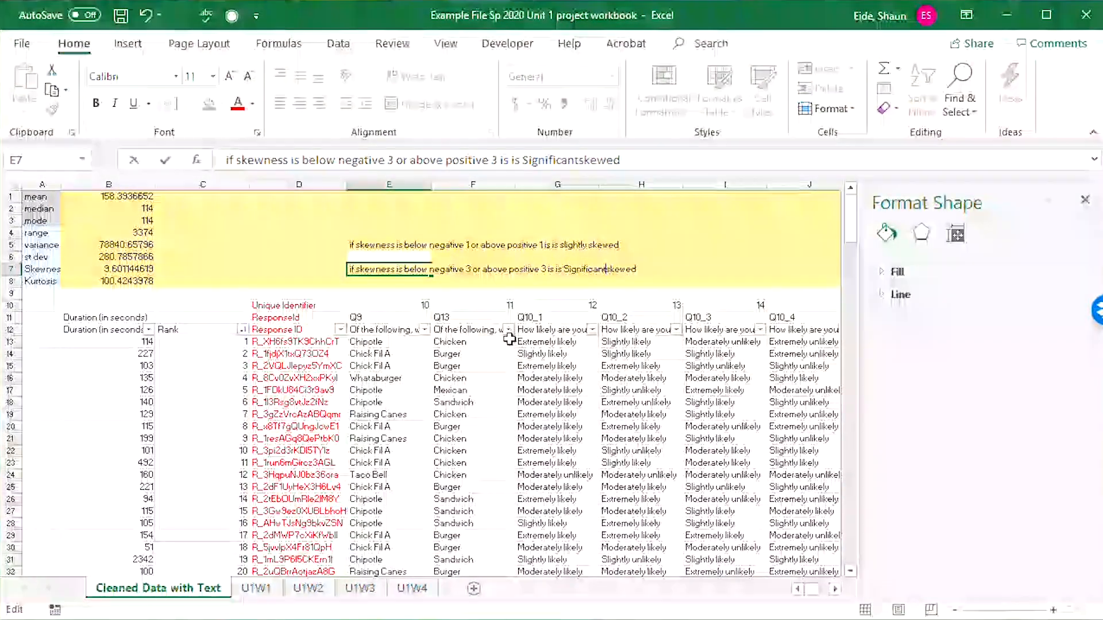
pyautogui.press('Tab')
# Copy the E7 note to E6 and change it to negative 2, positive 2 and "moderately skewed".
pyautogui.click(380, 269)
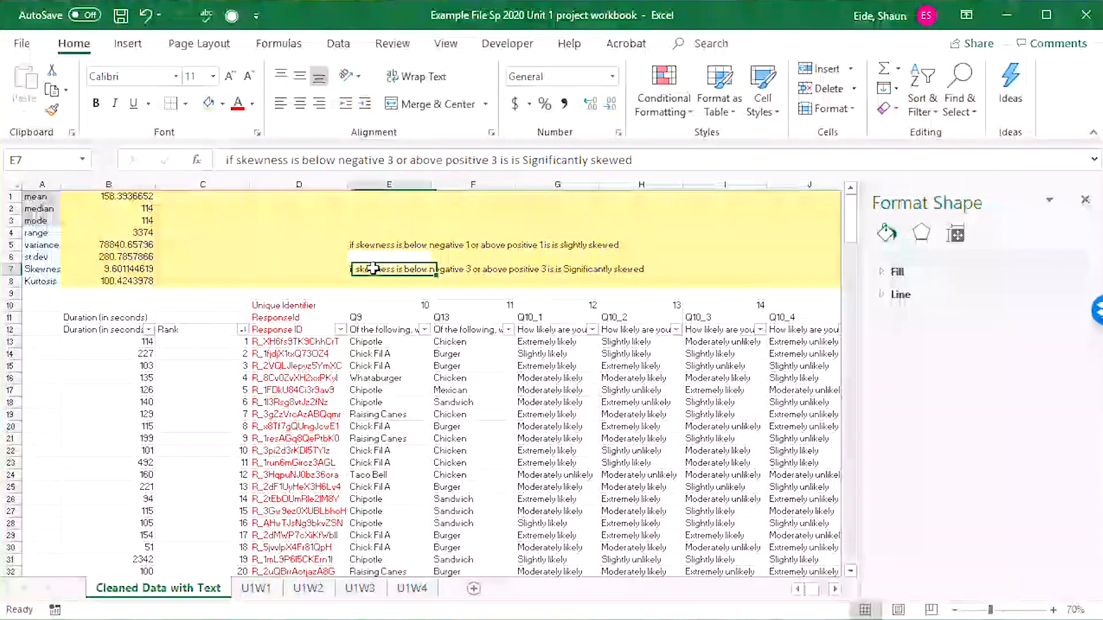
pyautogui.hotkey('ctrl', 'c')
pyautogui.click(388, 257)
pyautogui.hotkey('ctrl', 'v')
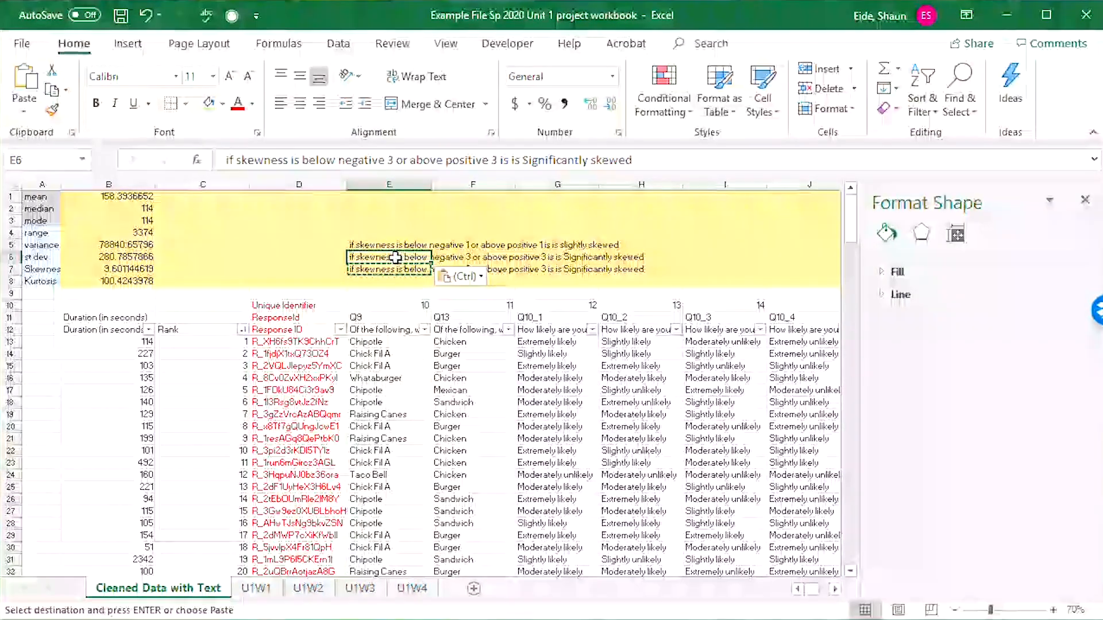
pyautogui.doubleClick(391, 257)
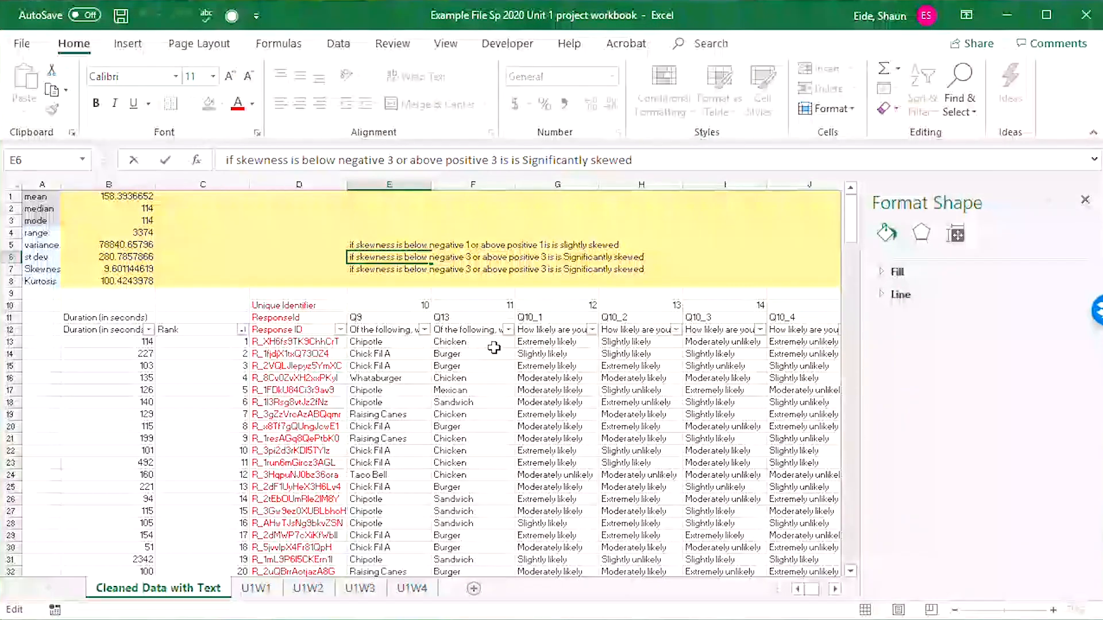
pyautogui.press('BackSpace')
pyautogui.write('2')
pyautogui.press('Right')
pyautogui.press('Right')
pyautogui.press('Right')
pyautogui.press('Right')
pyautogui.press('Right')
pyautogui.press('Right')
pyautogui.press('Right')
pyautogui.press('Right')
pyautogui.press('Right')
pyautogui.press('Right')
pyautogui.press('Right')
pyautogui.press('Right')
pyautogui.press('Right')
pyautogui.press('Right')
pyautogui.press('Right')
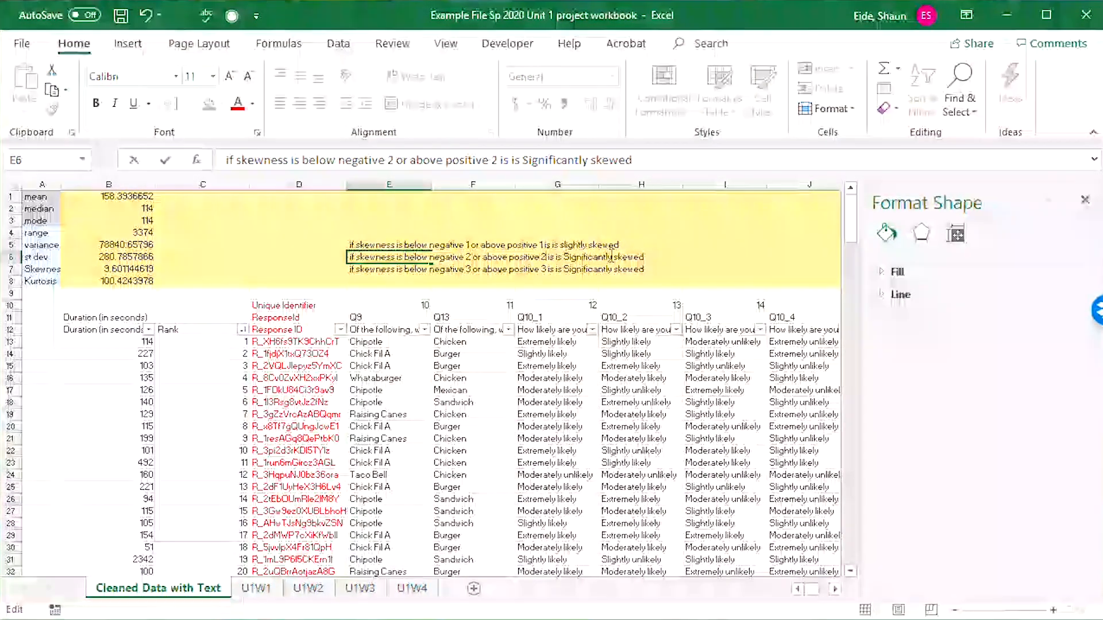
pyautogui.doubleClick(571, 258)
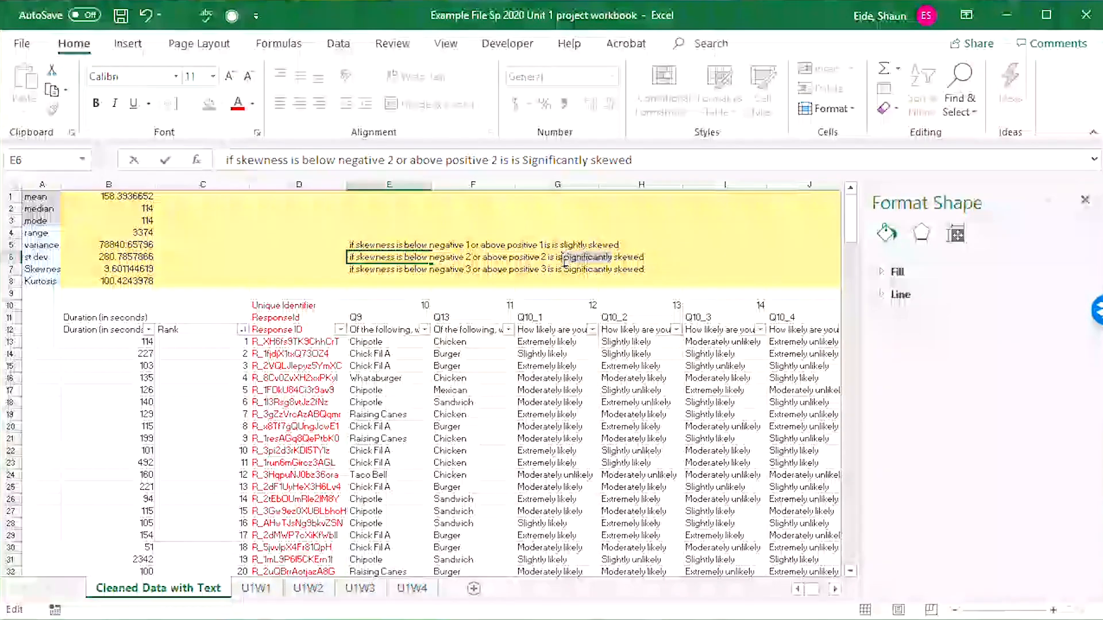
pyautogui.write('moderately')
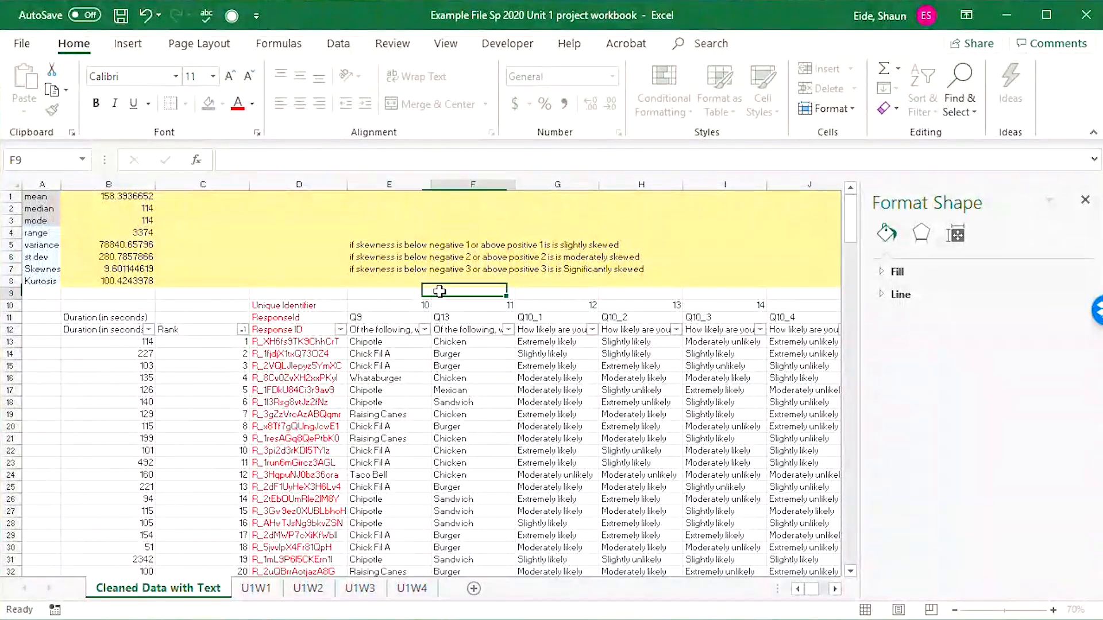
# Label the first skewness note with the number 1 in C5 and "slightly" in D5.
pyautogui.click(330, 256)
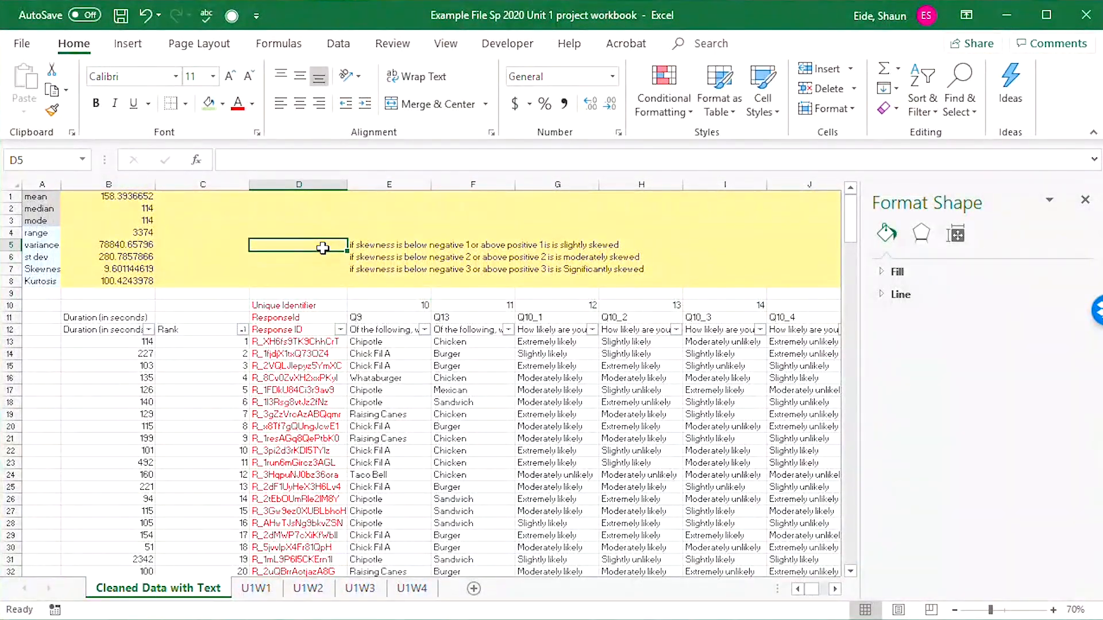
pyautogui.press('Left')
pyautogui.write('1')
pyautogui.press('Return')
pyautogui.press('Right')
pyautogui.press('Up')
pyautogui.write('slight')
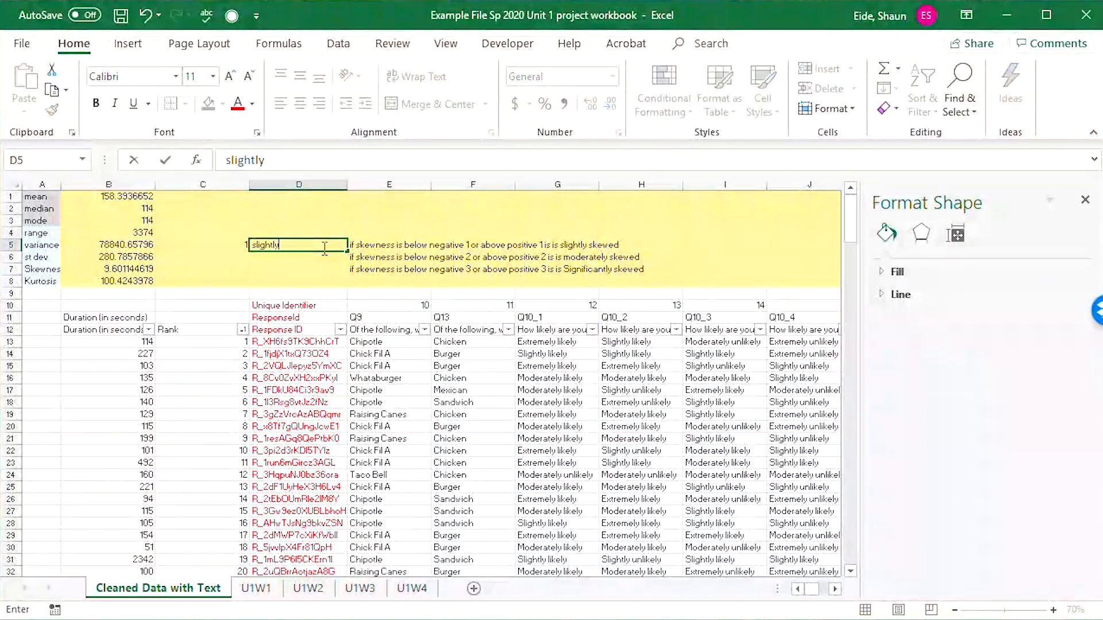
pyautogui.press('Return')
# Label the second skewness note with the number 2 in C6 and "moderate" in D6.
pyautogui.press('Left')
pyautogui.write('2')
pyautogui.press('Tab')
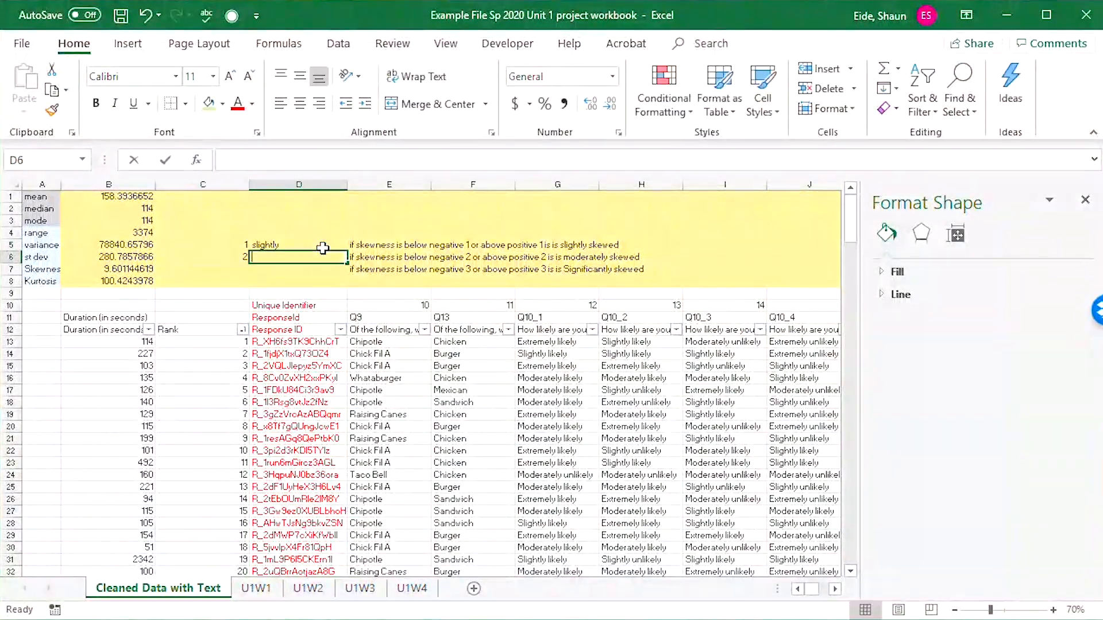
pyautogui.write('moderate')
pyautogui.press('Return')
pyautogui.press('Left')
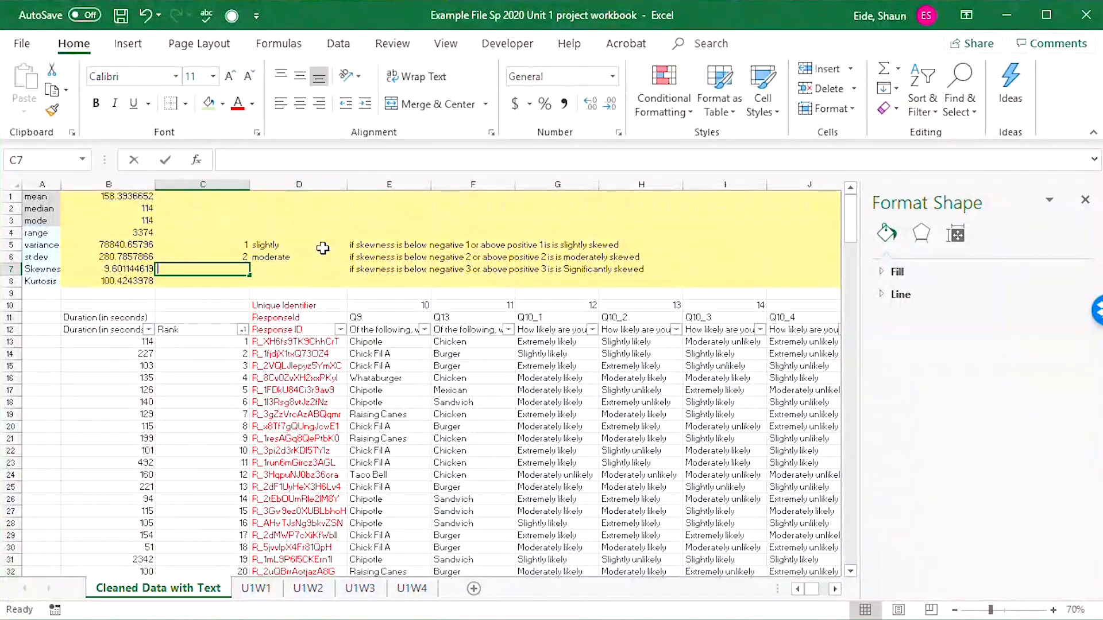
# Label the third skewness note with the number 3 in C7 and "significantly" in D7.
pyautogui.write('3')
pyautogui.press('Tab')
pyautogui.write('slightly')
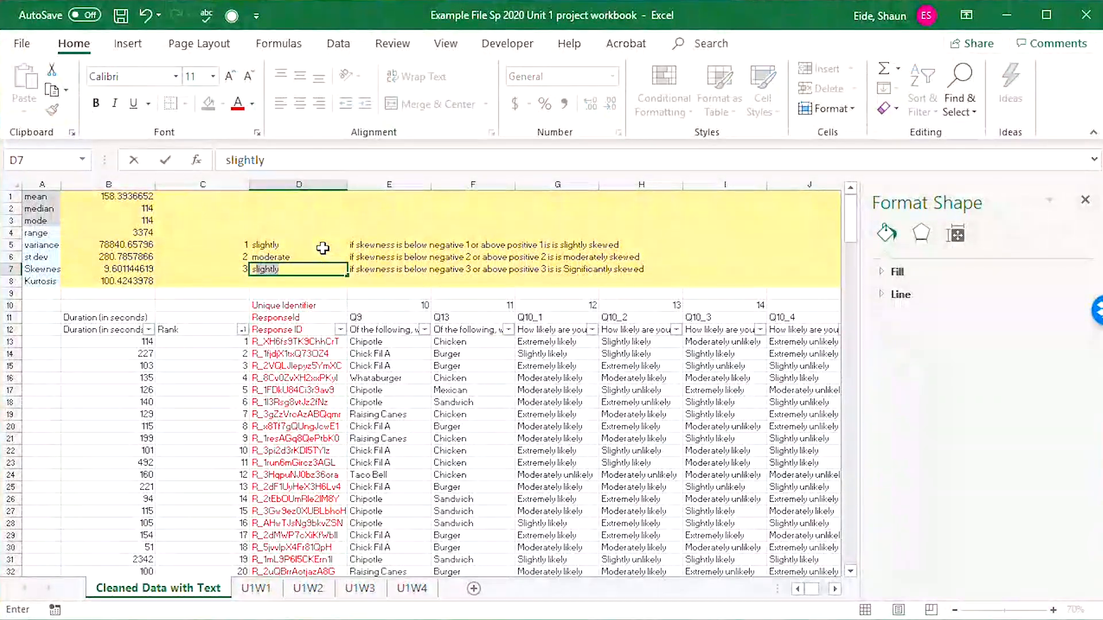
pyautogui.press('BackSpace')
pyautogui.press('BackSpace')
pyautogui.press('BackSpace')
pyautogui.press('BackSpace')
pyautogui.press('BackSpace')
pyautogui.press('BackSpace')
pyautogui.press('BackSpace')
pyautogui.press('BackSpace')
pyautogui.write('signifi')
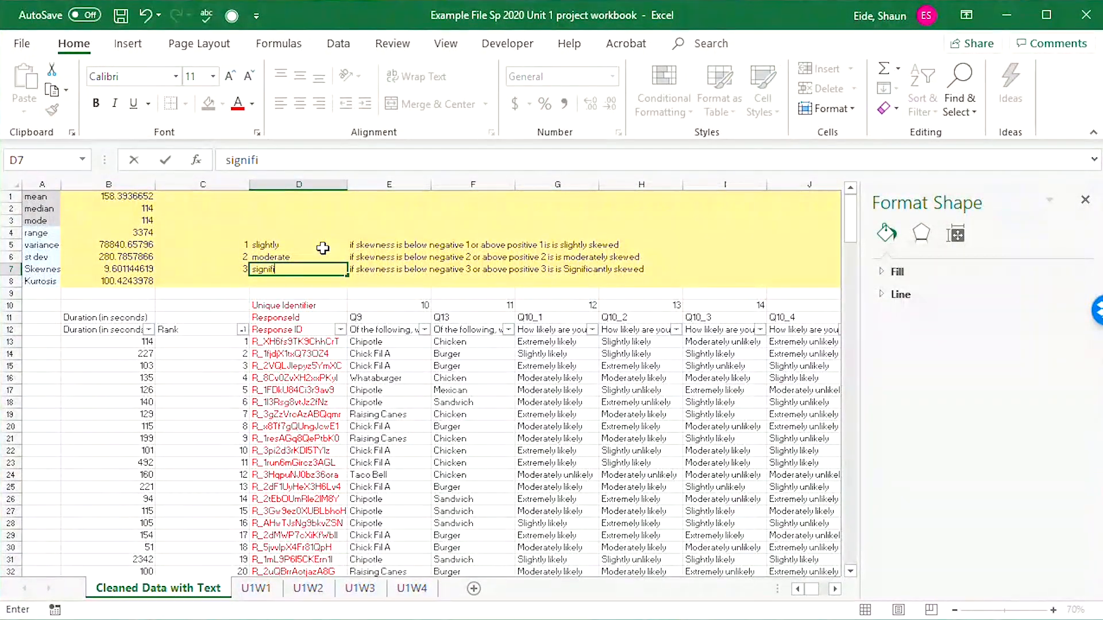
pyautogui.write('cantly')
pyautogui.press('Tab')
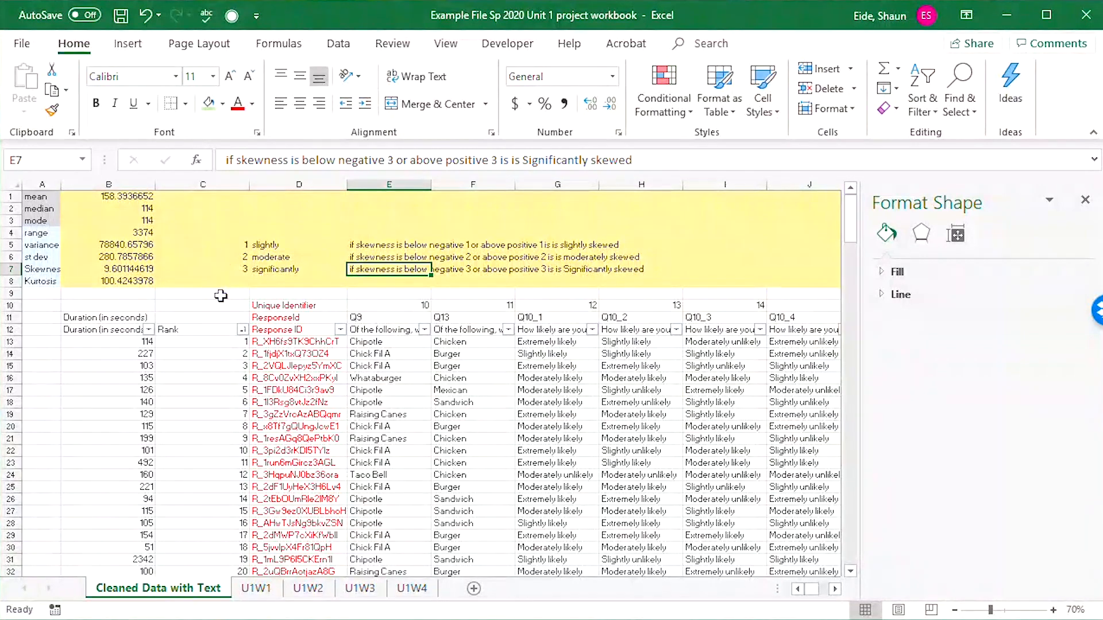
# Compare the duration's skewness and kurtosis cells with the positive and negative distribution illustrations on the browser's normality testing page.
pyautogui.click(127, 268)
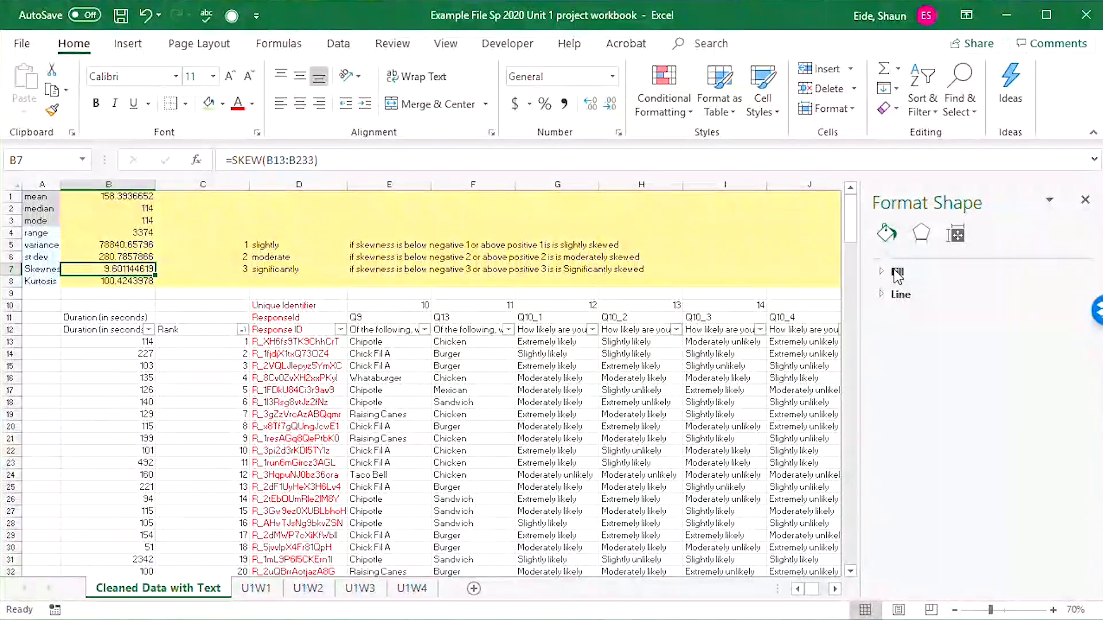
pyautogui.hotkey('alt', 'Tab')
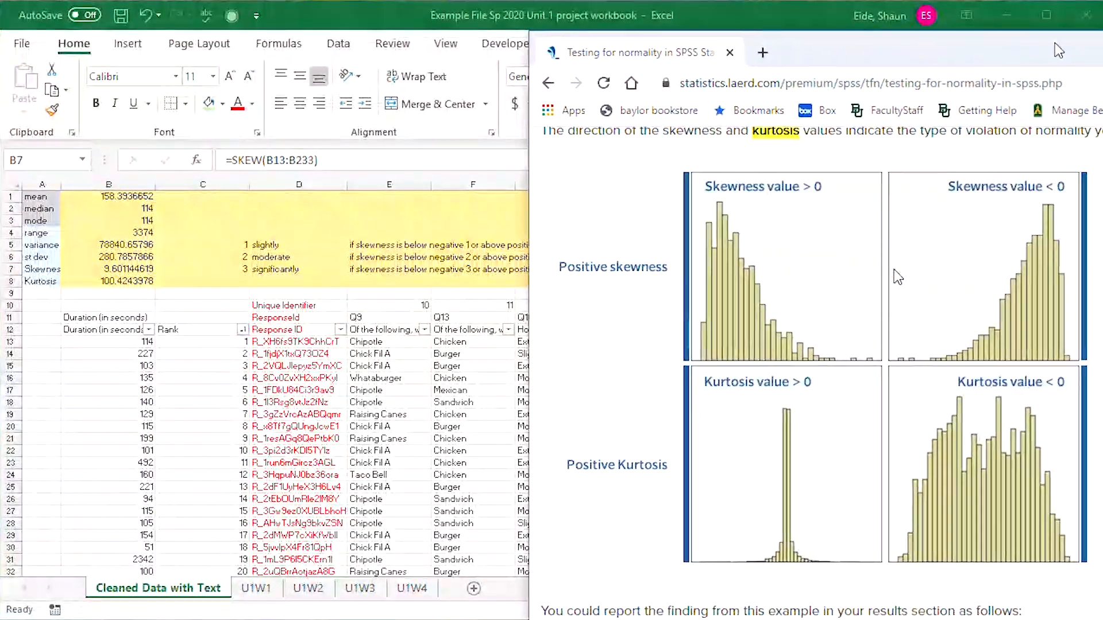
pyautogui.moveTo(1058, 50); pyautogui.dragTo(643, 26)
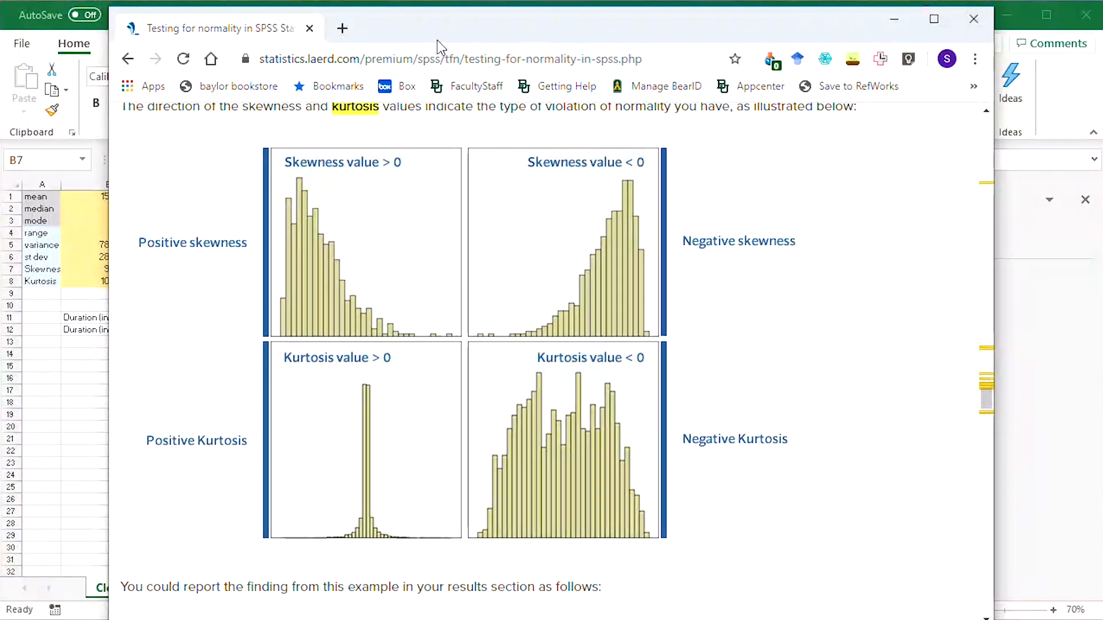
pyautogui.moveTo(452, 35); pyautogui.dragTo(1102, 75)
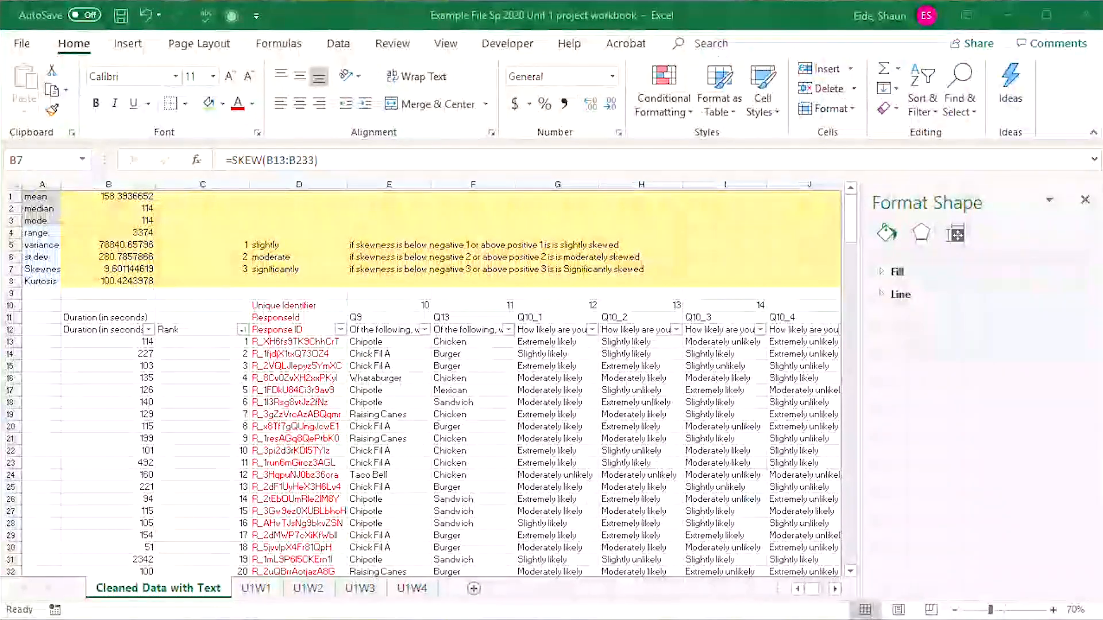
pyautogui.click(87, 281)
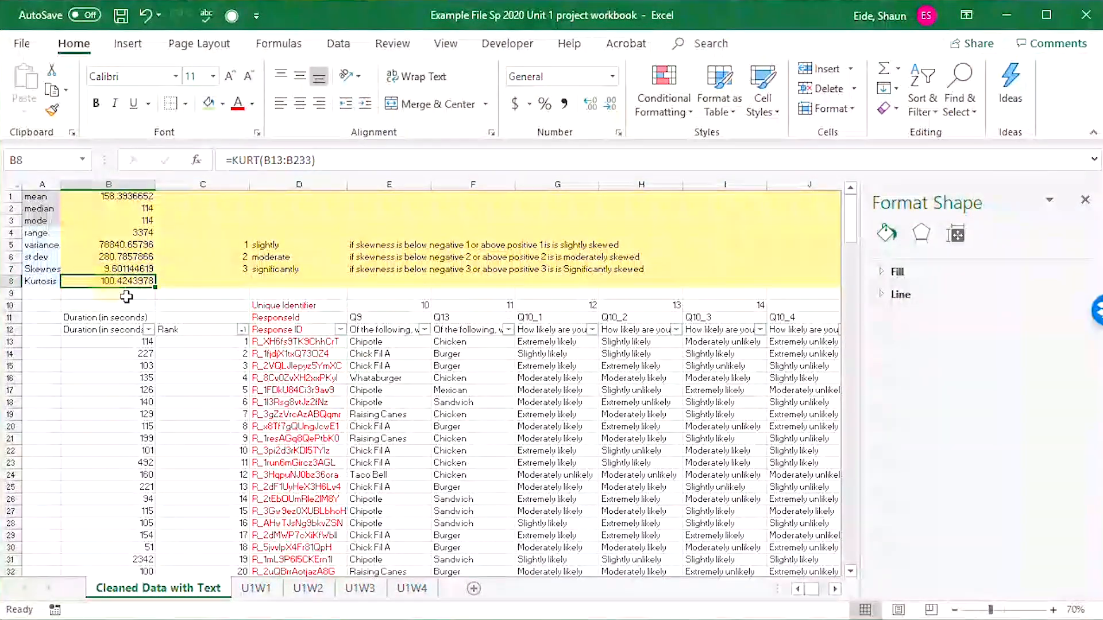
pyautogui.click(250, 279)
pyautogui.click(217, 283)
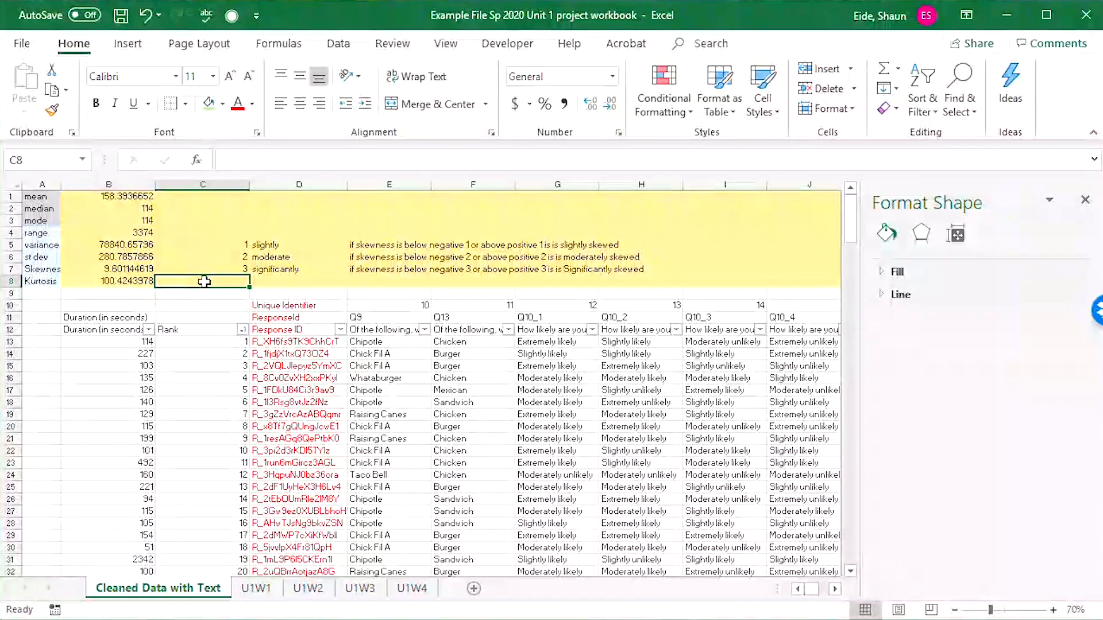
pyautogui.click(141, 279)
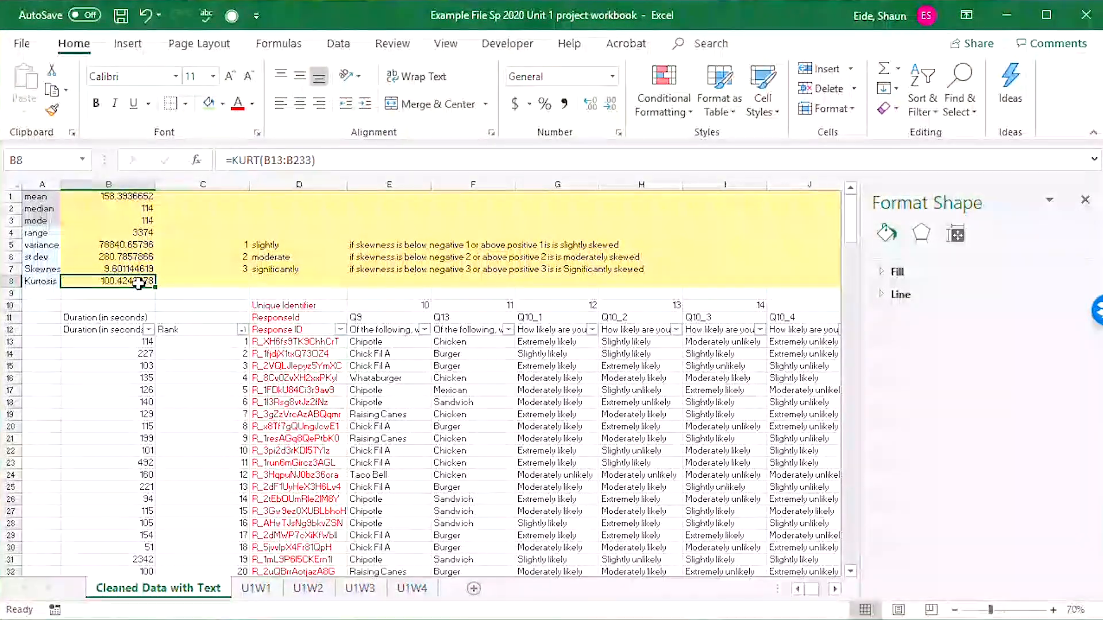
# Insert a histogram of the survey durations in B13:B233 and make the chart taller.
pyautogui.moveTo(114, 341); pyautogui.dragTo(144, 545)
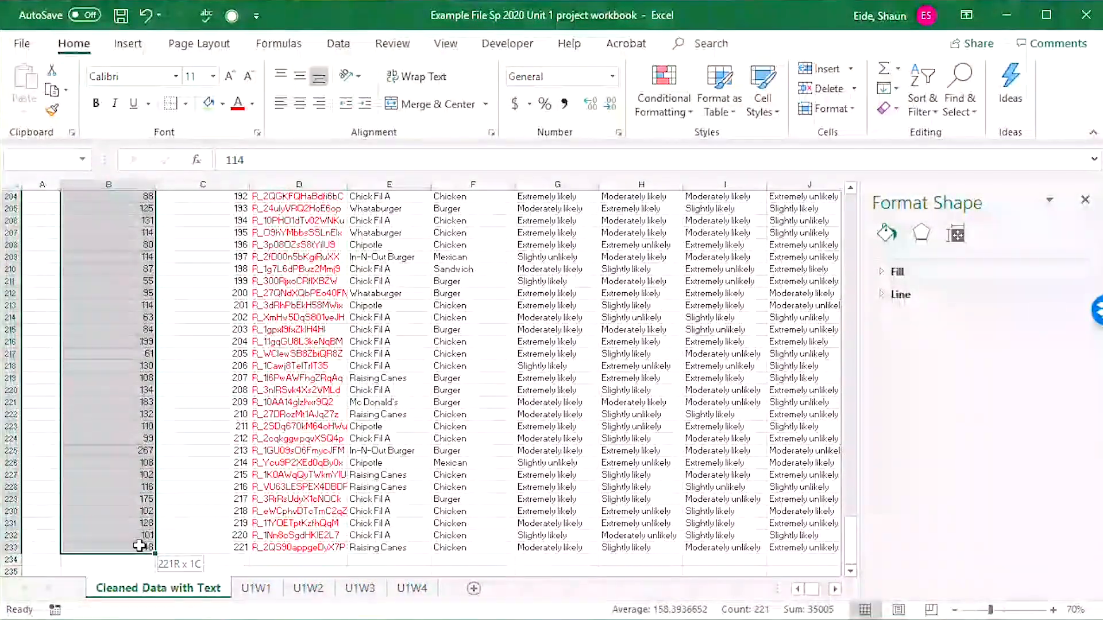
pyautogui.click(127, 43)
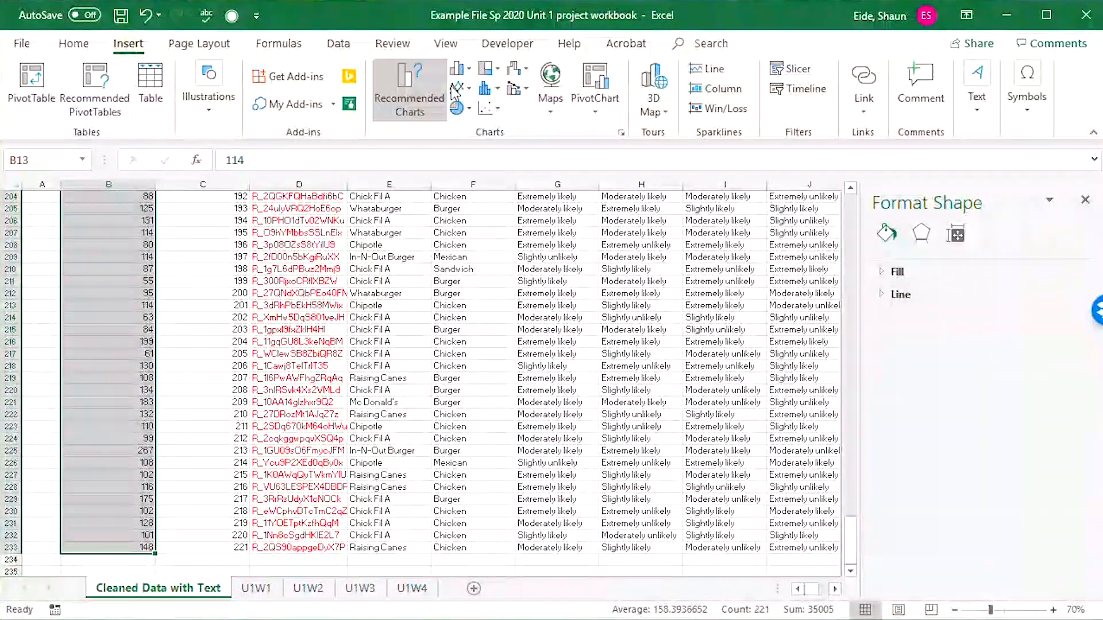
pyautogui.click(488, 88)
pyautogui.click(499, 141)
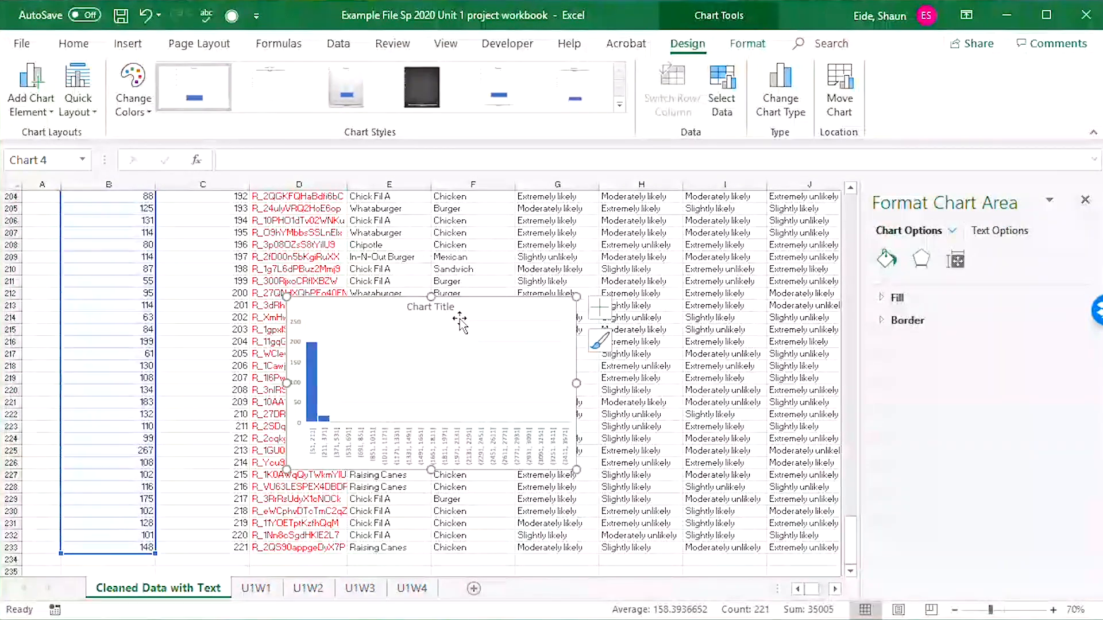
pyautogui.moveTo(429, 297); pyautogui.dragTo(437, 203)
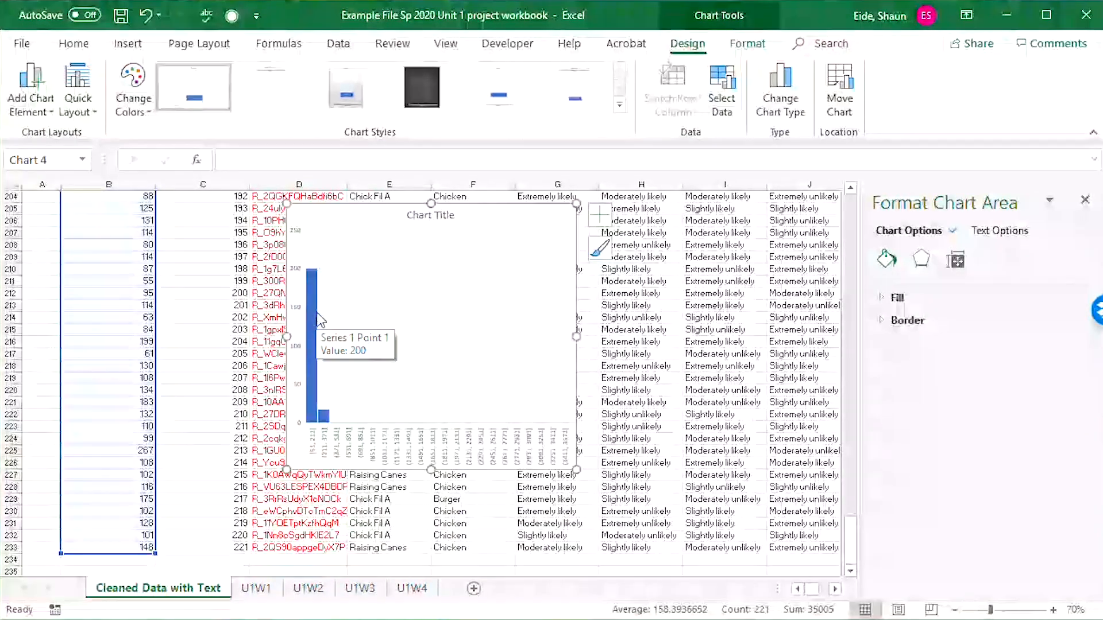
# Relocate the duration histogram to the start of the sheet, beside the summary statistics and over columns D to G.
pyautogui.scroll(3, 314, 339)
pyautogui.moveTo(337, 320); pyautogui.dragTo(339, 227)
pyautogui.scroll(6, 339, 227)
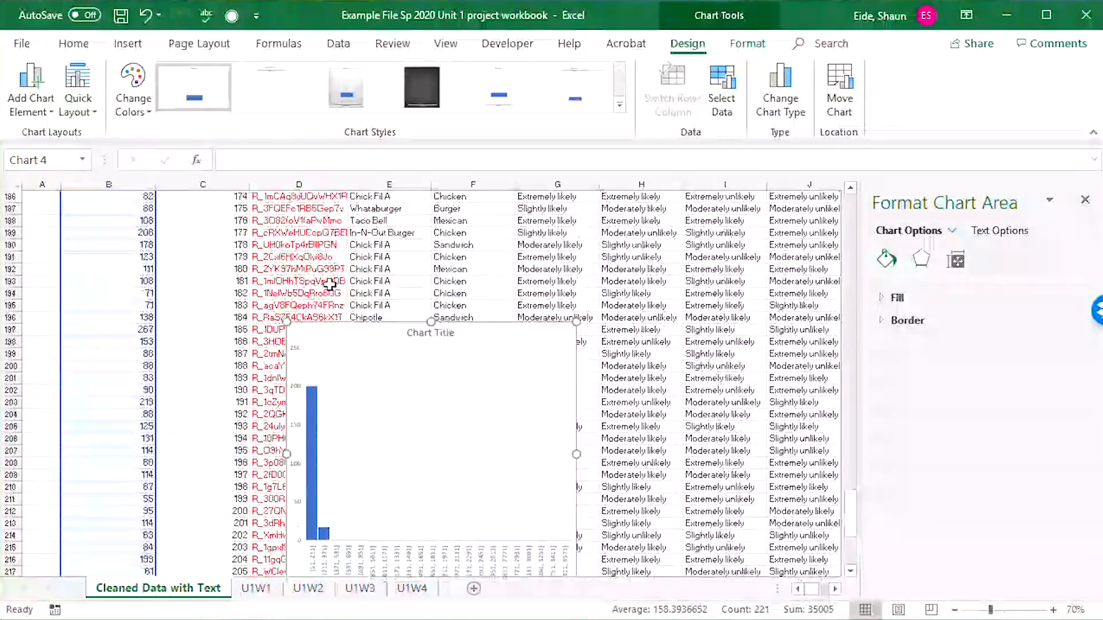
pyautogui.hotkey('ctrl', 'x')
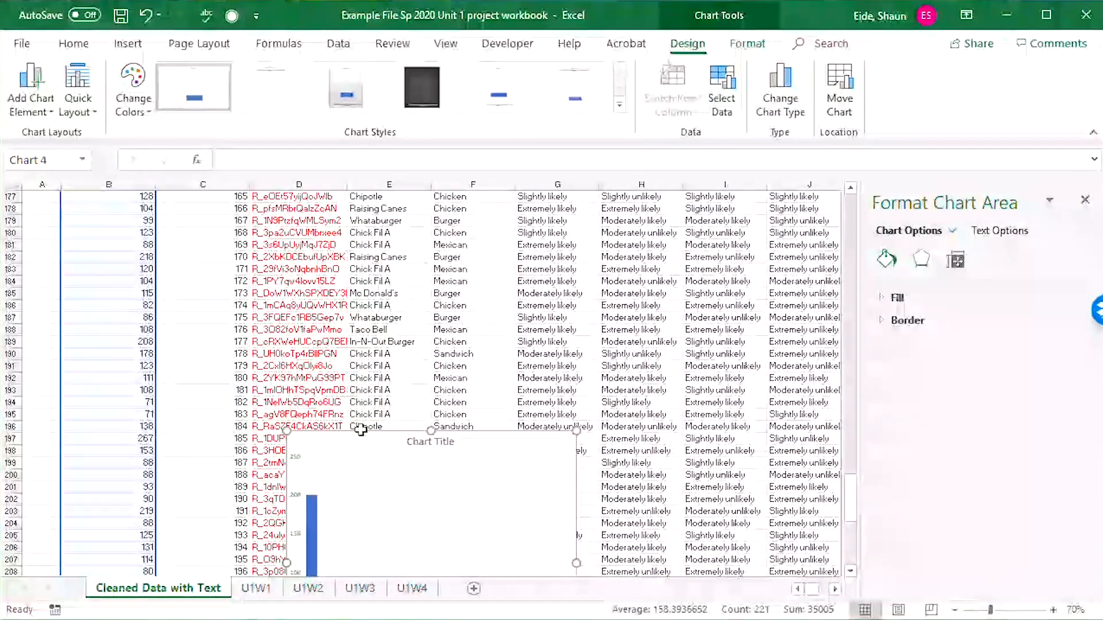
pyautogui.scroll(11, 327, 349)
pyautogui.scroll(20, 271, 340)
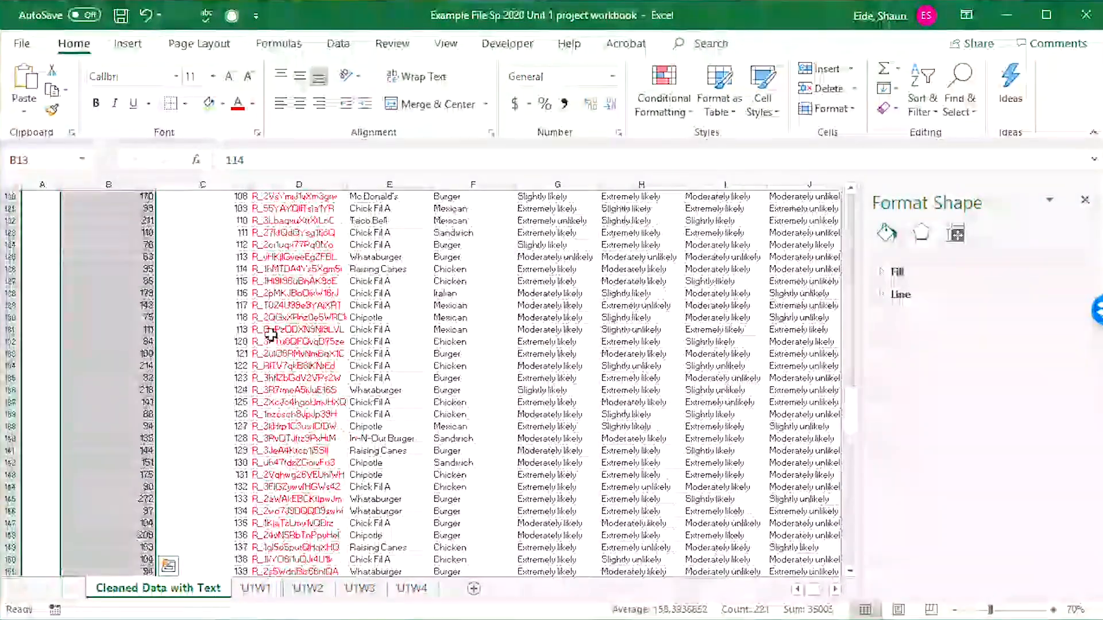
pyautogui.scroll(10, 271, 340)
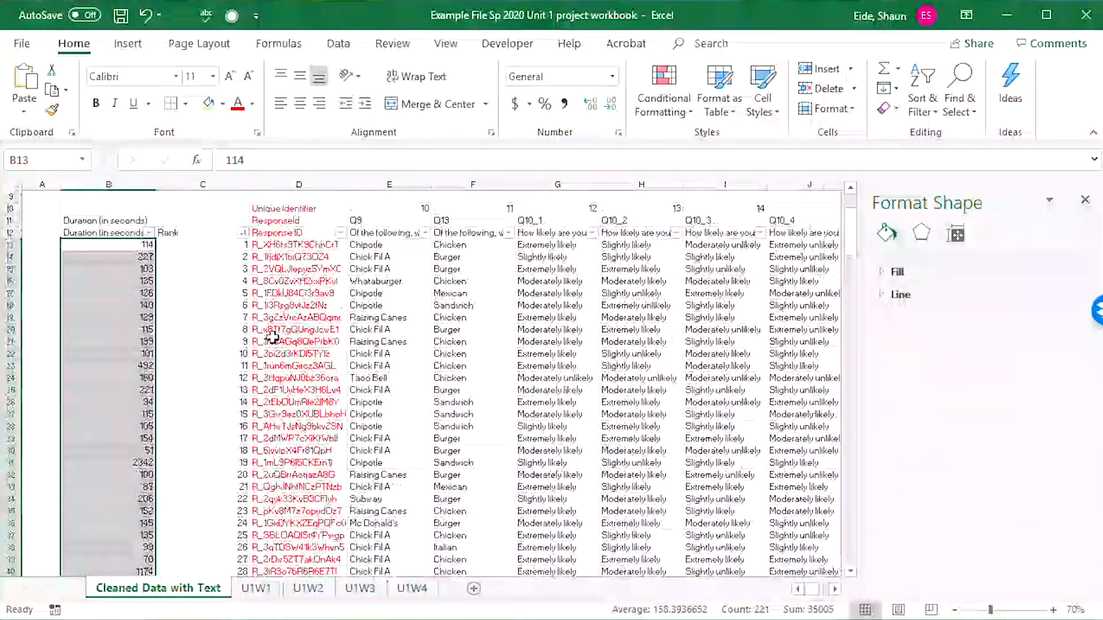
pyautogui.click(202, 209)
pyautogui.hotkey('ctrl', 'v')
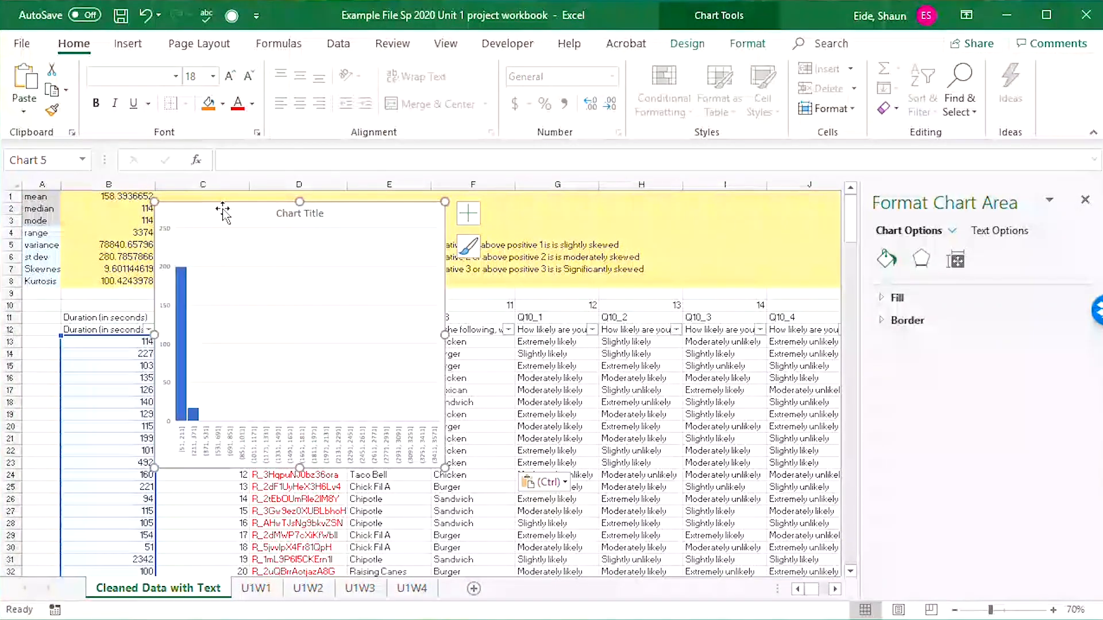
pyautogui.moveTo(222, 212); pyautogui.dragTo(314, 248)
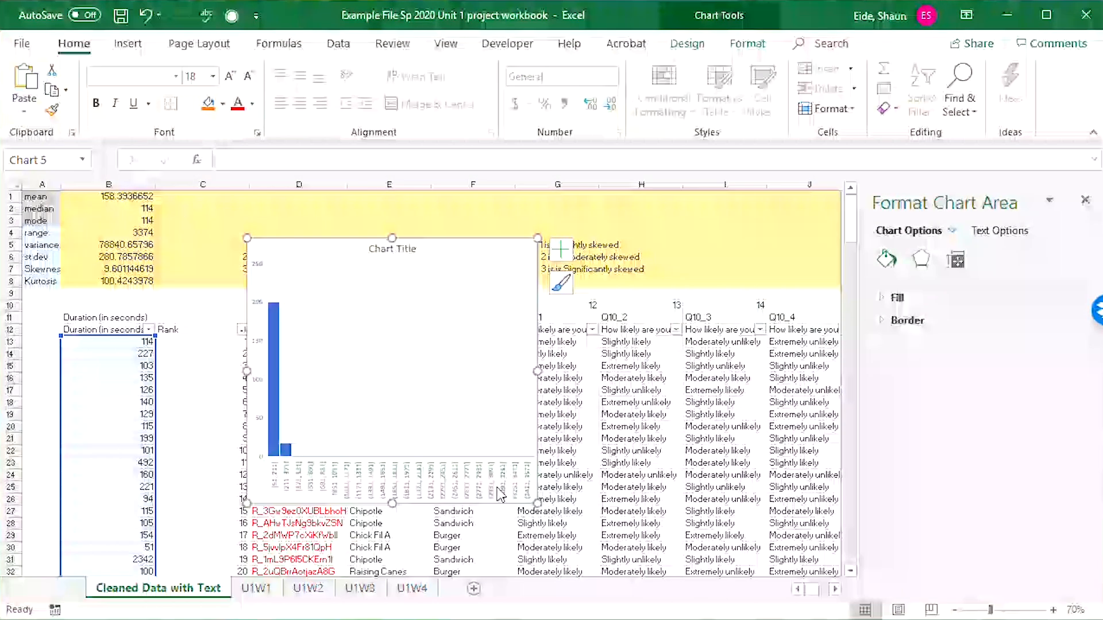
# Sort the survey data by the Duration (in seconds) column from largest to smallest.
pyautogui.click(149, 329)
pyautogui.click(187, 366)
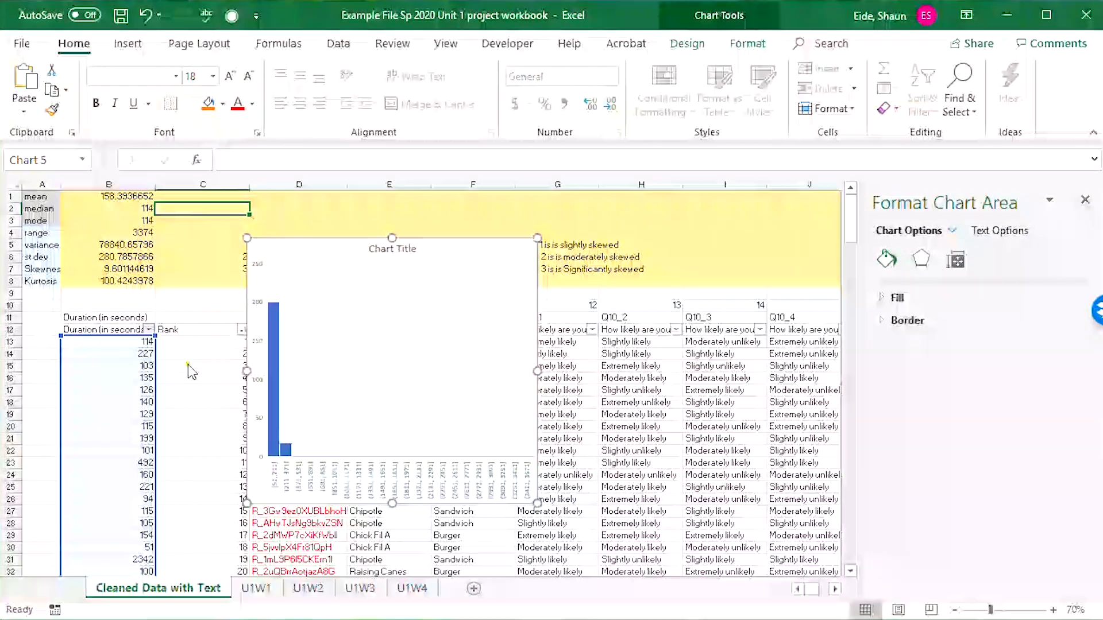
pyautogui.click(182, 389)
# Clear the six largest durations in B13:B18 to check their effect on skewness and kurtosis, and undo the deletions.
pyautogui.moveTo(127, 349); pyautogui.dragTo(143, 363)
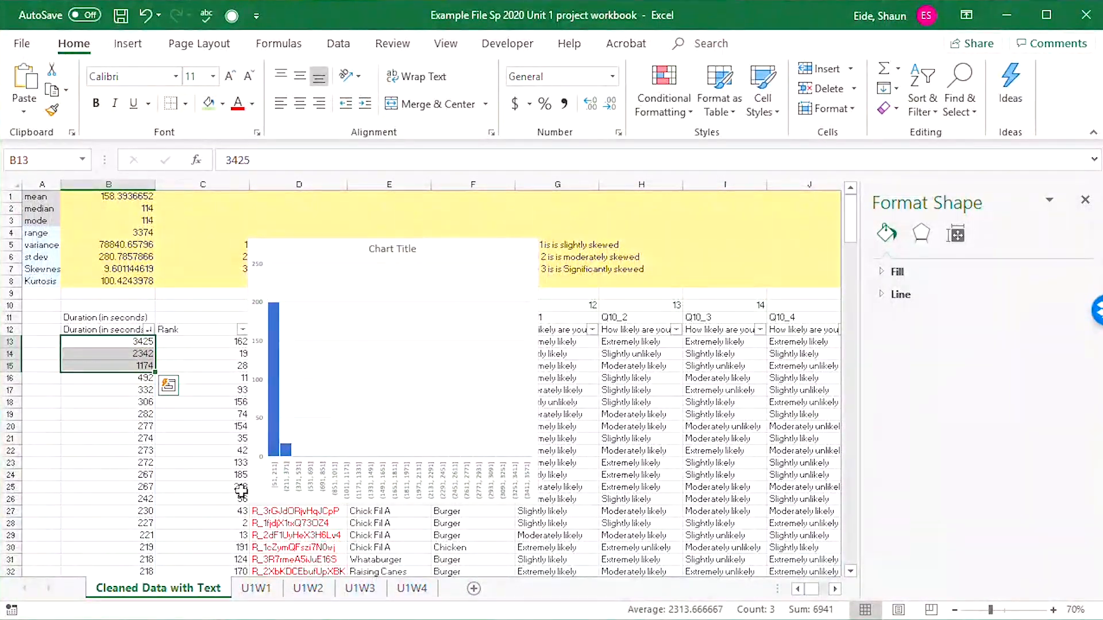
pyautogui.press('Delete')
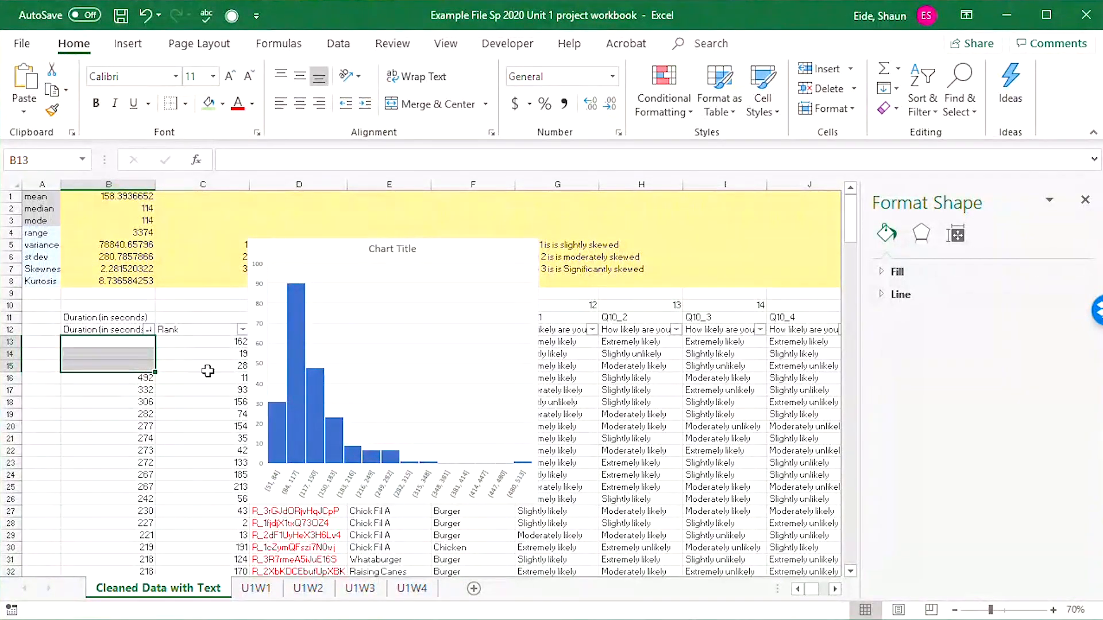
pyautogui.moveTo(127, 379); pyautogui.dragTo(127, 404)
pyautogui.press('Delete')
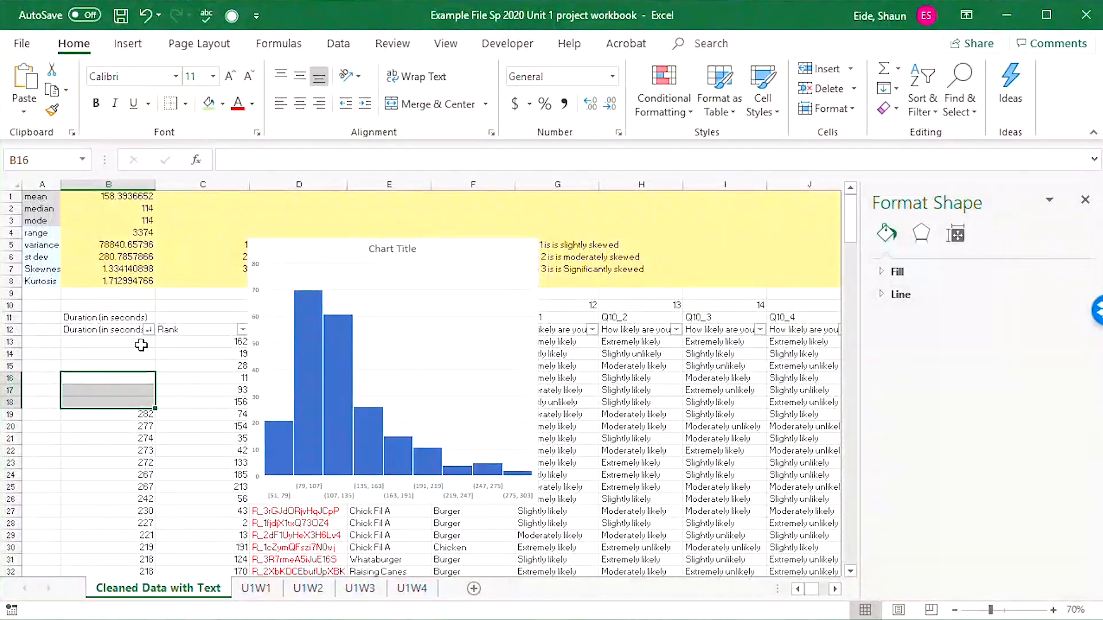
pyautogui.moveTo(141, 345); pyautogui.dragTo(143, 406)
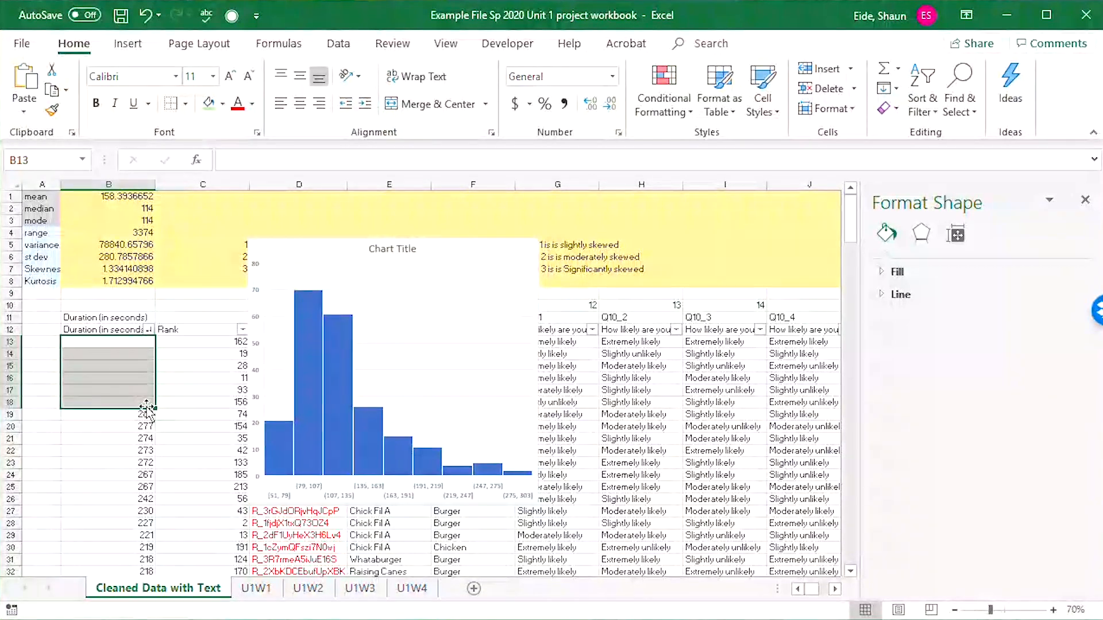
pyautogui.hotkey('ctrl', 'z')
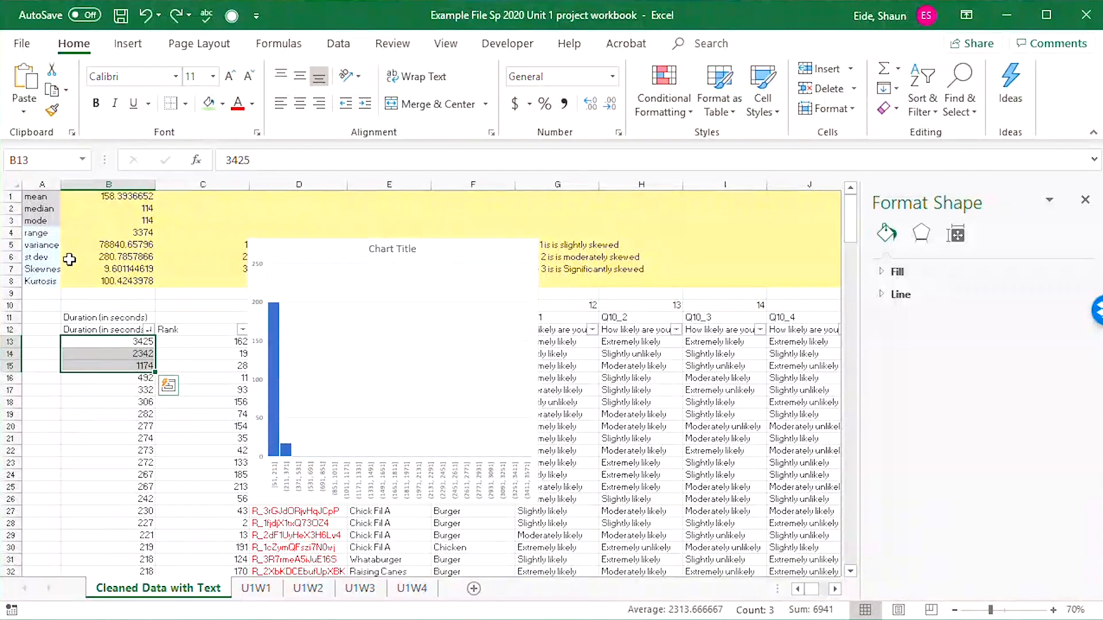
# Change the histogram's title to "Time to take the survey".
pyautogui.click(381, 250)
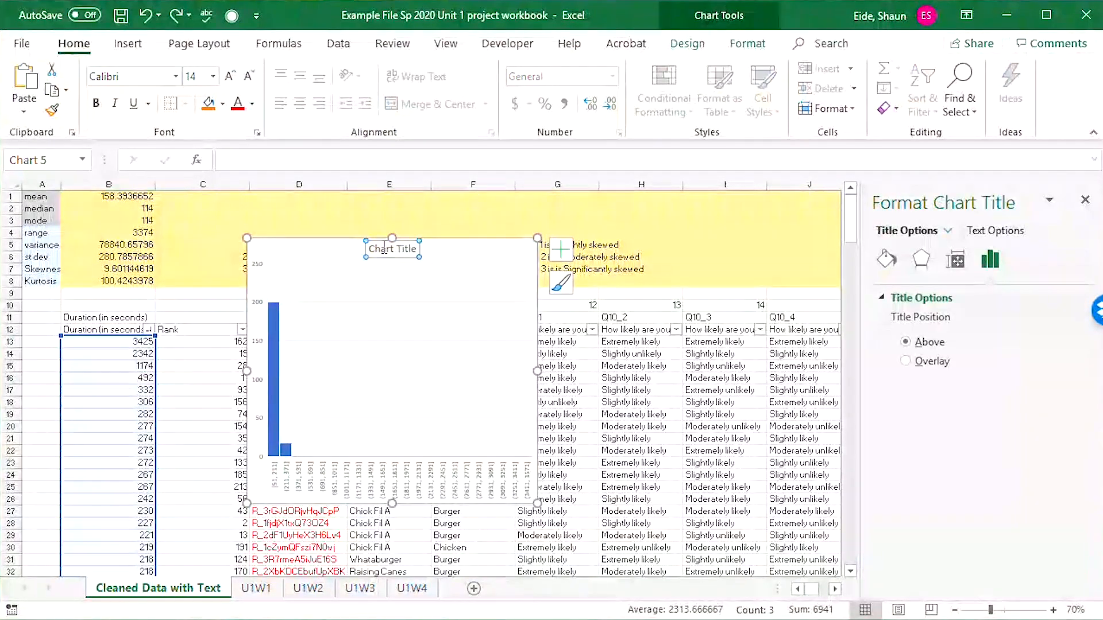
pyautogui.doubleClick(383, 248)
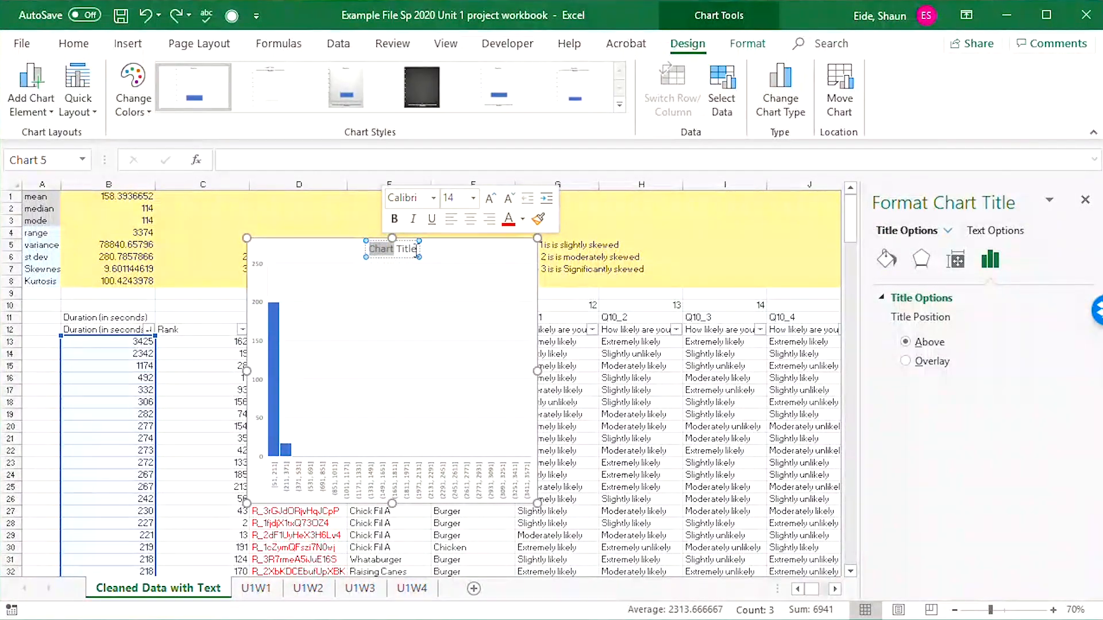
pyautogui.moveTo(417, 250); pyautogui.dragTo(292, 227)
pyautogui.write('T')
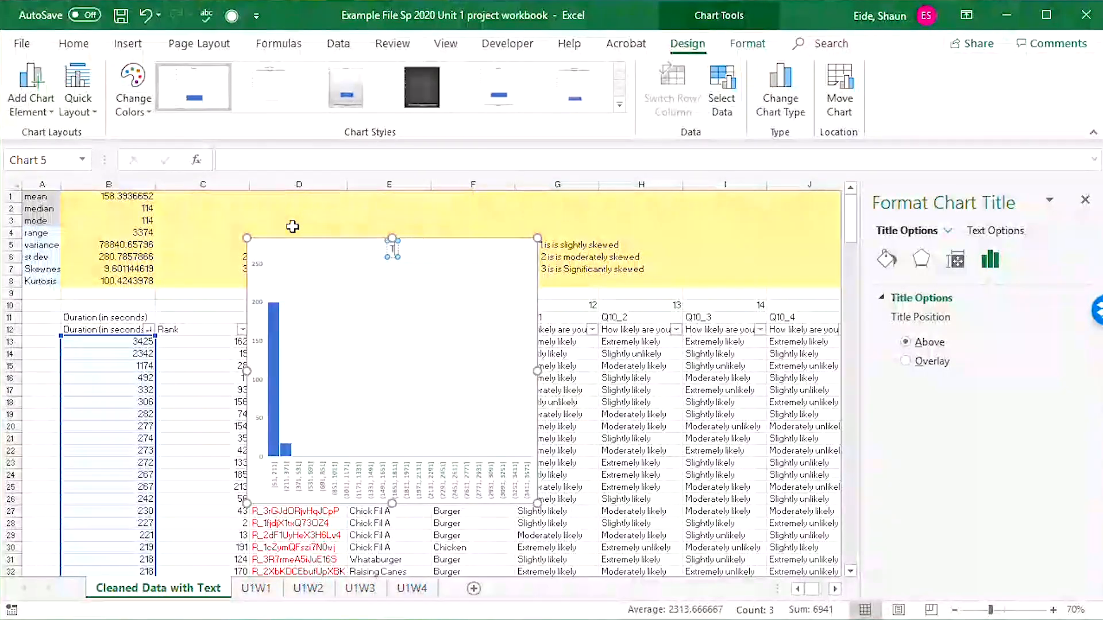
pyautogui.write('ime to take the')
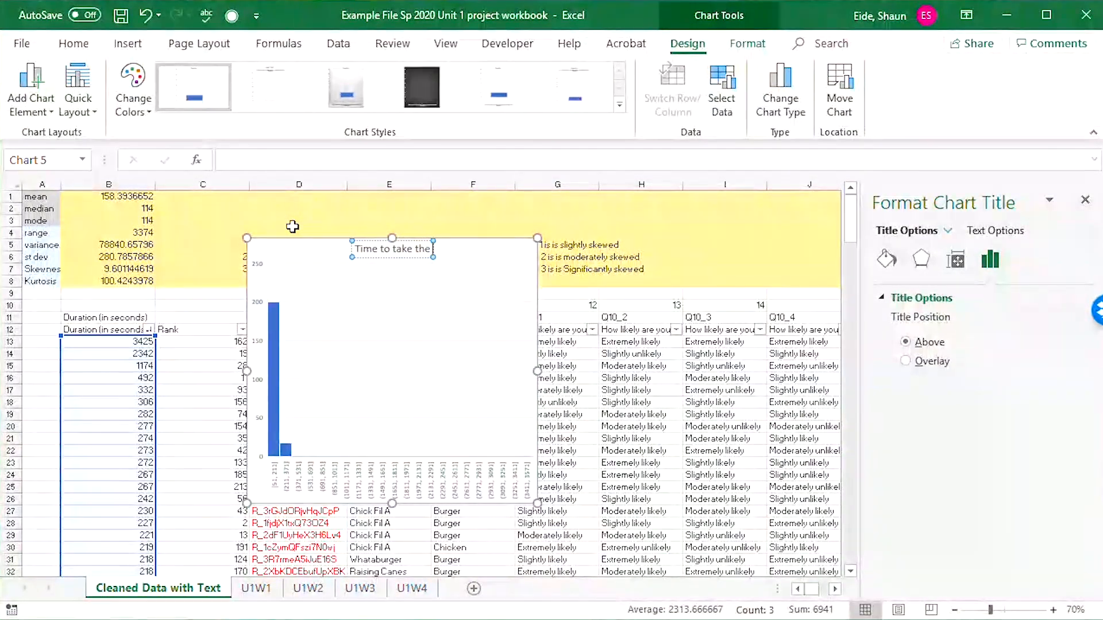
pyautogui.write(' survey')
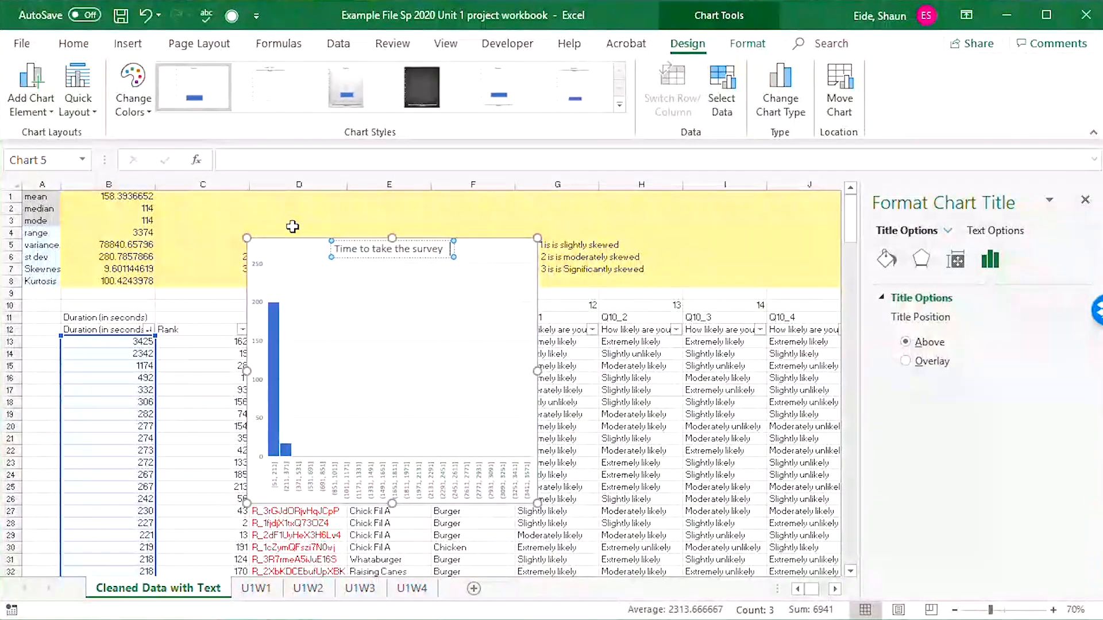
pyautogui.click(555, 352)
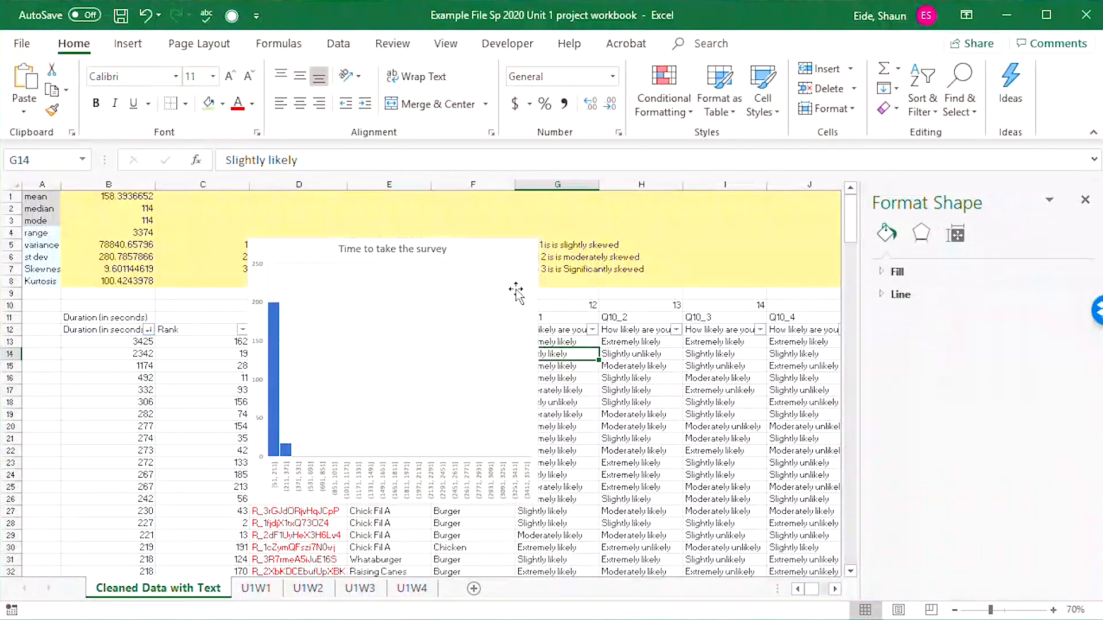
# Delete the survey time histogram from the sheet.
pyautogui.moveTo(506, 248); pyautogui.dragTo(363, 285)
pyautogui.press('Delete')
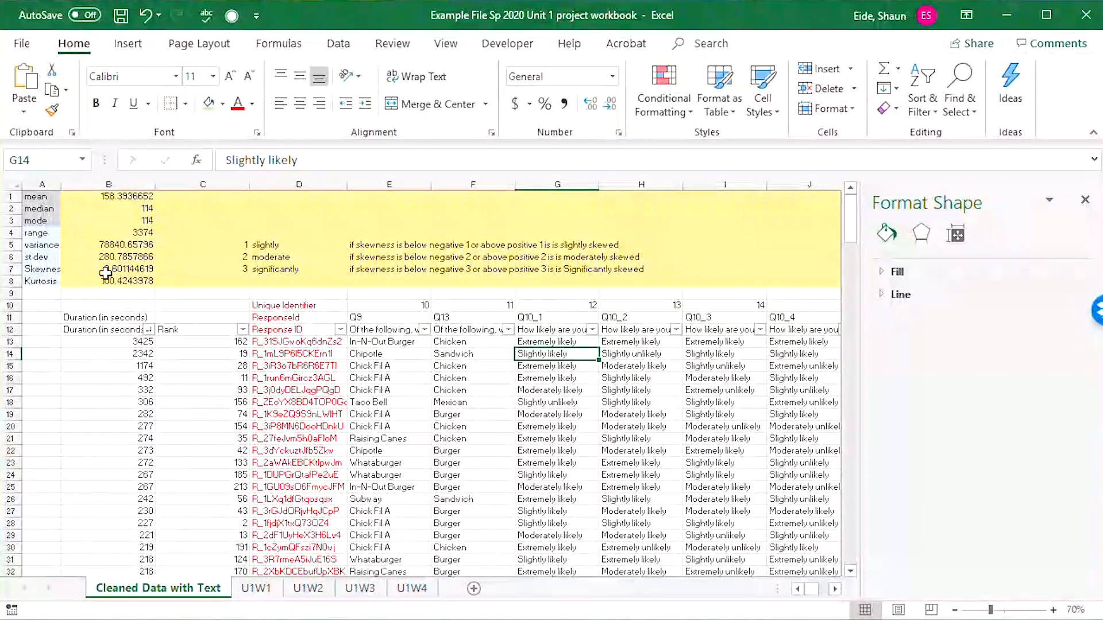
# Select the Q10_1 heading cell G11 in the survey data.
pyautogui.click(310, 317)
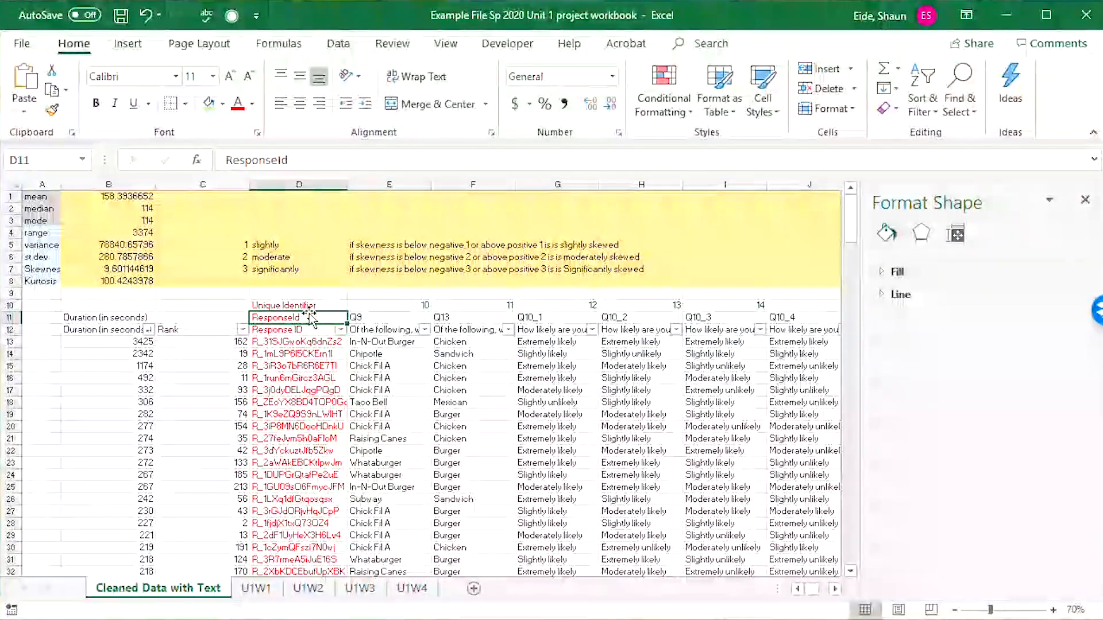
pyautogui.press('Right')
pyautogui.press('Right')
pyautogui.press('Right')
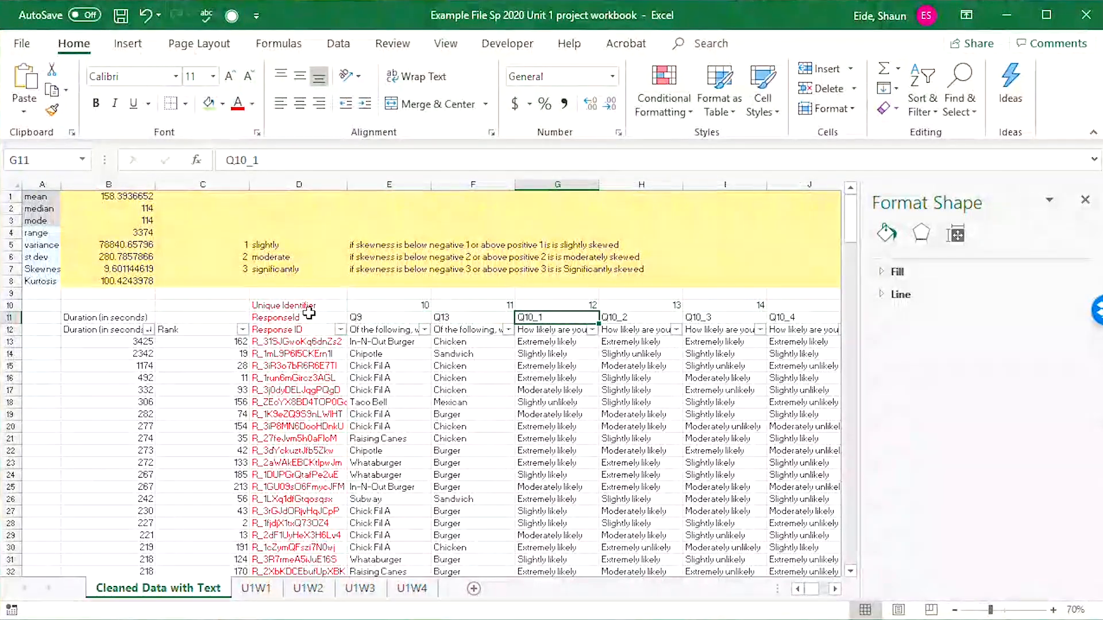
# Copy the slightly, moderate and significantly rating rows in C5:D7 to C1:D3 as a kurtosis guide.
pyautogui.click(233, 244)
pyautogui.moveTo(230, 244); pyautogui.dragTo(375, 269)
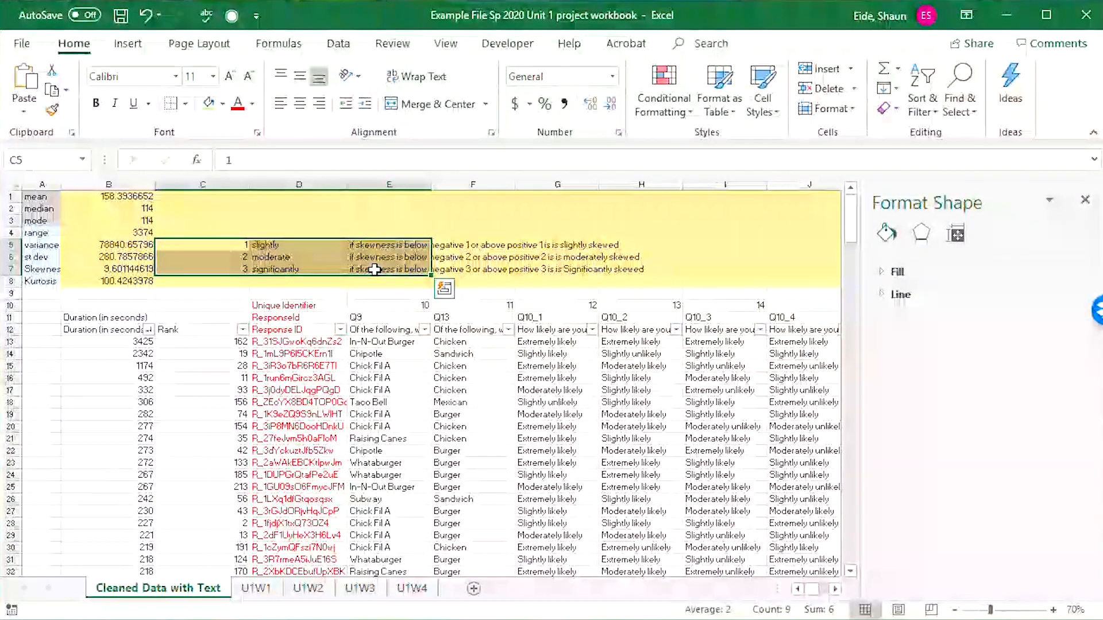
pyautogui.click(444, 288)
pyautogui.moveTo(219, 244); pyautogui.dragTo(264, 269)
pyautogui.hotkey('ctrl', 'c')
pyautogui.click(214, 198)
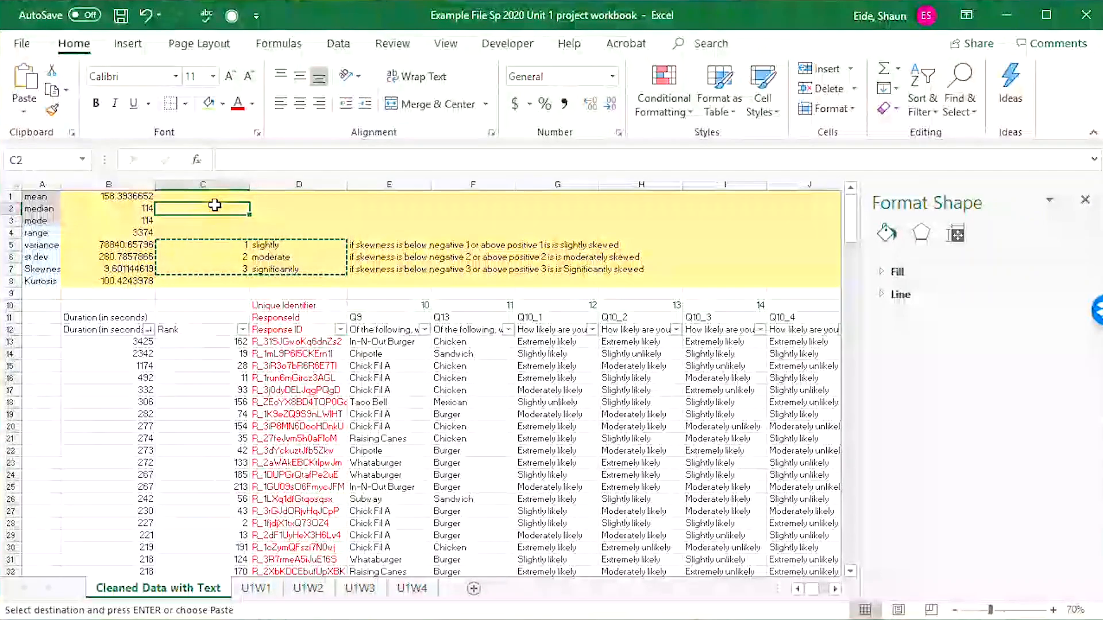
pyautogui.hotkey('ctrl', 'v')
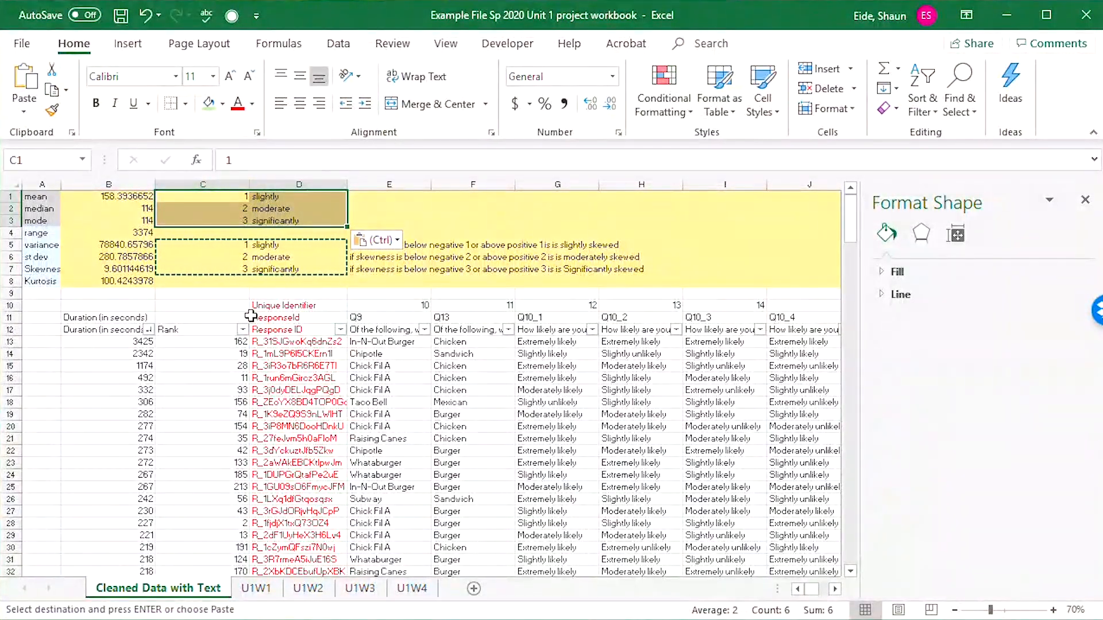
# Set the thresholds of the copied guide in C1:C3 to 2, 4 and 5.
pyautogui.click(232, 199)
pyautogui.write('2')
pyautogui.press('Return')
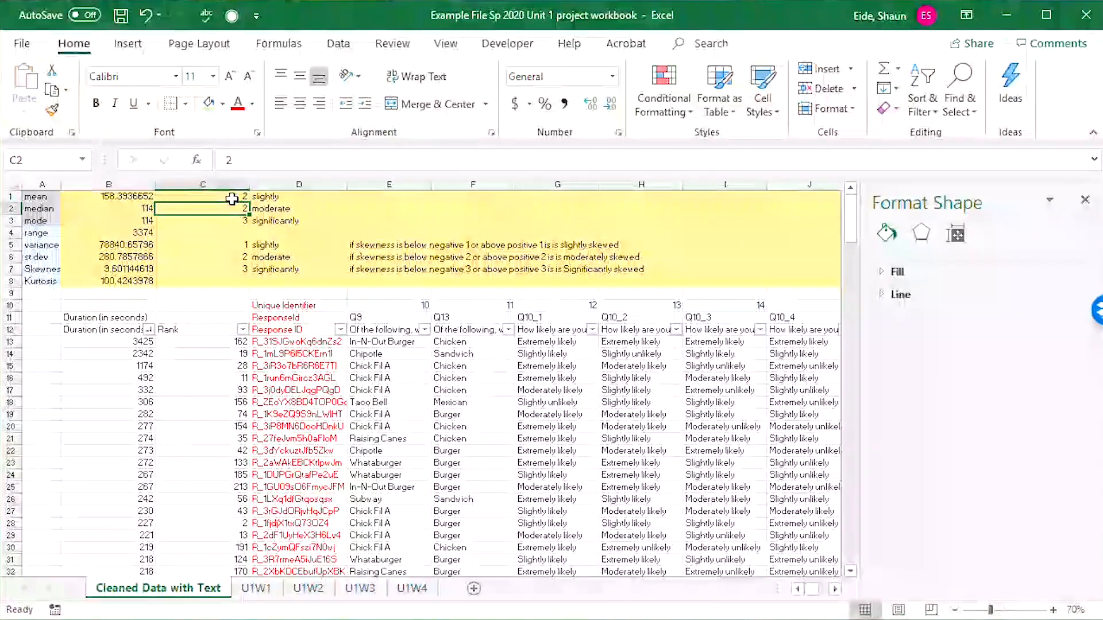
pyautogui.write('3')
pyautogui.press('Return')
pyautogui.write('4')
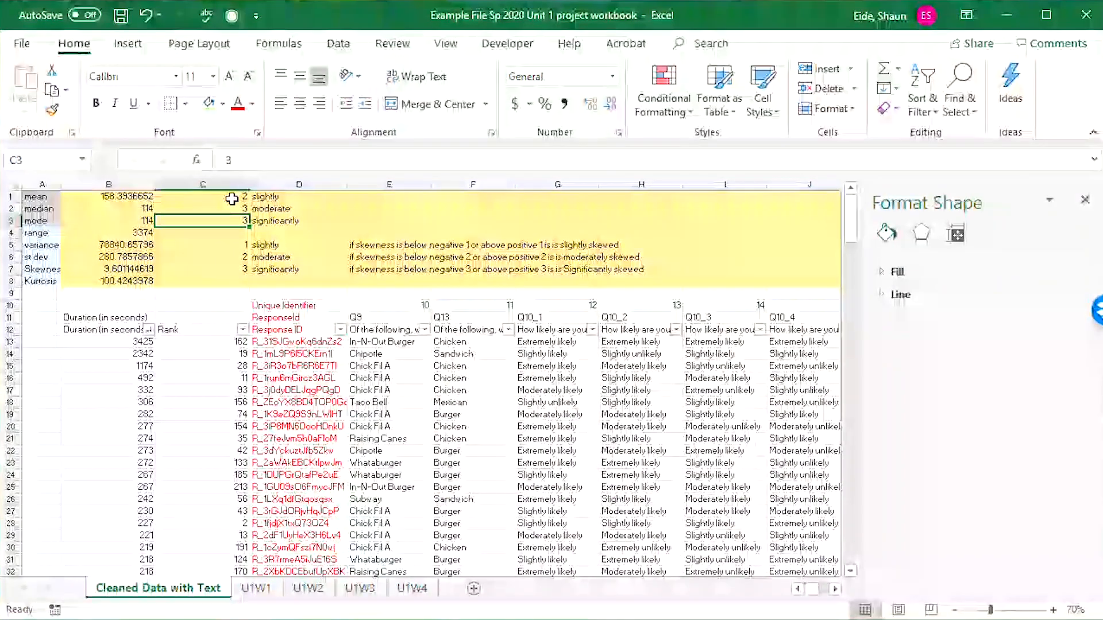
pyautogui.press('Return')
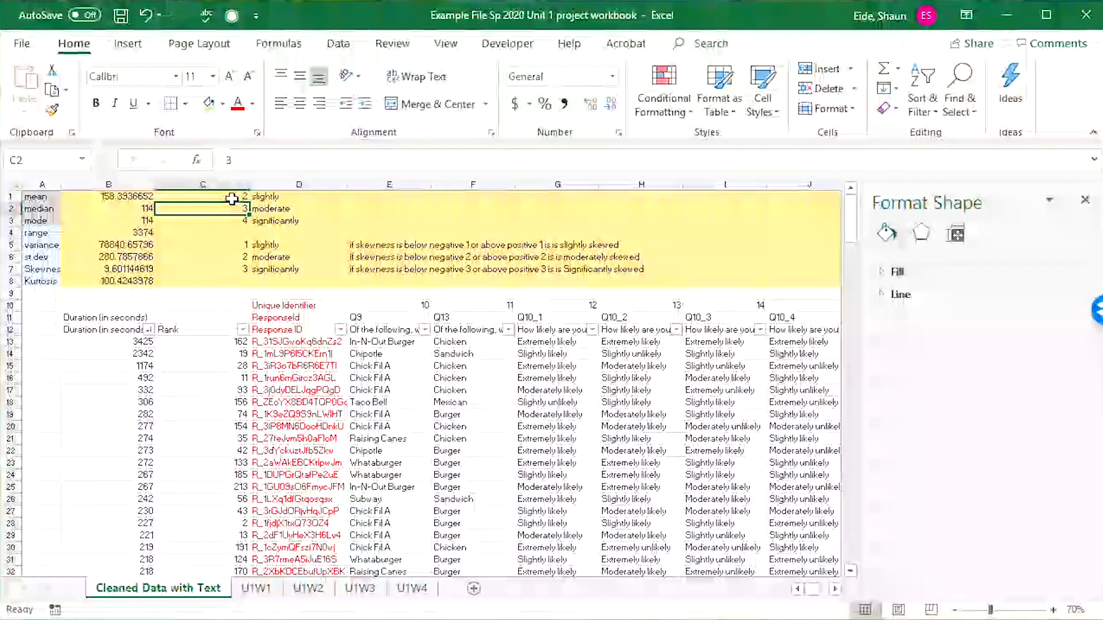
pyautogui.write('4')
pyautogui.press('Return')
pyautogui.press('Return')
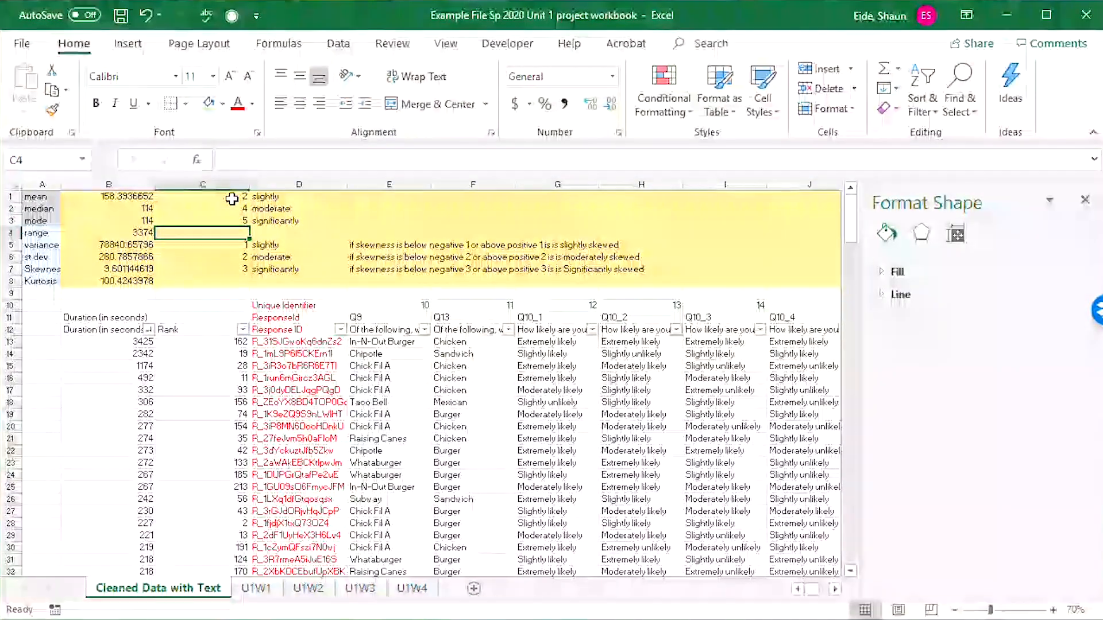
# Check the skewness and kurtosis of the Q14 year question in column M.
pyautogui.click(301, 245)
pyautogui.click(275, 223)
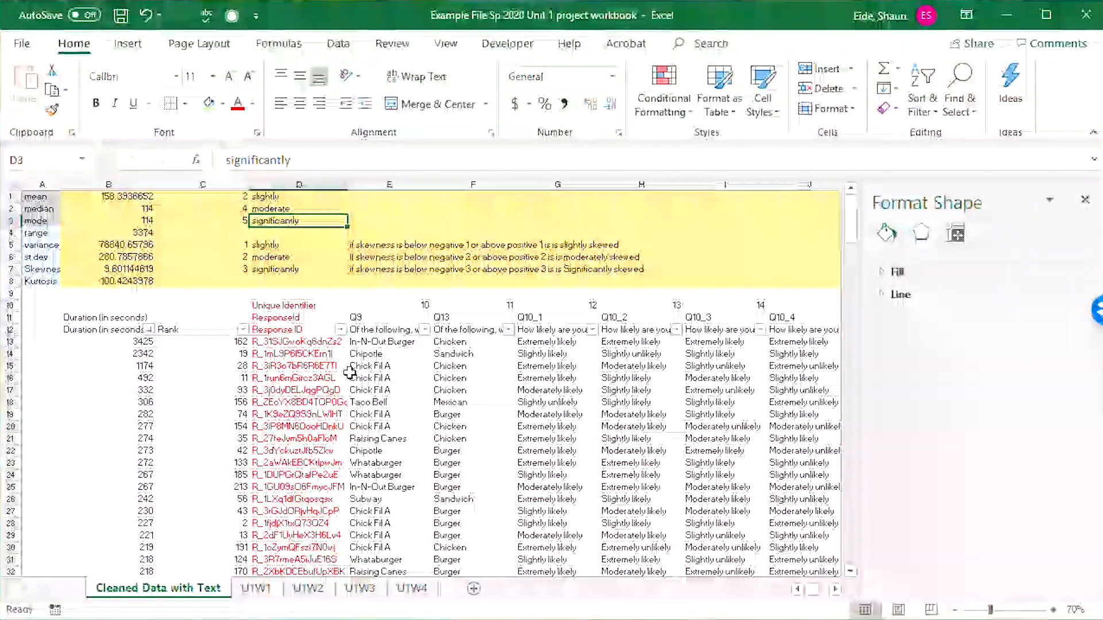
pyautogui.press('Right')
pyautogui.press('Right')
pyautogui.press('Right')
pyautogui.press('Right')
pyautogui.press('Right')
pyautogui.press('Right')
pyautogui.press('Right')
pyautogui.press('Right')
pyautogui.press('Right')
pyautogui.press('Right')
pyautogui.press('Right')
pyautogui.press('Right')
pyautogui.press('Right')
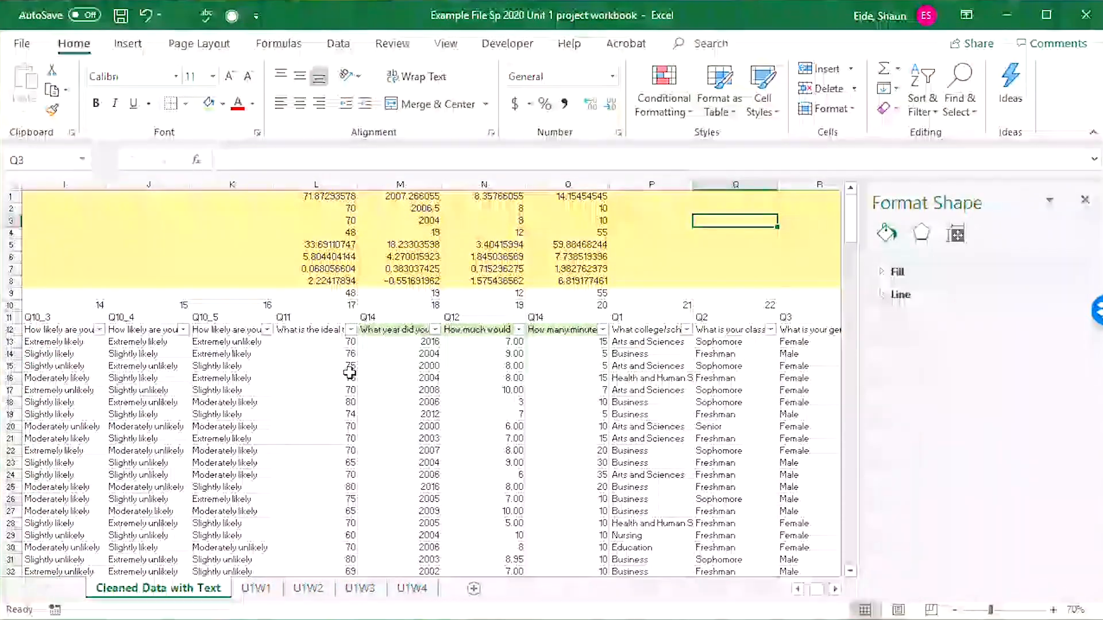
pyautogui.press('Down')
pyautogui.press('Down')
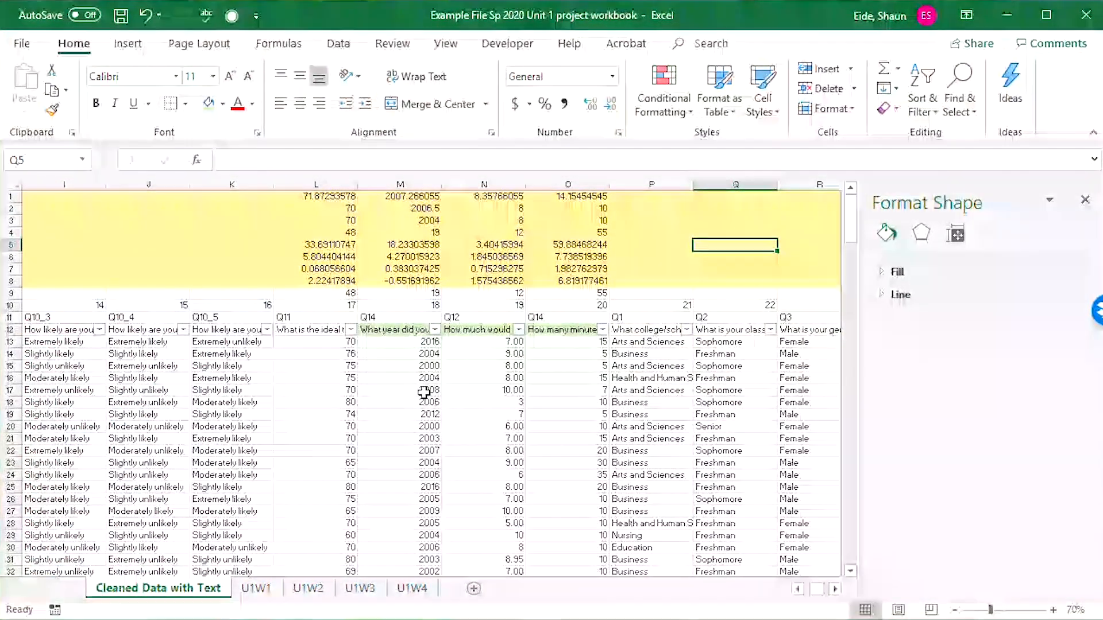
pyautogui.click(396, 390)
pyautogui.click(391, 317)
pyautogui.click(411, 269)
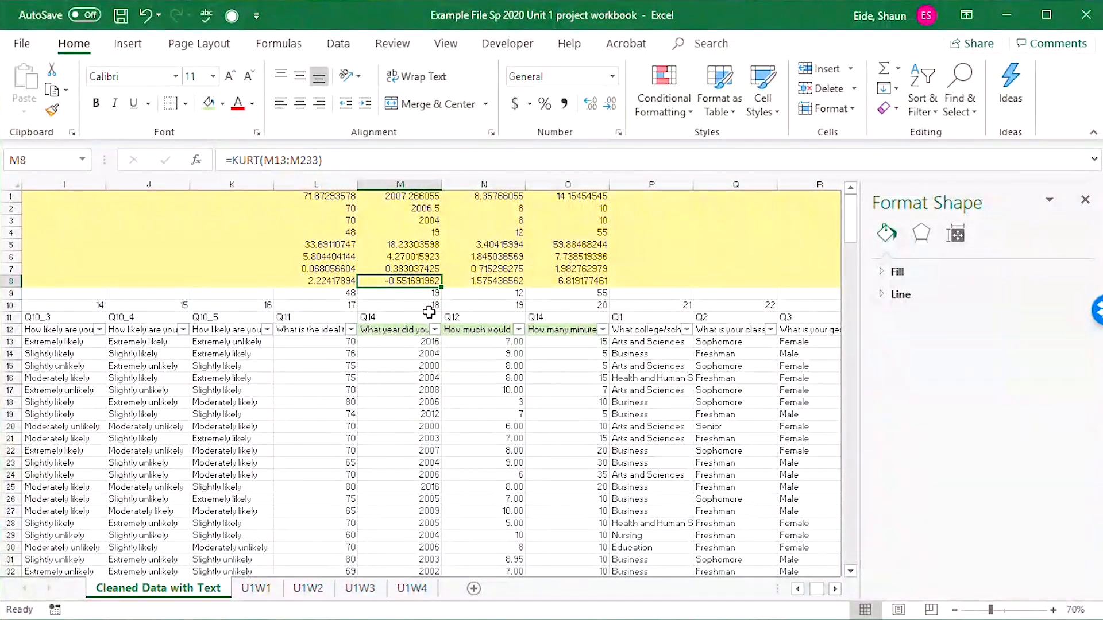
# Insert a histogram of the Q14 year answers in M13:M233.
pyautogui.moveTo(397, 338); pyautogui.dragTo(414, 520)
pyautogui.click(126, 43)
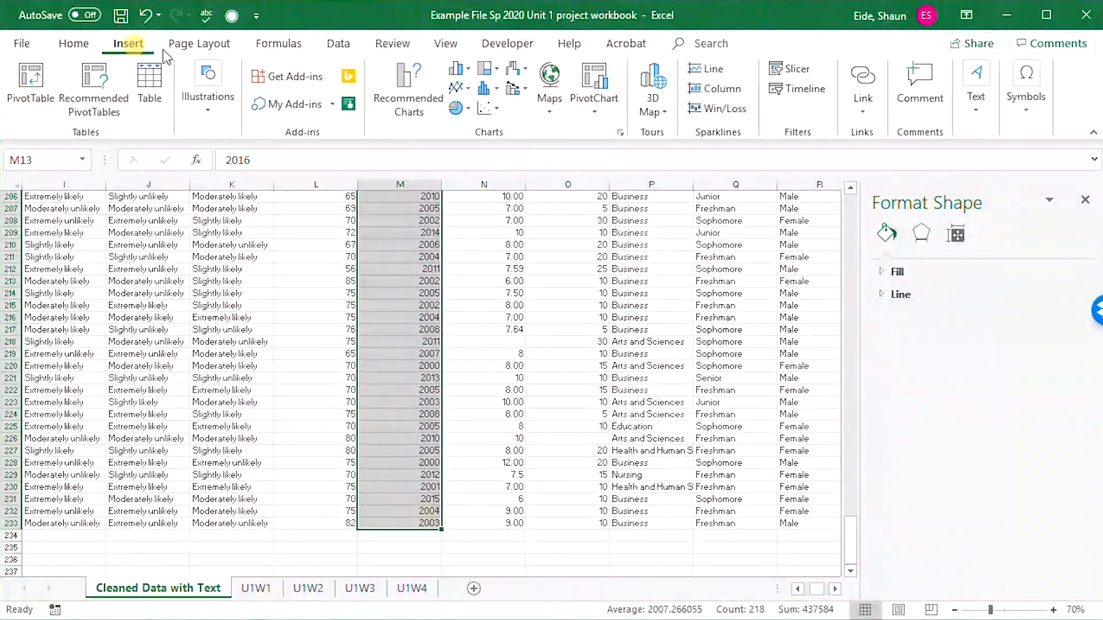
pyautogui.click(490, 89)
pyautogui.click(502, 151)
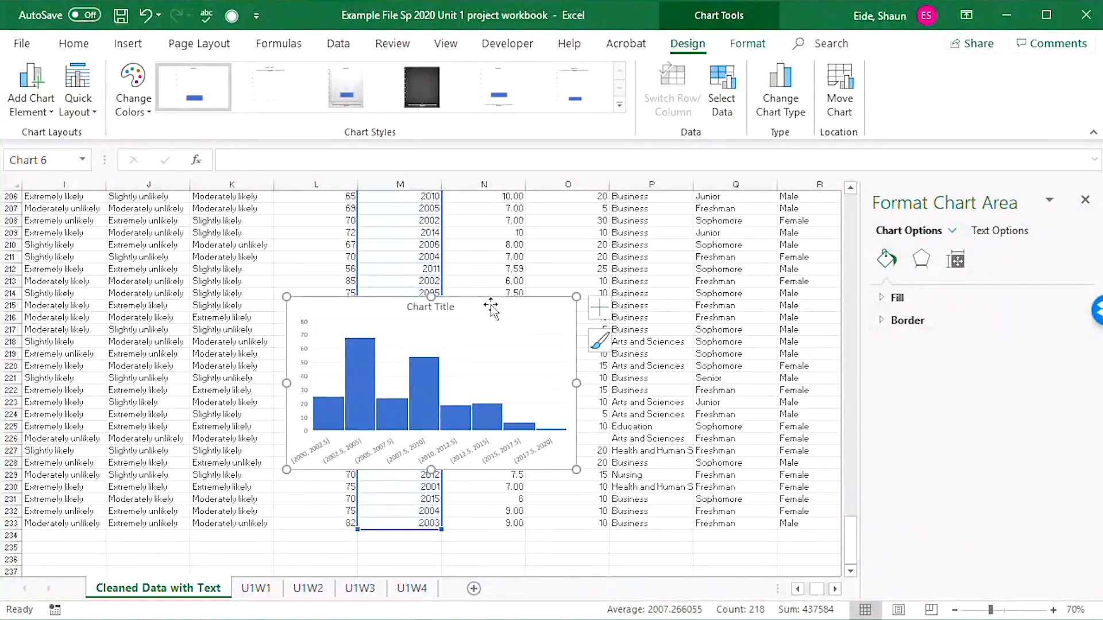
# Cut the year histogram, paste it near the top of the sheet, and place it over columns I to L.
pyautogui.press('Delete')
pyautogui.scroll(20, 670, 486)
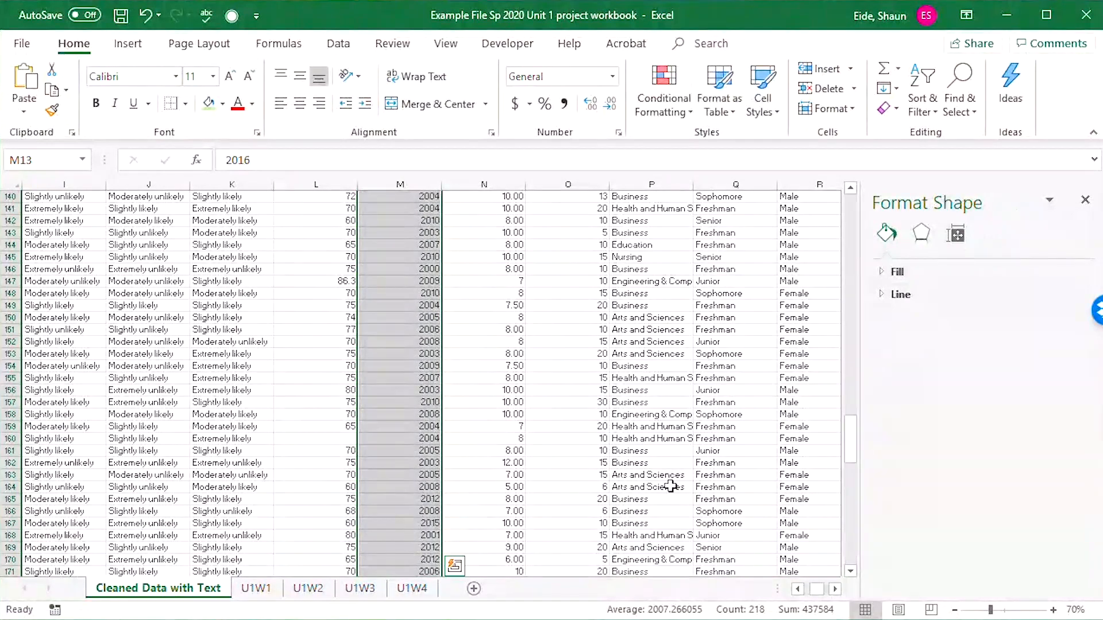
pyautogui.scroll(20, 670, 487)
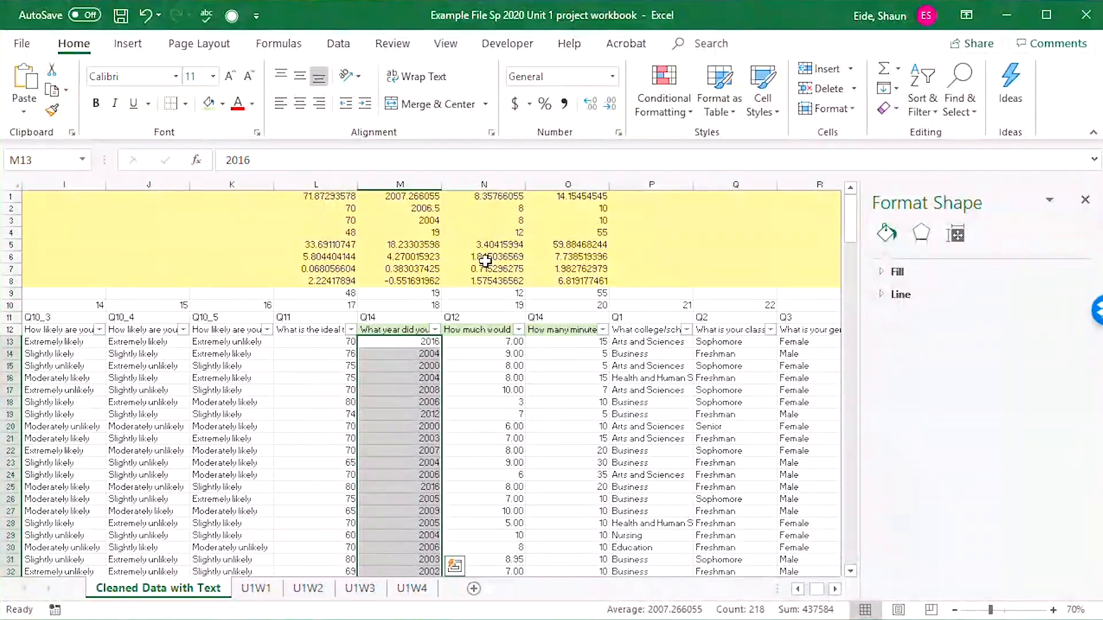
pyautogui.click(428, 305)
pyautogui.hotkey('ctrl', 'v')
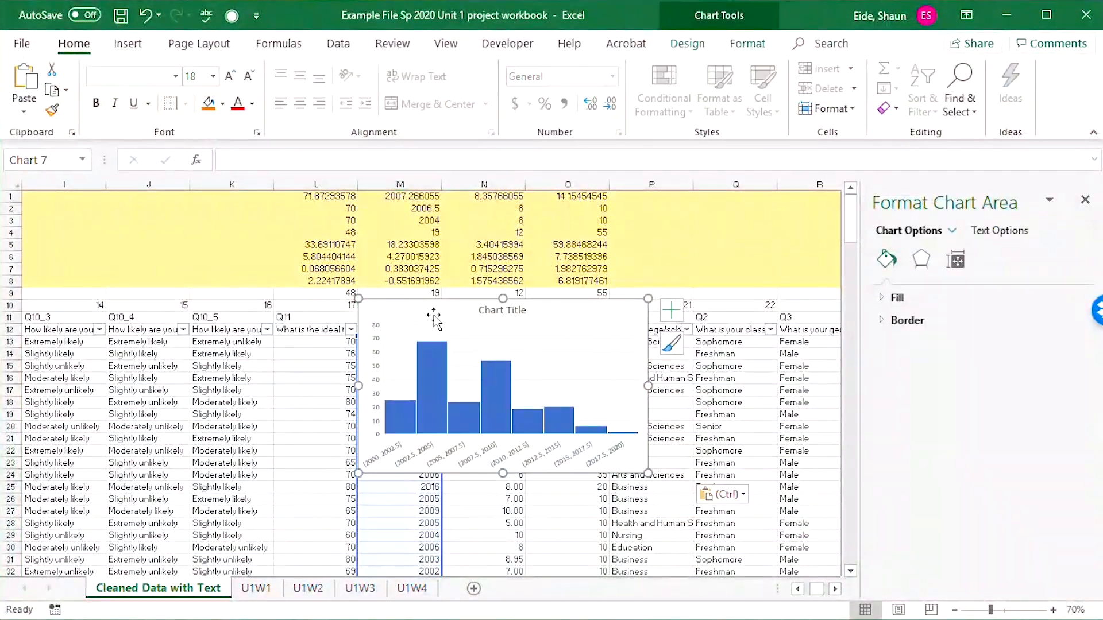
pyautogui.moveTo(434, 316); pyautogui.dragTo(126, 268)
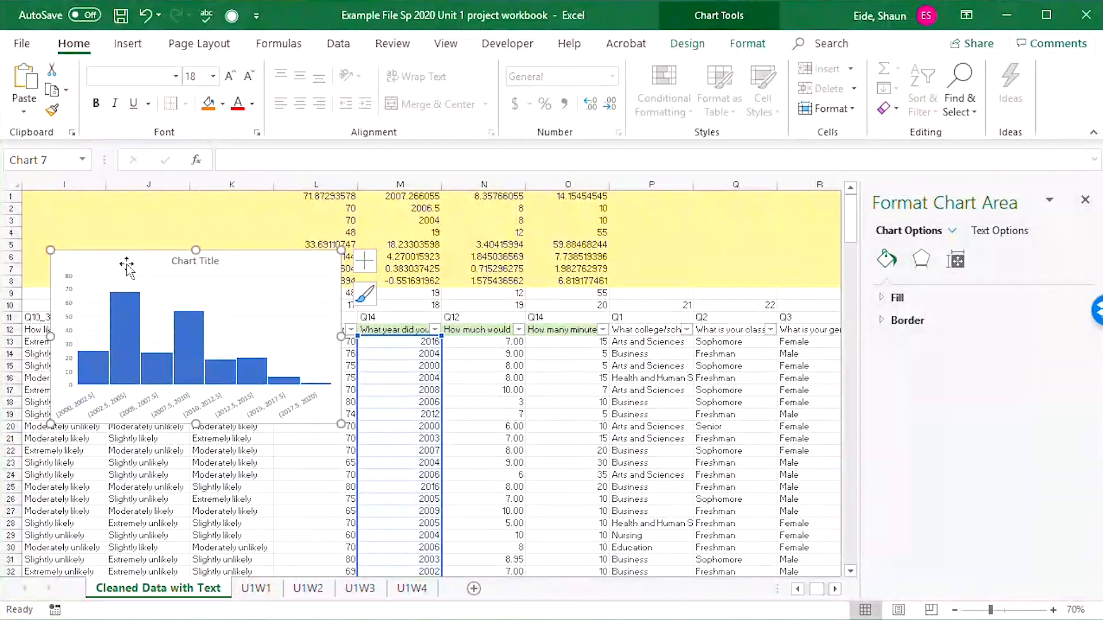
# Place the year histogram below the yellow statistics rows and compare it with the skewness and kurtosis in M7:M8.
pyautogui.click(399, 268)
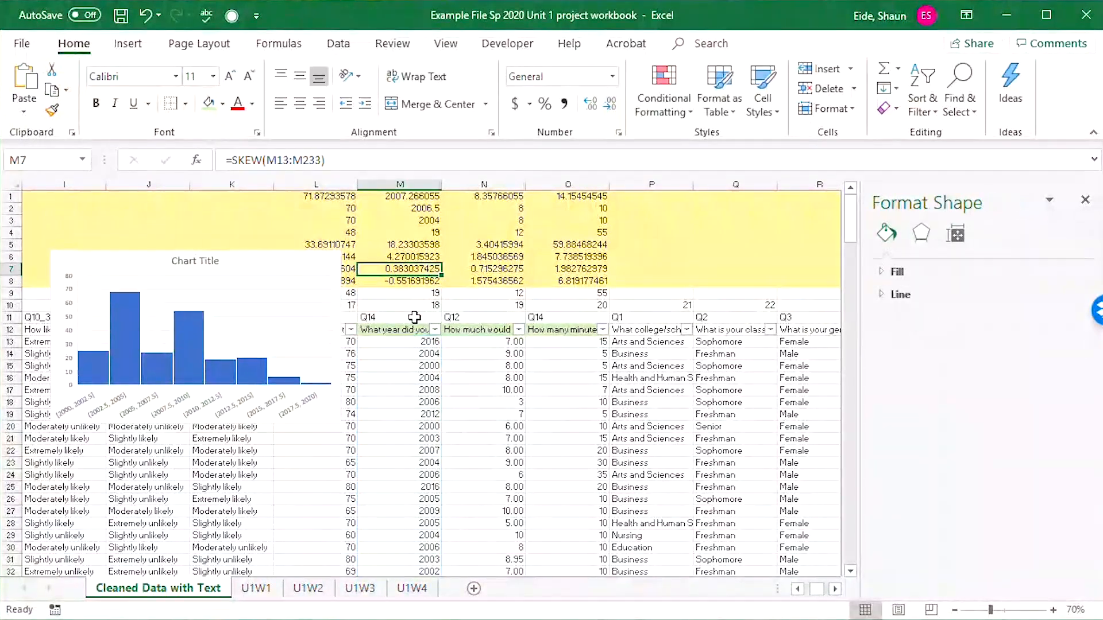
pyautogui.moveTo(283, 263); pyautogui.dragTo(284, 326)
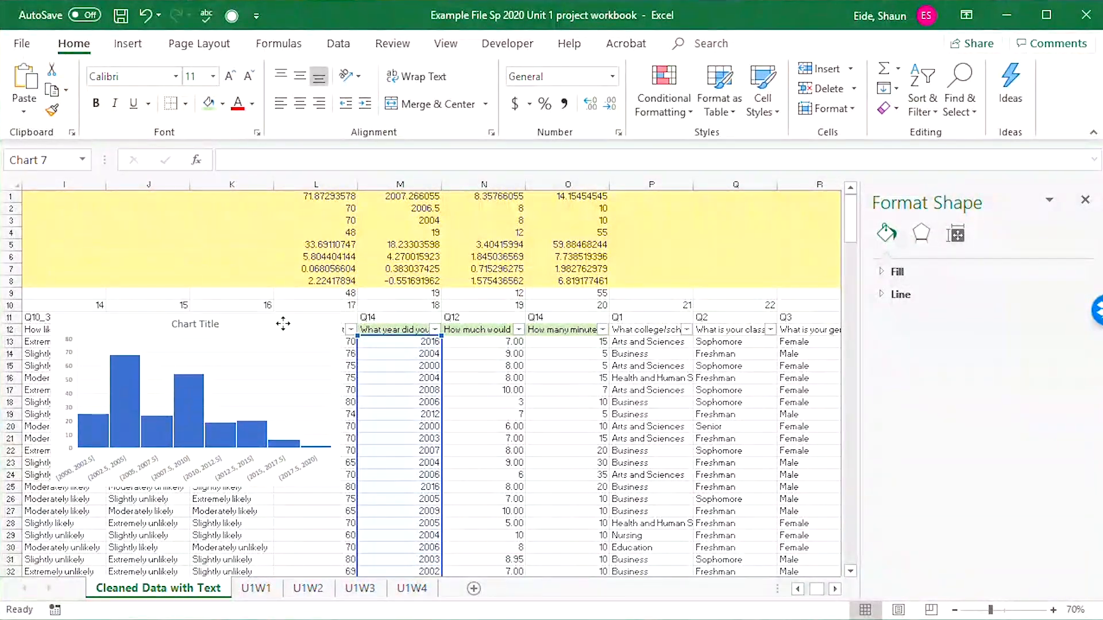
pyautogui.click(420, 281)
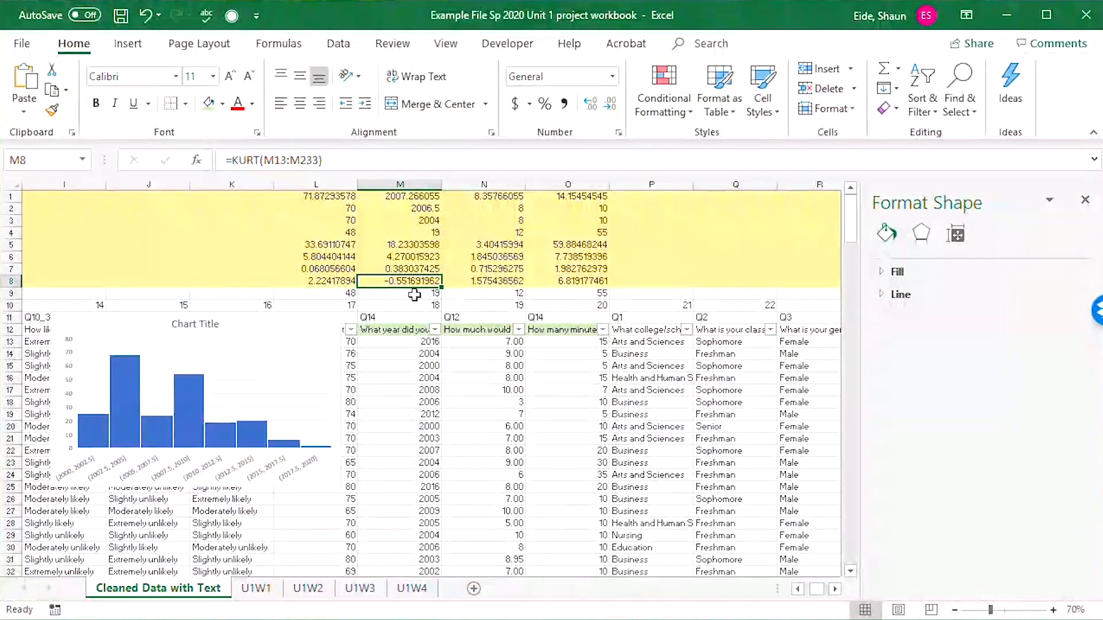
pyautogui.click(226, 336)
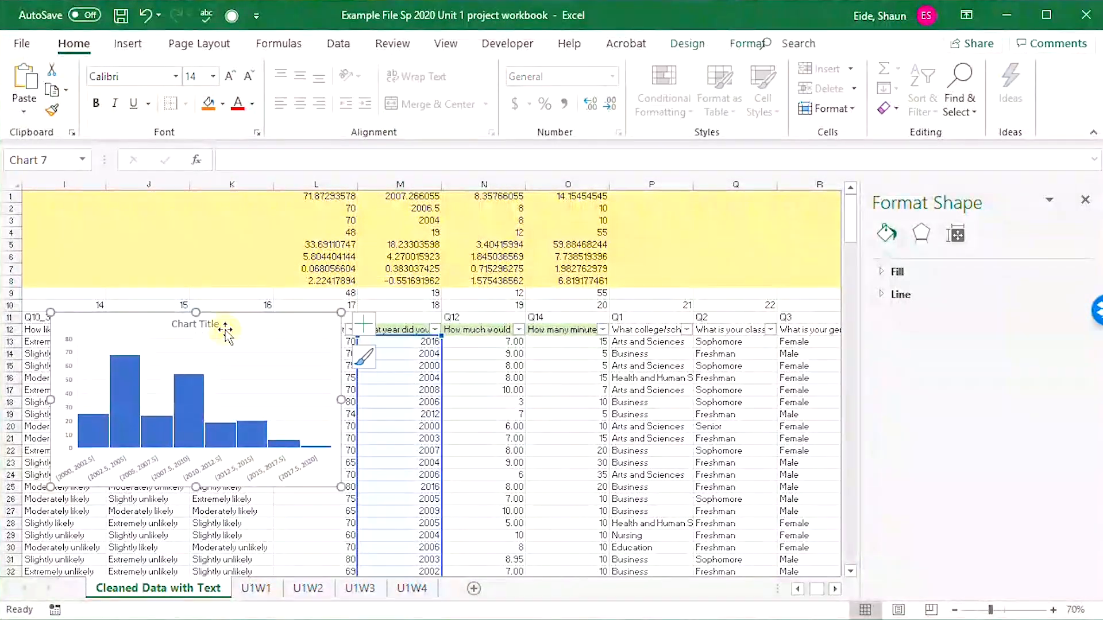
# Check the Q12 spending skewness in N7 and insert a histogram of N12:N233.
pyautogui.click(514, 267)
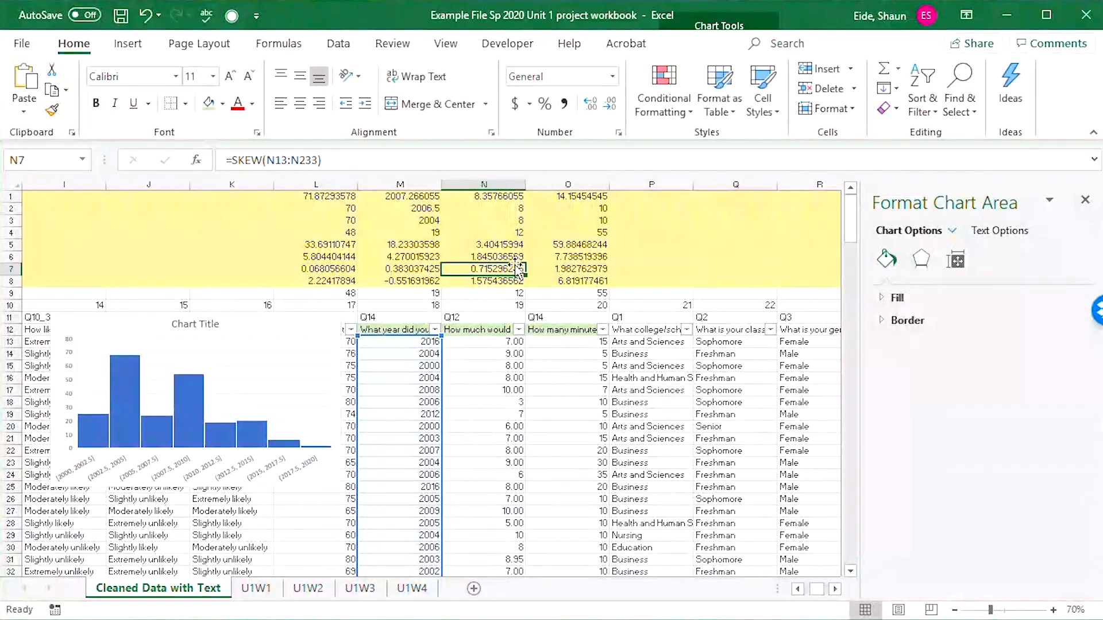
pyautogui.moveTo(486, 328); pyautogui.dragTo(520, 547)
pyautogui.click(128, 43)
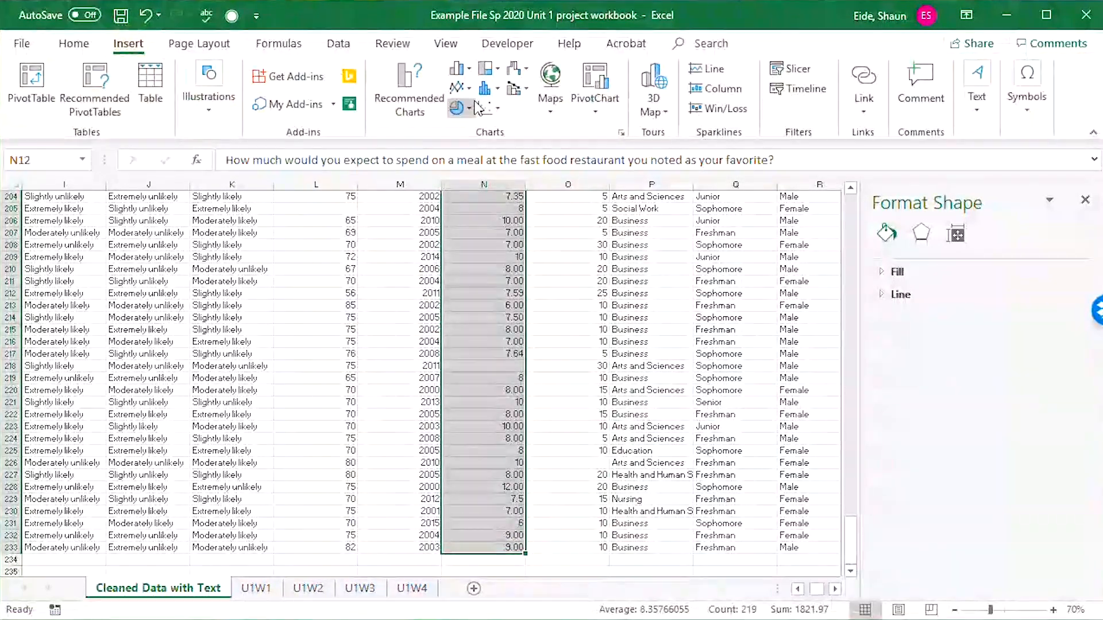
pyautogui.click(494, 92)
pyautogui.click(501, 144)
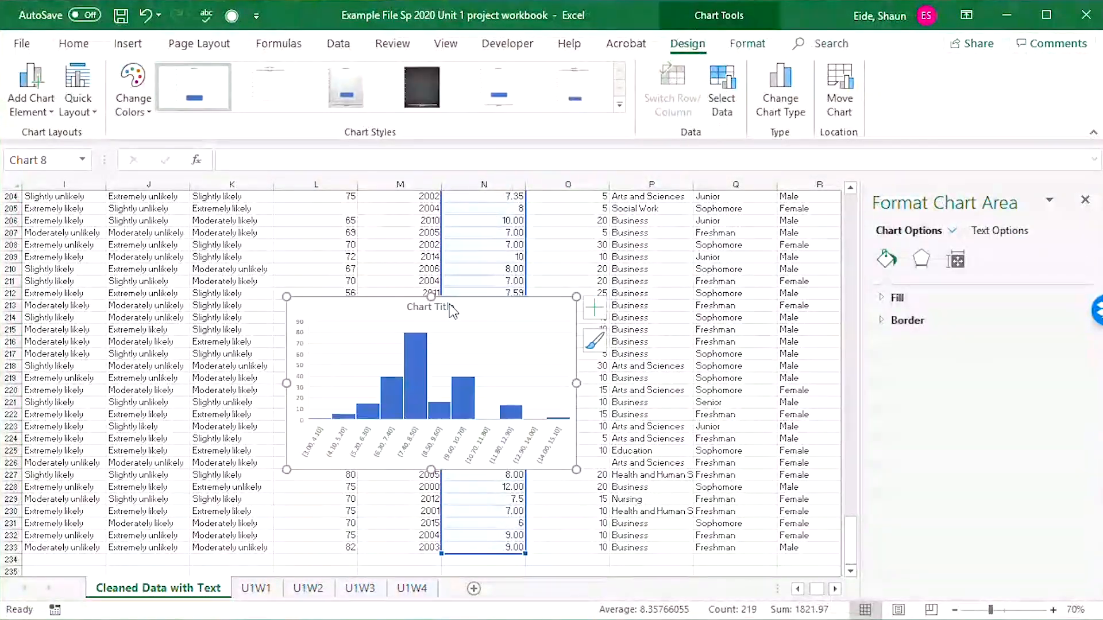
pyautogui.click(449, 306)
pyautogui.click(483, 307)
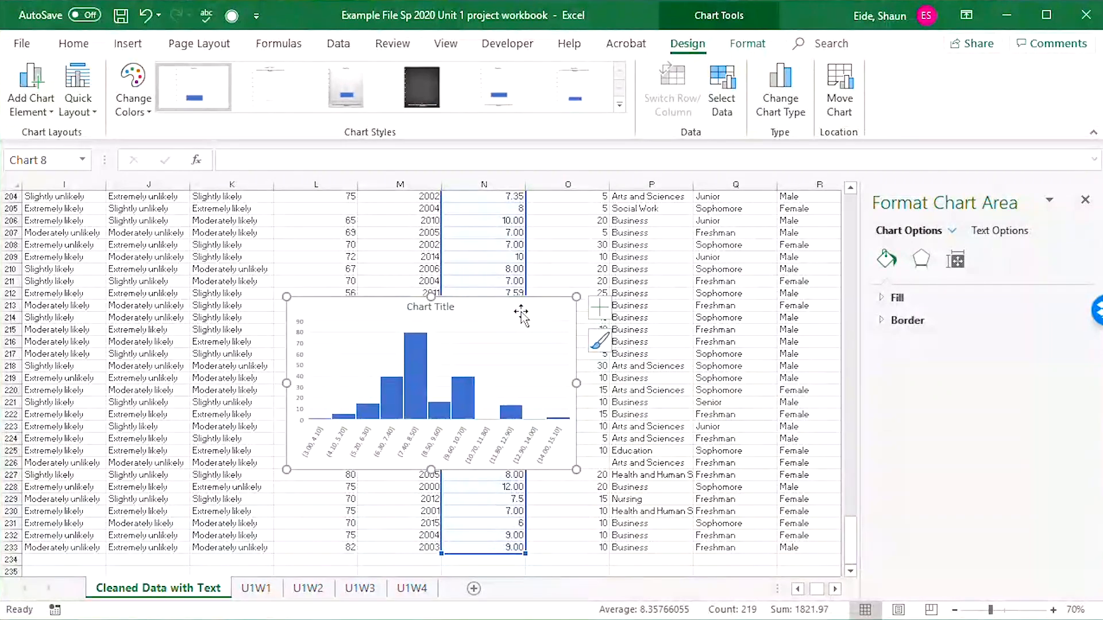
pyautogui.click(599, 308)
pyautogui.click(599, 341)
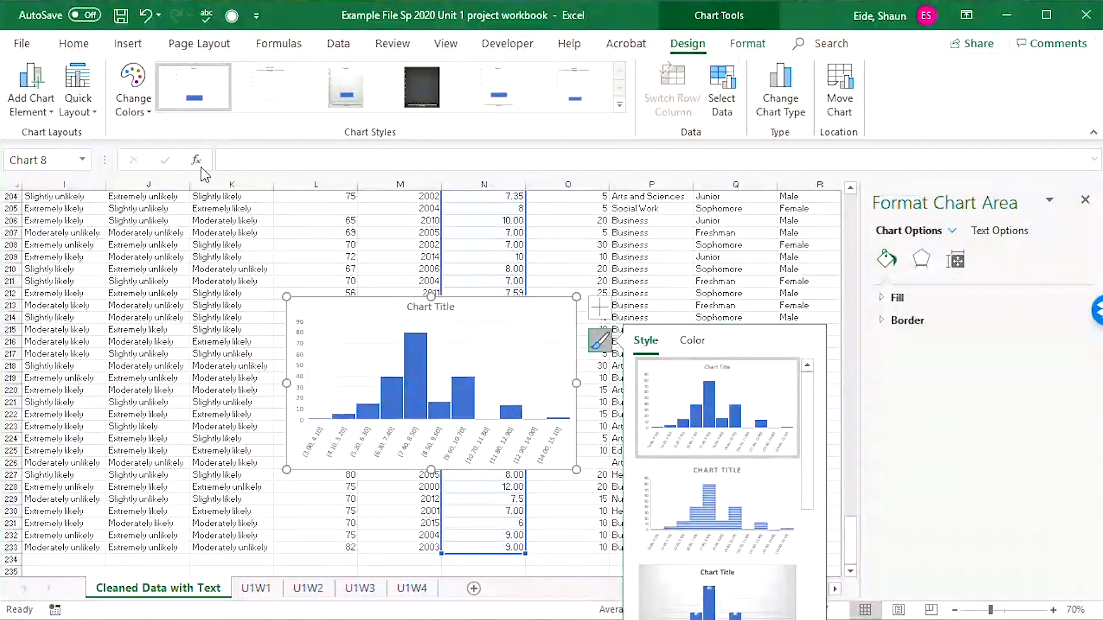
pyautogui.click(247, 233)
pyautogui.click(529, 355)
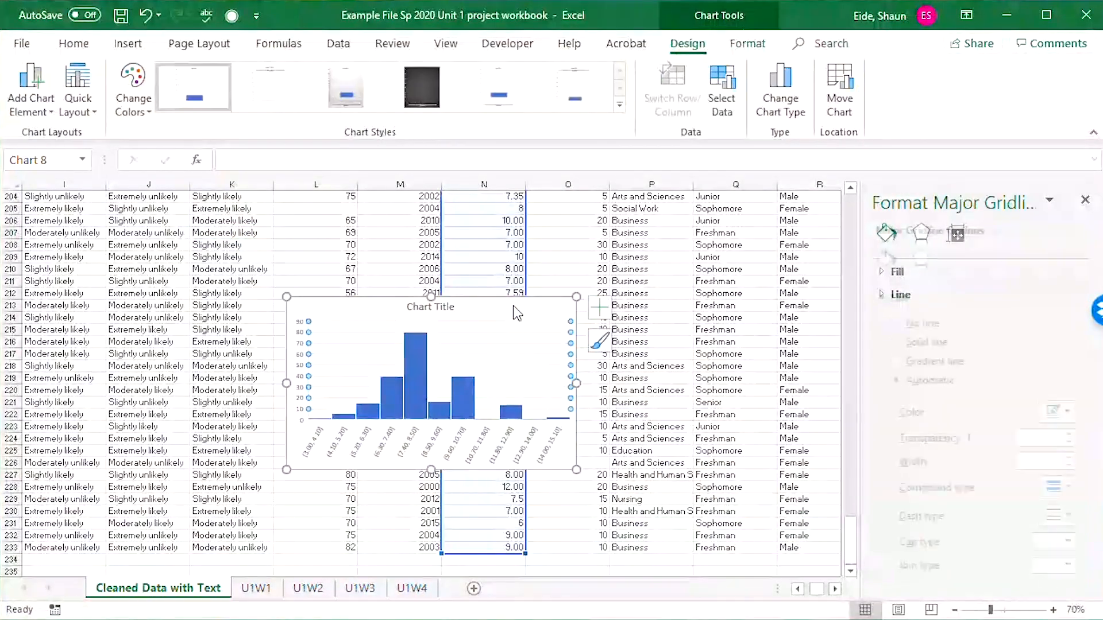
# Cut the Q12 spending histogram, paste it near the top of the sheet, and place it over the year histogram.
pyautogui.click(512, 304)
pyautogui.press('Delete')
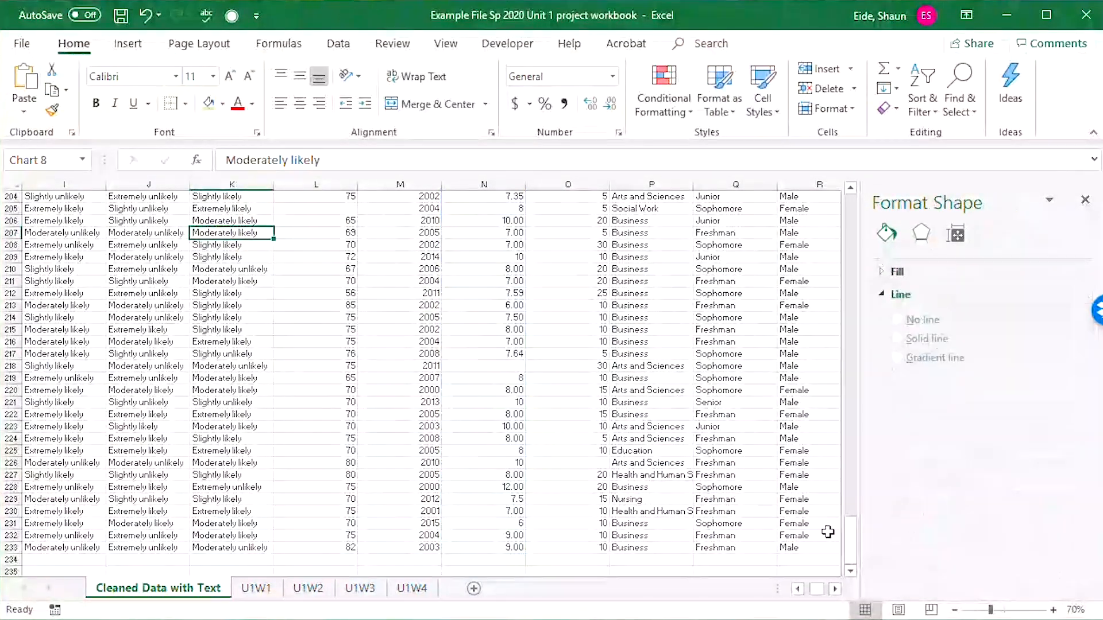
pyautogui.moveTo(851, 545); pyautogui.dragTo(850, 191)
pyautogui.click(430, 339)
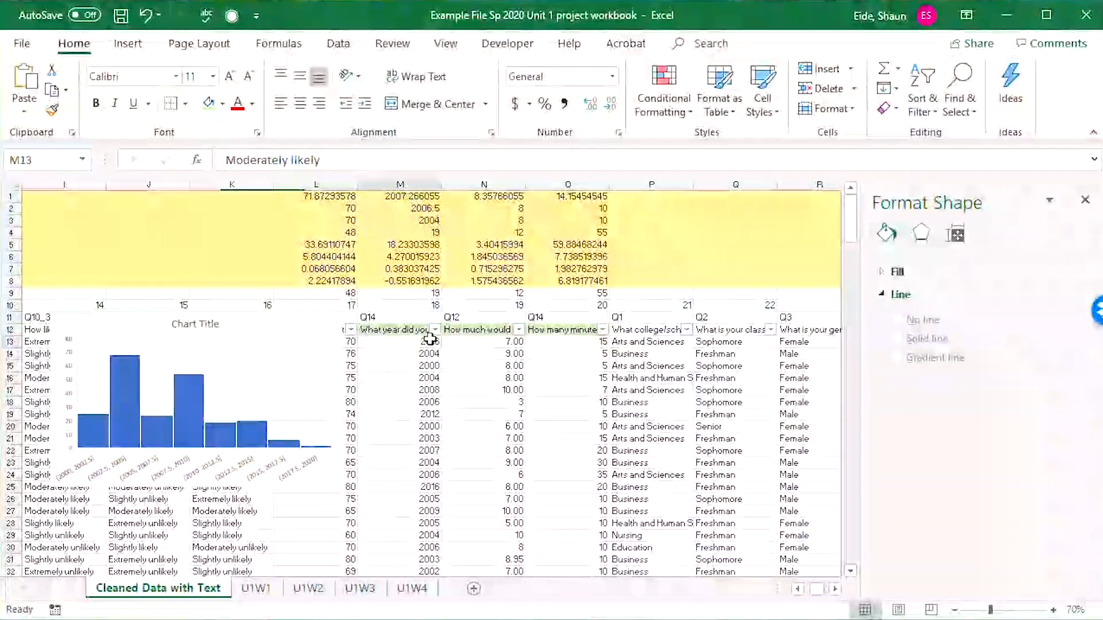
pyautogui.hotkey('ctrl', 'v')
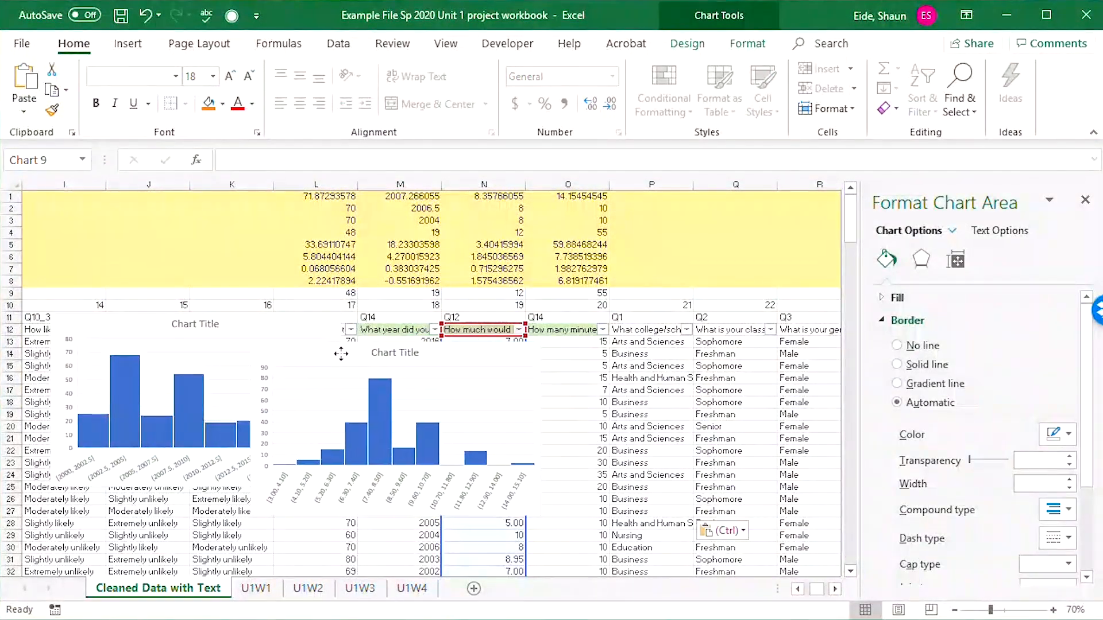
pyautogui.moveTo(341, 354); pyautogui.dragTo(418, 376)
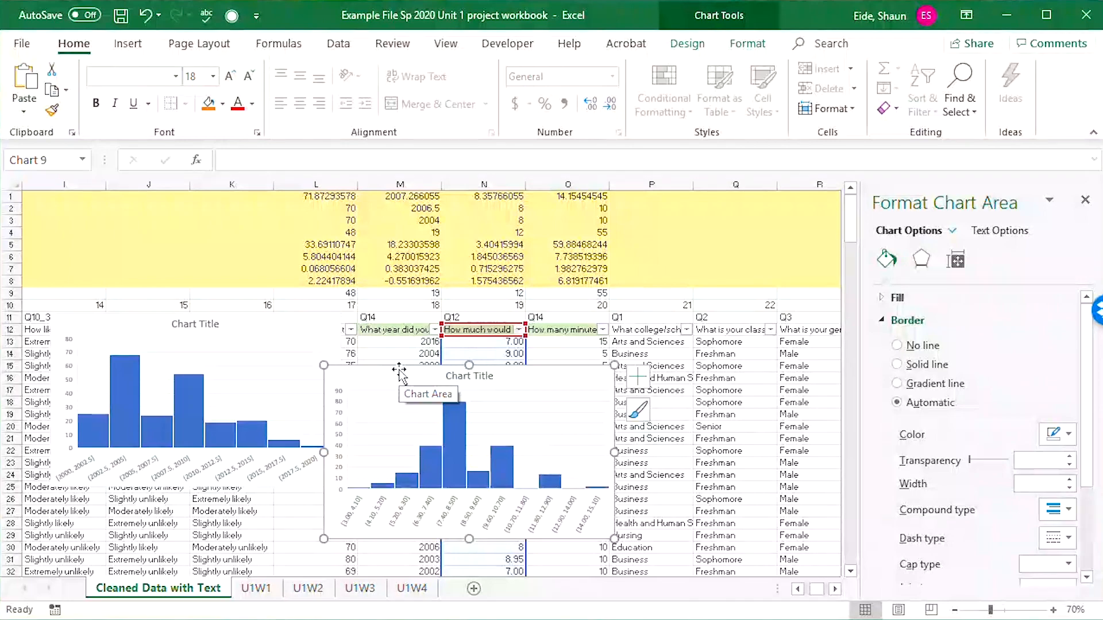
pyautogui.moveTo(564, 378); pyautogui.dragTo(322, 354)
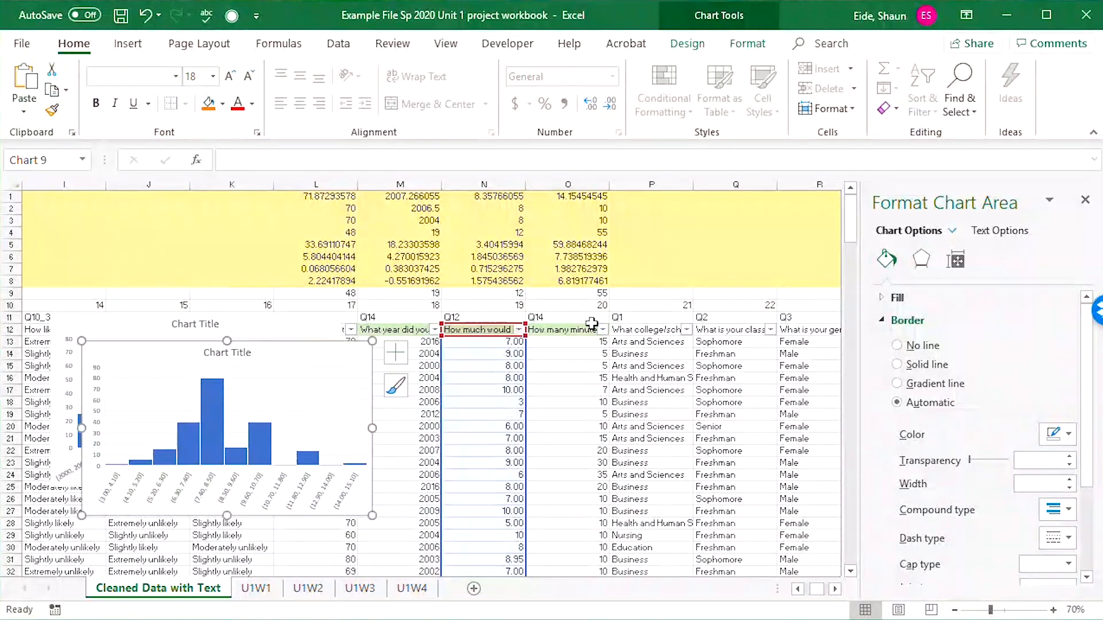
# Insert a histogram of the travel minutes question in O12:O233.
pyautogui.moveTo(583, 326); pyautogui.dragTo(586, 553)
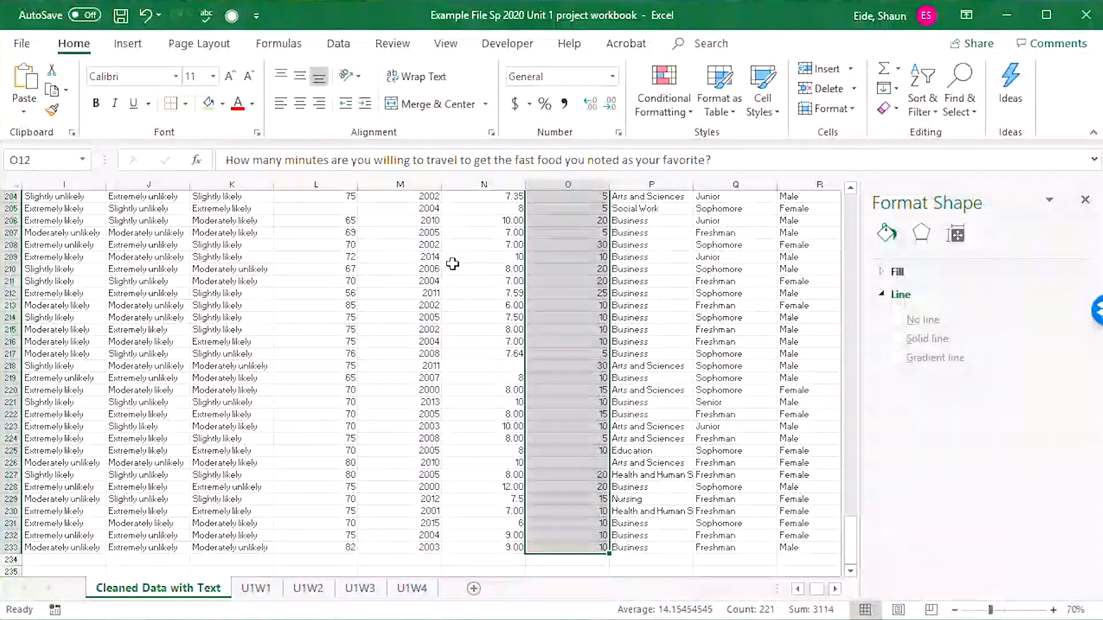
pyautogui.click(128, 44)
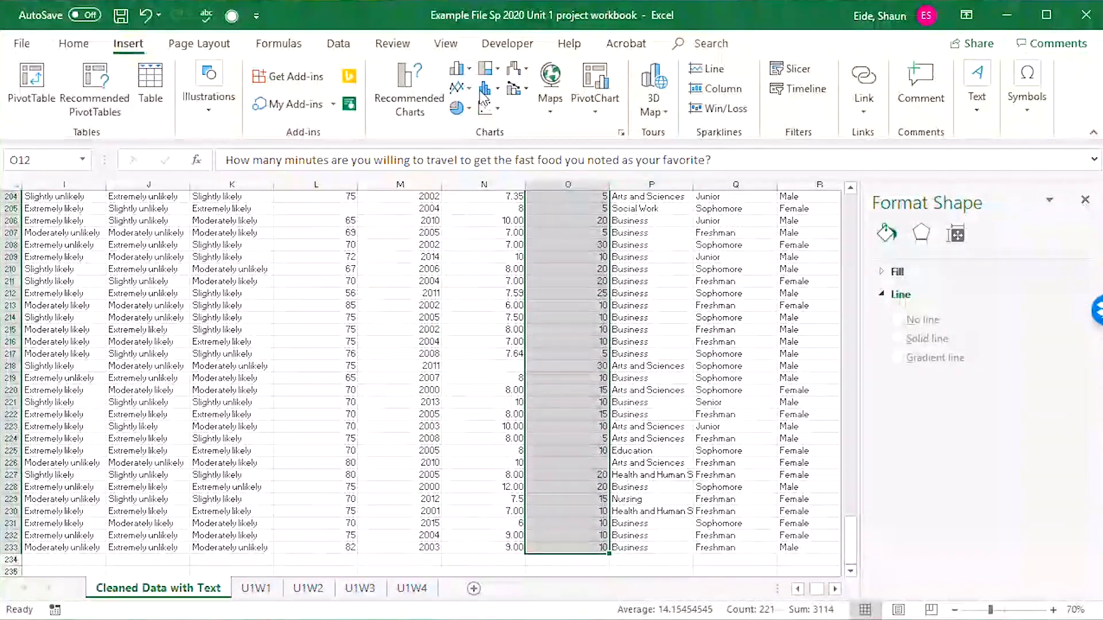
pyautogui.click(497, 88)
pyautogui.click(508, 212)
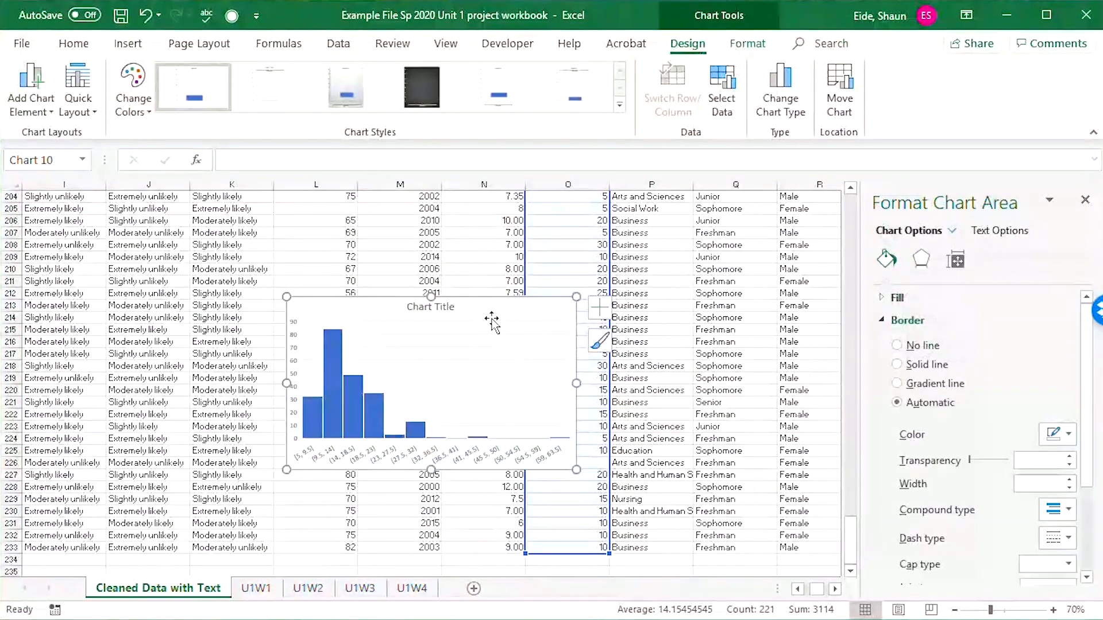
# Cut the travel minutes histogram, paste it below the yellow statistics rows, and compare it with the skewness in O7.
pyautogui.press('Delete')
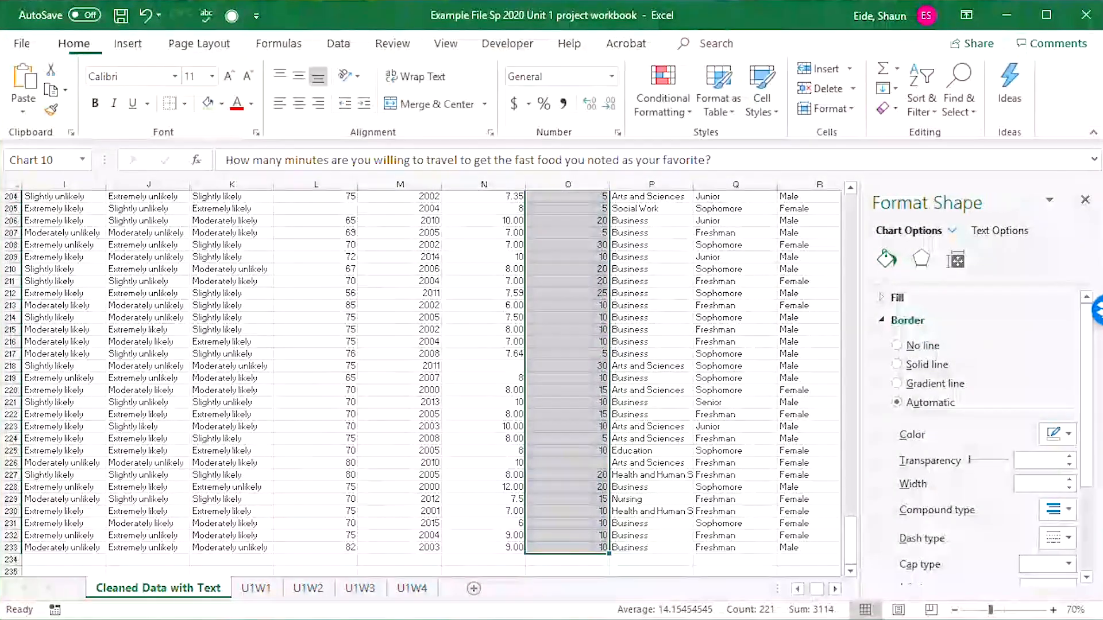
pyautogui.moveTo(850, 543); pyautogui.dragTo(850, 207)
pyautogui.click(649, 353)
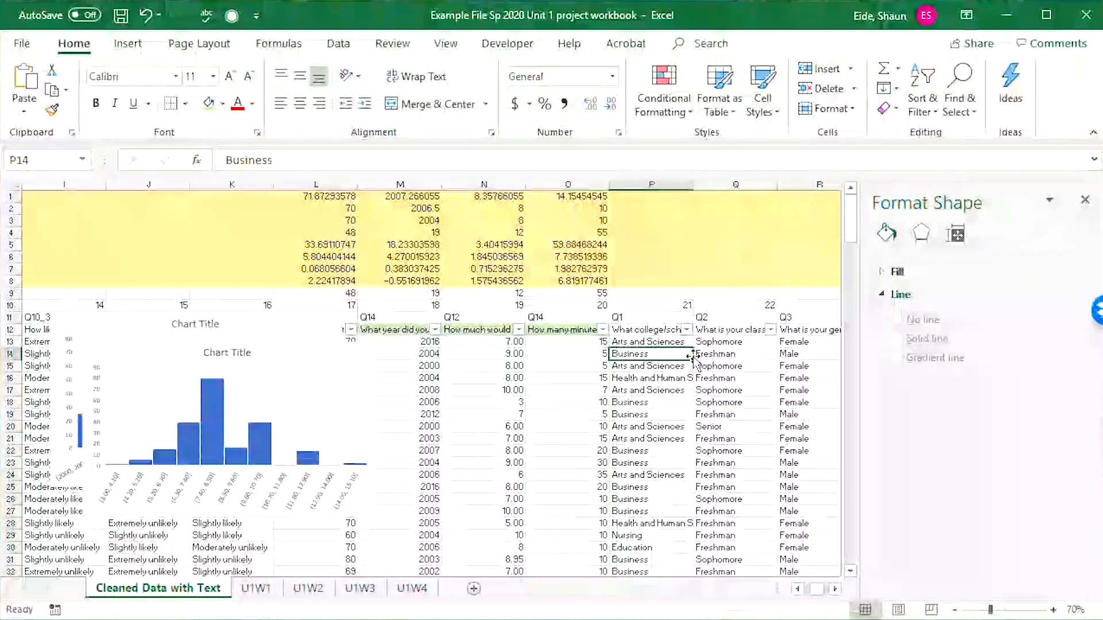
pyautogui.hotkey('ctrl', 'v')
pyautogui.moveTo(642, 431); pyautogui.dragTo(423, 376)
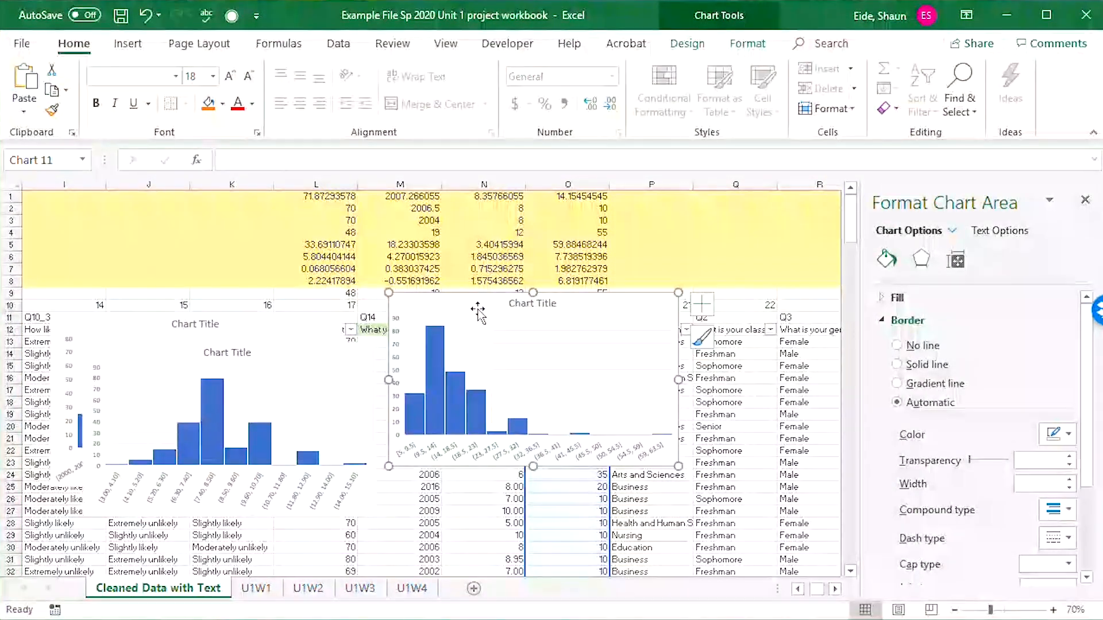
pyautogui.moveTo(486, 300); pyautogui.dragTo(517, 331)
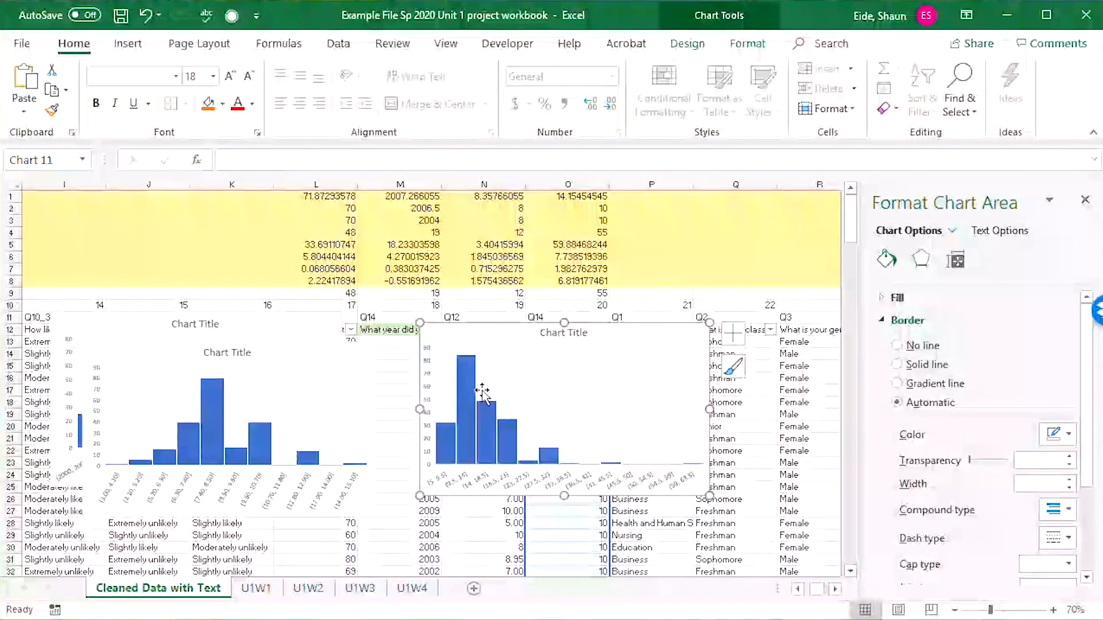
pyautogui.moveTo(506, 332); pyautogui.dragTo(514, 340)
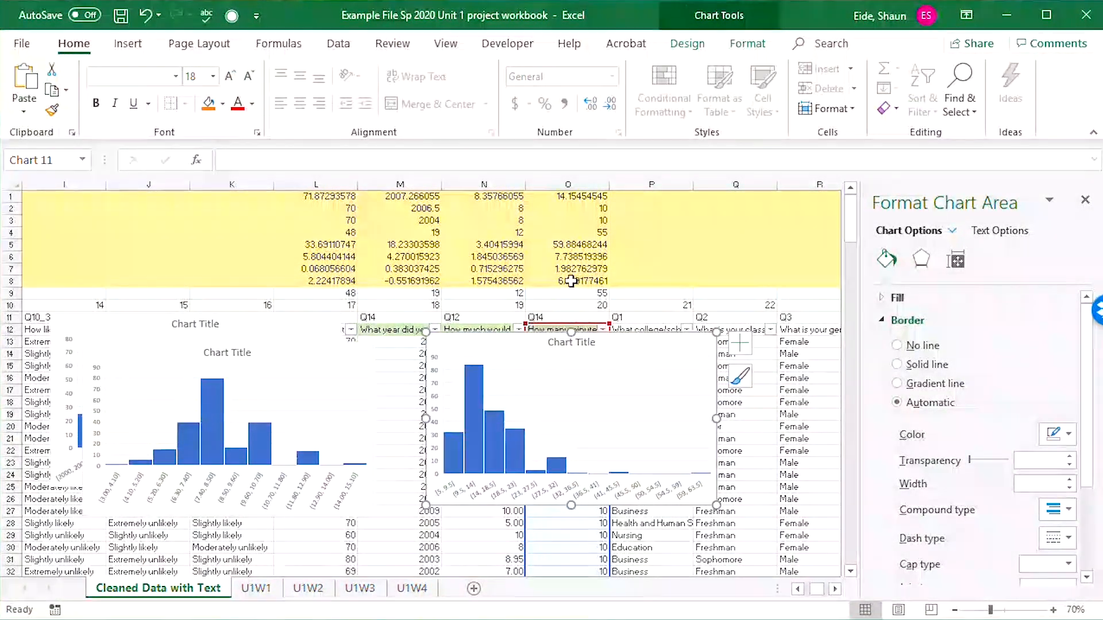
pyautogui.click(410, 293)
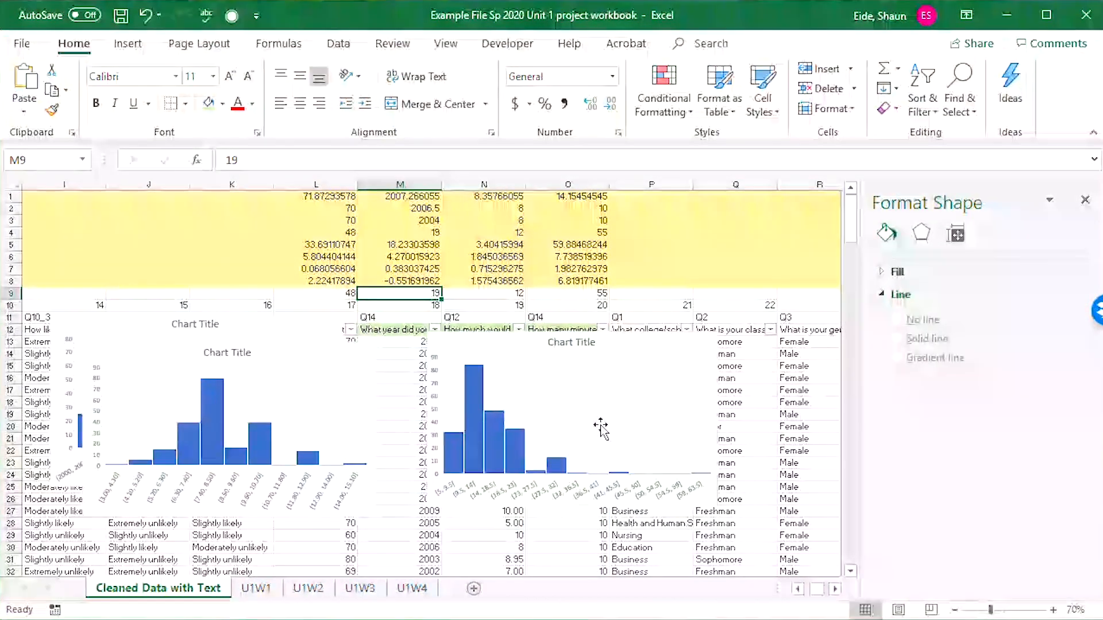
pyautogui.click(570, 268)
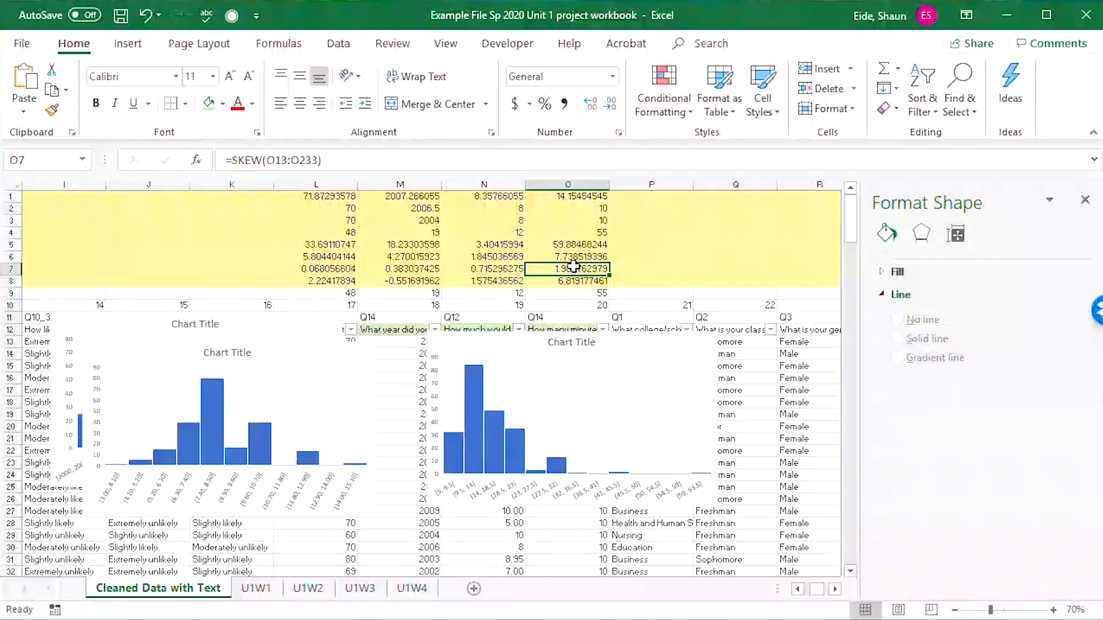
# Copy M7:O12 and paste it as values only at D76 of the U1W4 sheet.
pyautogui.moveTo(577, 268); pyautogui.dragTo(416, 332)
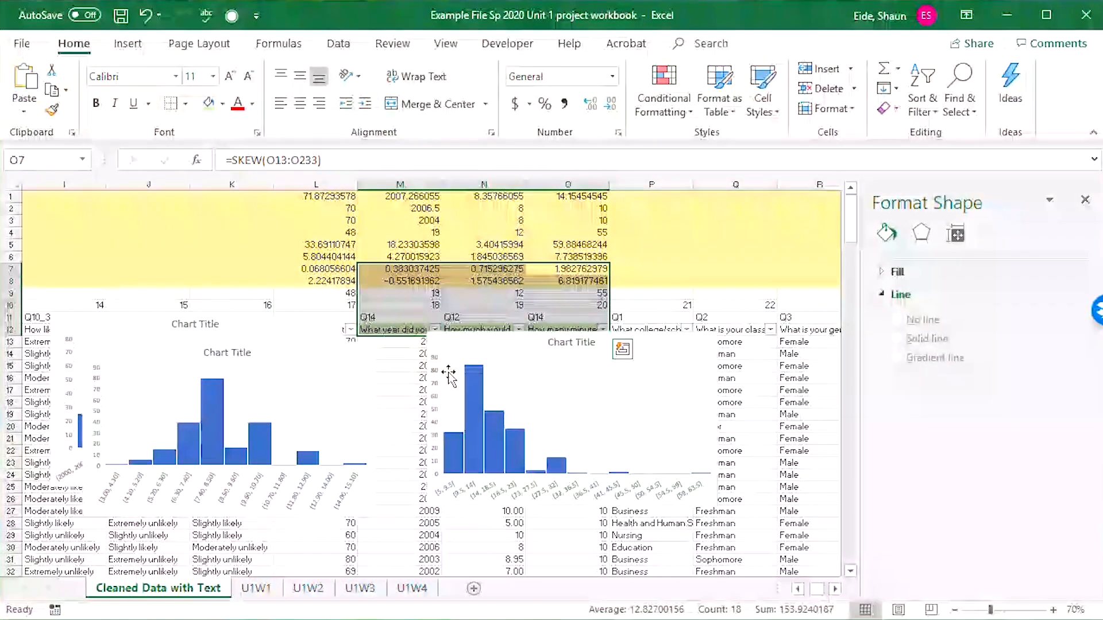
pyautogui.hotkey('ctrl', 'c')
pyautogui.click(412, 589)
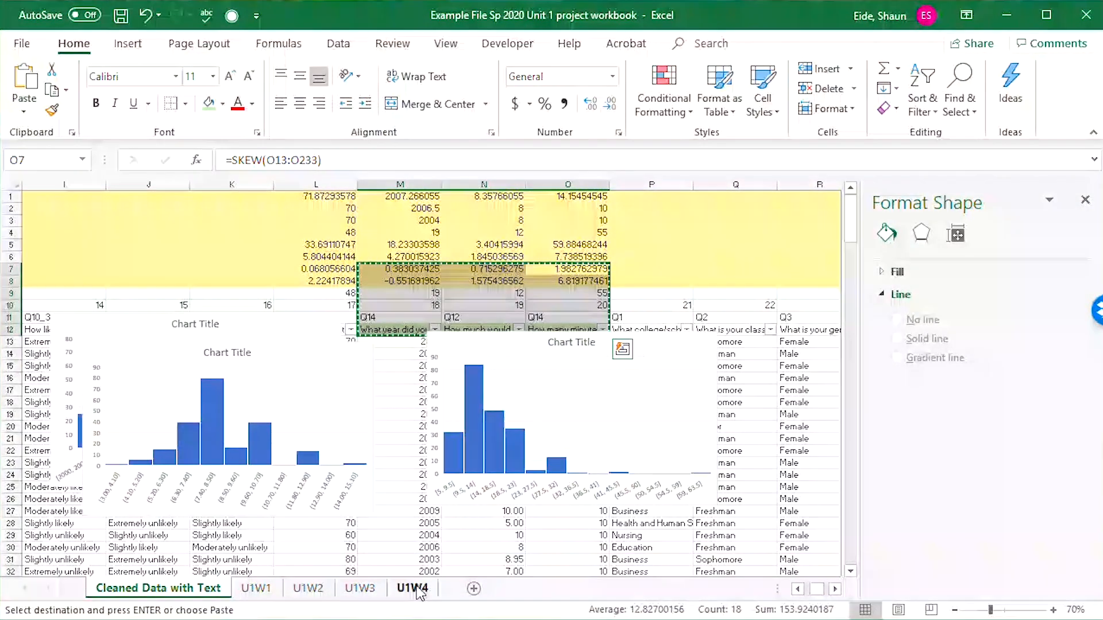
pyautogui.scroll(-12, 404, 432)
pyautogui.scroll(-6, 403, 432)
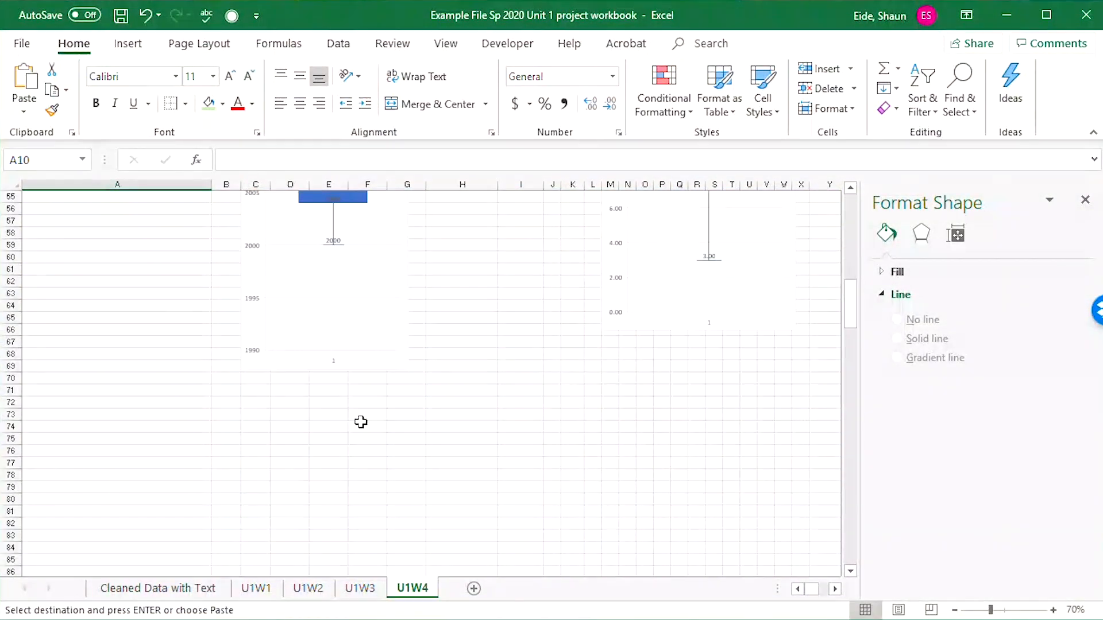
pyautogui.click(290, 453)
pyautogui.hotkey('ctrl', 'v')
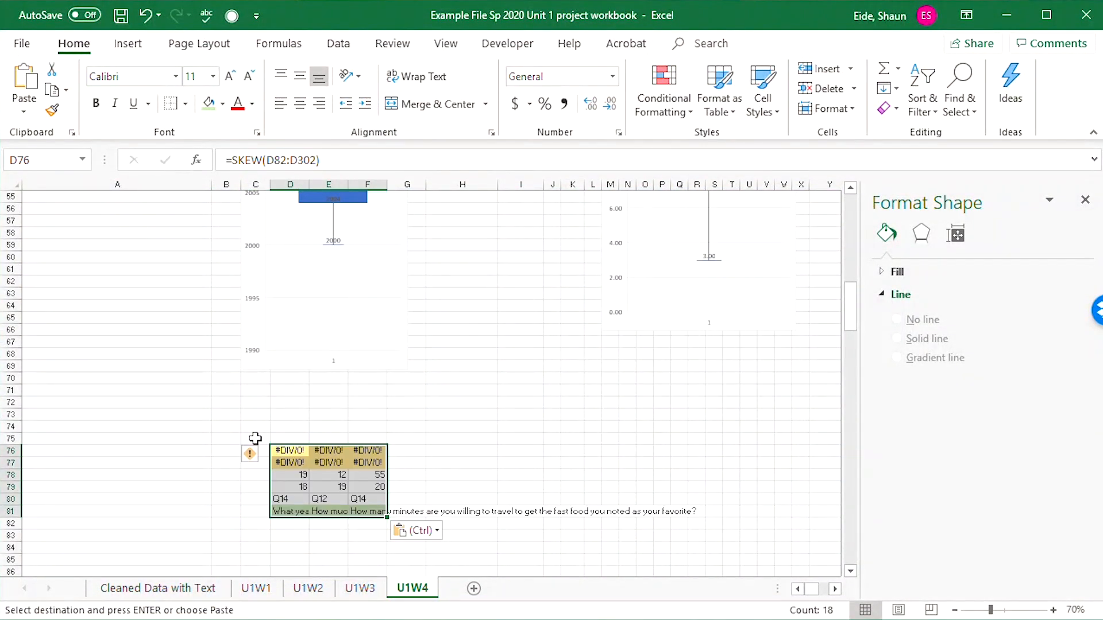
pyautogui.click(407, 531)
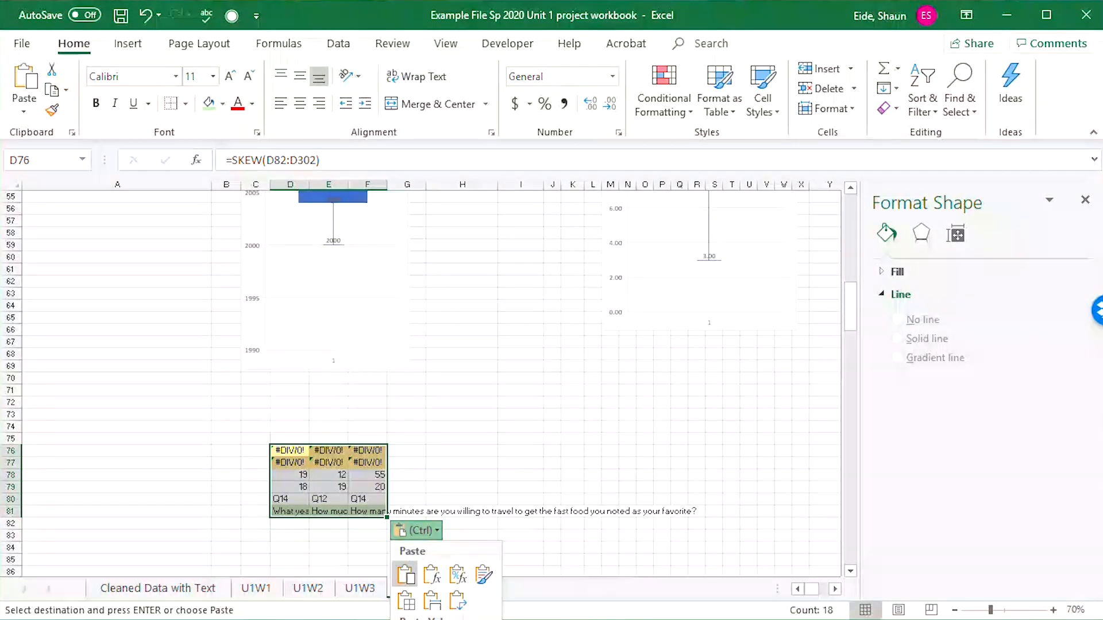
pyautogui.press('v')
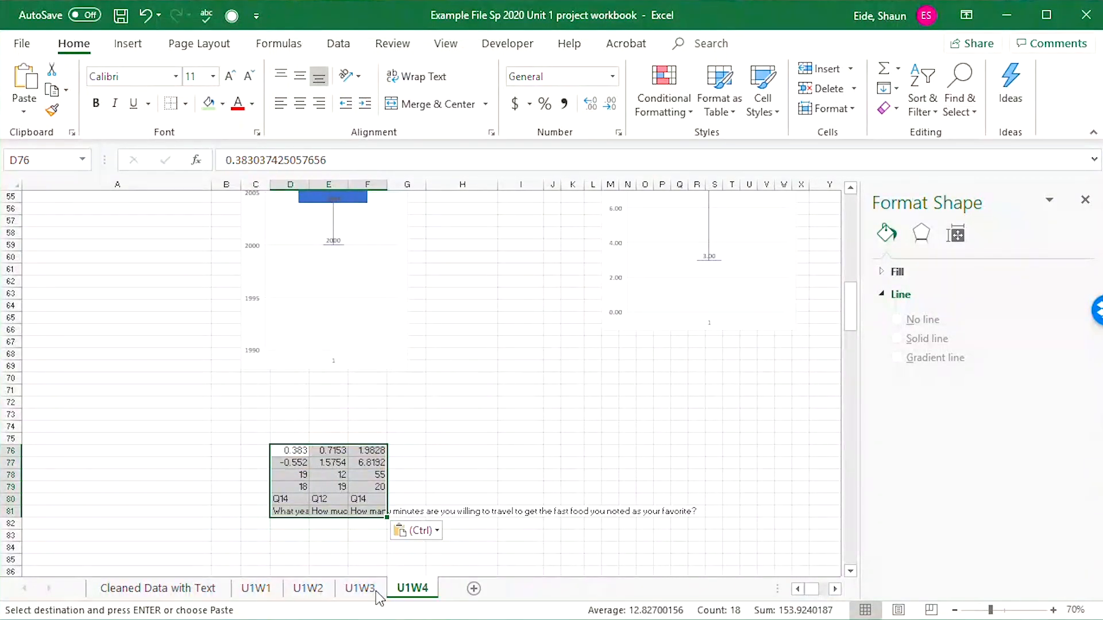
# Label the two pasted statistics rows "skew" in C76 and "kurtosis" in C77.
pyautogui.click(249, 457)
pyautogui.write('Skew')
pyautogui.press('Return')
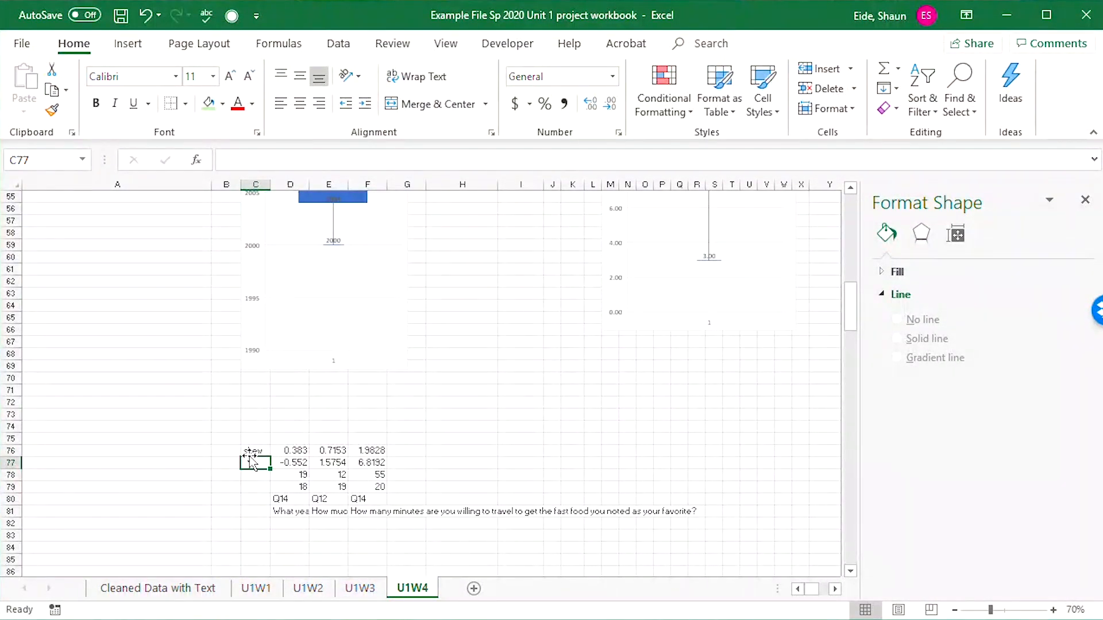
pyautogui.write('kurtos')
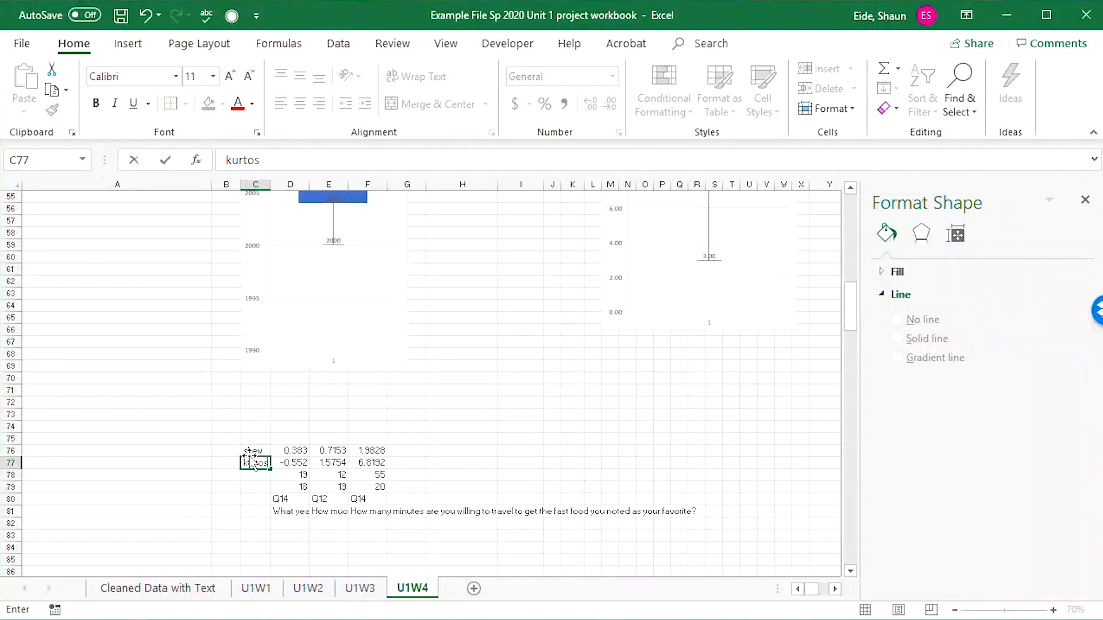
pyautogui.write('is')
pyautogui.press('Tab')
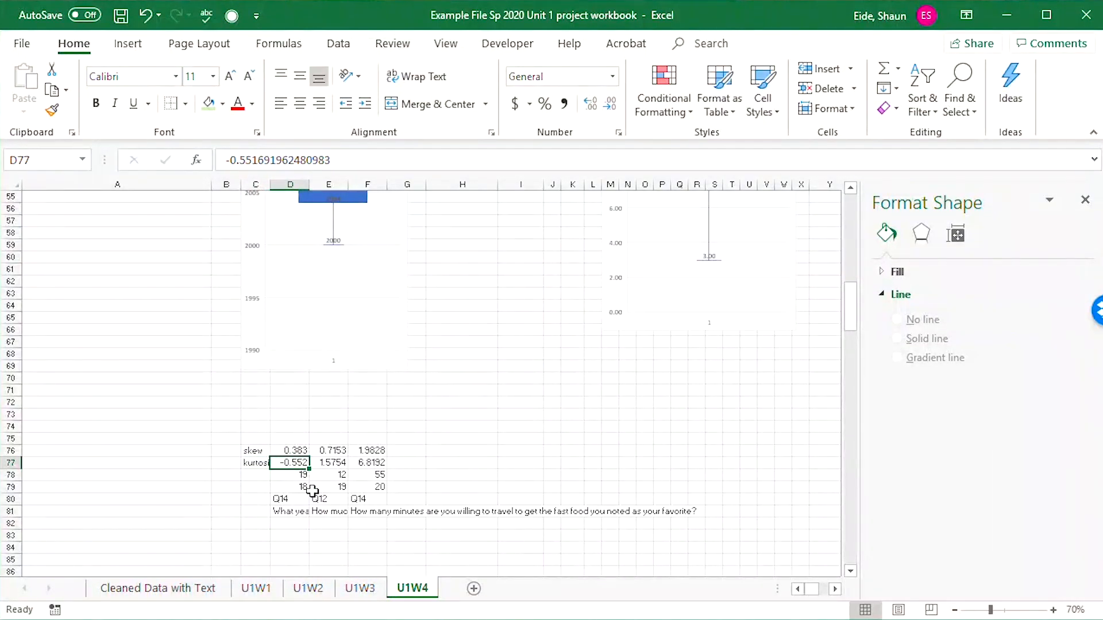
# Move the three question headings from D81:F81 to D75:F75, directly above the skewness values.
pyautogui.click(293, 511)
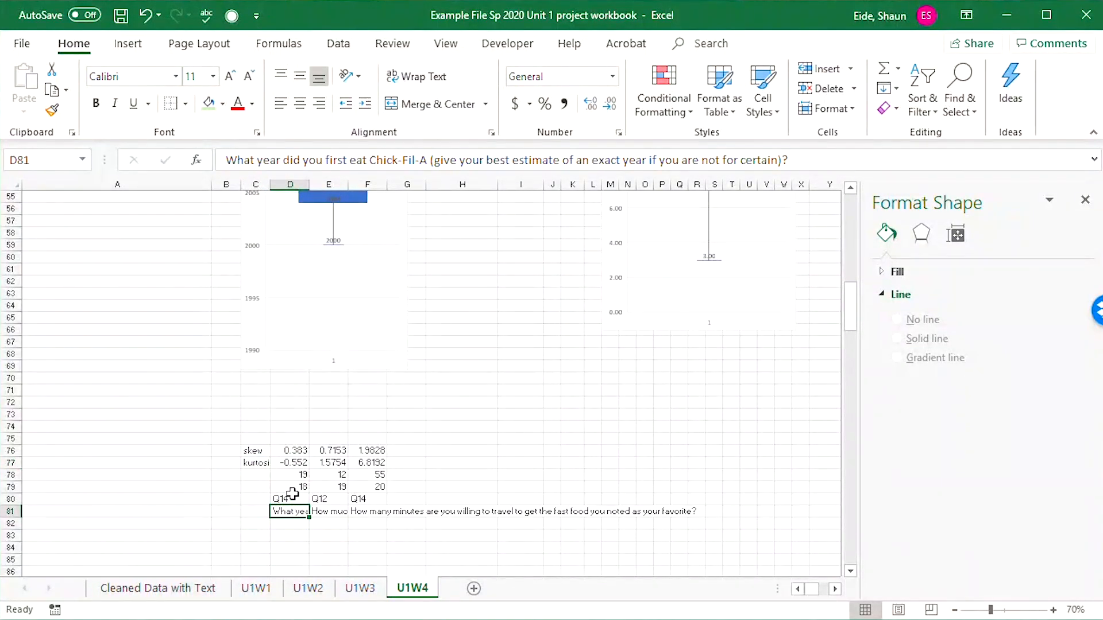
pyautogui.hotkey('ctrl', 'x')
pyautogui.click(290, 438)
pyautogui.hotkey('ctrl', 'v')
pyautogui.click(328, 511)
pyautogui.hotkey('ctrl', 'x')
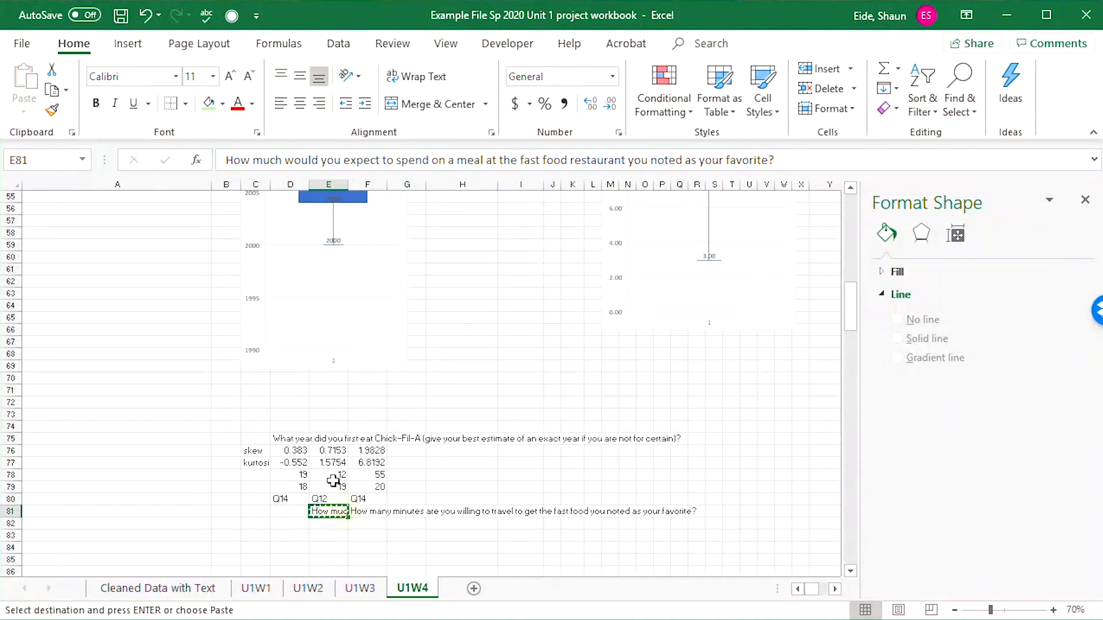
pyautogui.click(328, 438)
pyautogui.hotkey('ctrl', 'v')
pyautogui.click(370, 513)
pyautogui.hotkey('ctrl', 'x')
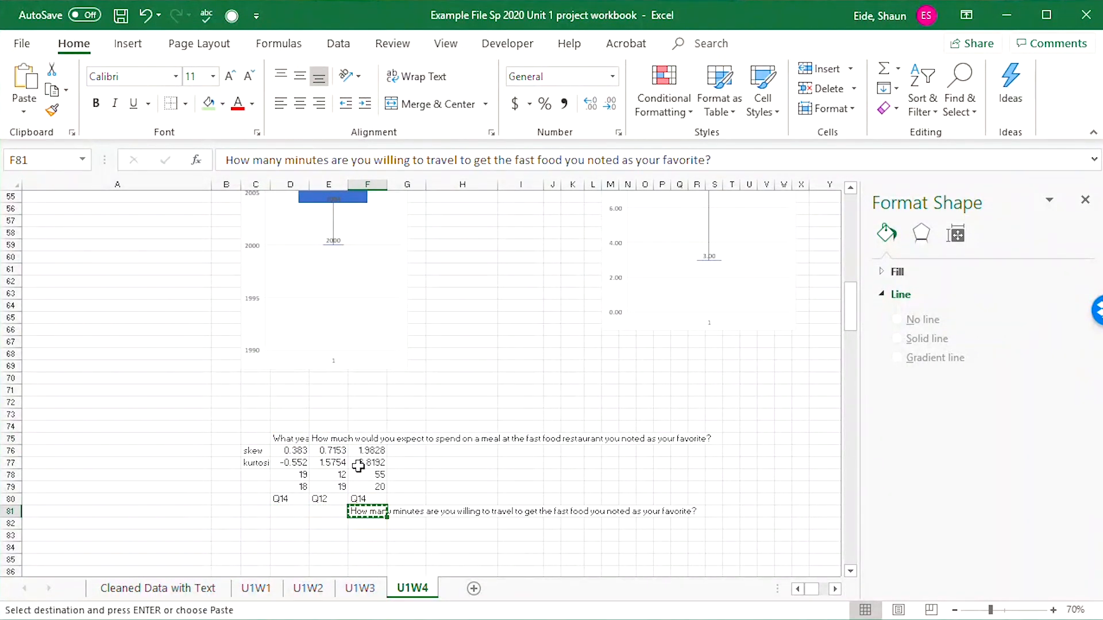
pyautogui.click(366, 438)
pyautogui.hotkey('ctrl', 'v')
# Copy the skewness and kurtosis interpretation guides in C1:E7 of the Cleaned Data with Text sheet.
pyautogui.click(272, 591)
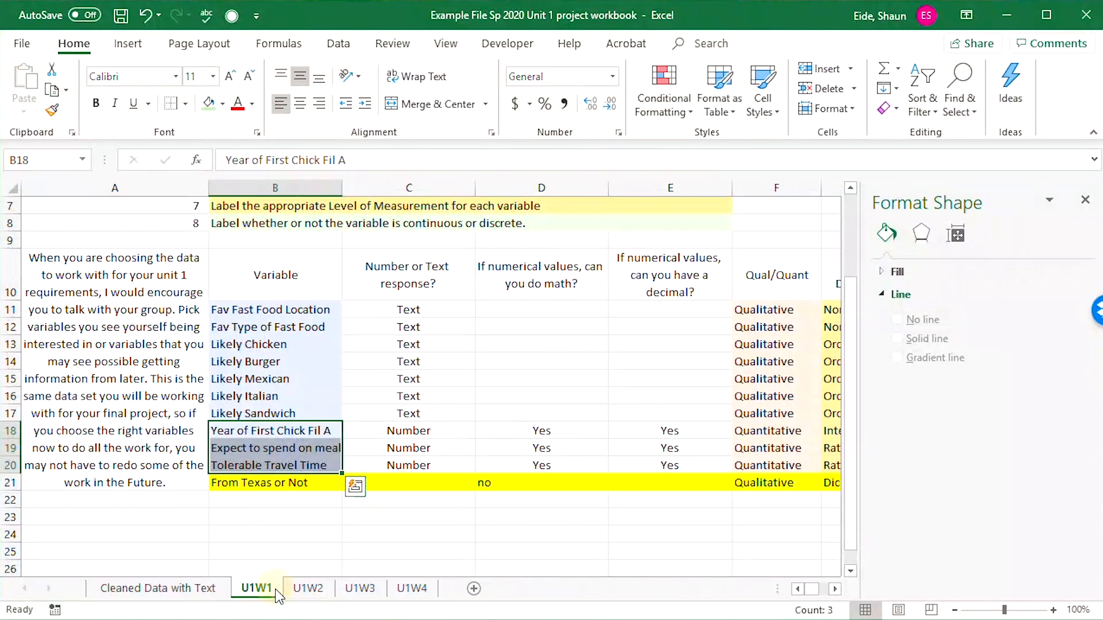
pyautogui.click(192, 591)
pyautogui.moveTo(173, 247); pyautogui.dragTo(63, 282)
pyautogui.click(328, 229)
pyautogui.moveTo(232, 198); pyautogui.dragTo(394, 269)
pyautogui.hotkey('ctrl', 'c')
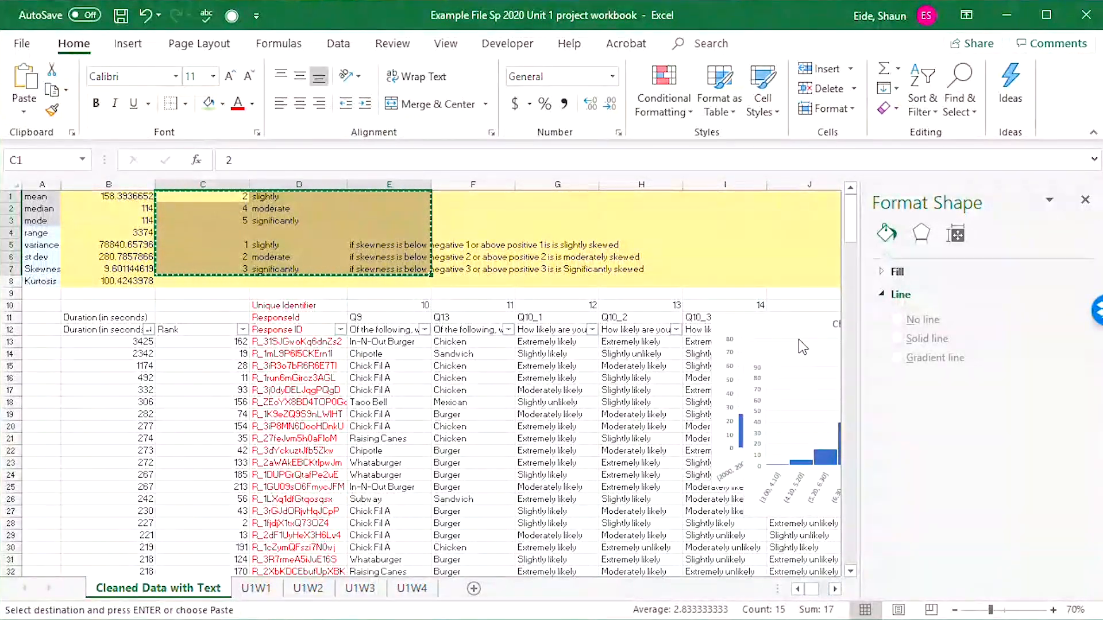
# Delete the spending, year and travel minutes histograms from the Cleaned Data with Text sheet.
pyautogui.moveTo(802, 347); pyautogui.dragTo(448, 339)
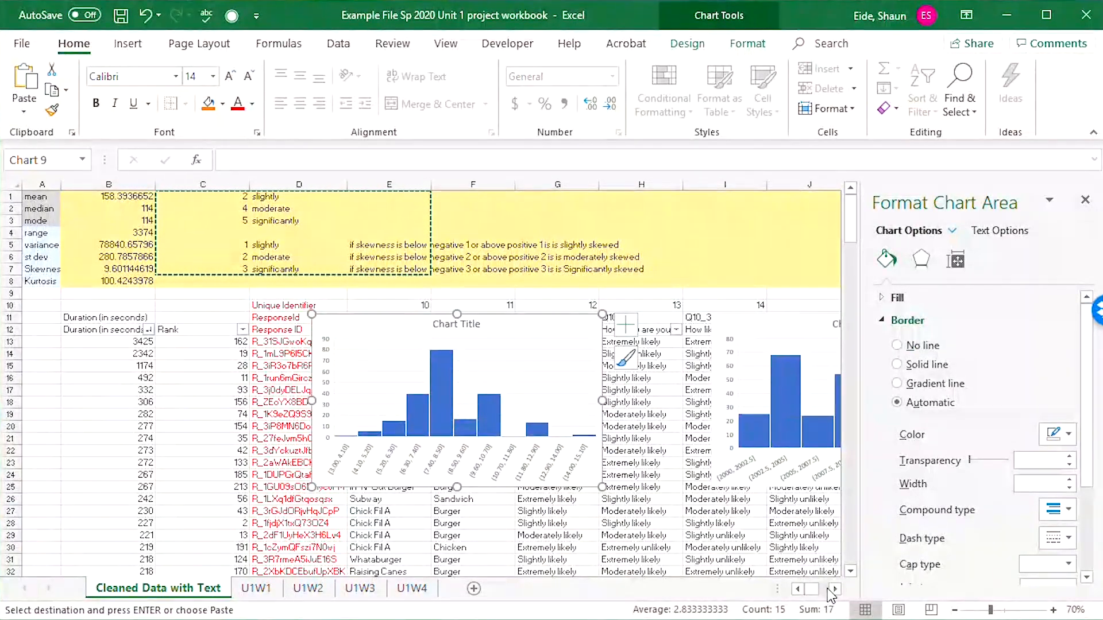
pyautogui.press('Delete')
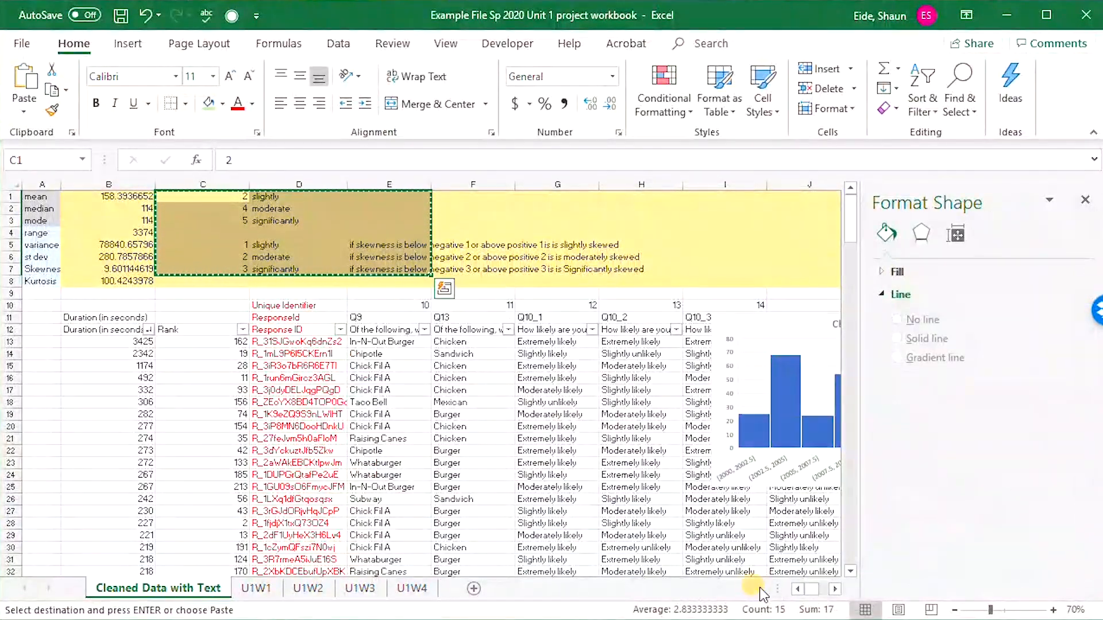
pyautogui.click(835, 589)
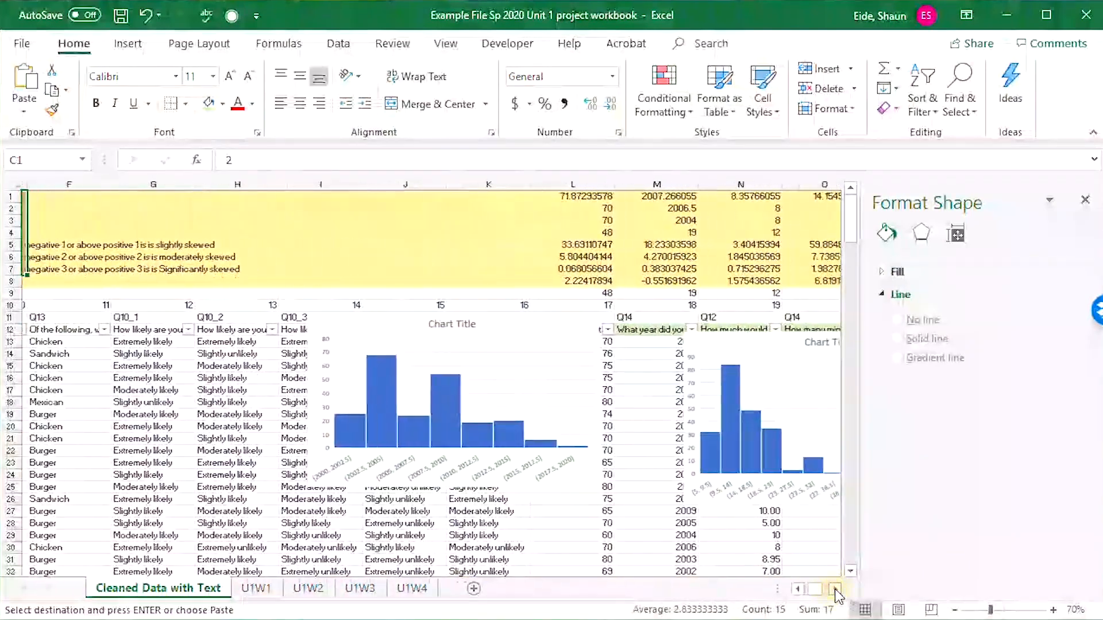
pyautogui.click(835, 590)
pyautogui.click(460, 323)
pyautogui.press('Delete')
pyautogui.click(676, 352)
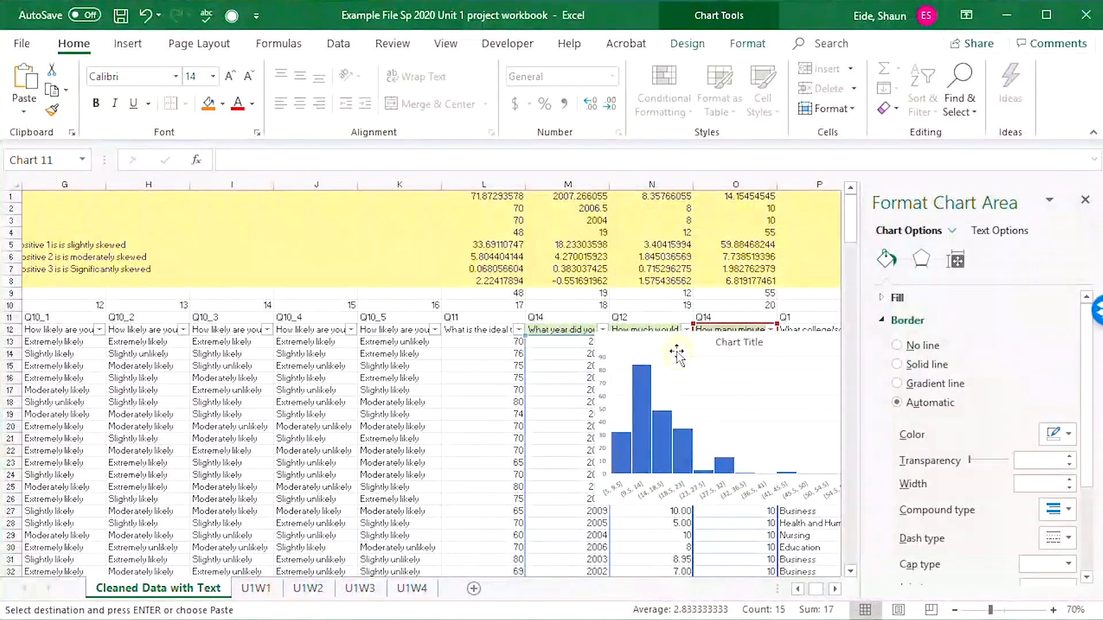
pyautogui.press('Delete')
pyautogui.click(532, 438)
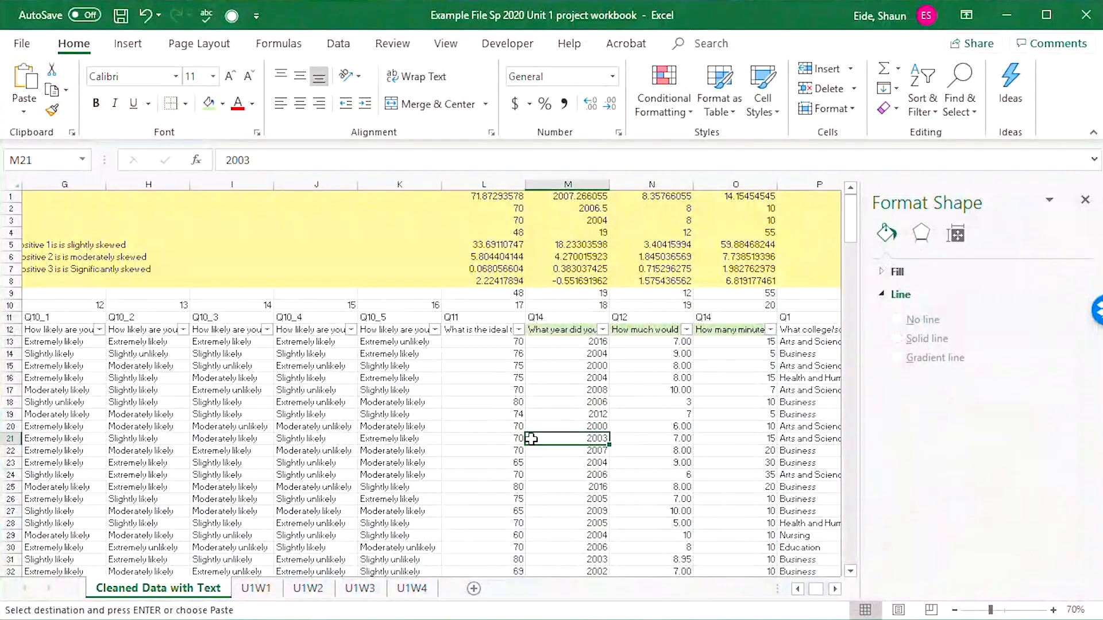
pyautogui.moveTo(367, 317); pyautogui.dragTo(86, 284)
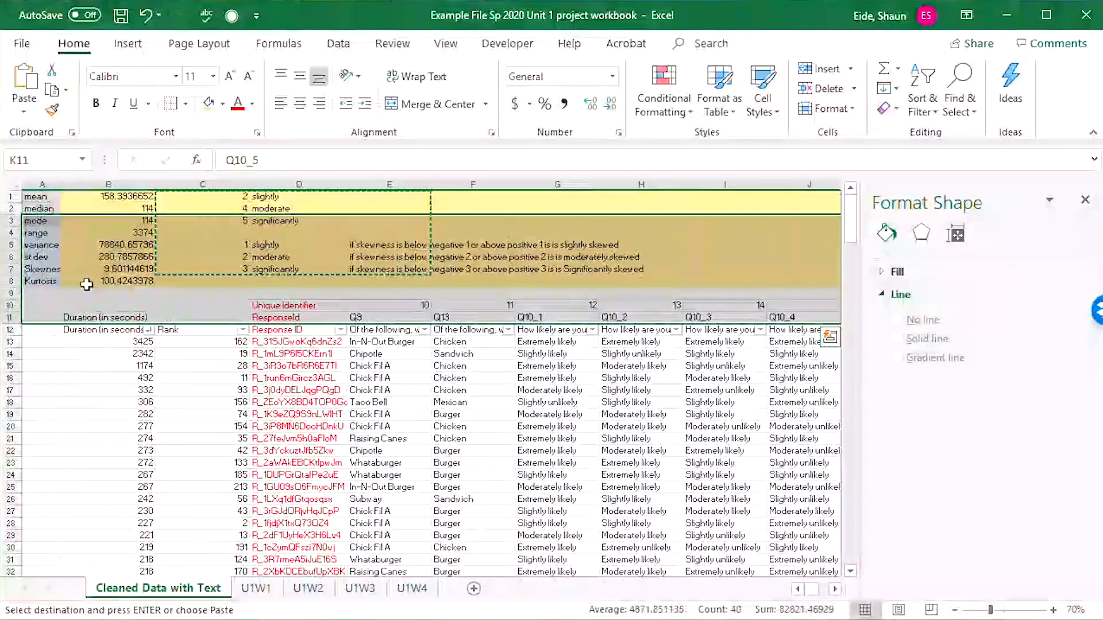
pyautogui.click(368, 450)
# Copy the skewness and kurtosis instruction from A4 of the U1W4 sheet to A72, above the statistics table.
pyautogui.click(412, 588)
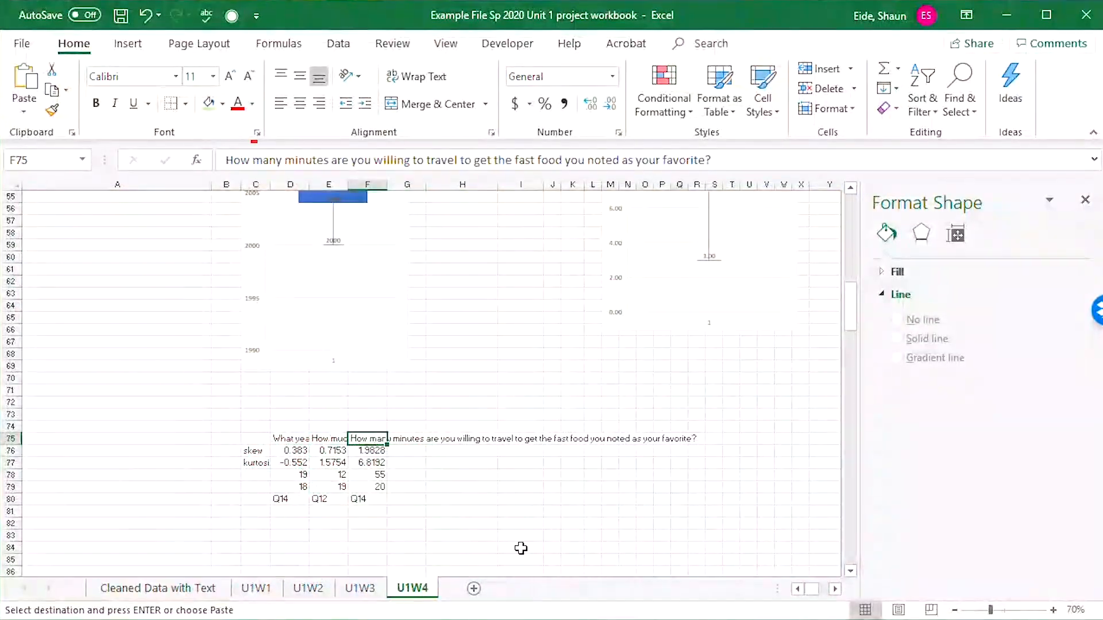
pyautogui.scroll(10, 470, 482)
pyautogui.scroll(-5, 440, 458)
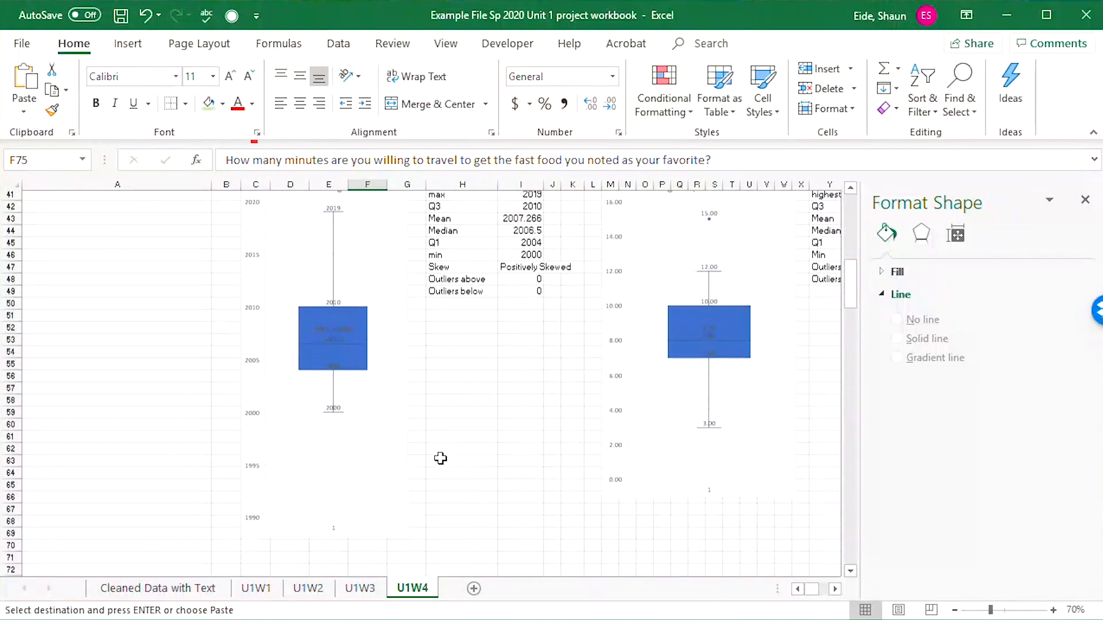
pyautogui.scroll(-5, 440, 458)
pyautogui.scroll(20, 303, 411)
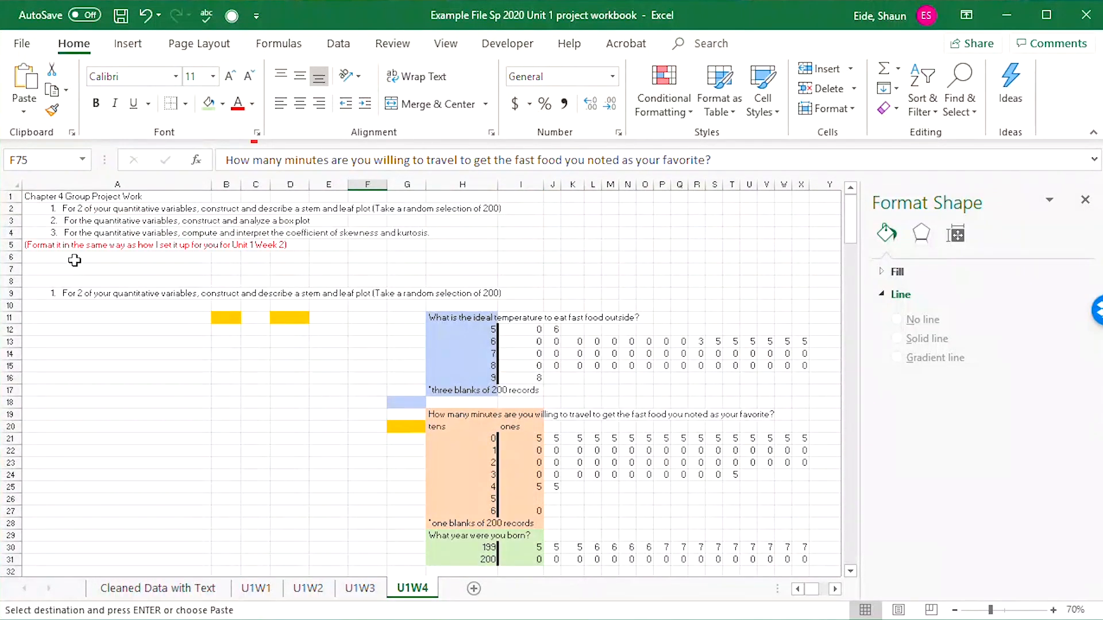
pyautogui.click(49, 235)
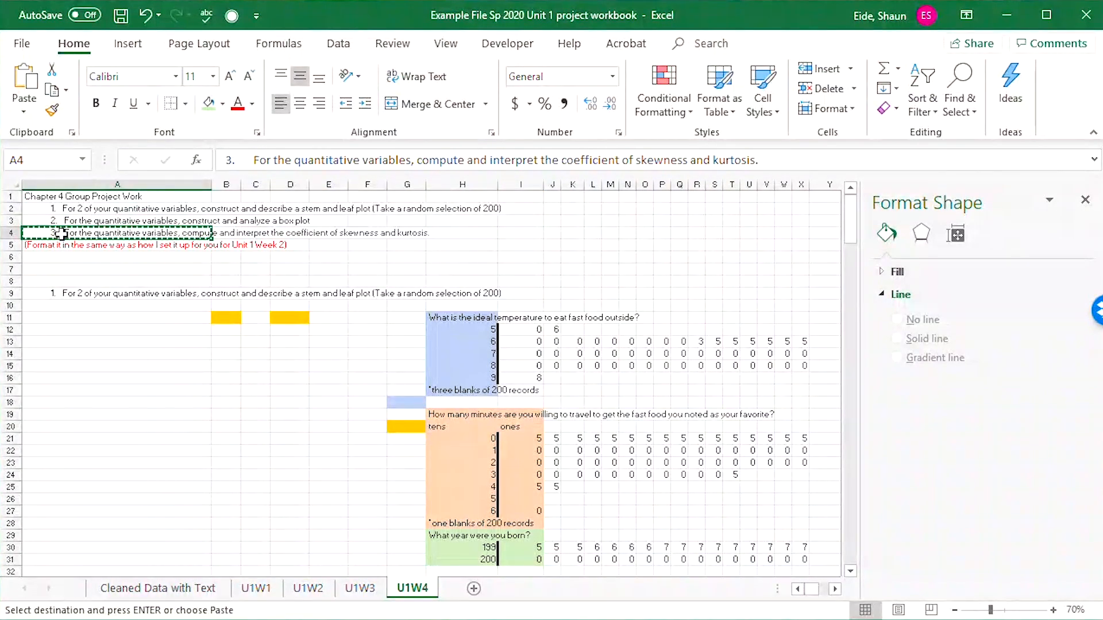
pyautogui.scroll(-6, 215, 413)
pyautogui.scroll(-13, 215, 414)
pyautogui.click(125, 367)
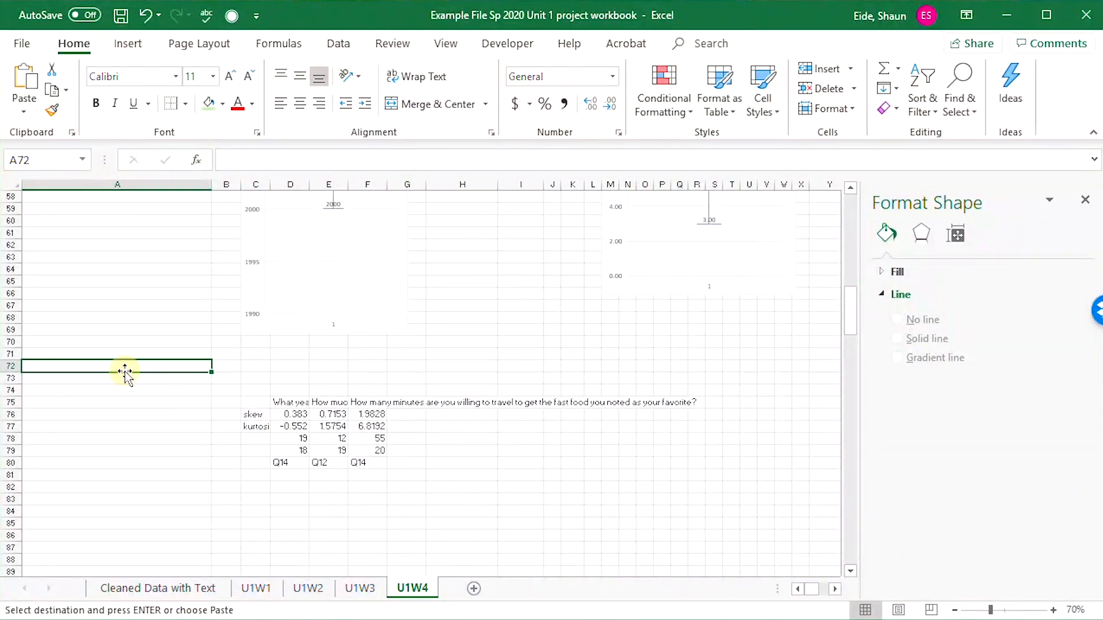
pyautogui.hotkey('ctrl', 'v')
pyautogui.click(185, 390)
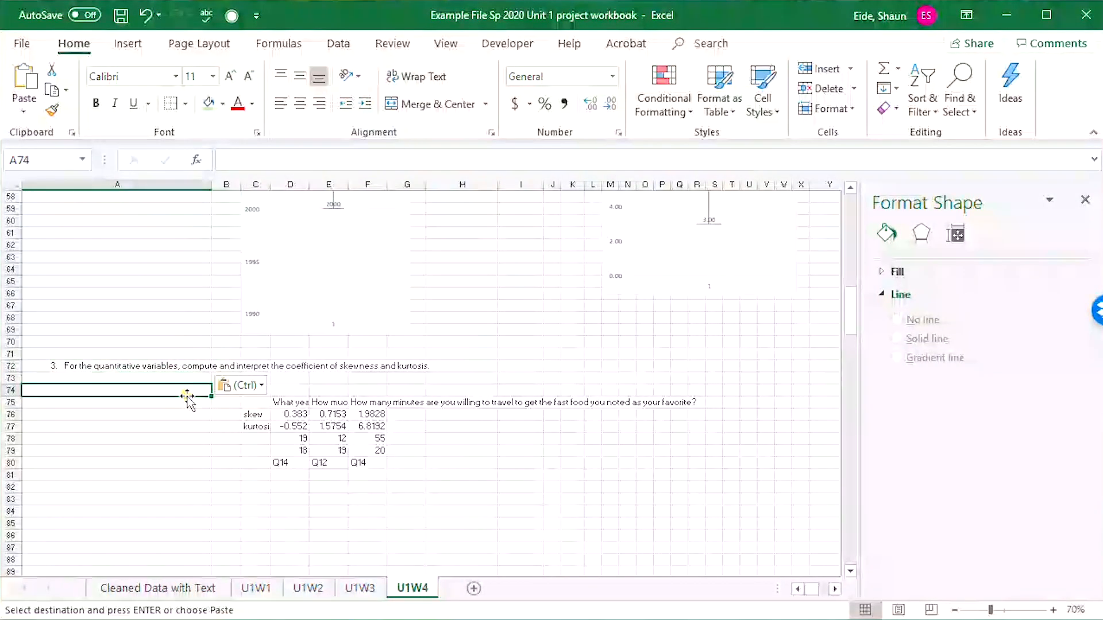
# Delete the leftover values and question codes in C78:F80, below the kurtosis row.
pyautogui.click(257, 431)
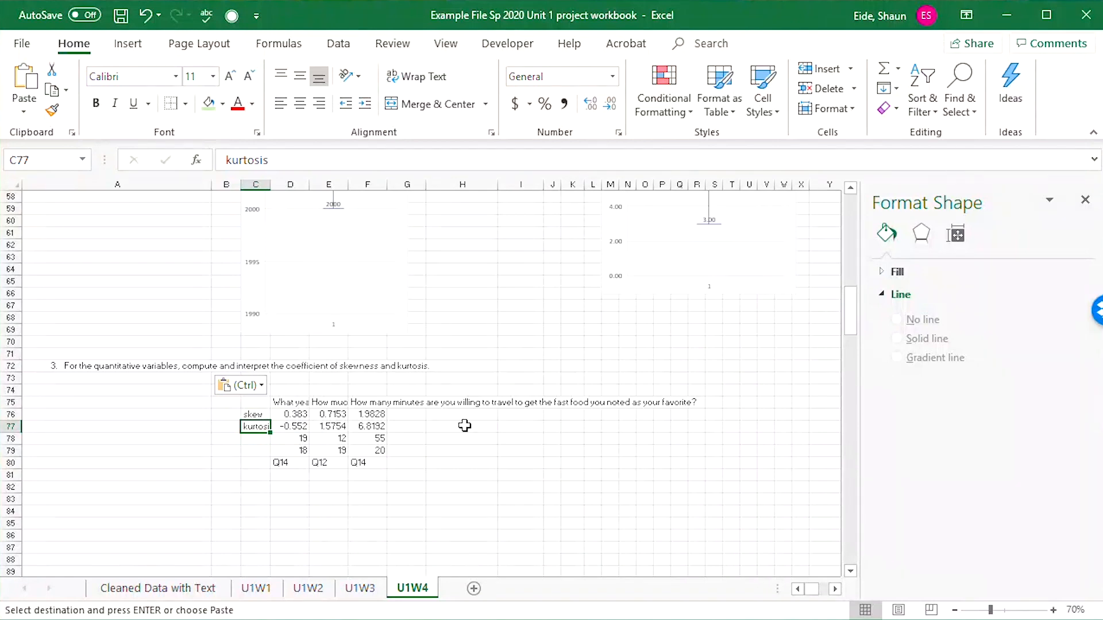
pyautogui.moveTo(313, 402); pyautogui.dragTo(381, 464)
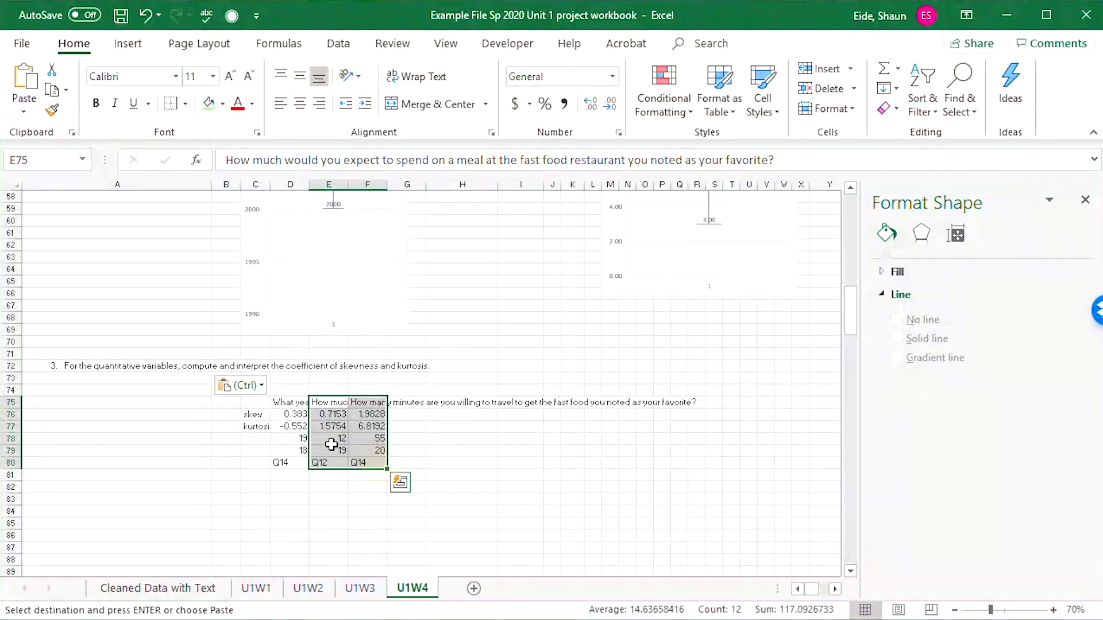
pyautogui.moveTo(257, 440); pyautogui.dragTo(381, 464)
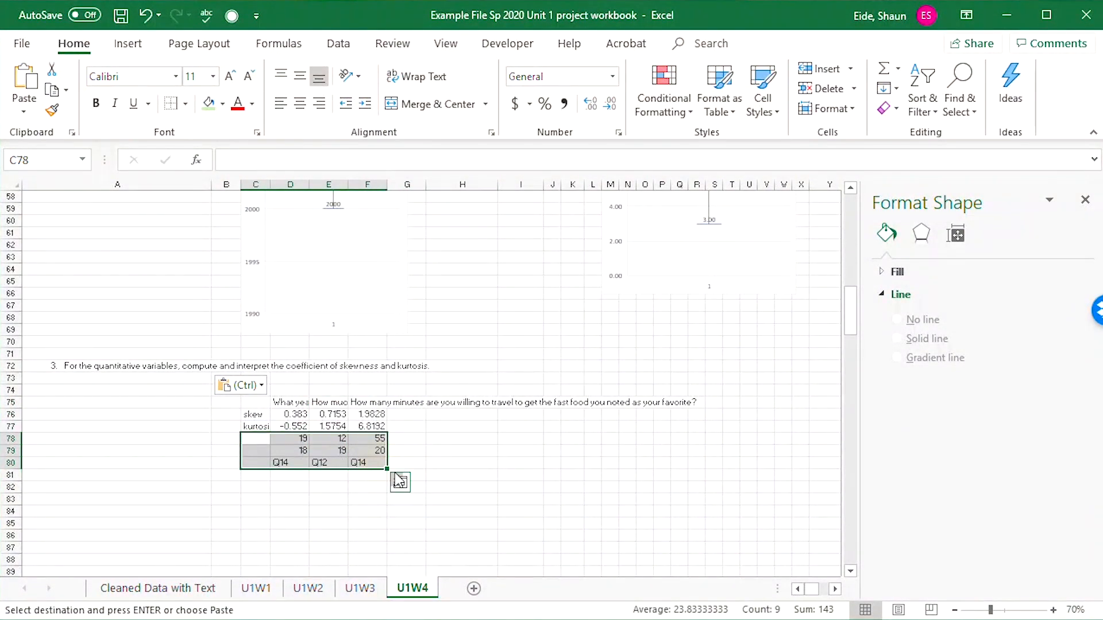
pyautogui.press('Delete')
pyautogui.click(289, 438)
# Spread out the statistics table by moving the meal spending column to H75:H77 and the travel minutes column to N75:N77.
pyautogui.click(286, 404)
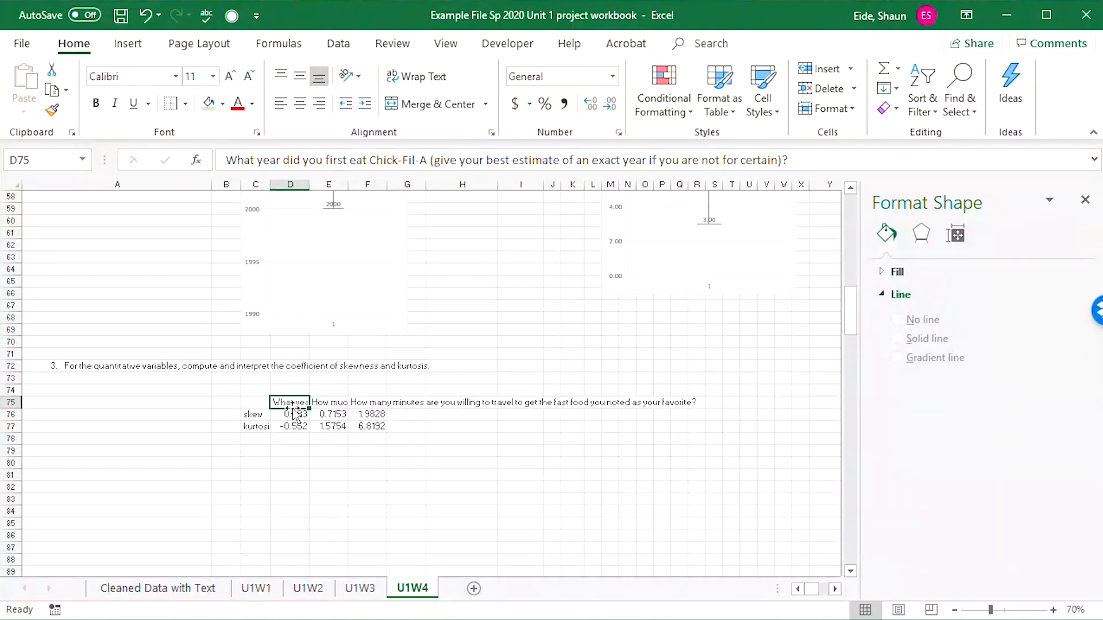
pyautogui.moveTo(329, 402); pyautogui.dragTo(517, 426)
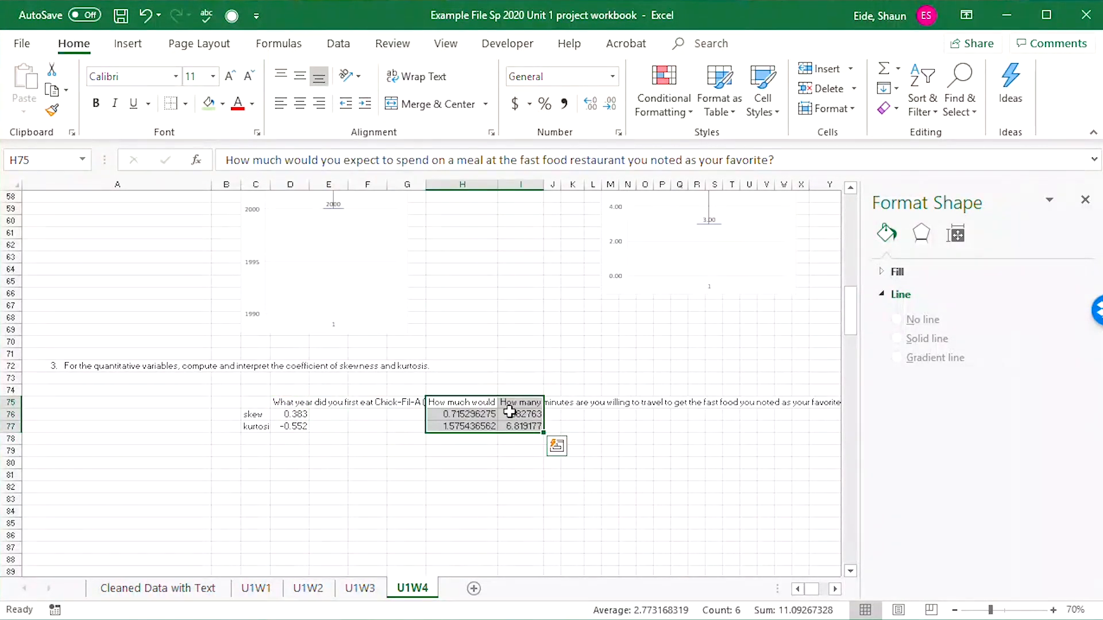
pyautogui.click(524, 401)
pyautogui.click(505, 444)
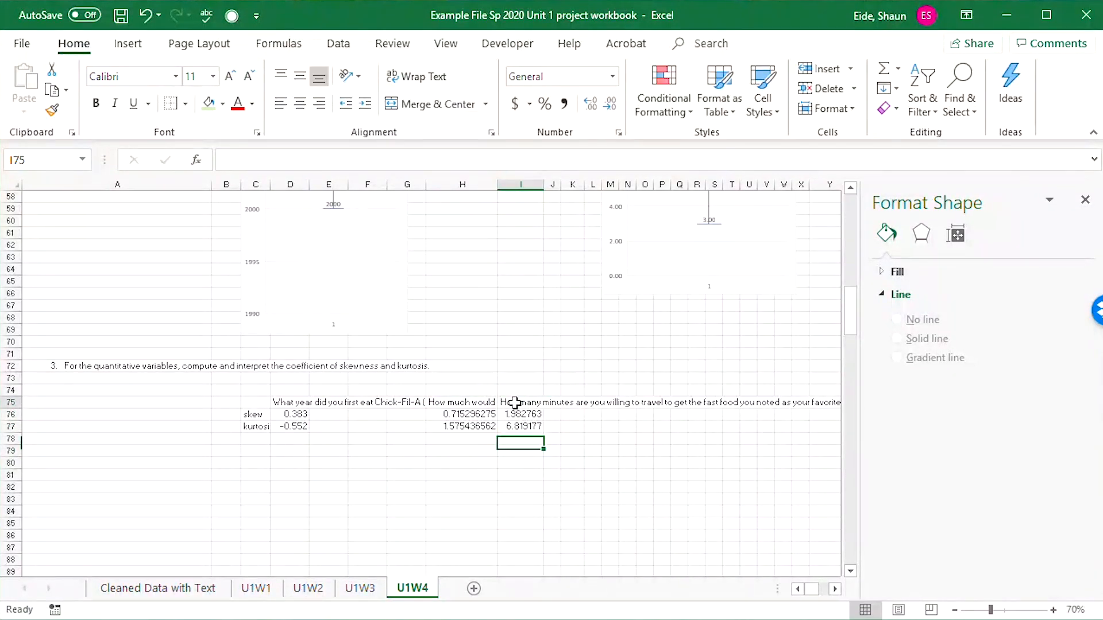
pyautogui.moveTo(515, 402); pyautogui.dragTo(522, 426)
pyautogui.hotkey('ctrl', 'c')
pyautogui.click(627, 402)
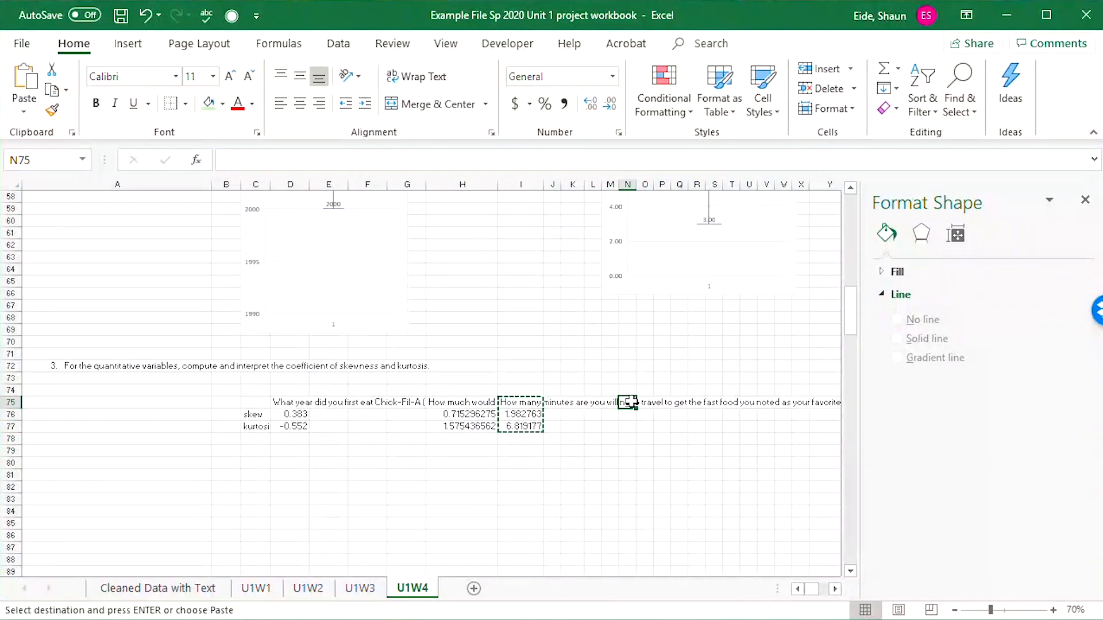
pyautogui.hotkey('ctrl', 'v')
# Enter the heading "Interpretation" in E75, I75 and O75, beside each question heading.
pyautogui.click(323, 412)
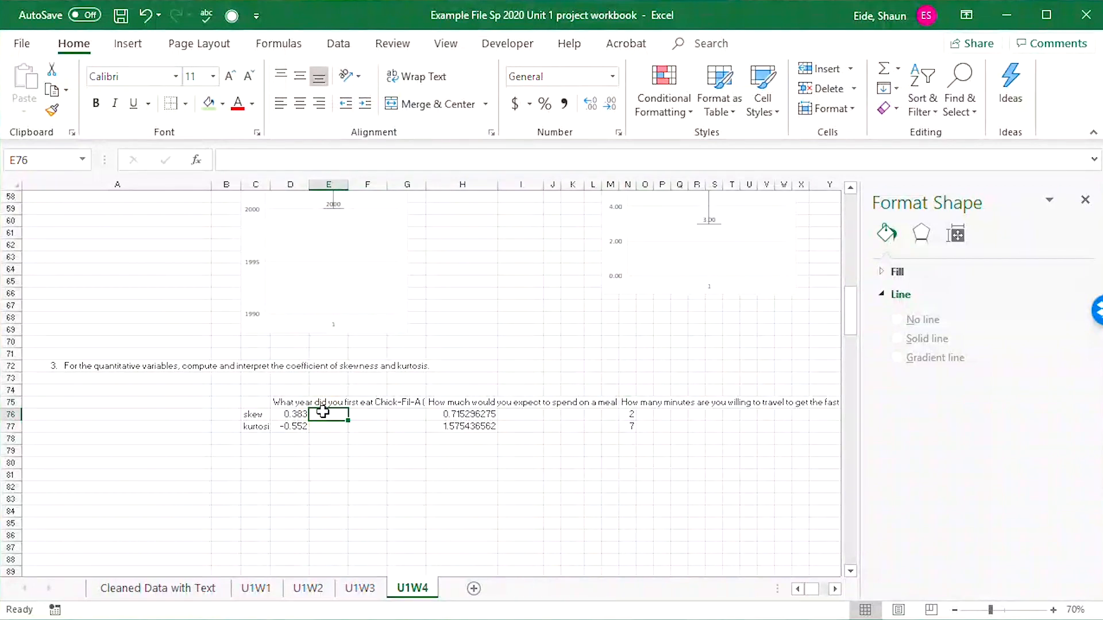
pyautogui.press('Up')
pyautogui.write('Int')
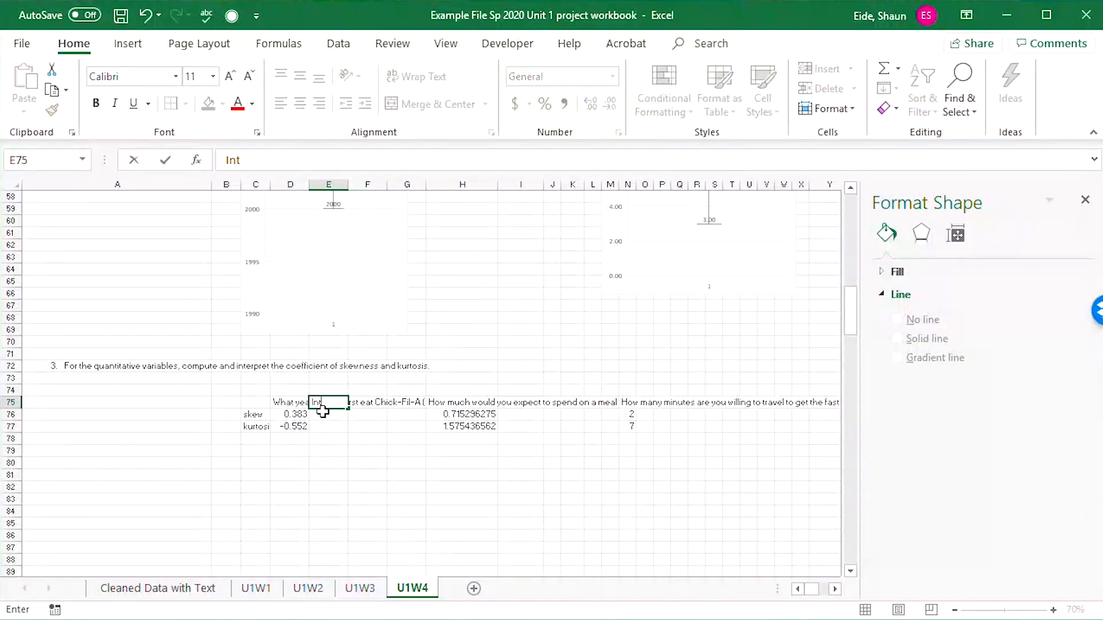
pyautogui.write('erpretation')
pyautogui.press('Tab')
pyautogui.press('Tab')
pyautogui.press('Tab')
pyautogui.press('Tab')
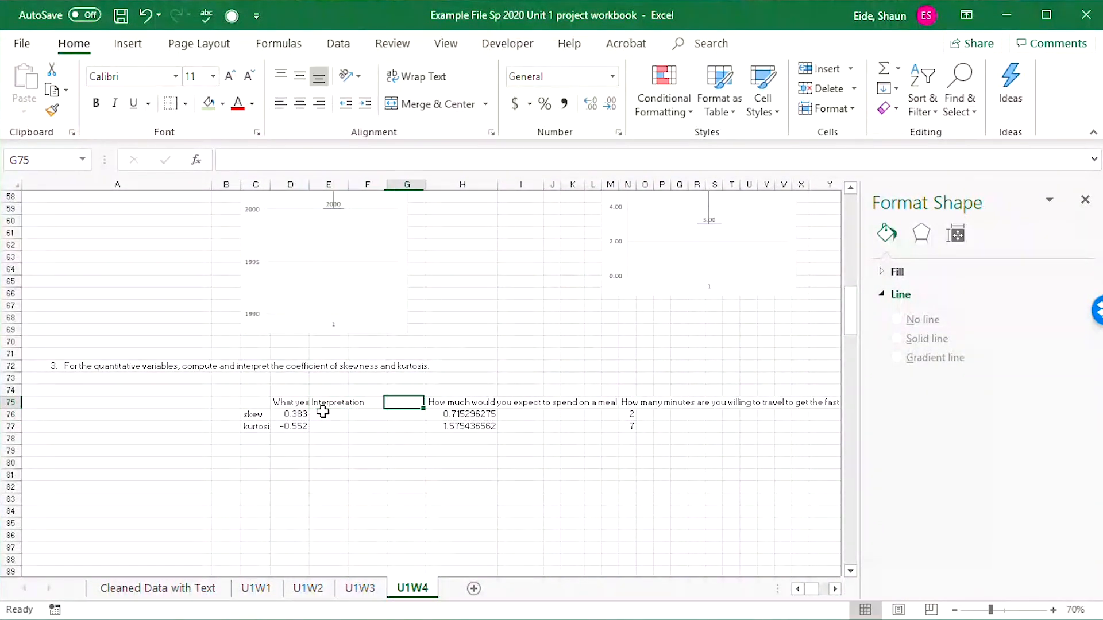
pyautogui.write('Interpre')
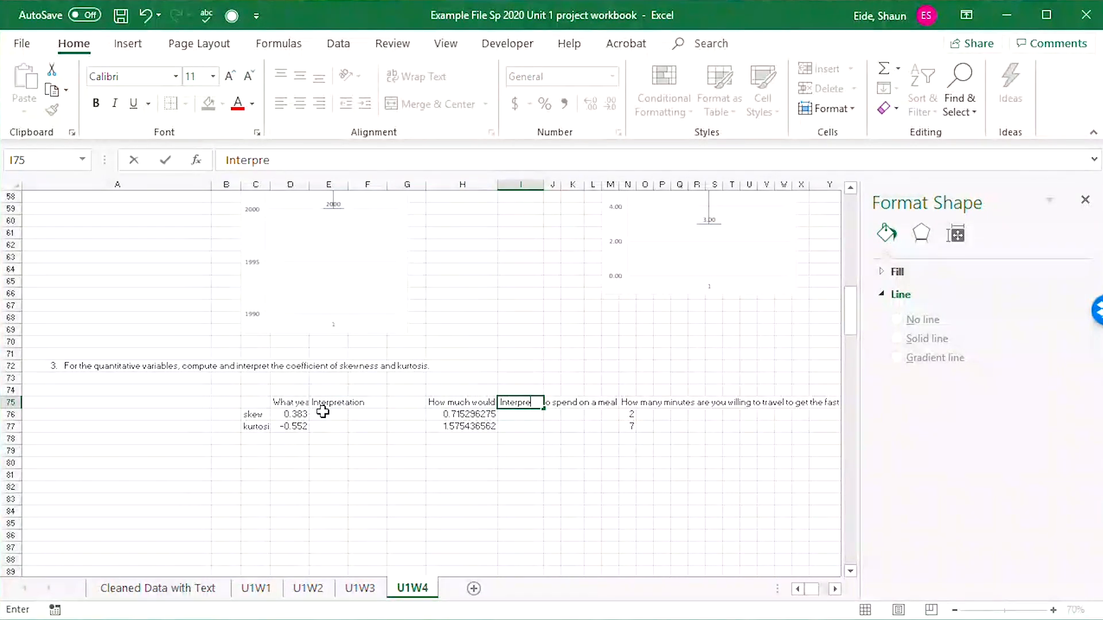
pyautogui.write('tation')
pyautogui.press('Tab')
pyautogui.press('Tab')
pyautogui.press('Tab')
pyautogui.press('Tab')
pyautogui.press('Tab')
pyautogui.press('Tab')
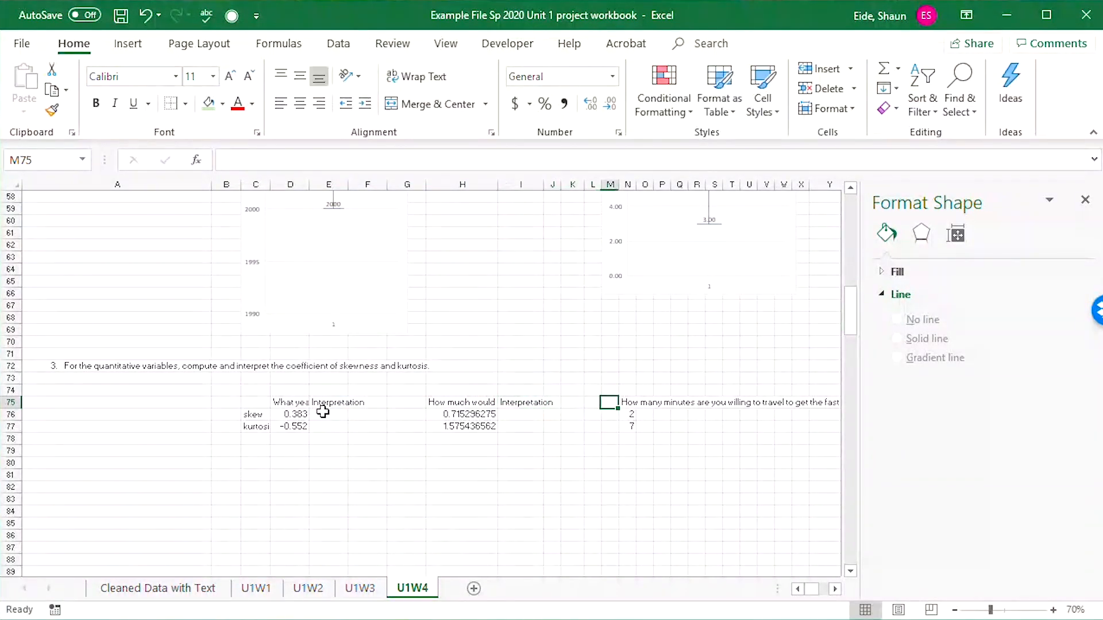
pyautogui.write('Interpr')
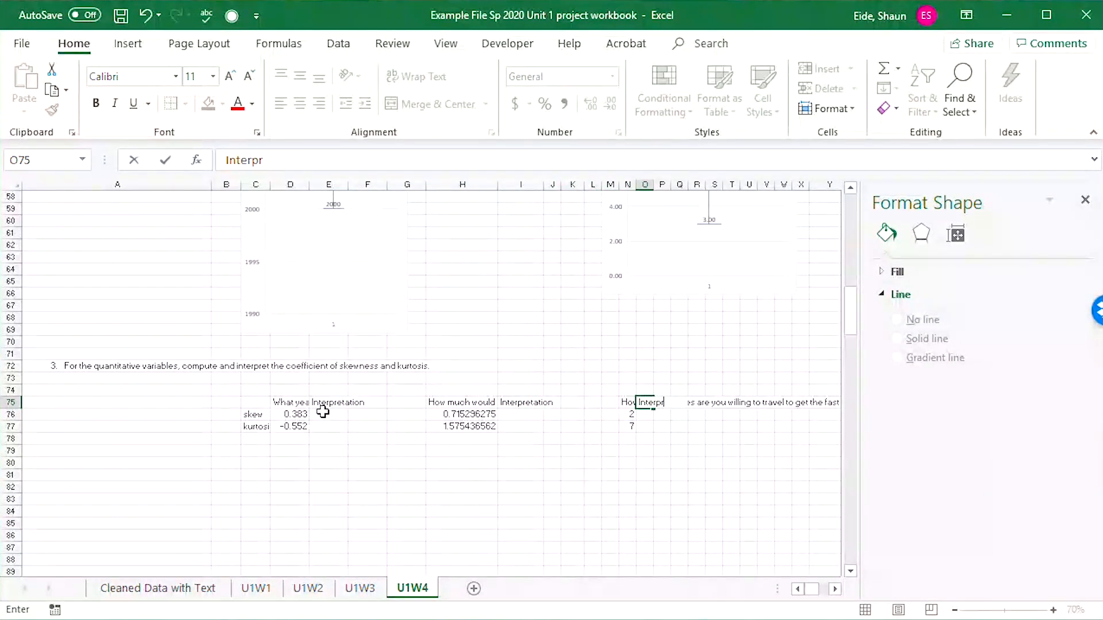
pyautogui.write('etation')
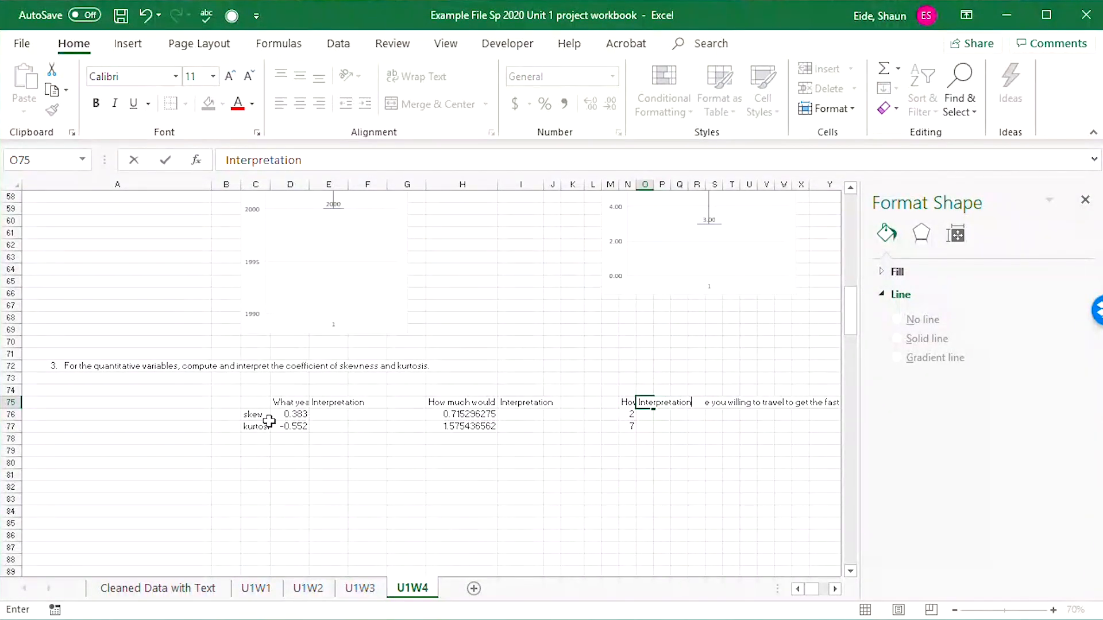
# Copy the skew and kurtosis row labels from C76:C77 to G76:G77 and M76:M77.
pyautogui.moveTo(269, 422); pyautogui.dragTo(256, 414)
pyautogui.hotkey('ctrl', 'c')
pyautogui.click(406, 405)
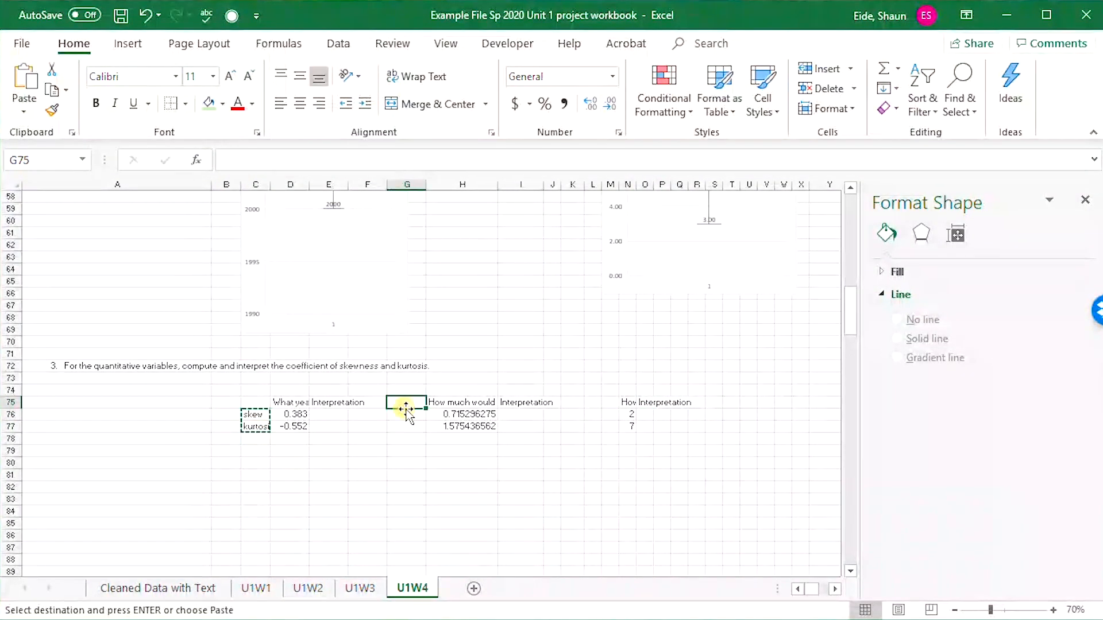
pyautogui.click(406, 414)
pyautogui.hotkey('ctrl', 'v')
pyautogui.click(610, 414)
pyautogui.hotkey('ctrl', 'v')
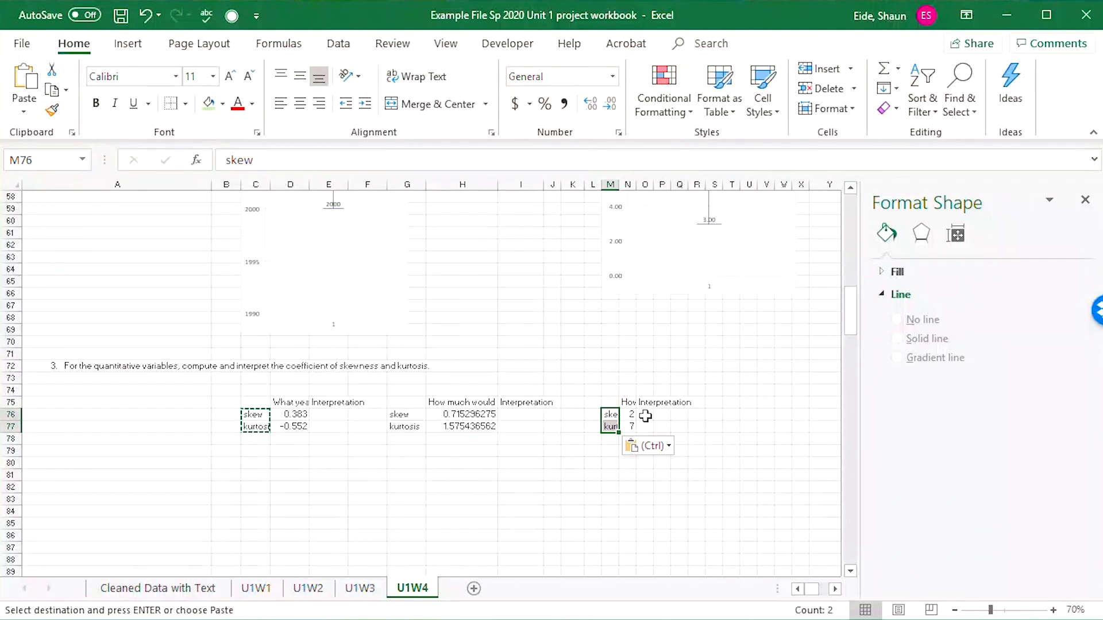
# Widen column N and enter "The amount of time indivioduals are willing to travel is moderately skewed" in O76.
pyautogui.click(646, 416)
pyautogui.moveTo(636, 184); pyautogui.dragTo(651, 185)
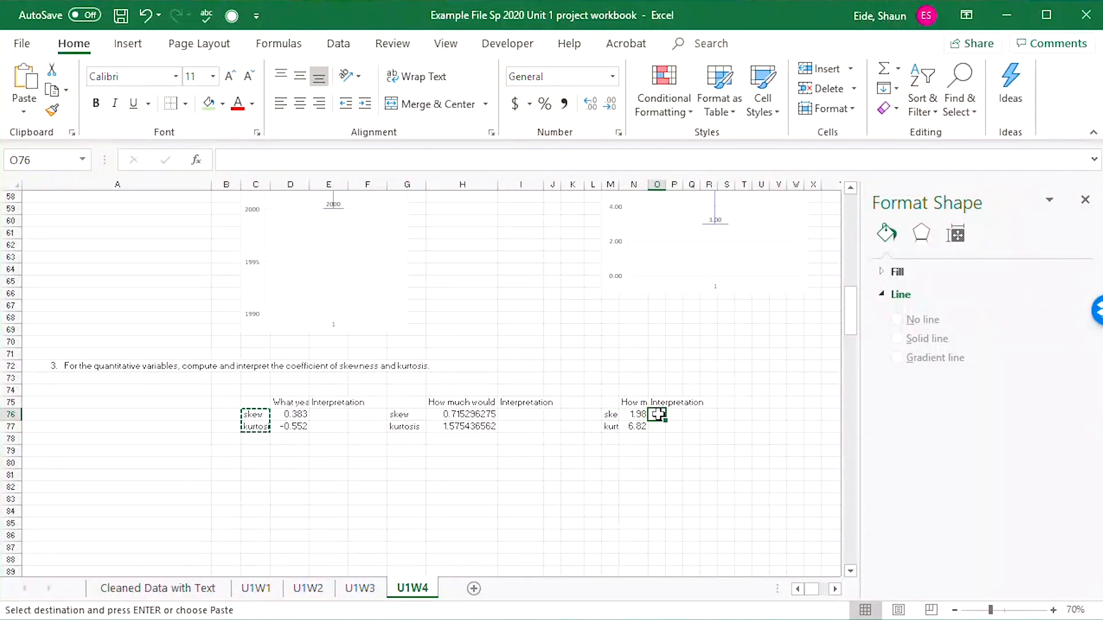
pyautogui.write('Th')
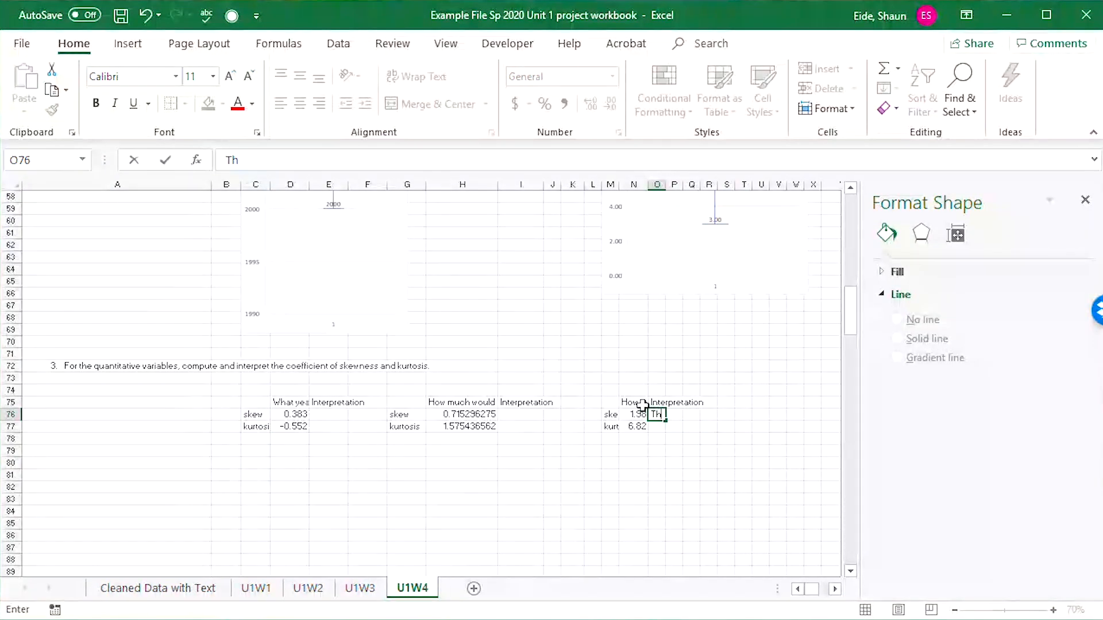
pyautogui.click(642, 404)
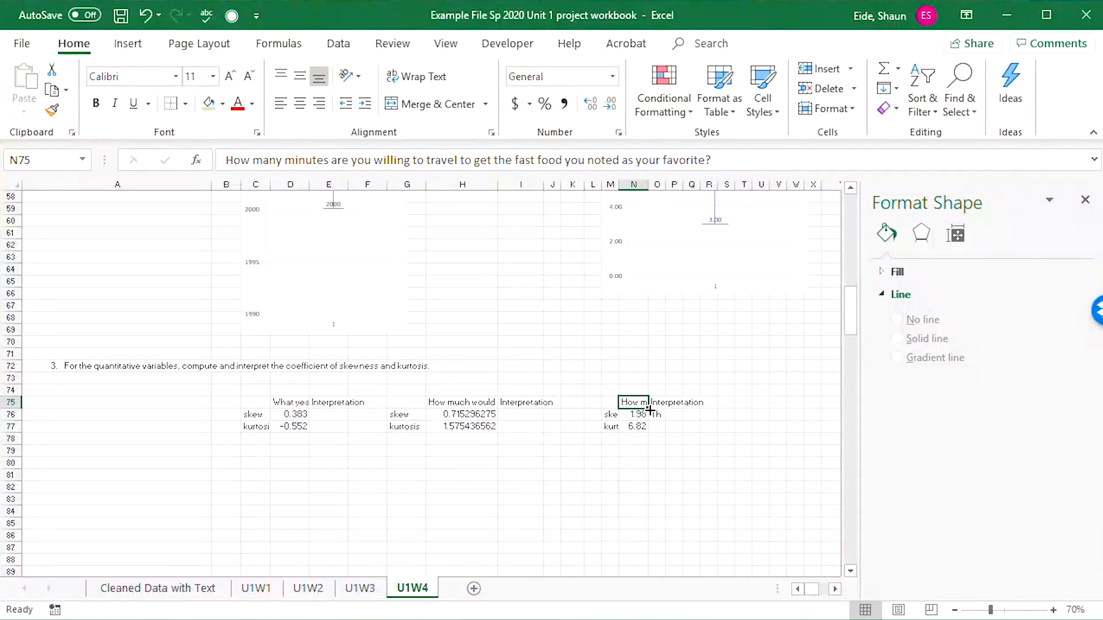
pyautogui.click(658, 418)
pyautogui.write('The am')
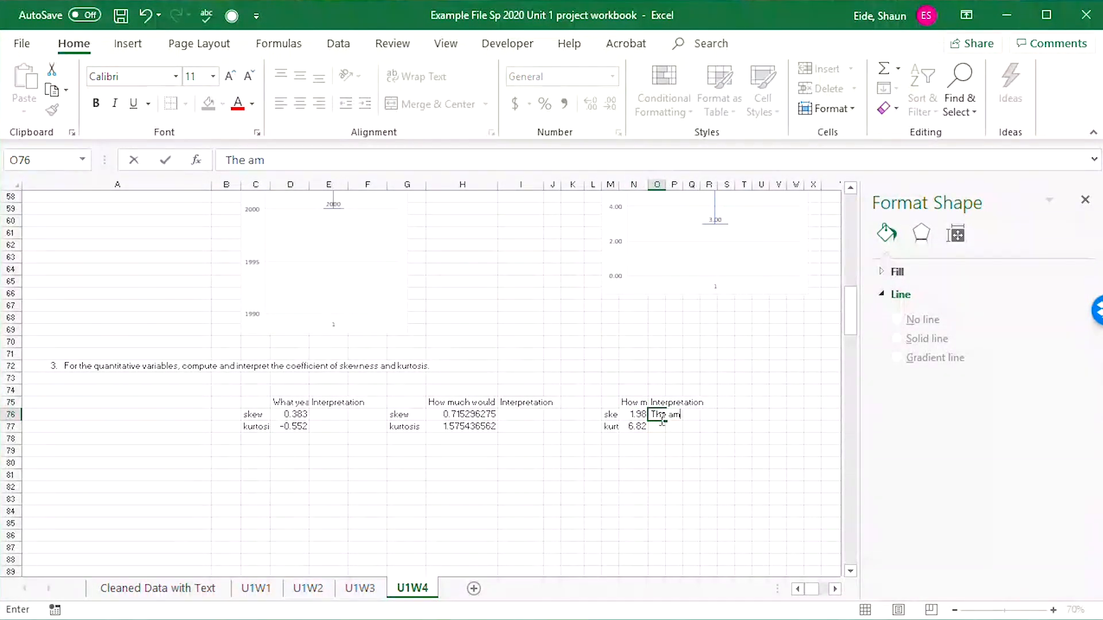
pyautogui.write('ount of time indiviodiuals are willing to')
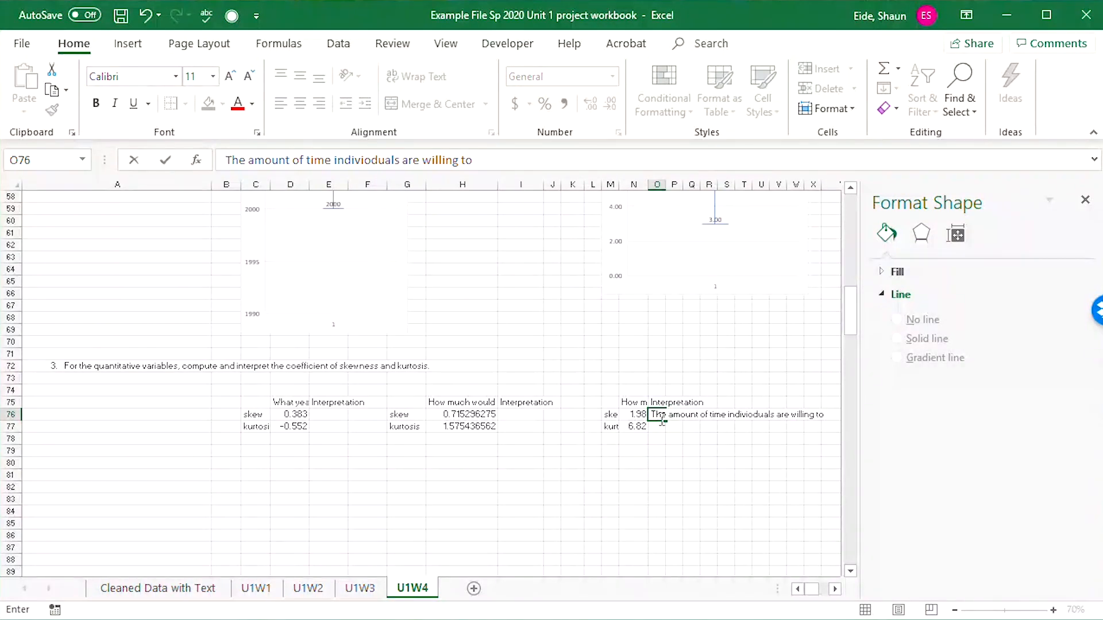
pyautogui.write(' travel is mode')
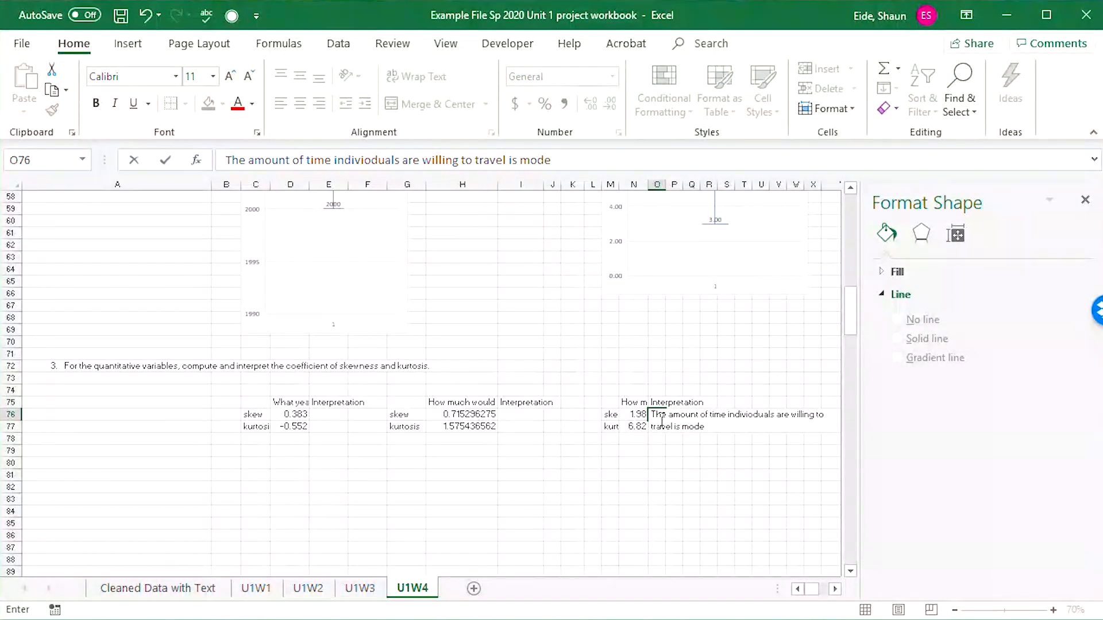
pyautogui.write('wed')
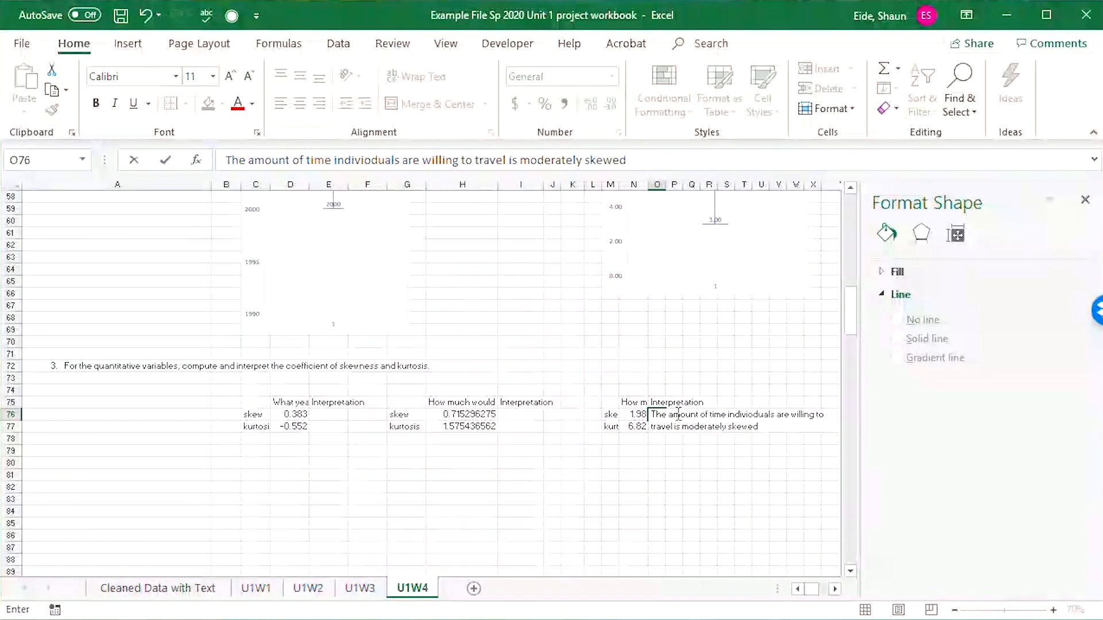
# Insert "distribuiton of the" after "The" in the O76 skewness interpretation.
pyautogui.click(671, 414)
pyautogui.write('distribuito')
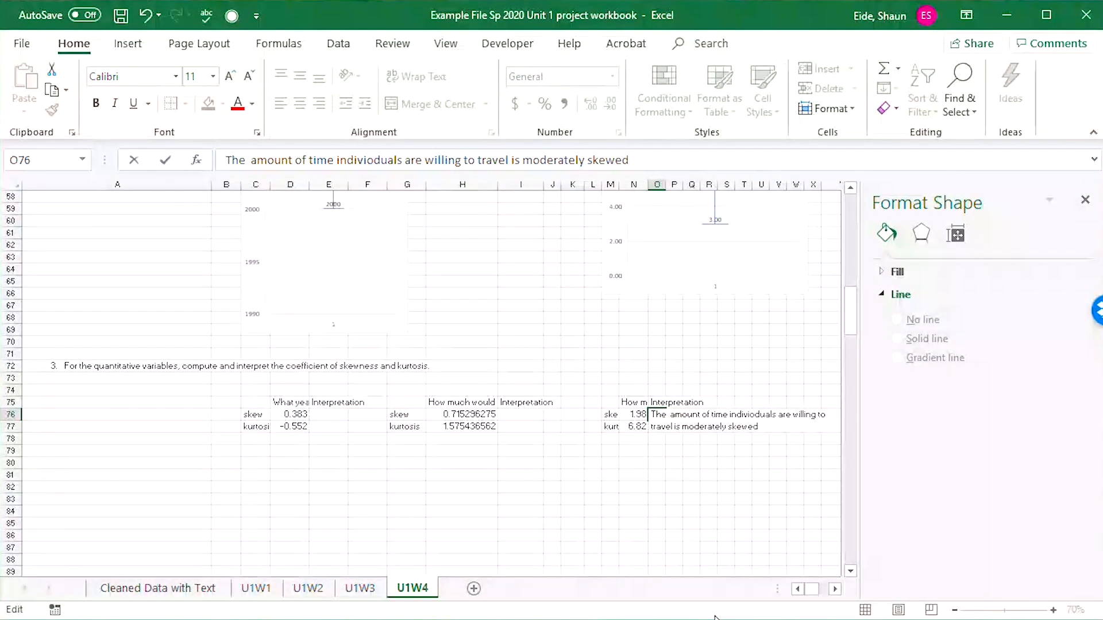
pyautogui.write('n of the')
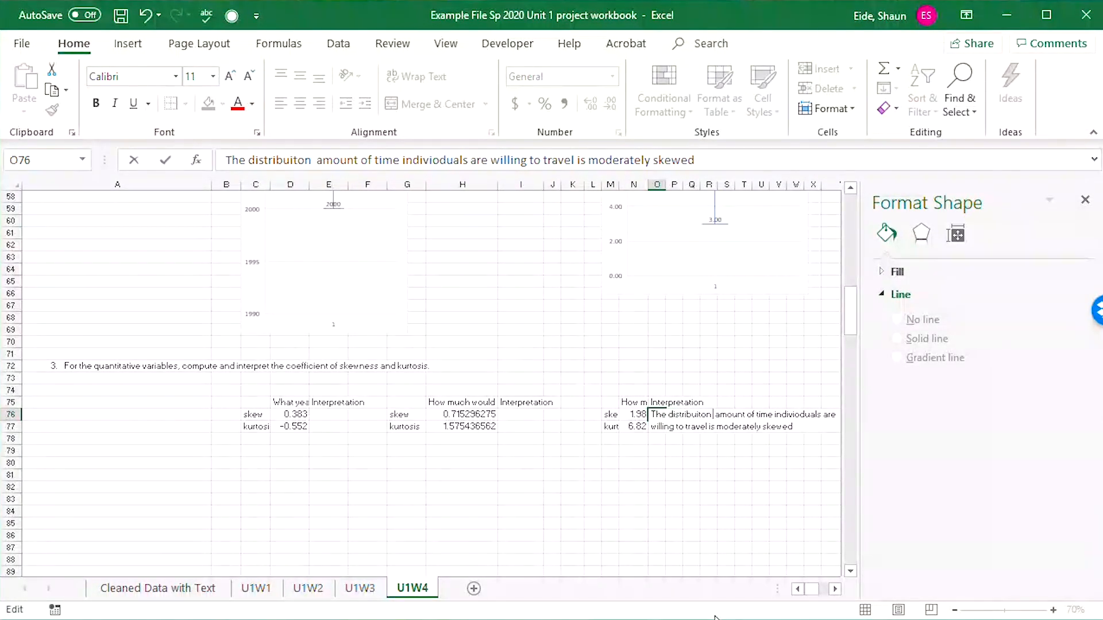
pyautogui.press('BackSpace')
pyautogui.press('BackSpace')
pyautogui.press('BackSpace')
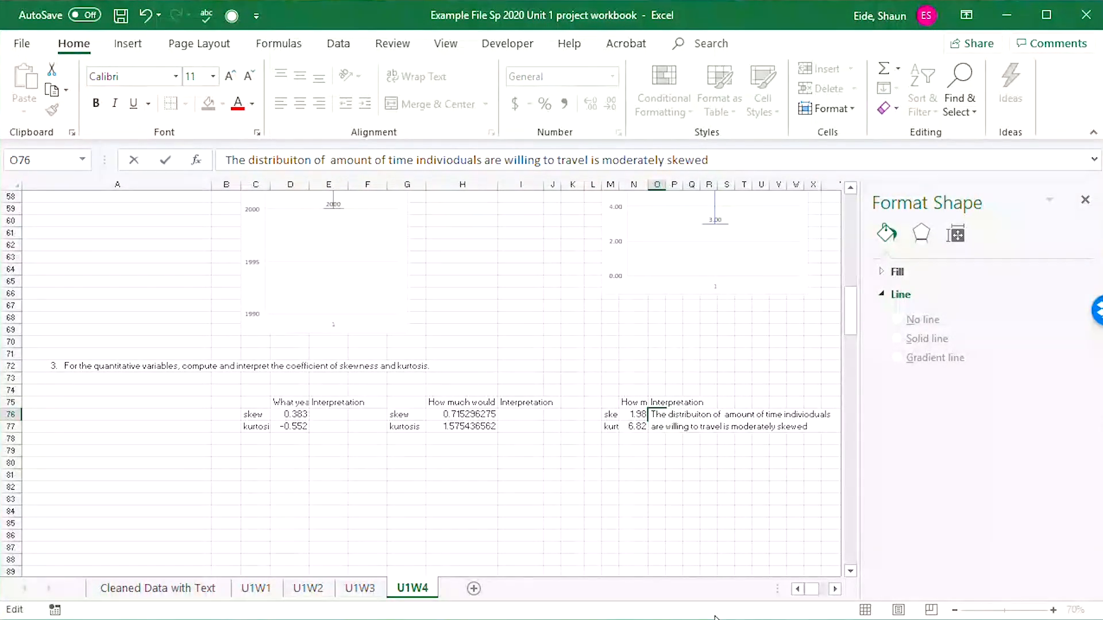
pyautogui.write('the')
pyautogui.click(639, 528)
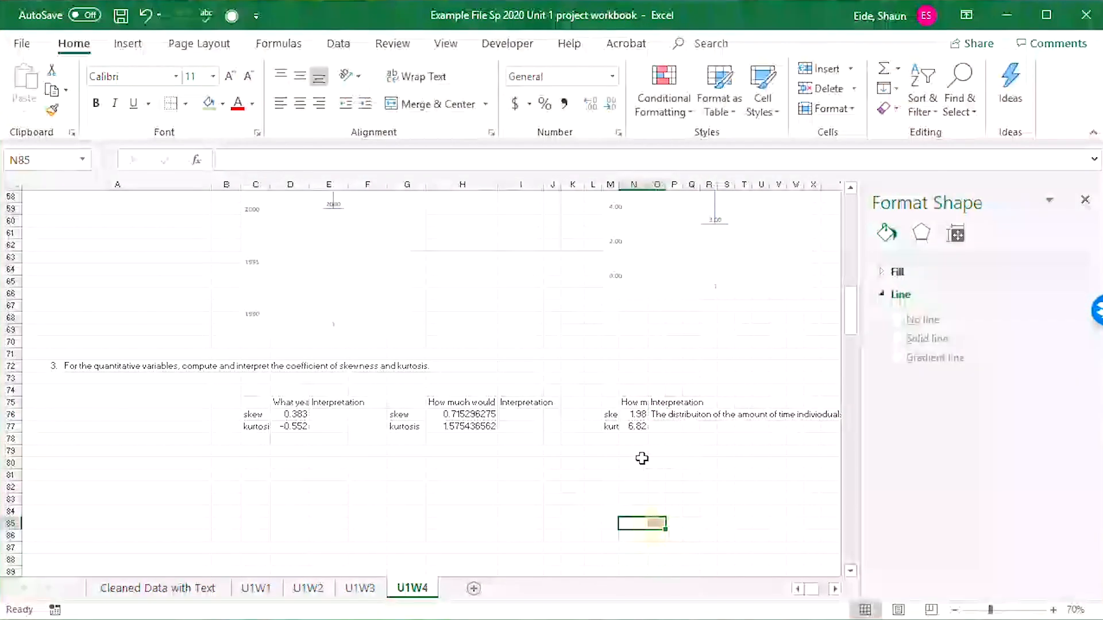
# Copy the skewness interpretation from O76 to O77 and correct "indivioduals" to "individuals" in the copy.
pyautogui.click(657, 414)
pyautogui.hotkey('ctrl', 'c')
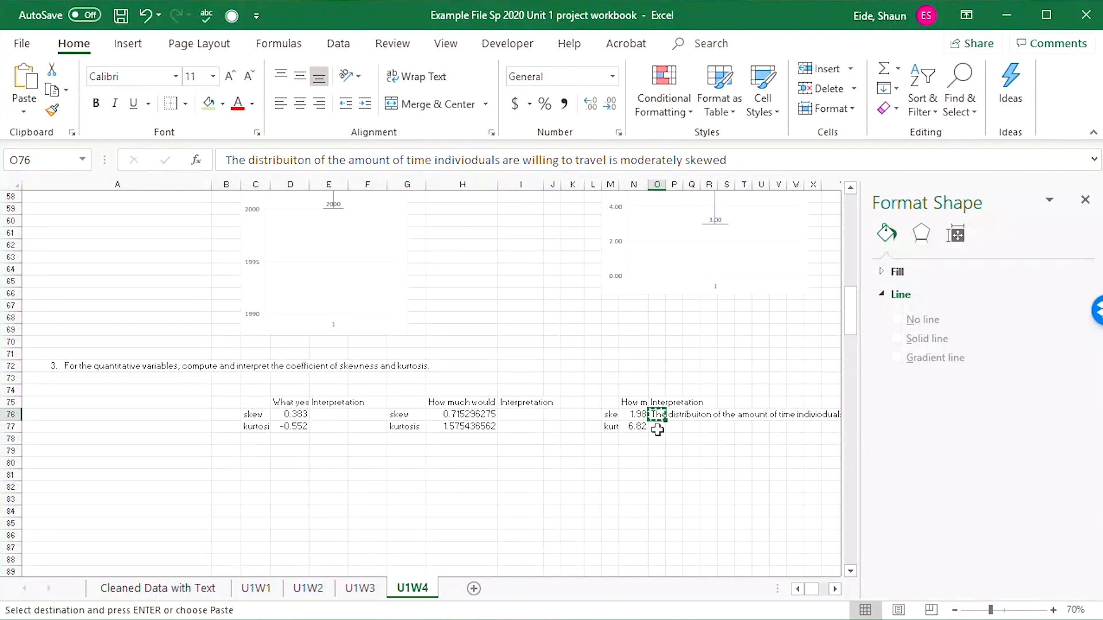
pyautogui.click(658, 426)
pyautogui.hotkey('ctrl', 'v')
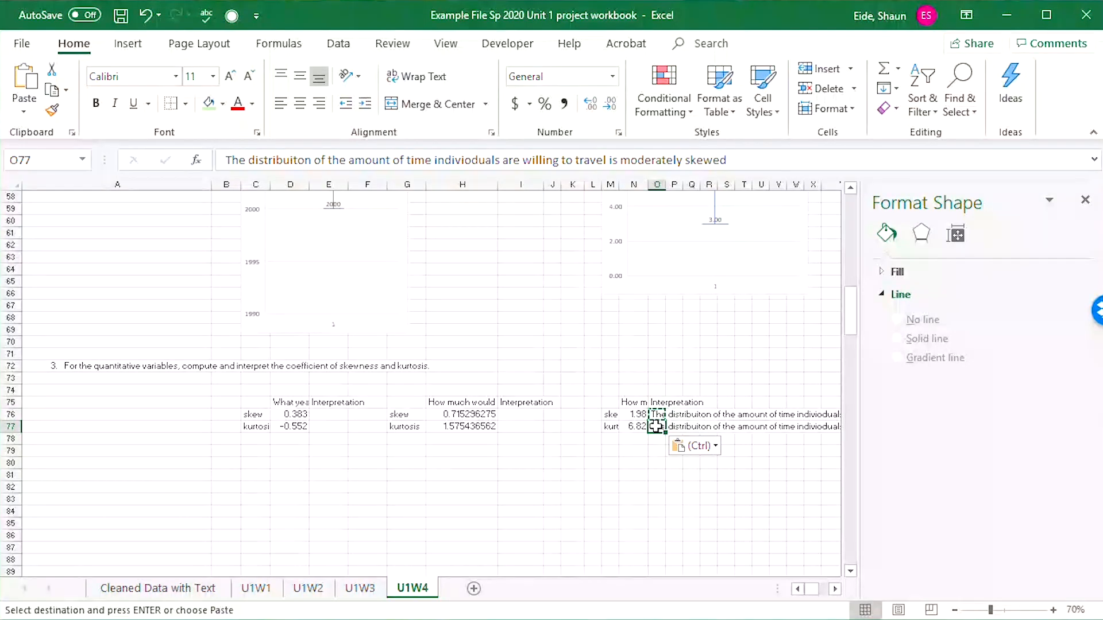
pyautogui.doubleClick(657, 426)
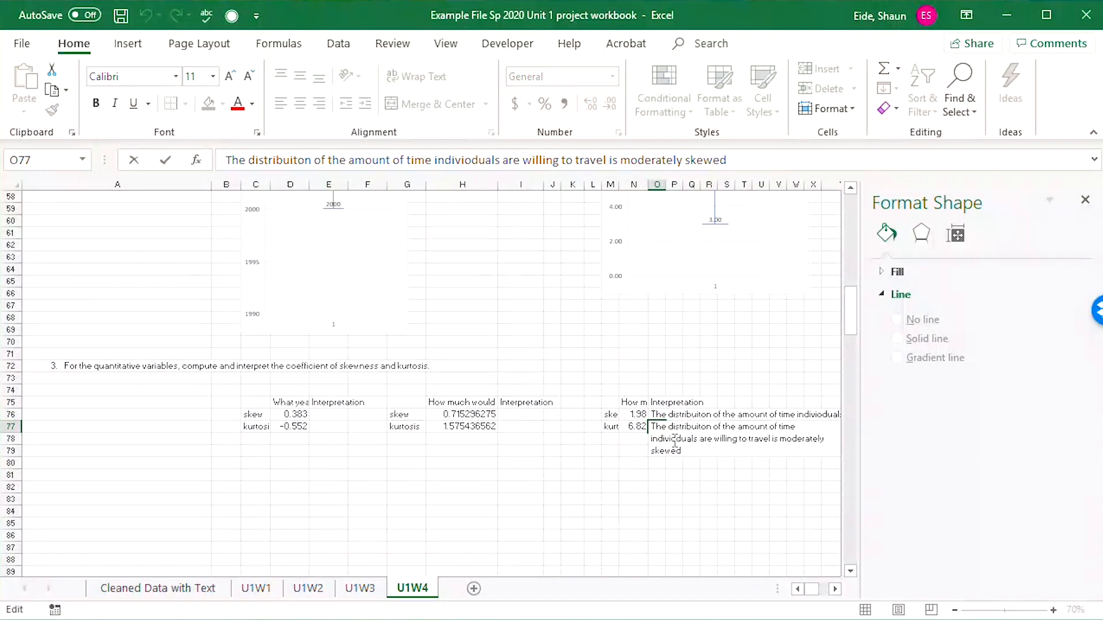
pyautogui.click(673, 441)
pyautogui.press('BackSpace')
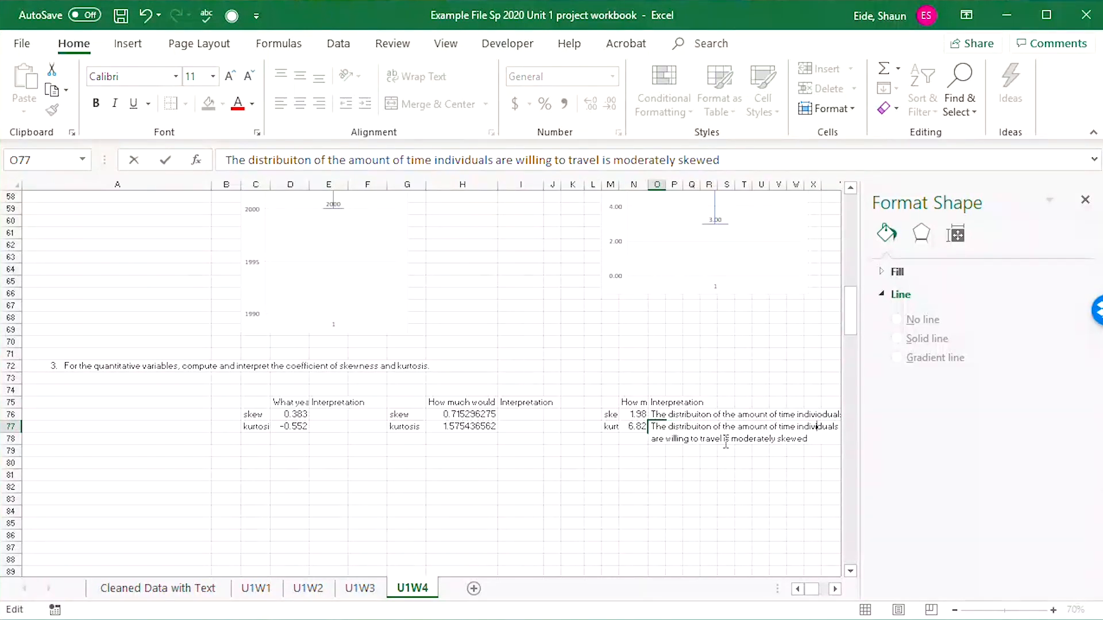
# Replace "moderately skewed" with "significantly lepticurtic" in the kurtosis interpretation in O77.
pyautogui.doubleClick(800, 439)
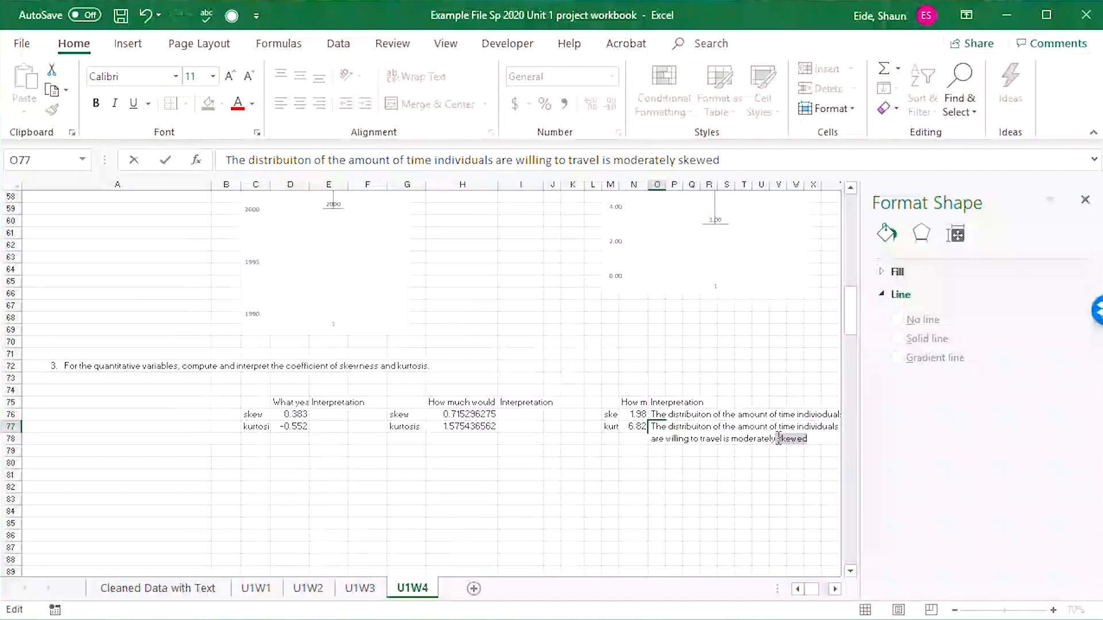
pyautogui.moveTo(777, 440); pyautogui.dragTo(733, 442)
pyautogui.write('s')
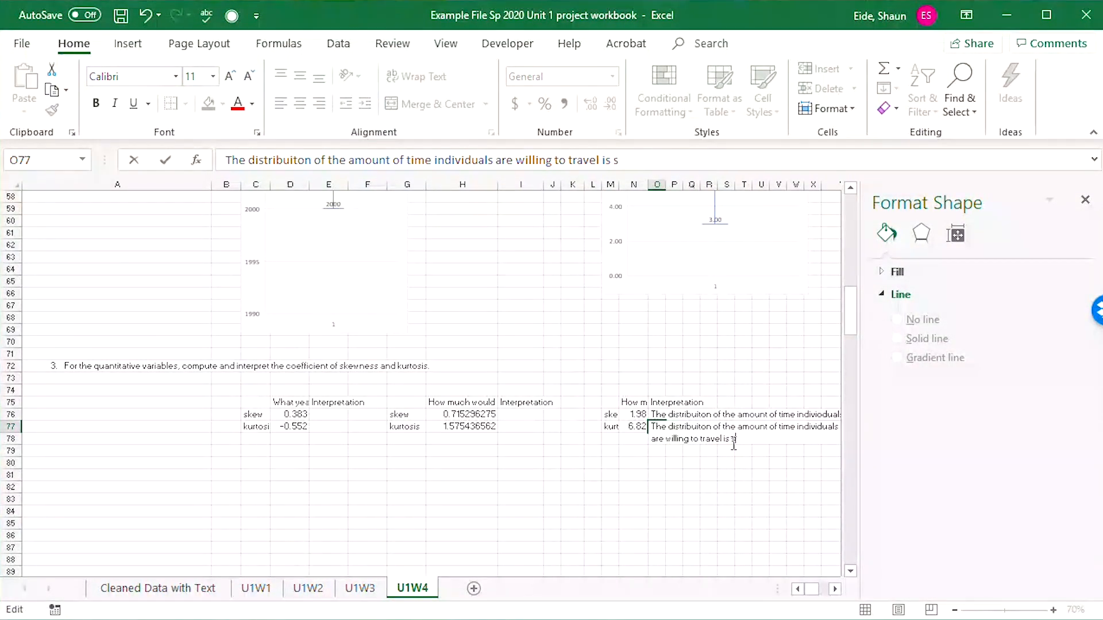
pyautogui.write('ignificant')
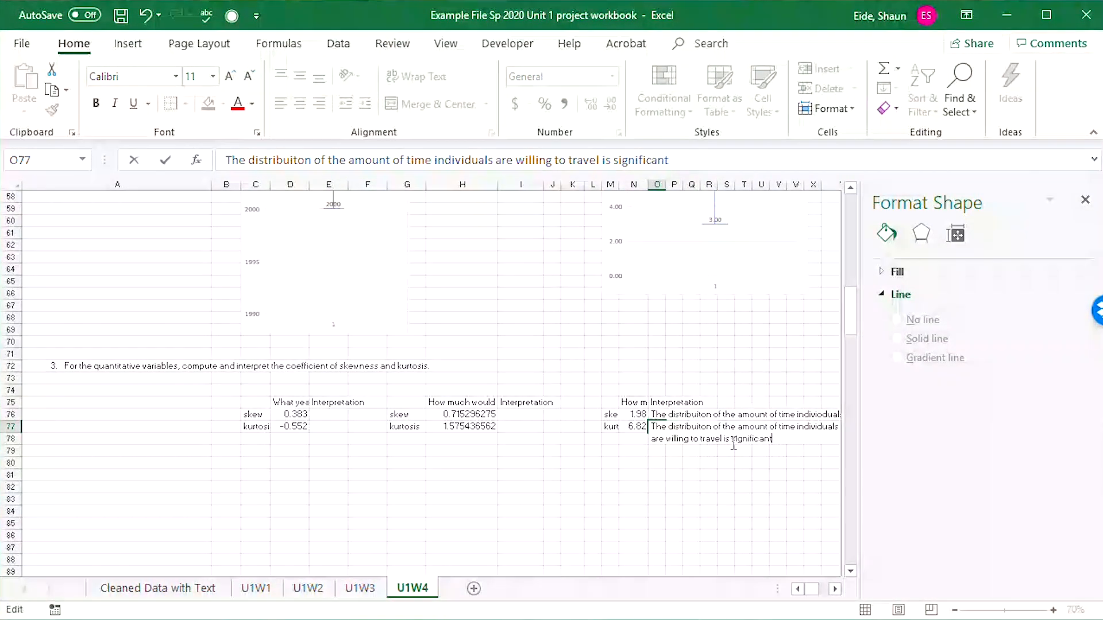
pyautogui.write('ly lep')
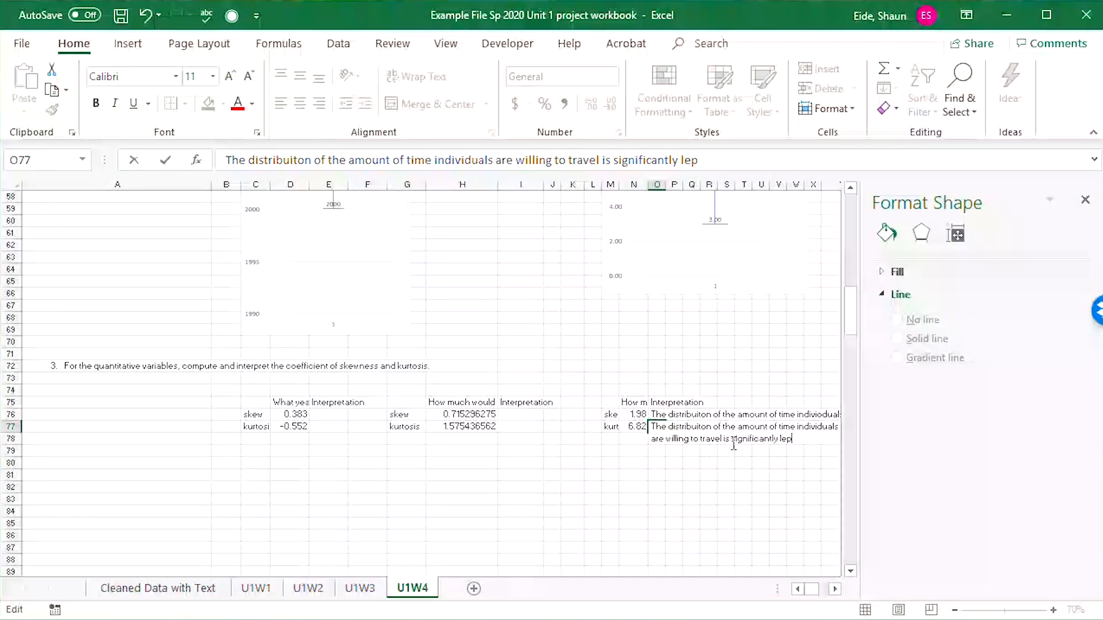
pyautogui.write('ticurtic')
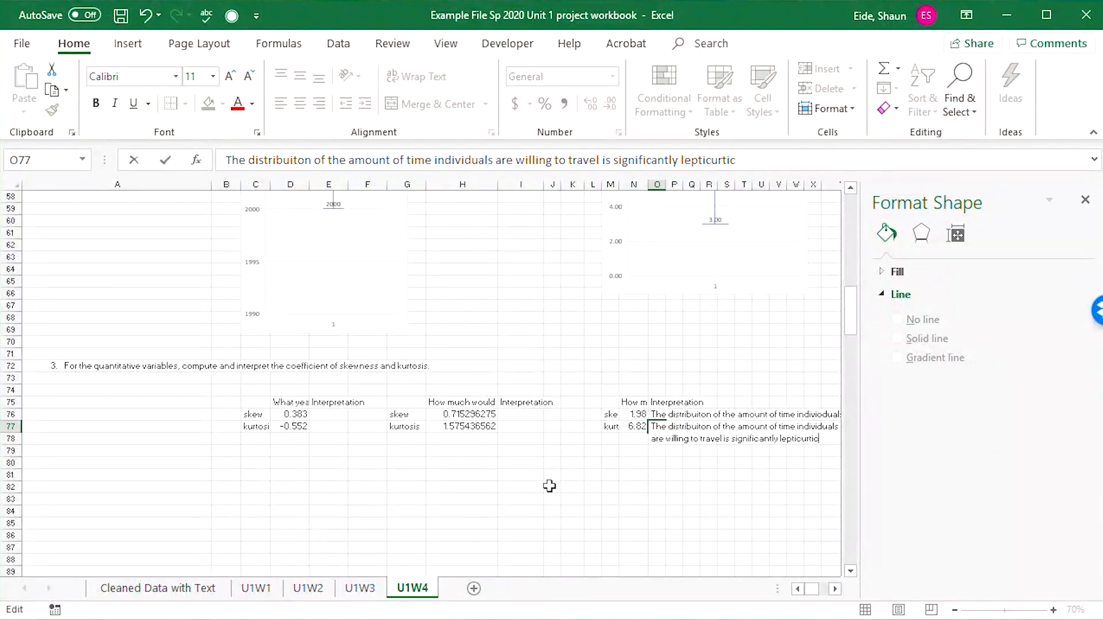
pyautogui.click(407, 453)
# Enter the skewness interpretation "The distribution is not skewed" in I76.
pyautogui.click(501, 414)
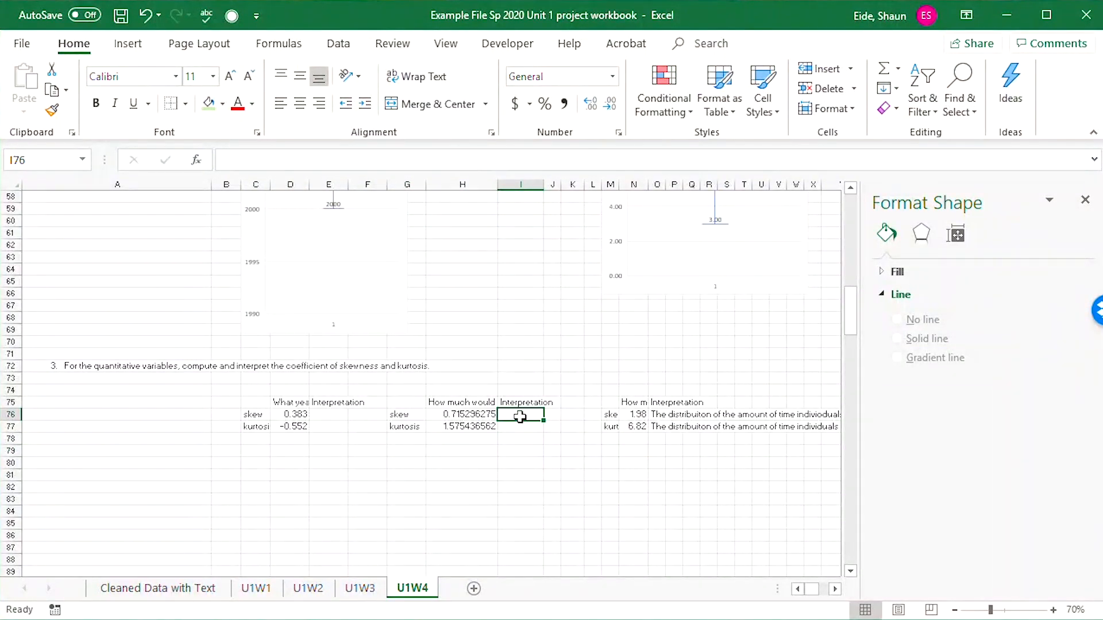
pyautogui.write('The')
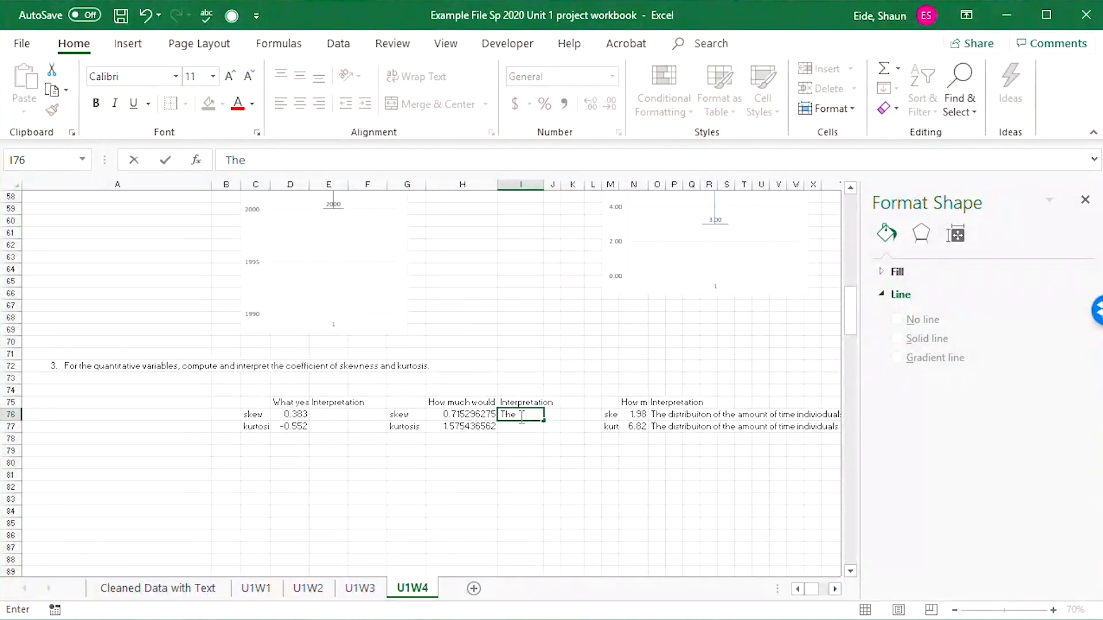
pyautogui.write(' distributio')
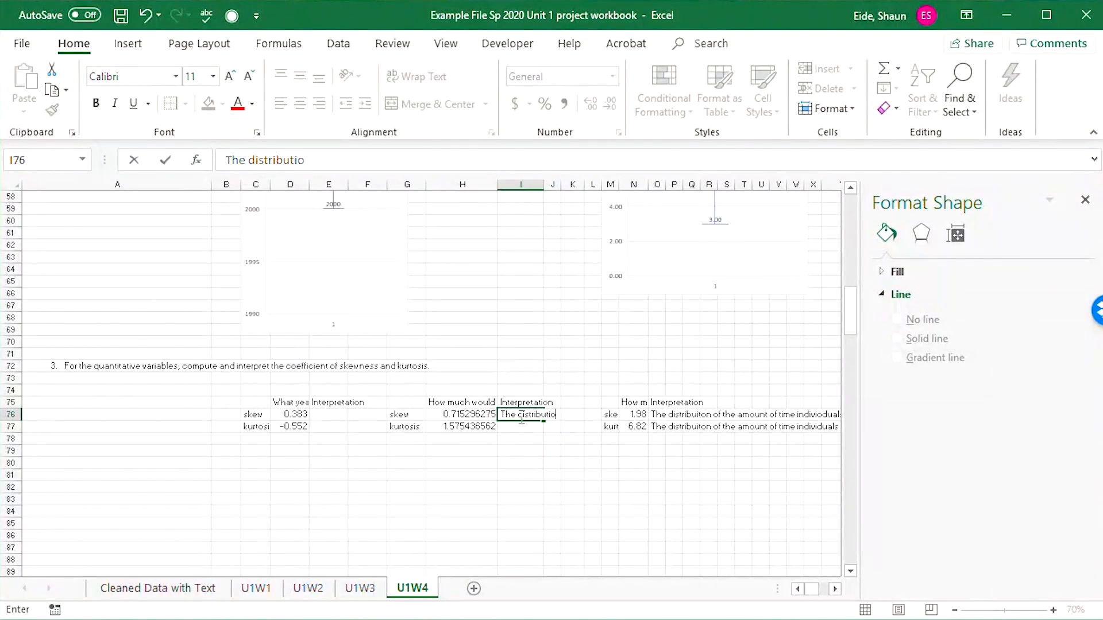
pyautogui.write('n is not skewed')
pyautogui.press('Return')
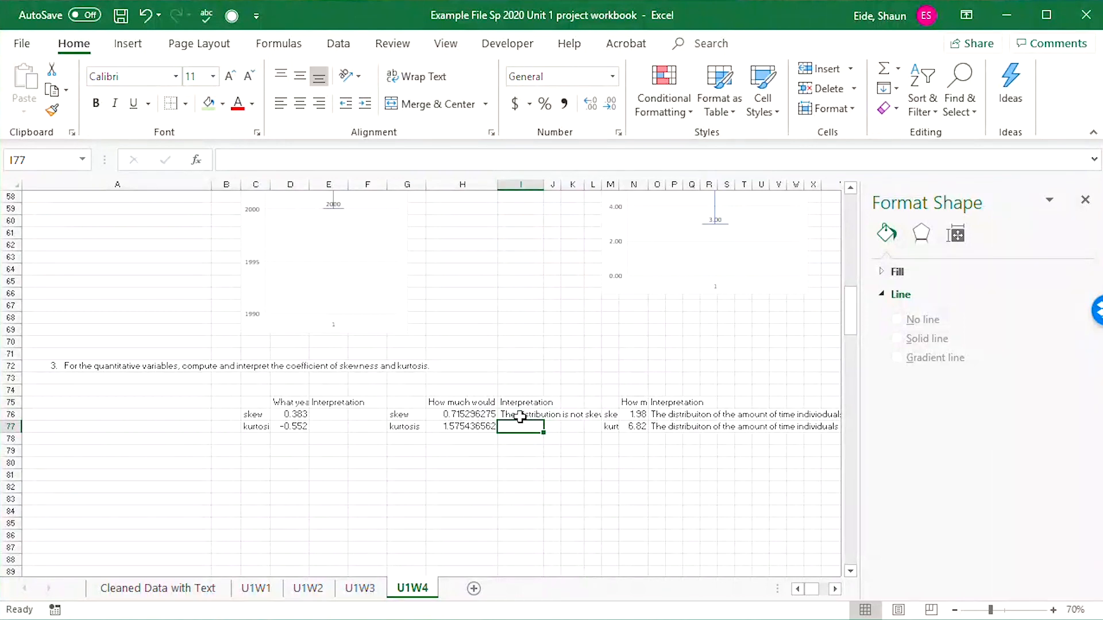
# Enter the kurtosis interpretation in I77, stating that the distribution is neither lepticurtic nor platykurtic.
pyautogui.write('T')
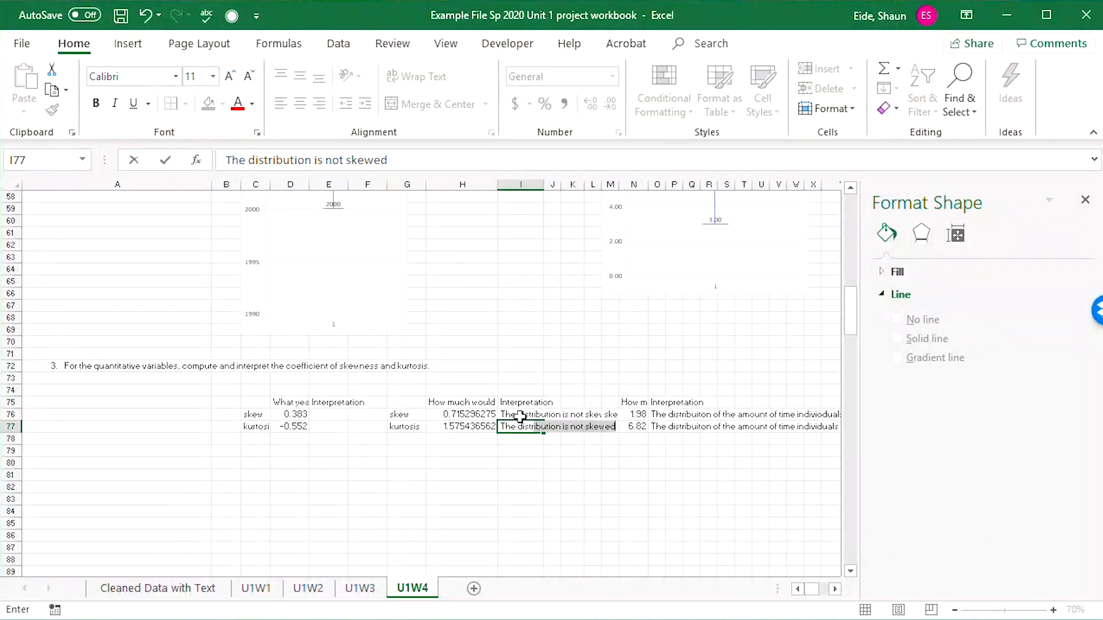
pyautogui.write('he distriib')
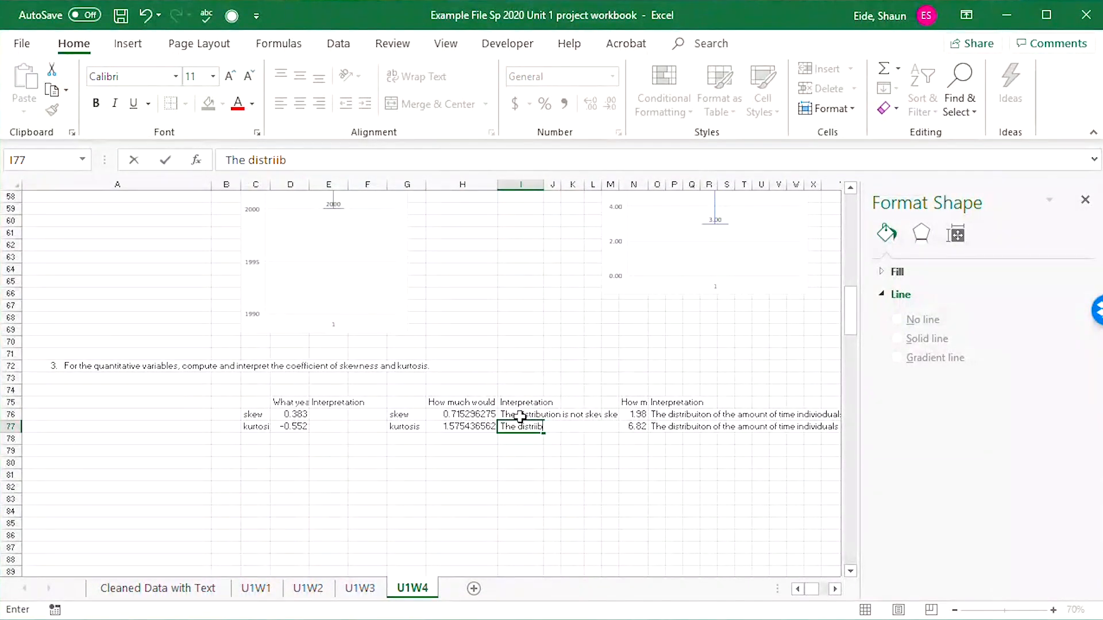
pyautogui.press('BackSpace')
pyautogui.press('BackSpace')
pyautogui.write('bution ')
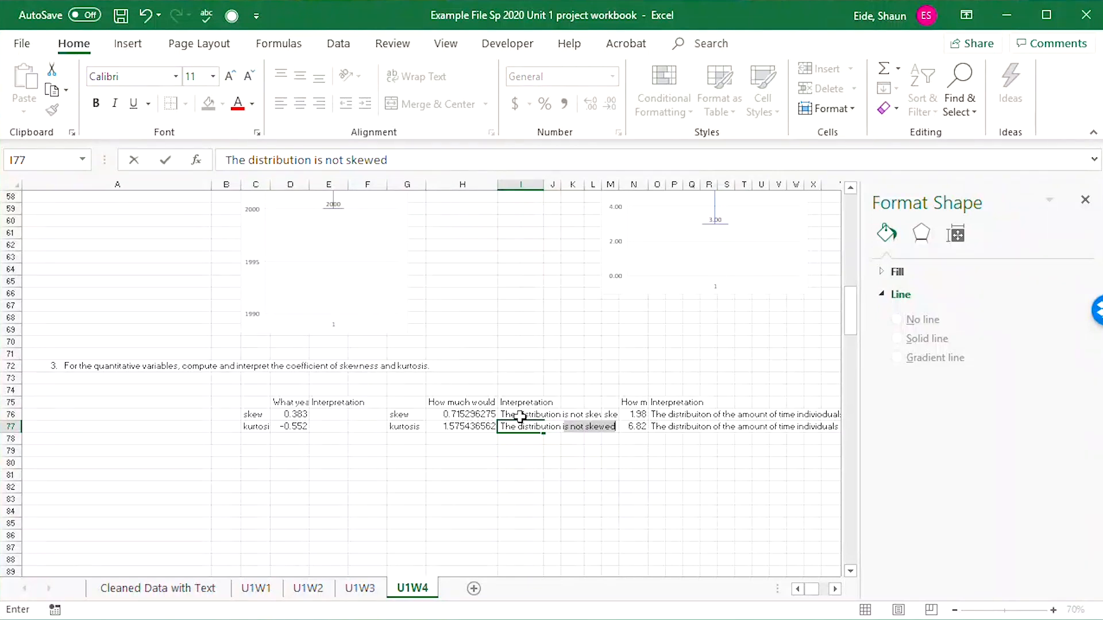
pyautogui.write('is not')
pyautogui.press('BackSpace')
pyautogui.press('BackSpace')
pyautogui.press('BackSpace')
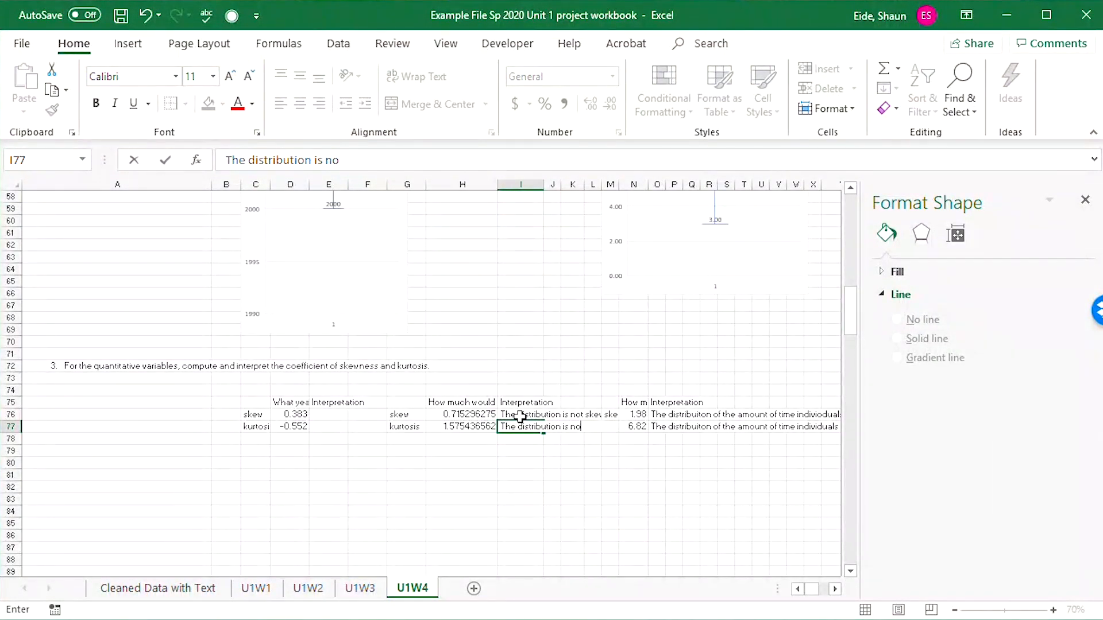
pyautogui.write('n')
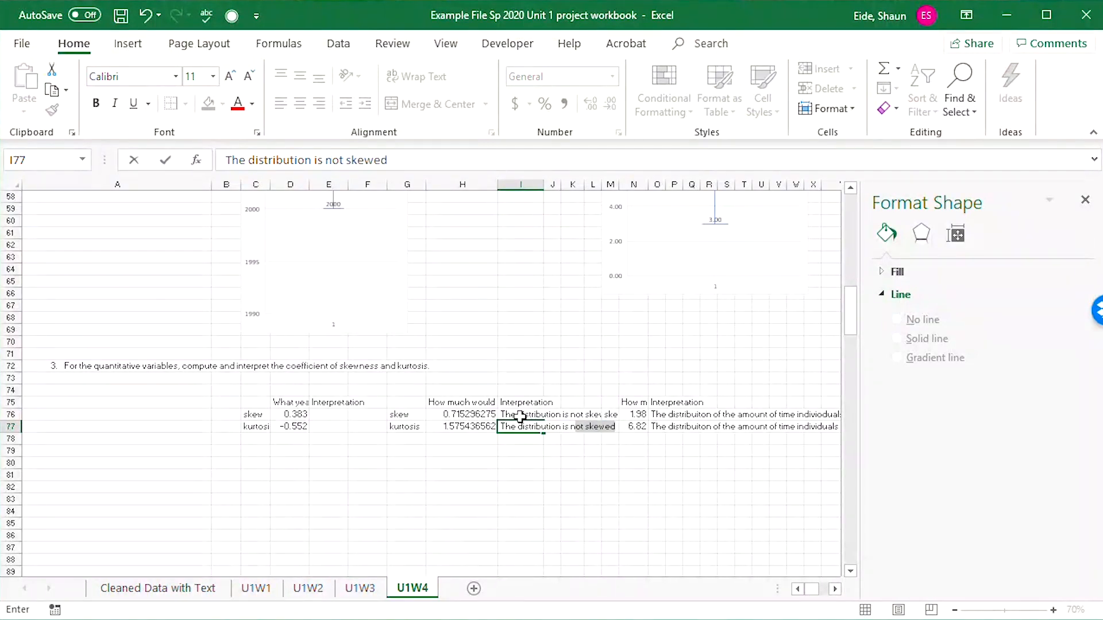
pyautogui.write('ot leptic')
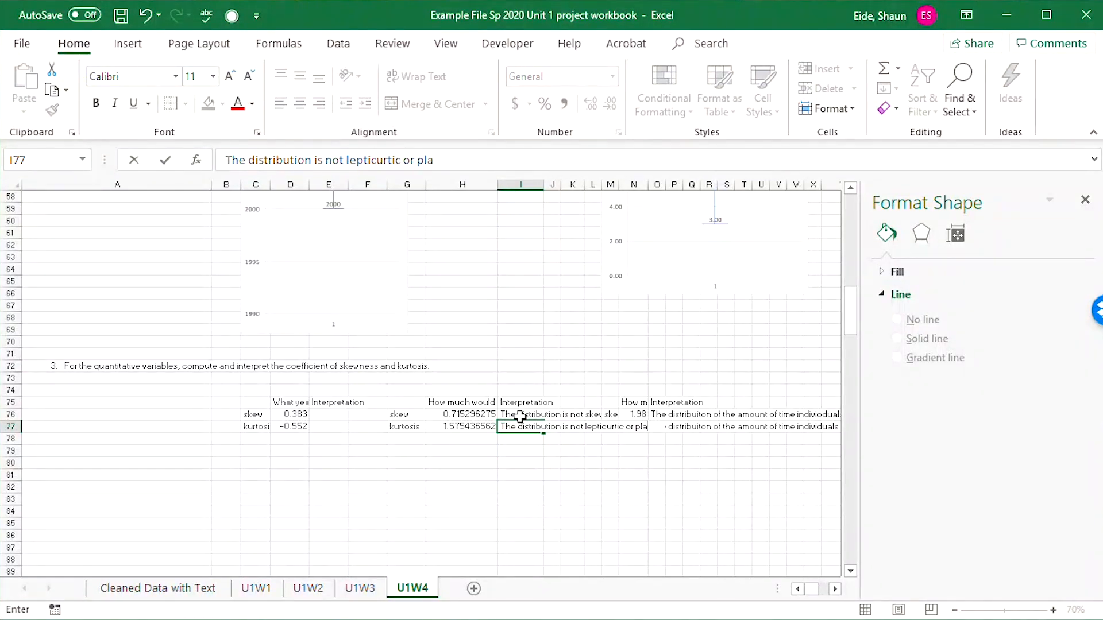
pyautogui.write('urtic')
pyautogui.press('Tab')
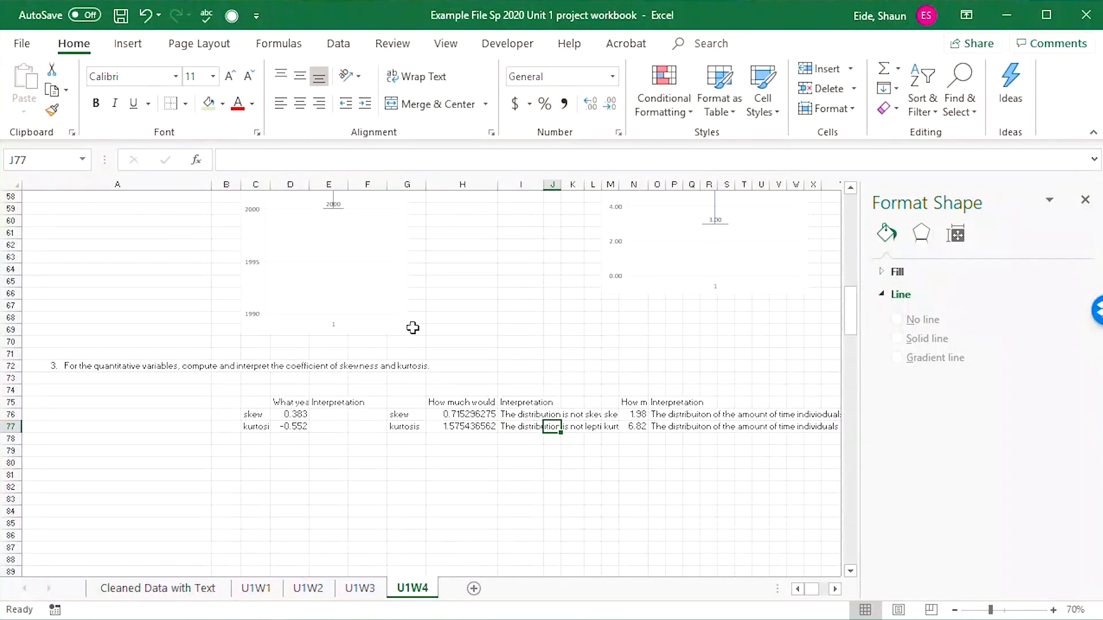
# Copy the skewness and kurtosis interpretations from I76:I77 to E76:E77.
pyautogui.moveTo(511, 414); pyautogui.dragTo(513, 429)
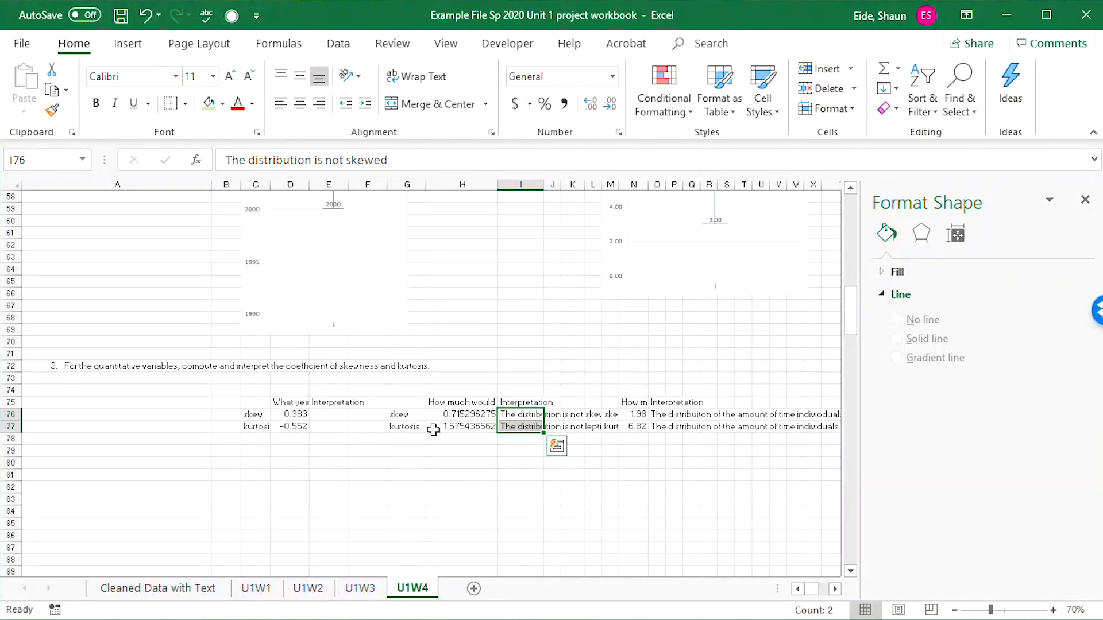
pyautogui.hotkey('ctrl', 'c')
pyautogui.click(340, 413)
pyautogui.hotkey('ctrl', 'v')
pyautogui.click(387, 446)
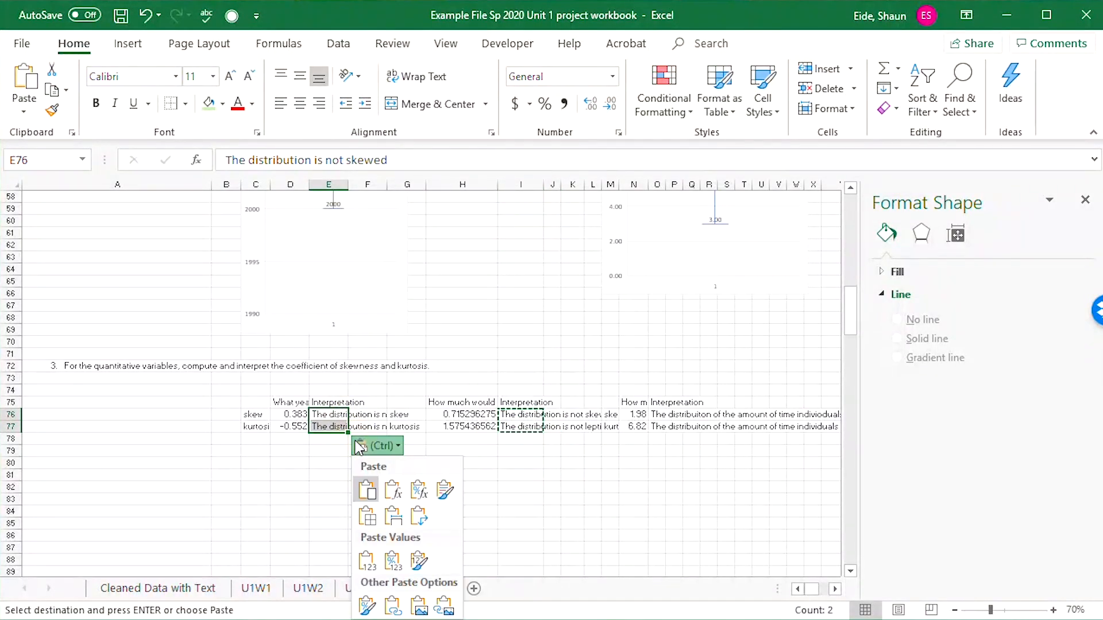
pyautogui.click(387, 446)
pyautogui.click(322, 451)
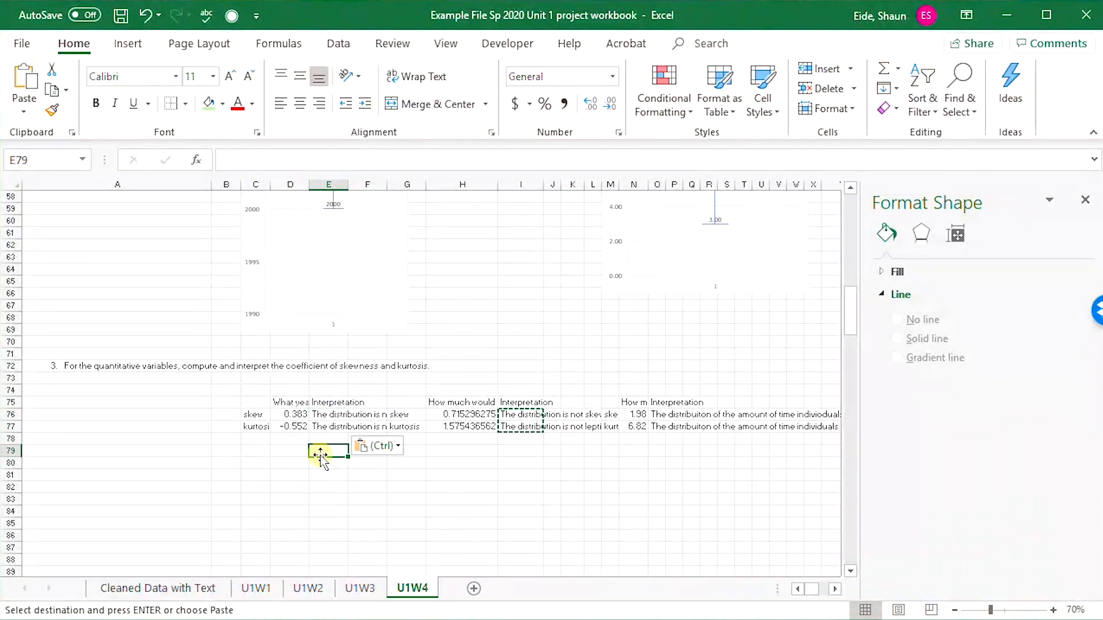
pyautogui.press('Escape')
pyautogui.click(345, 472)
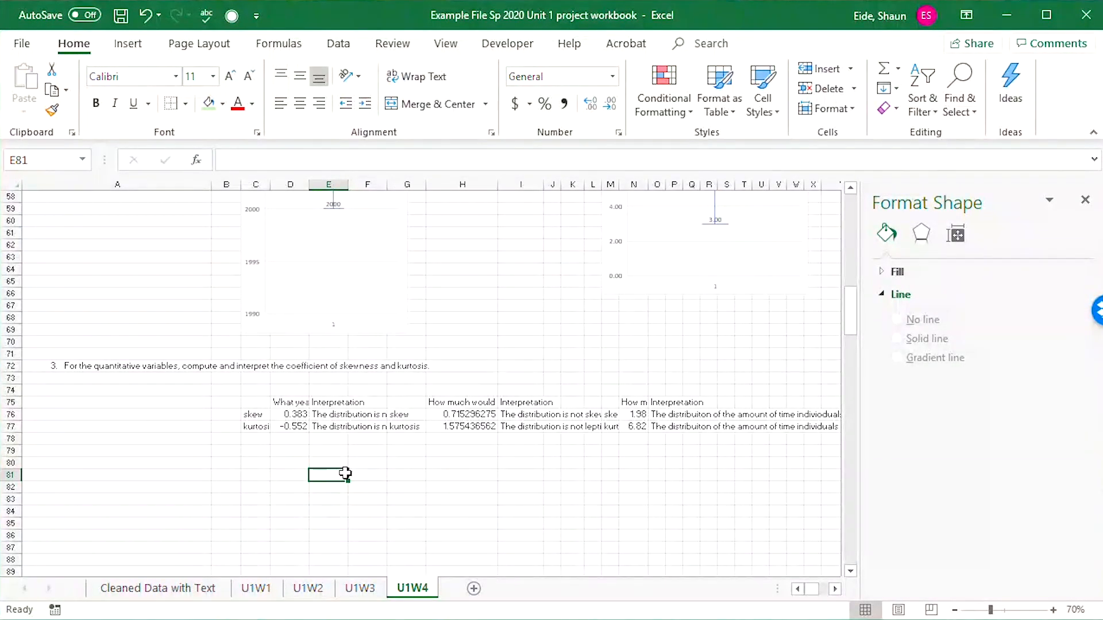
# Review the U1W4 sheet's stem-and-leaf plots, box plots and skewness and kurtosis table from an overview of the whole sheet.
pyautogui.scroll(16, 493, 499)
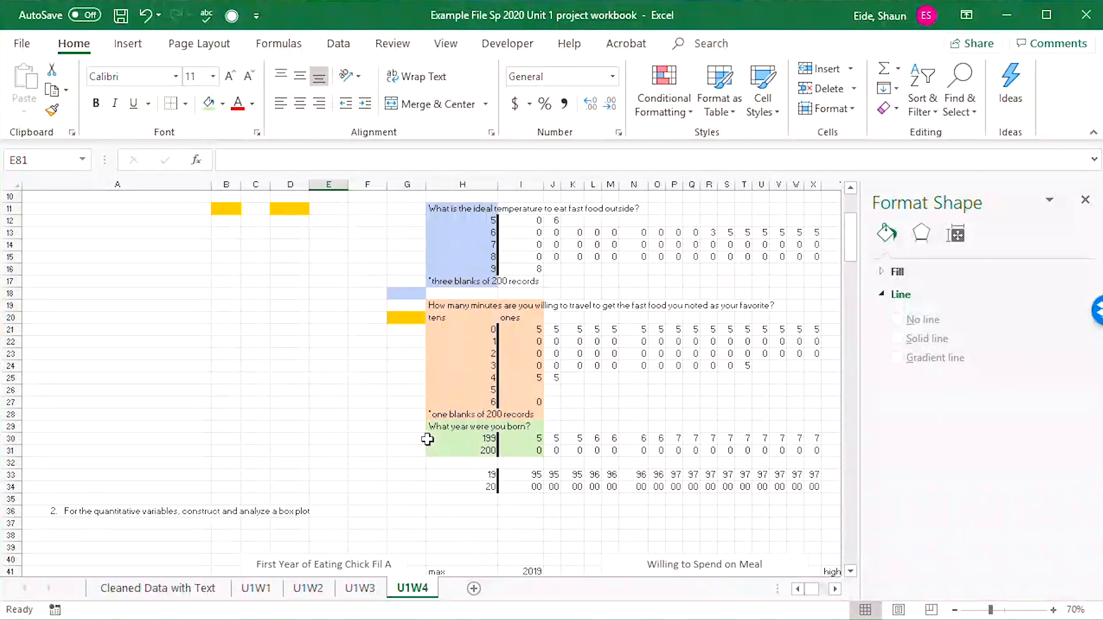
pyautogui.scroll(3, 427, 440)
pyautogui.scroll(-3, 374, 390)
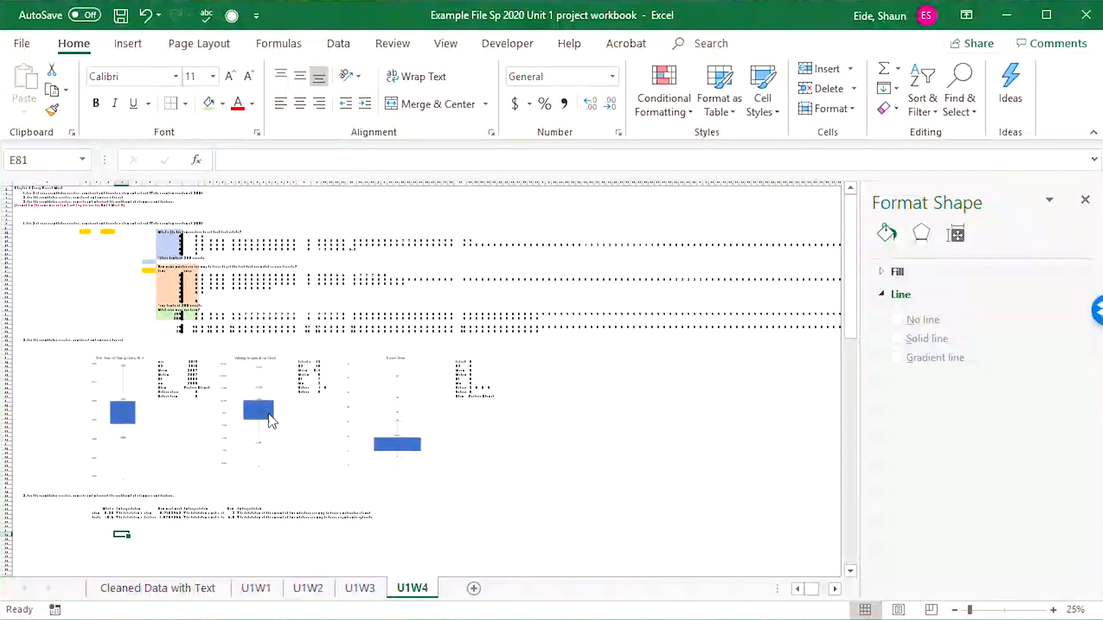
pyautogui.scroll(1, 287, 396)
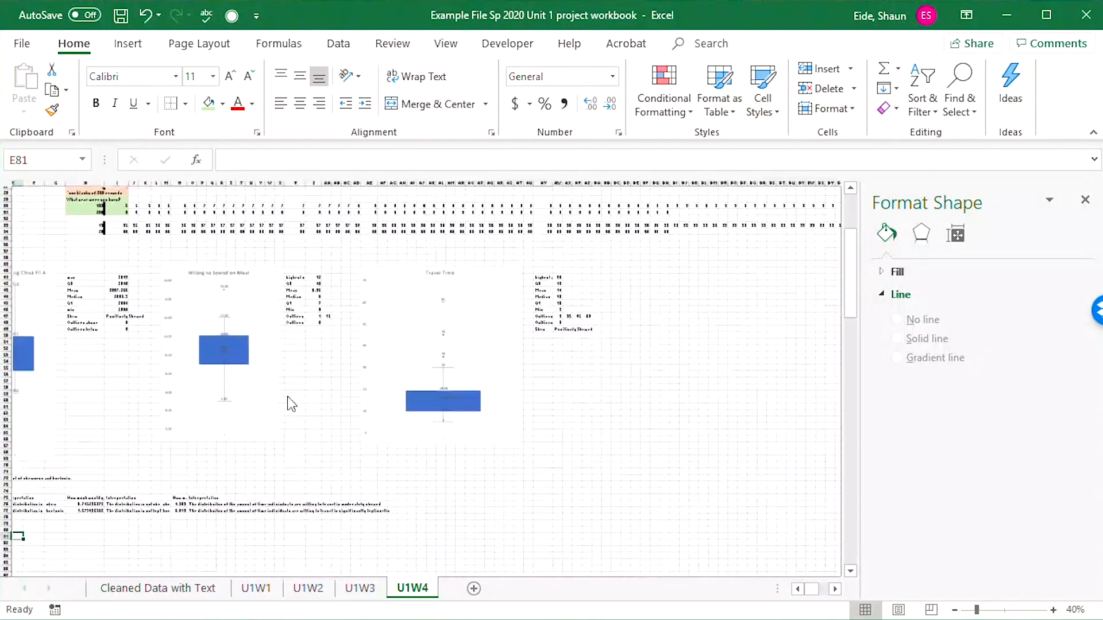
pyautogui.moveTo(309, 467); pyautogui.dragTo(57, 412)
pyautogui.click(58, 301)
pyautogui.scroll(6, 57, 299)
pyautogui.scroll(3, 58, 300)
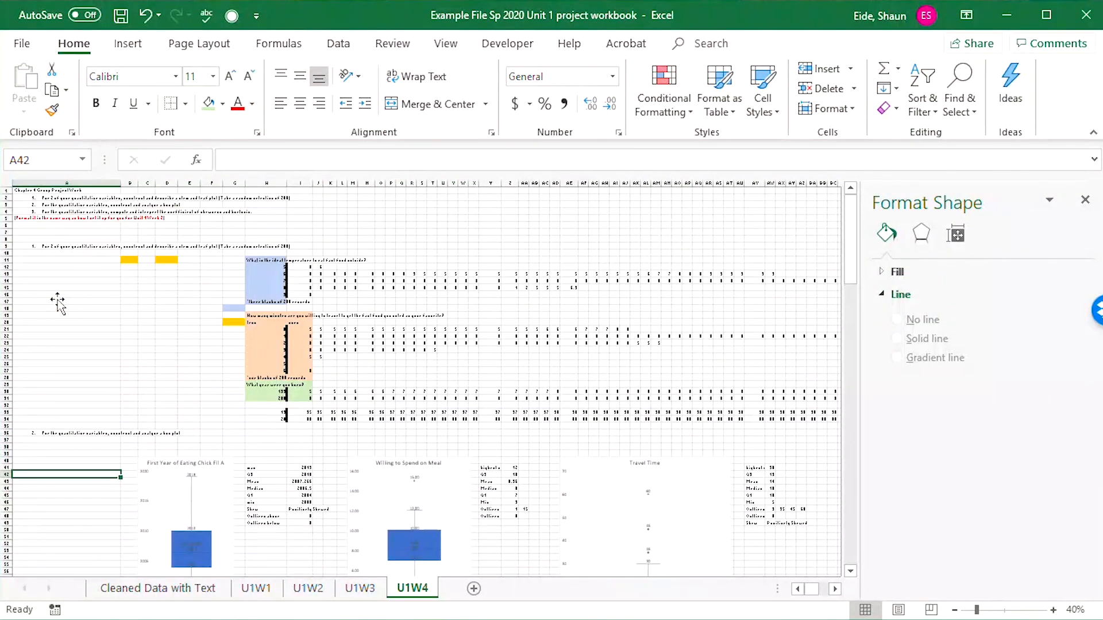
# Go back through the U1W3, U1W2 and U1W1 sheets to Cleaned Data with Text and save the workbook.
pyautogui.click(359, 588)
pyautogui.click(308, 588)
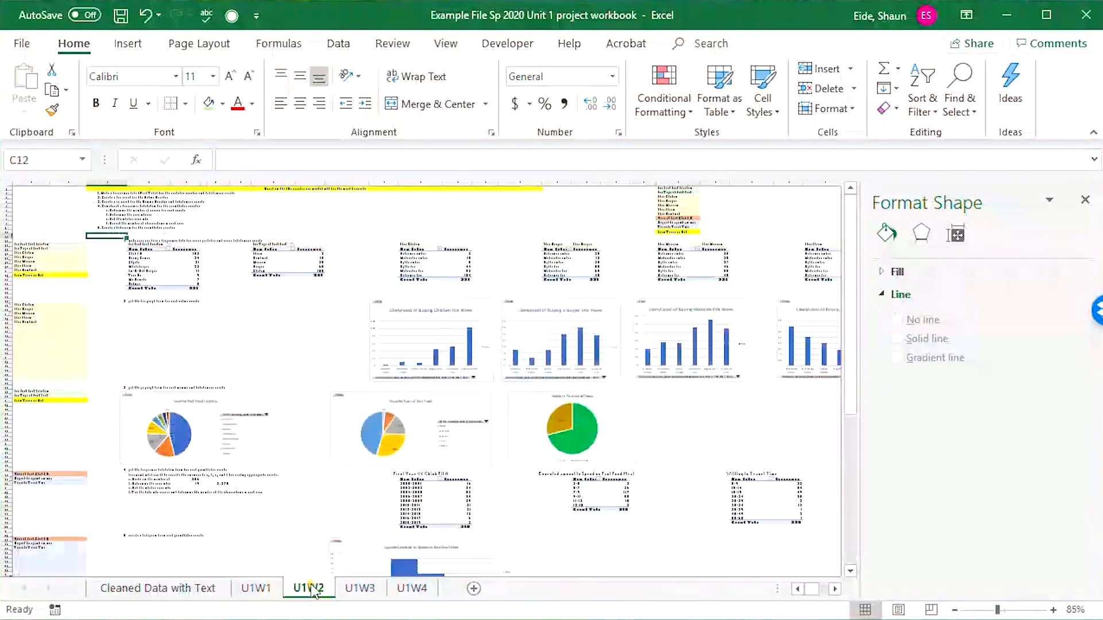
pyautogui.click(256, 588)
pyautogui.click(158, 589)
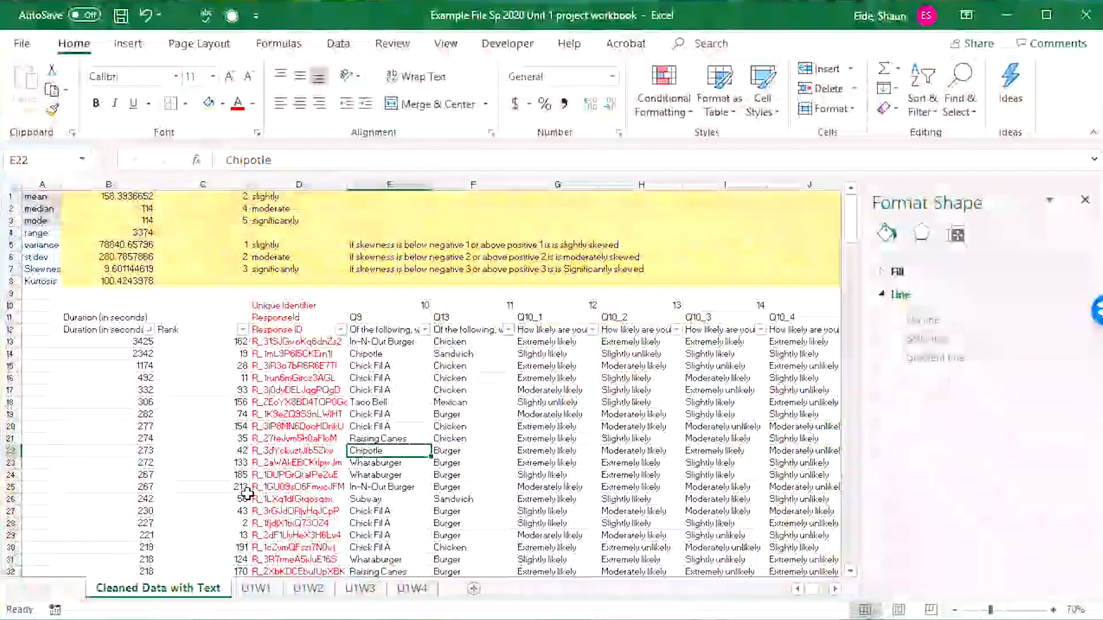
pyautogui.click(236, 426)
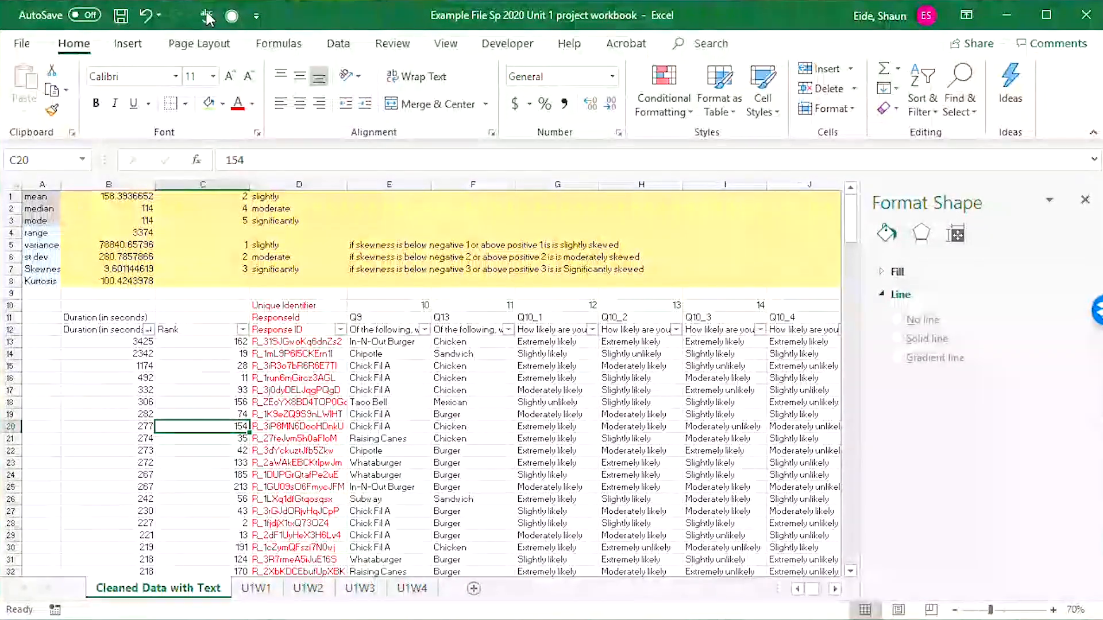
pyautogui.click(120, 16)
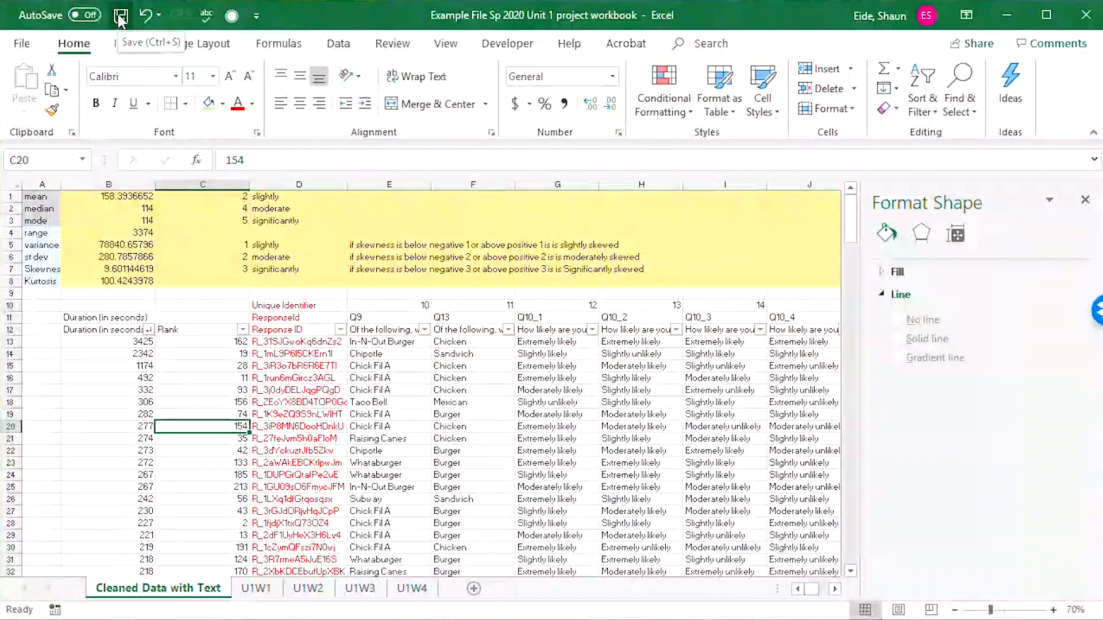